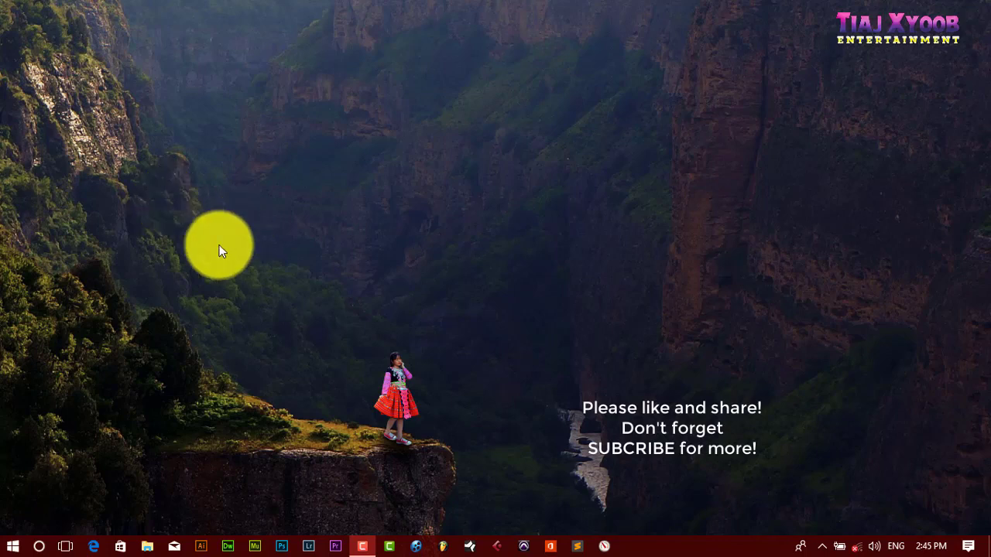
Refresh the Windows desktop from its right-click menu
{"action": "right_click", "coordinate": [527, 19]}
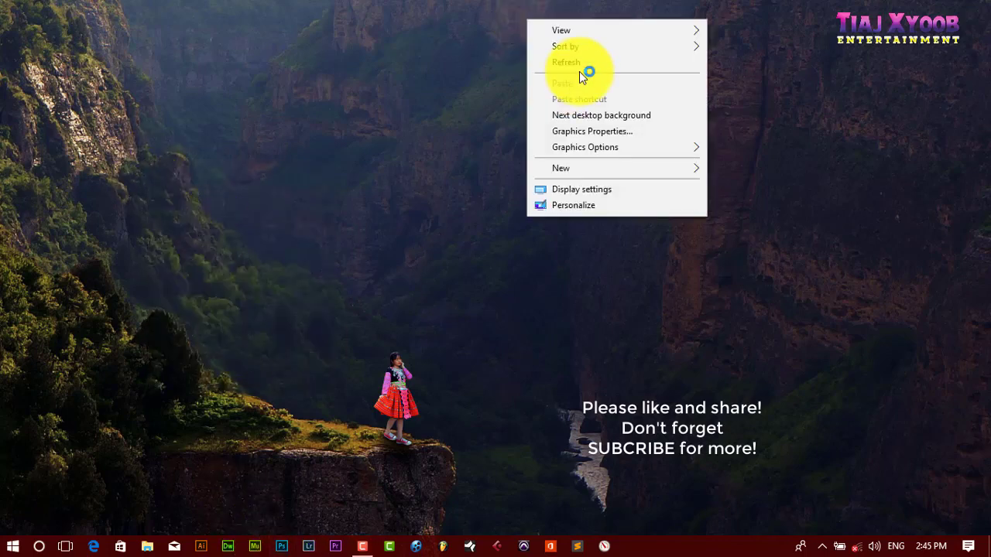
{"action": "left_click", "coordinate": [681, 203]}
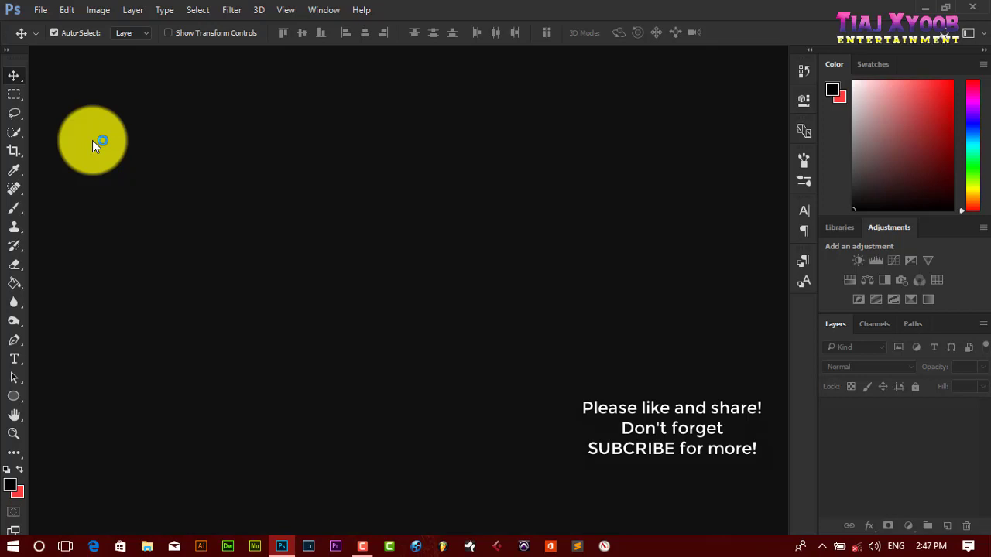
Open agriculture-close-up-countryside-299031.jpg from Pictures > Saved Pictures
{"action": "left_click", "coordinate": [40, 9]}
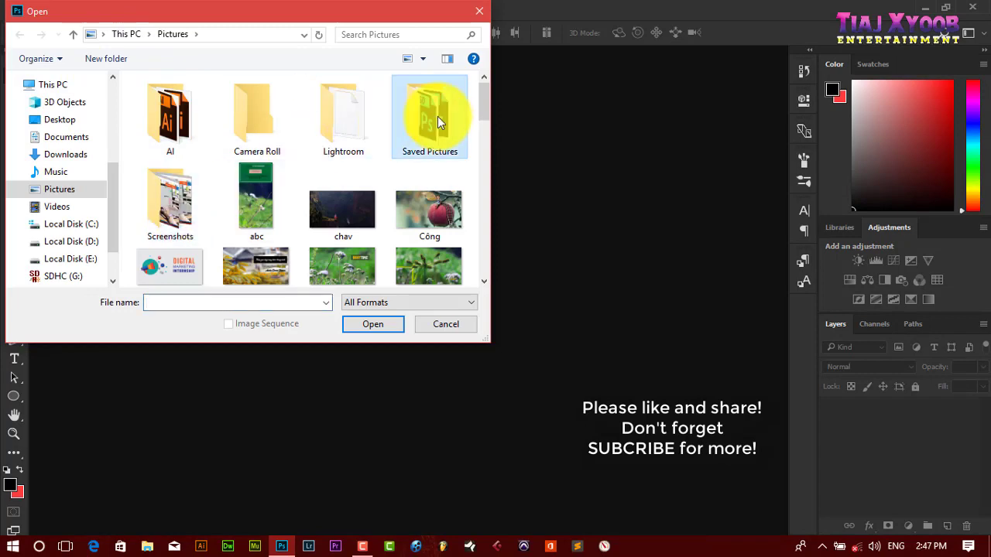
{"action": "double_click", "coordinate": [428, 114]}
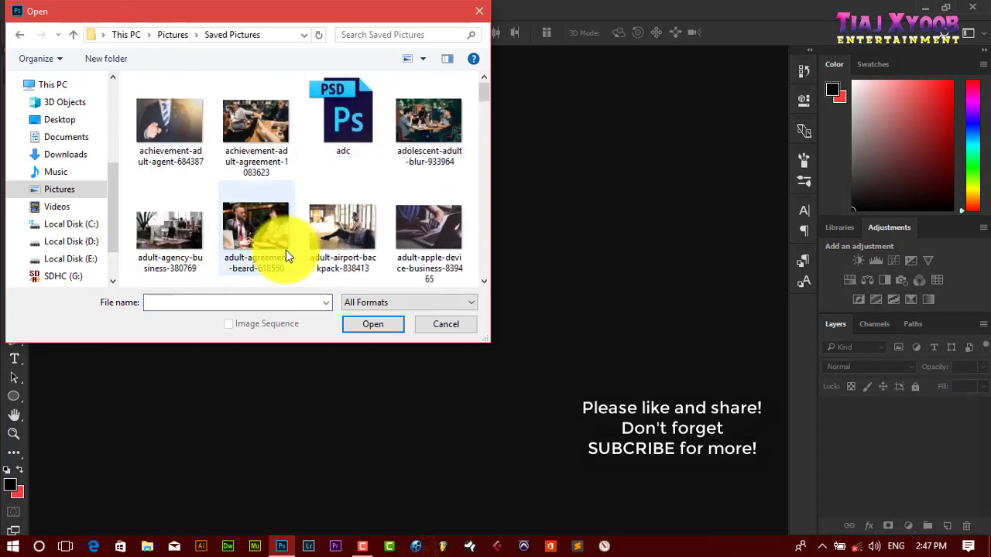
{"action": "scroll", "coordinate": [352, 243], "scroll_direction": "down", "scroll_amount": 2}
{"action": "scroll", "coordinate": [353, 244], "scroll_direction": "down", "scroll_amount": 2}
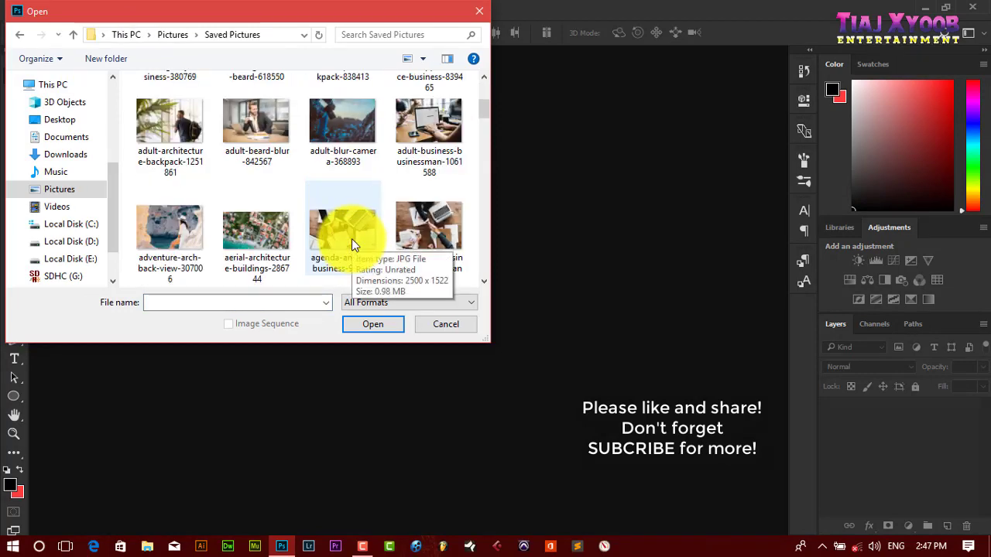
{"action": "left_click", "coordinate": [193, 225]}
{"action": "scroll", "coordinate": [213, 225], "scroll_direction": "down", "scroll_amount": 1}
{"action": "scroll", "coordinate": [248, 255], "scroll_direction": "down", "scroll_amount": 1}
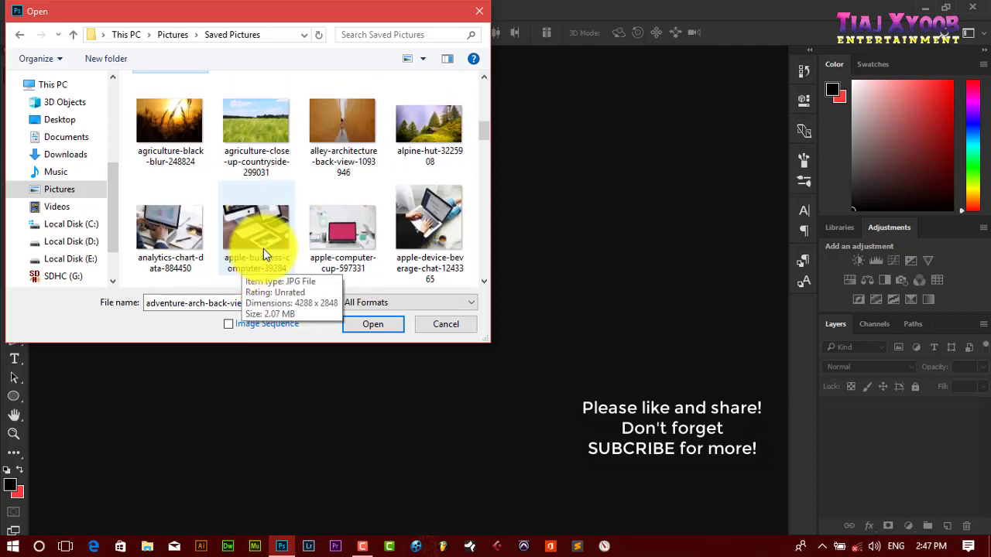
{"action": "left_click", "coordinate": [256, 128]}
{"action": "left_click", "coordinate": [373, 325]}
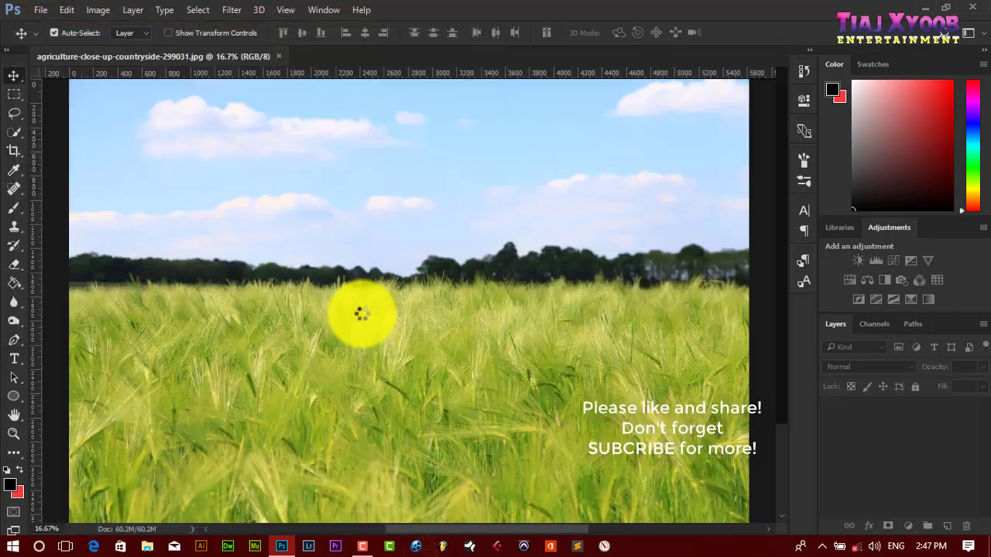
Select australia-beach-cereal-1089168.jpg in the Saved Pictures open dialog
{"action": "left_click", "coordinate": [40, 9]}
{"action": "left_click", "coordinate": [48, 36]}
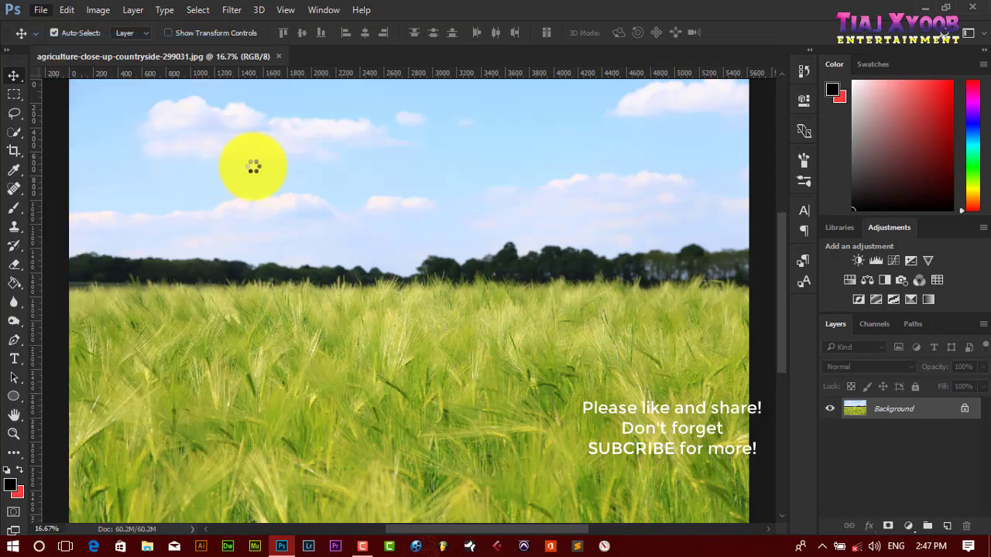
{"action": "scroll", "coordinate": [255, 225], "scroll_direction": "down", "scroll_amount": 2}
{"action": "scroll", "coordinate": [286, 236], "scroll_direction": "down", "scroll_amount": 3}
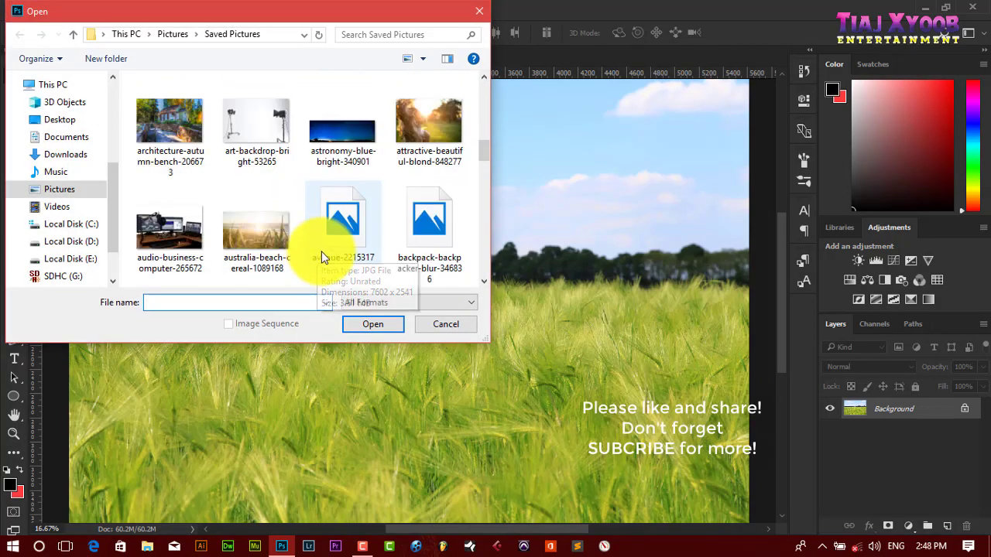
{"action": "scroll", "coordinate": [294, 216], "scroll_direction": "down", "scroll_amount": 2}
{"action": "left_click", "coordinate": [296, 182]}
Add clouds-country-countryside and agriculture-black-blur to the selection and open all three photos
{"action": "scroll", "coordinate": [291, 206], "scroll_direction": "down", "scroll_amount": 2}
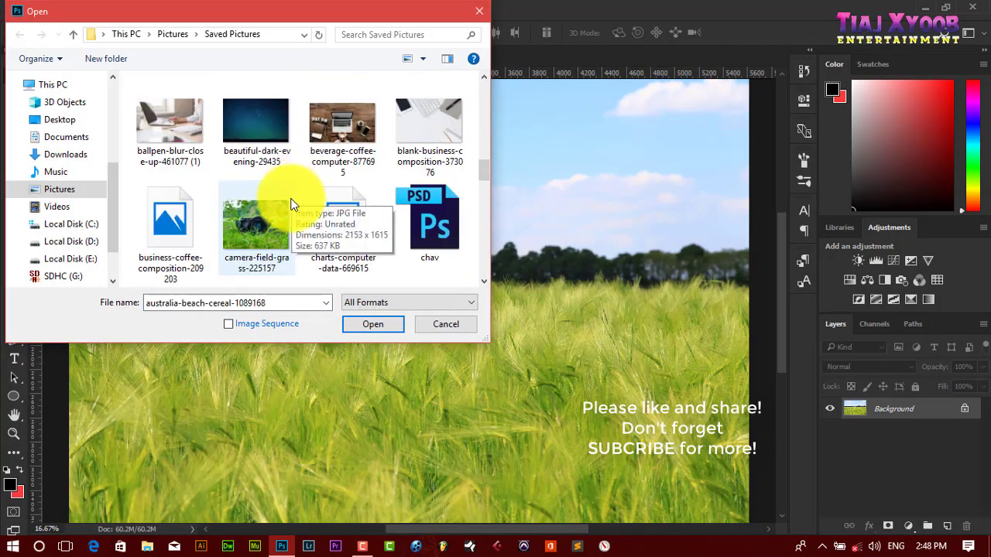
{"action": "scroll", "coordinate": [293, 211], "scroll_direction": "down", "scroll_amount": 2}
{"action": "scroll", "coordinate": [224, 186], "scroll_direction": "down", "scroll_amount": 2}
{"action": "left_click", "coordinate": [155, 124], "text": "ctrl"}
{"action": "scroll", "coordinate": [232, 214], "scroll_direction": "down", "scroll_amount": 2}
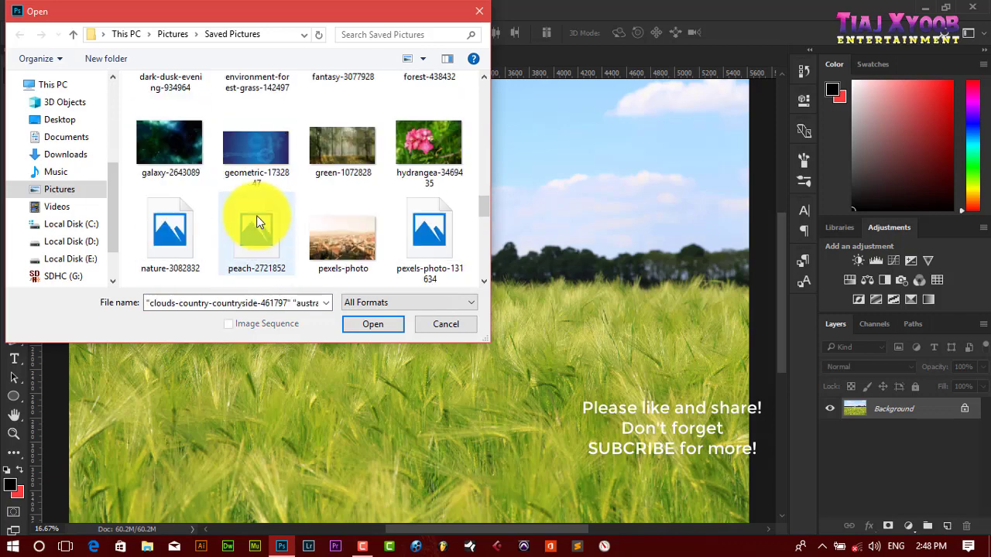
{"action": "scroll", "coordinate": [271, 214], "scroll_direction": "down", "scroll_amount": 1}
{"action": "scroll", "coordinate": [288, 214], "scroll_direction": "down", "scroll_amount": 1}
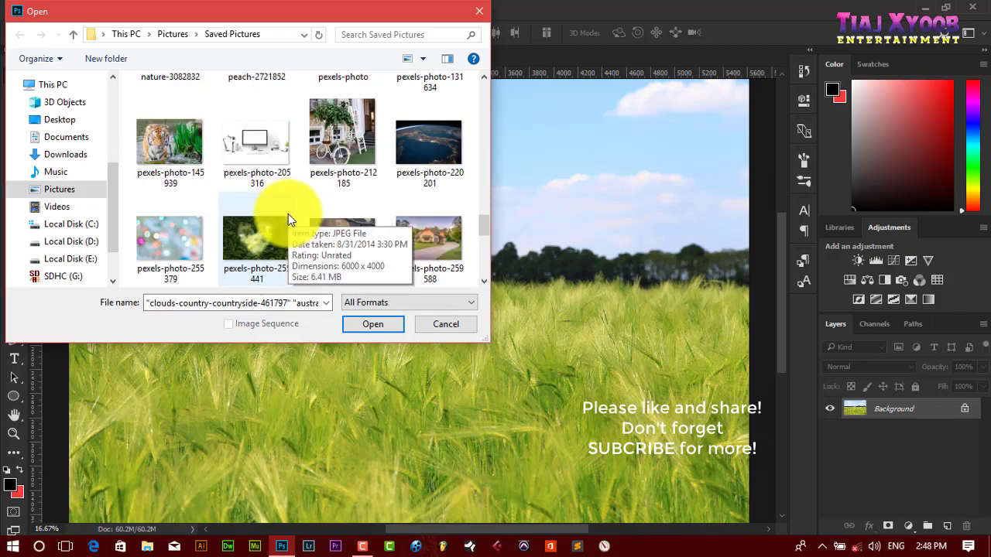
{"action": "scroll", "coordinate": [296, 236], "scroll_direction": "down", "scroll_amount": 1}
{"action": "scroll", "coordinate": [333, 244], "scroll_direction": "down", "scroll_amount": 3}
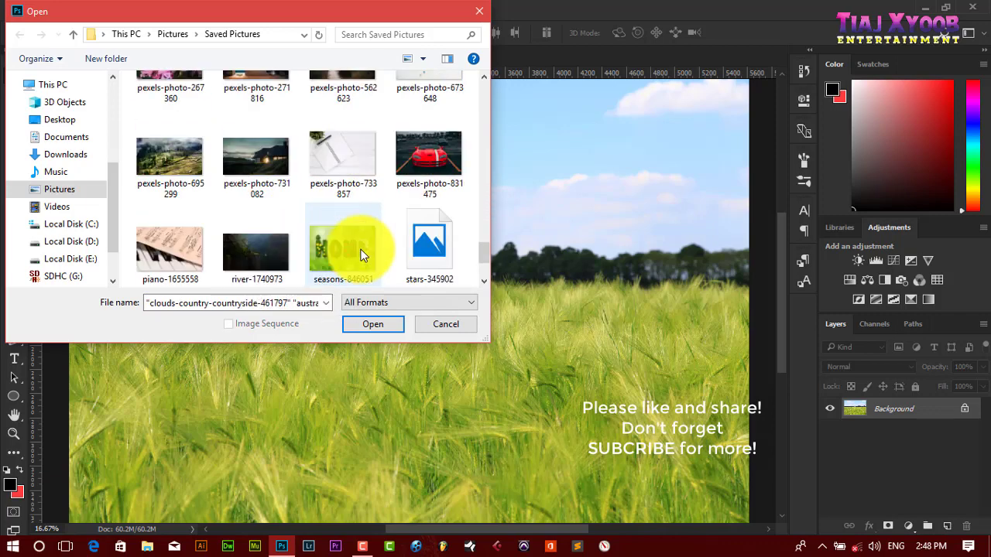
{"action": "scroll", "coordinate": [379, 242], "scroll_direction": "down", "scroll_amount": 1}
{"action": "scroll", "coordinate": [325, 232], "scroll_direction": "up", "scroll_amount": 5}
{"action": "scroll", "coordinate": [244, 217], "scroll_direction": "up", "scroll_amount": 10}
{"action": "scroll", "coordinate": [226, 203], "scroll_direction": "up", "scroll_amount": 3}
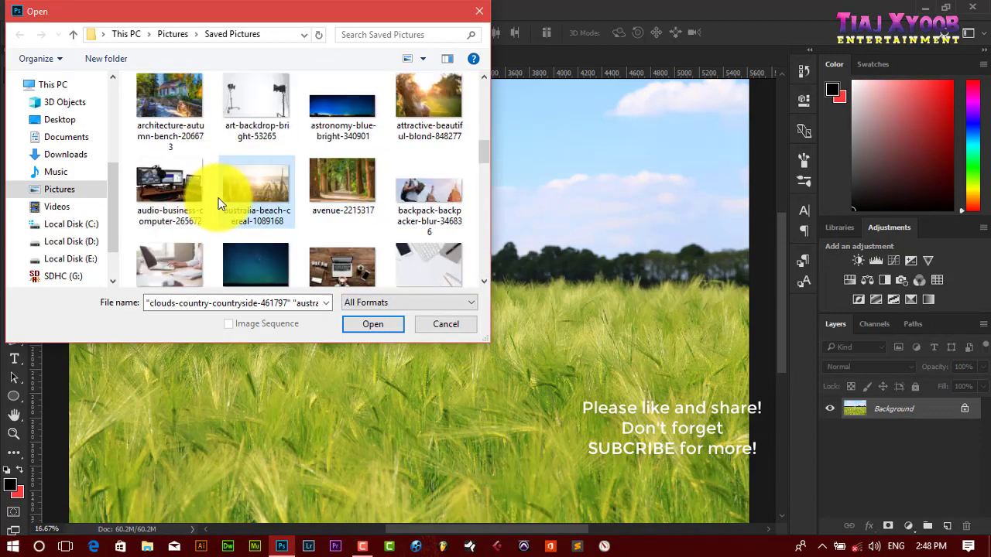
{"action": "scroll", "coordinate": [209, 195], "scroll_direction": "up", "scroll_amount": 2}
{"action": "scroll", "coordinate": [200, 194], "scroll_direction": "up", "scroll_amount": 1}
{"action": "left_click", "coordinate": [176, 192], "text": "ctrl"}
{"action": "scroll", "coordinate": [201, 197], "scroll_direction": "up", "scroll_amount": 2}
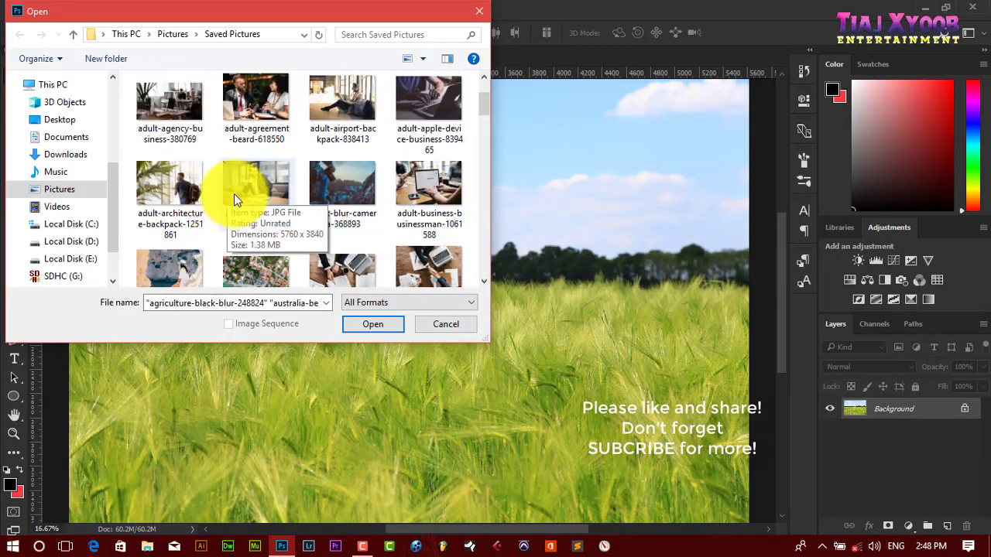
{"action": "scroll", "coordinate": [271, 232], "scroll_direction": "down", "scroll_amount": 3}
{"action": "scroll", "coordinate": [317, 280], "scroll_direction": "down", "scroll_amount": 1}
{"action": "left_click", "coordinate": [379, 325]}
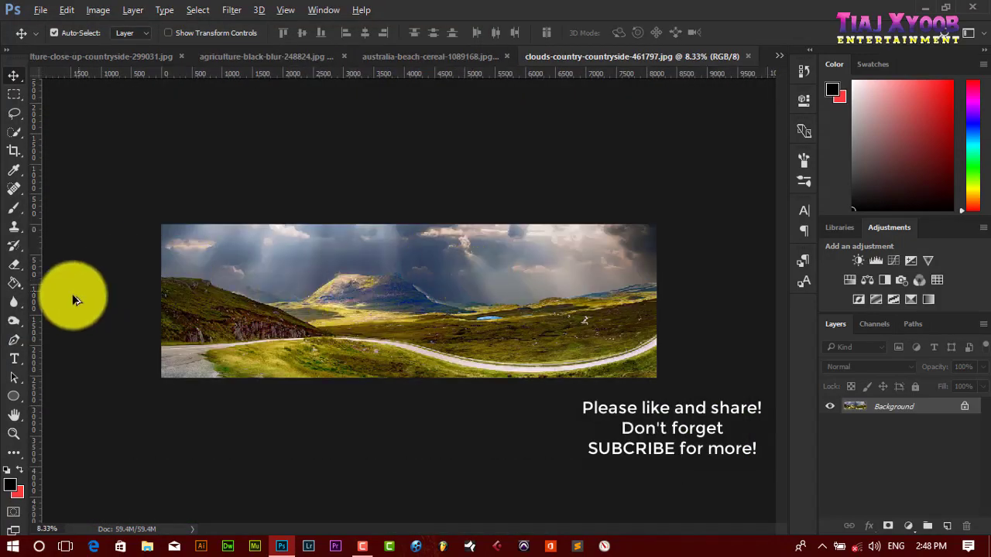
{"action": "scroll", "coordinate": [188, 364], "scroll_direction": "up", "scroll_amount": 2}
{"action": "scroll", "coordinate": [196, 363], "scroll_direction": "up", "scroll_amount": 1}
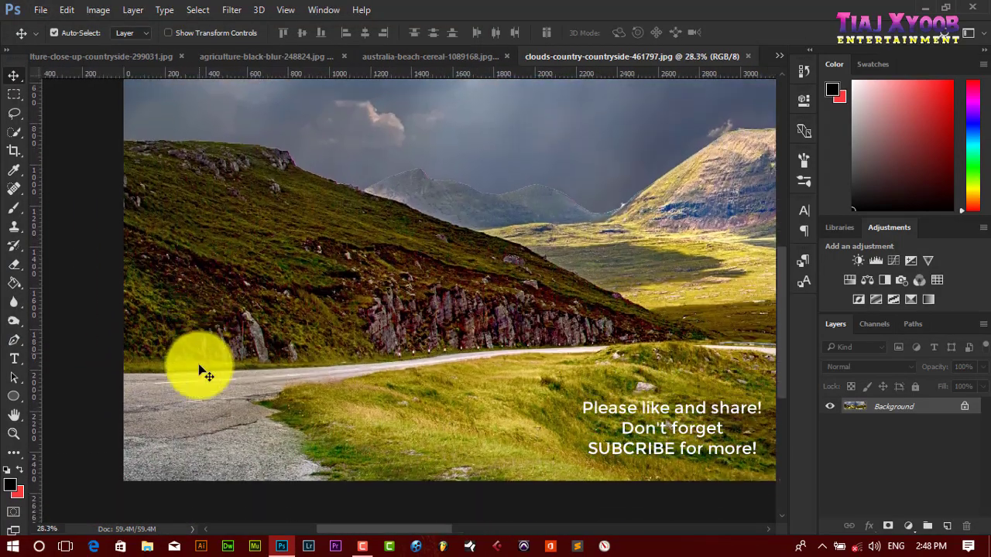
{"action": "scroll", "coordinate": [197, 361], "scroll_direction": "down", "scroll_amount": 1}
Open IMG20180704172300.jpg and IMG20180704172305.jpg of the girl from Documents
{"action": "left_click", "coordinate": [40, 9]}
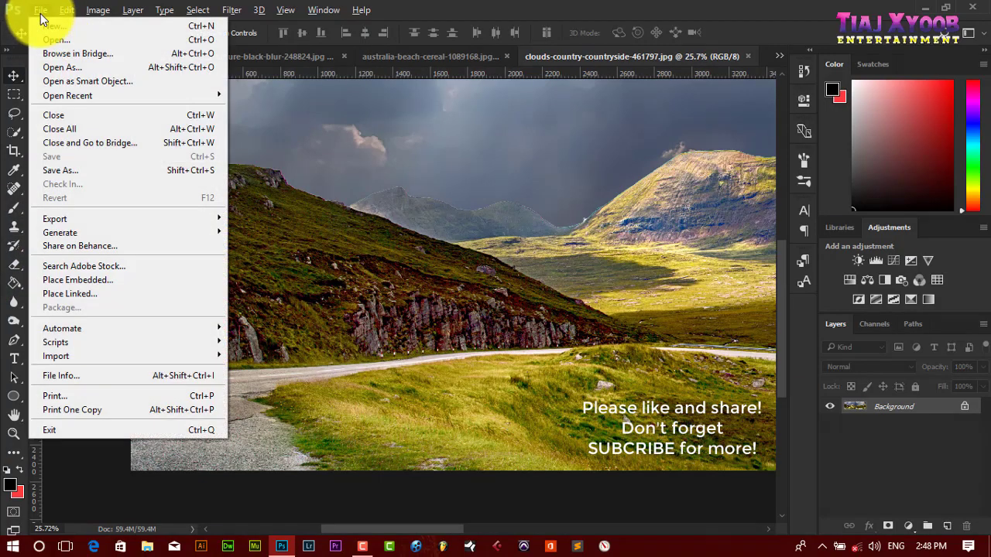
{"action": "left_click", "coordinate": [71, 40]}
{"action": "scroll", "coordinate": [258, 188], "scroll_direction": "down", "scroll_amount": 3}
{"action": "scroll", "coordinate": [331, 237], "scroll_direction": "down", "scroll_amount": 5}
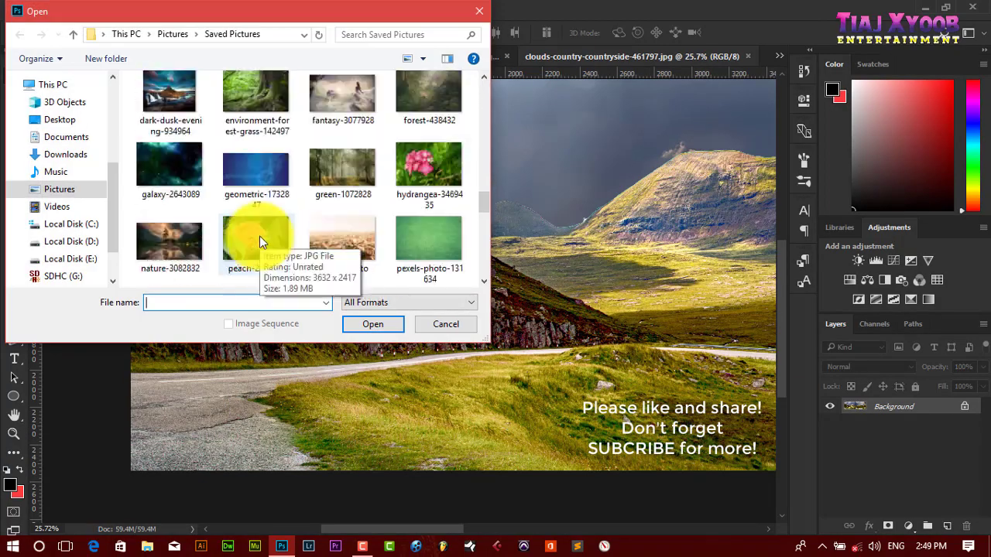
{"action": "scroll", "coordinate": [261, 237], "scroll_direction": "down", "scroll_amount": 5}
{"action": "left_click", "coordinate": [59, 189]}
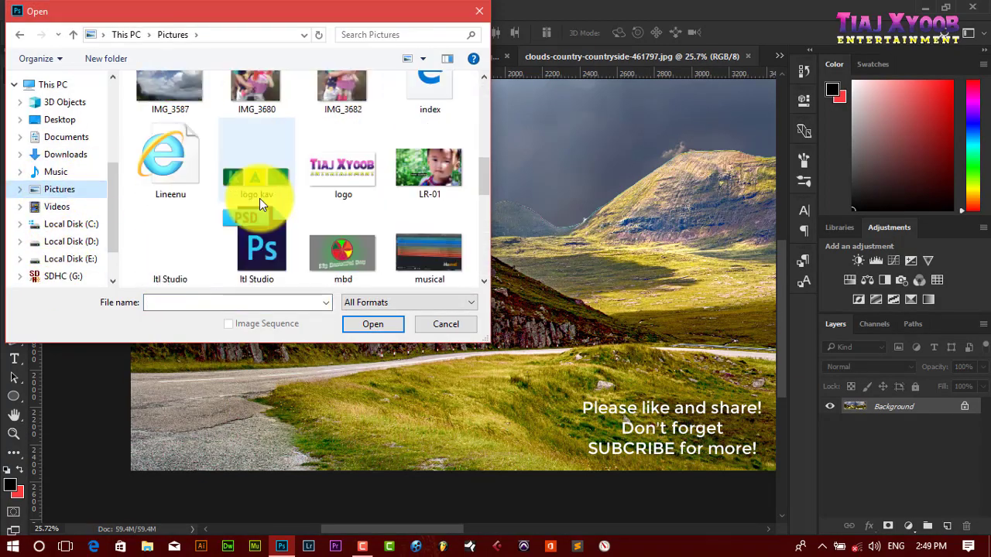
{"action": "scroll", "coordinate": [259, 199], "scroll_direction": "down", "scroll_amount": 1}
{"action": "scroll", "coordinate": [269, 203], "scroll_direction": "up", "scroll_amount": 2}
{"action": "left_click", "coordinate": [66, 137]}
{"action": "scroll", "coordinate": [287, 177], "scroll_direction": "down", "scroll_amount": 3}
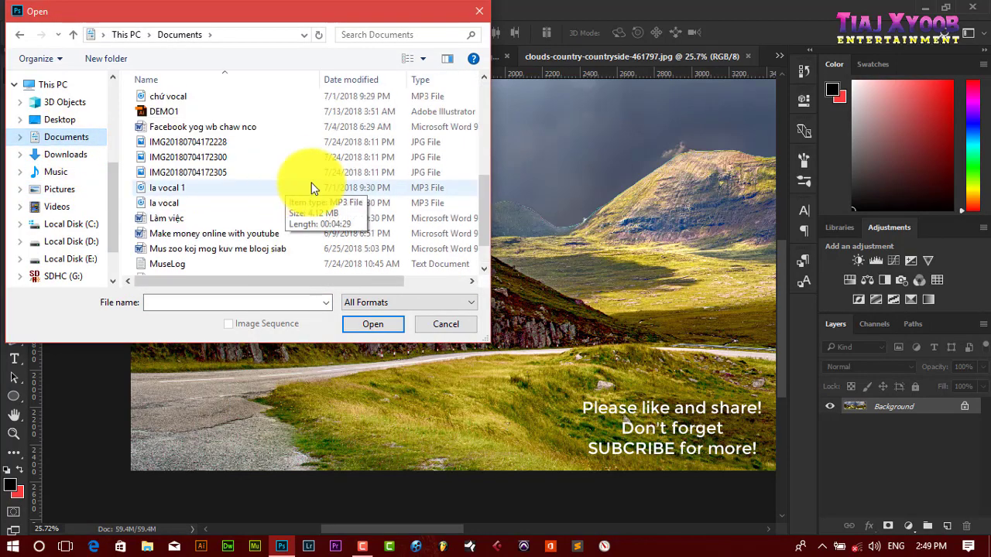
{"action": "scroll", "coordinate": [342, 212], "scroll_direction": "up", "scroll_amount": 5, "text": "ctrl"}
{"action": "scroll", "coordinate": [364, 240], "scroll_direction": "down", "scroll_amount": 3}
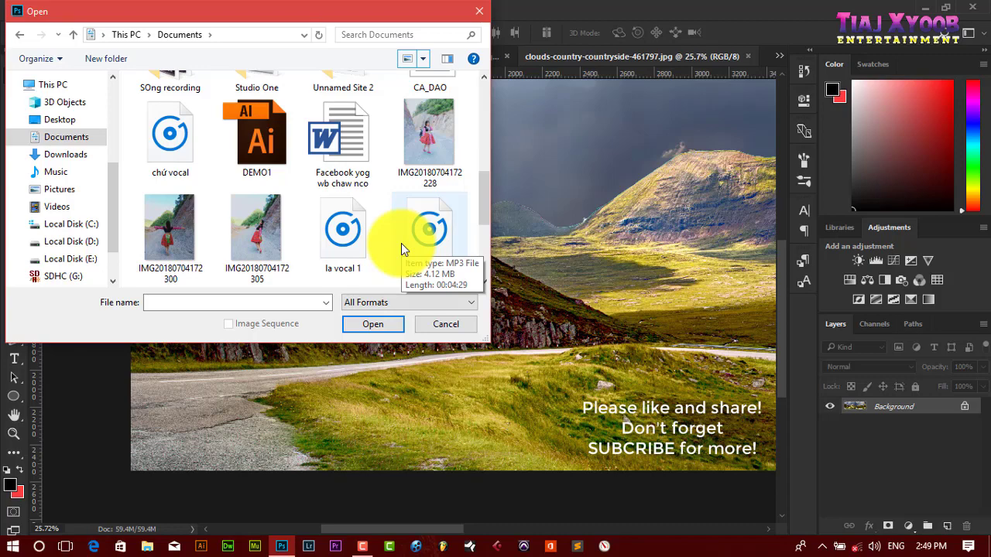
{"action": "left_click", "coordinate": [176, 246]}
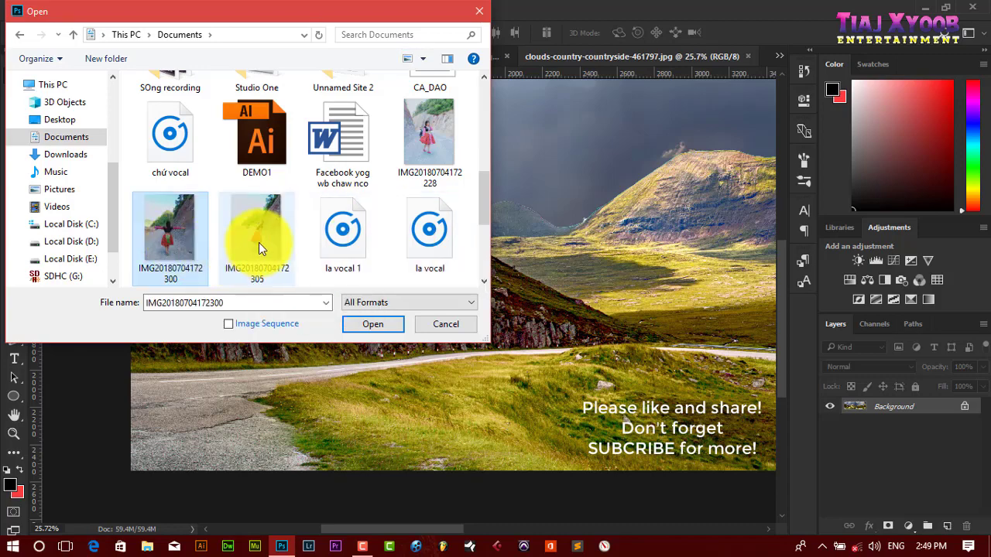
{"action": "left_click", "coordinate": [359, 328]}
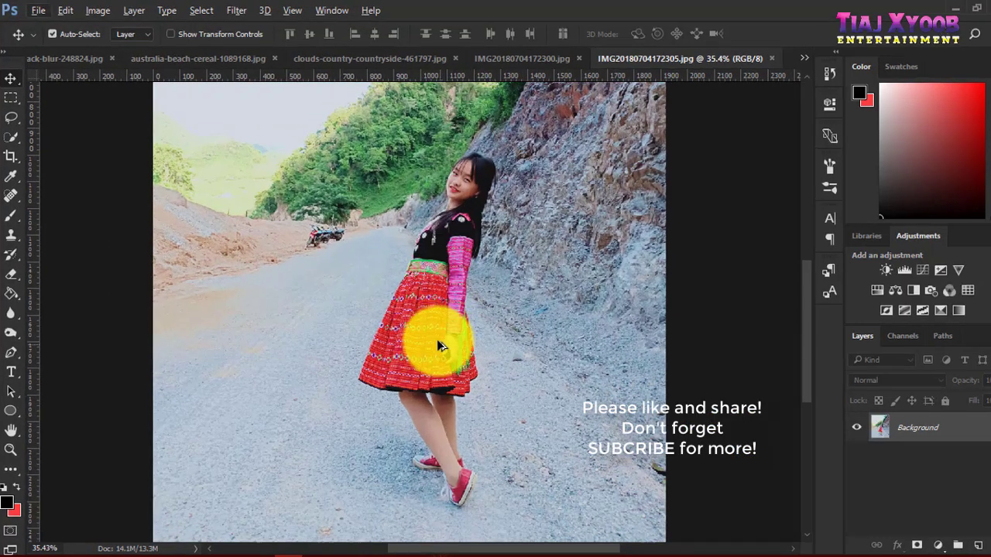
{"action": "scroll", "coordinate": [432, 331], "scroll_direction": "up", "scroll_amount": 3}
{"action": "scroll", "coordinate": [393, 354], "scroll_direction": "up", "scroll_amount": 2}
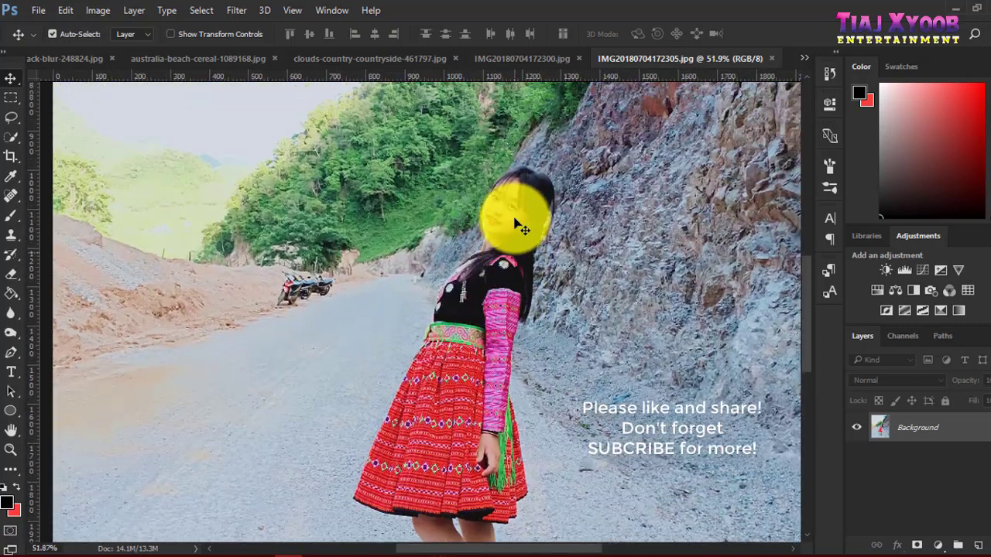
{"action": "scroll", "coordinate": [495, 260], "scroll_direction": "down", "scroll_amount": 2}
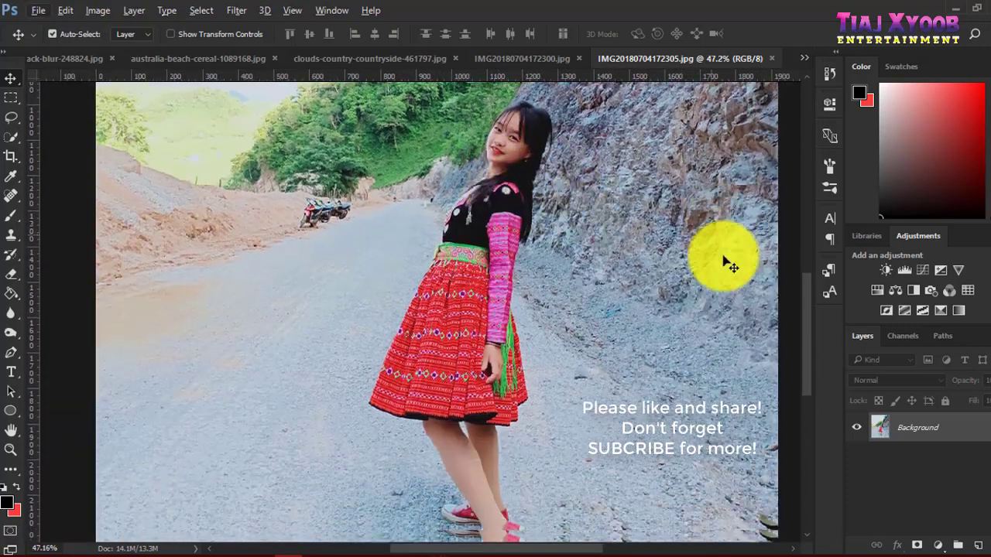
Duplicate the Background layer and set the Quick Selection brush to 36 px
{"action": "left_click_drag", "start_coordinate": [947, 433], "coordinate": [982, 544]}
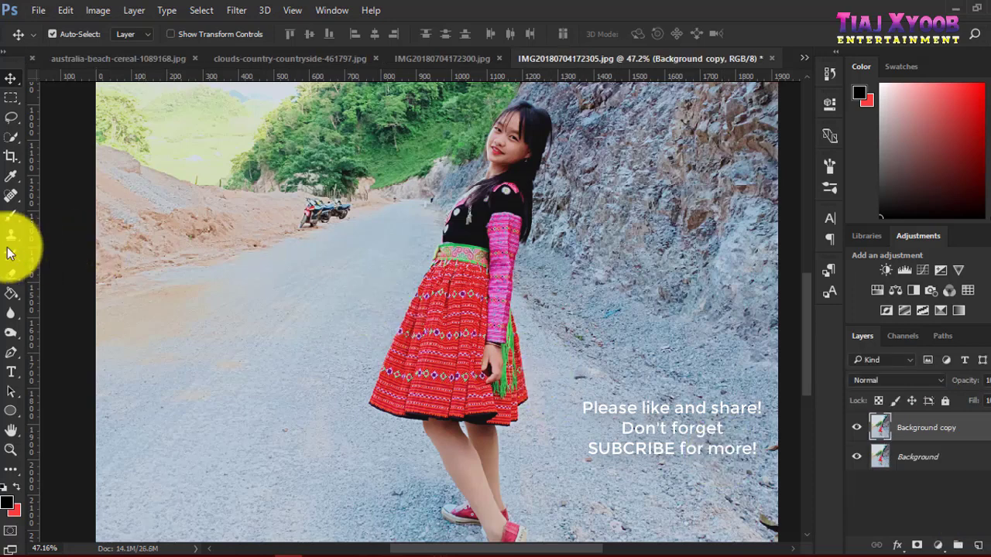
{"action": "left_click", "coordinate": [21, 138]}
{"action": "right_click", "coordinate": [424, 288]}
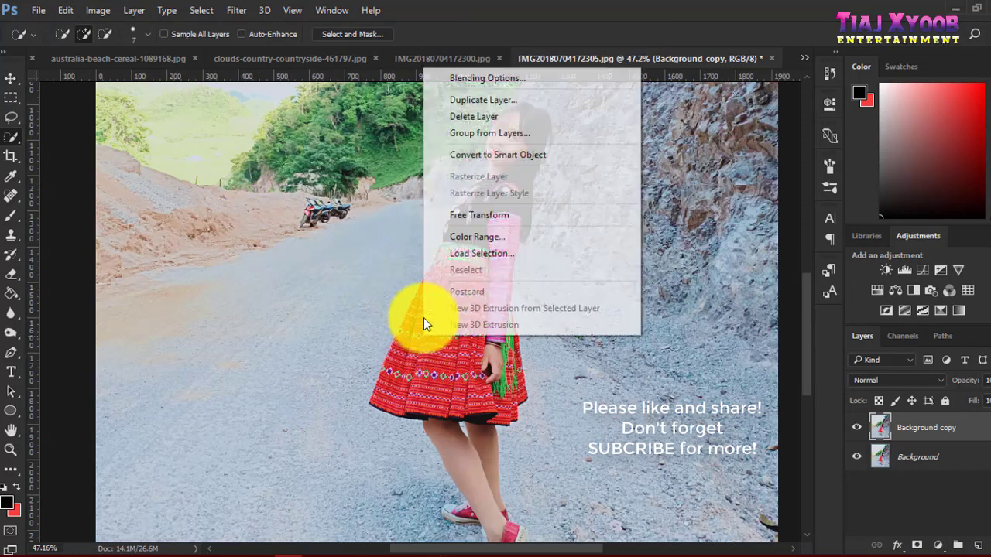
{"action": "left_click", "coordinate": [144, 38]}
{"action": "left_click_drag", "start_coordinate": [68, 77], "coordinate": [87, 77]}
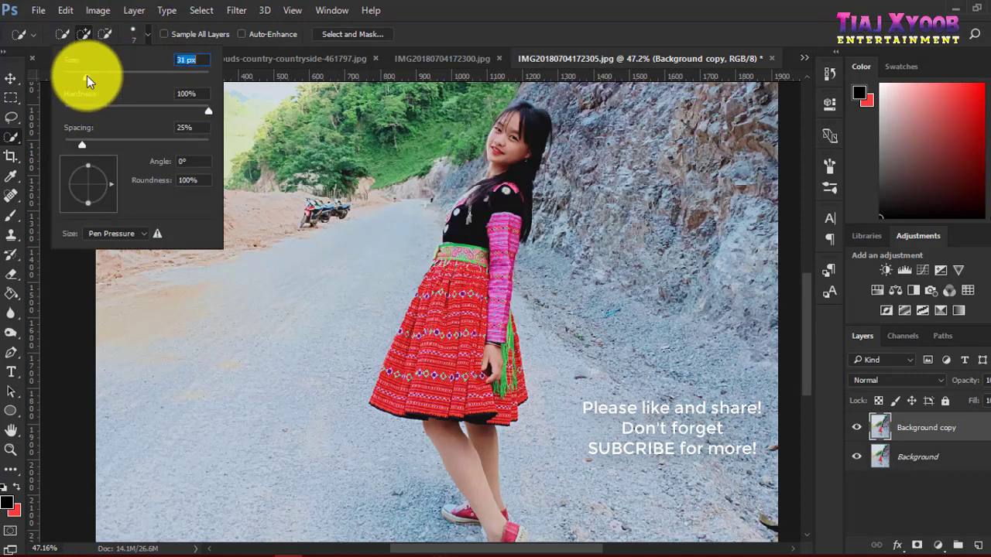
{"action": "left_click", "coordinate": [419, 373]}
Paint a Quick Selection over the girl's dress, hair, legs and shoes up to her shoulder
{"action": "left_click_drag", "start_coordinate": [419, 374], "coordinate": [519, 109]}
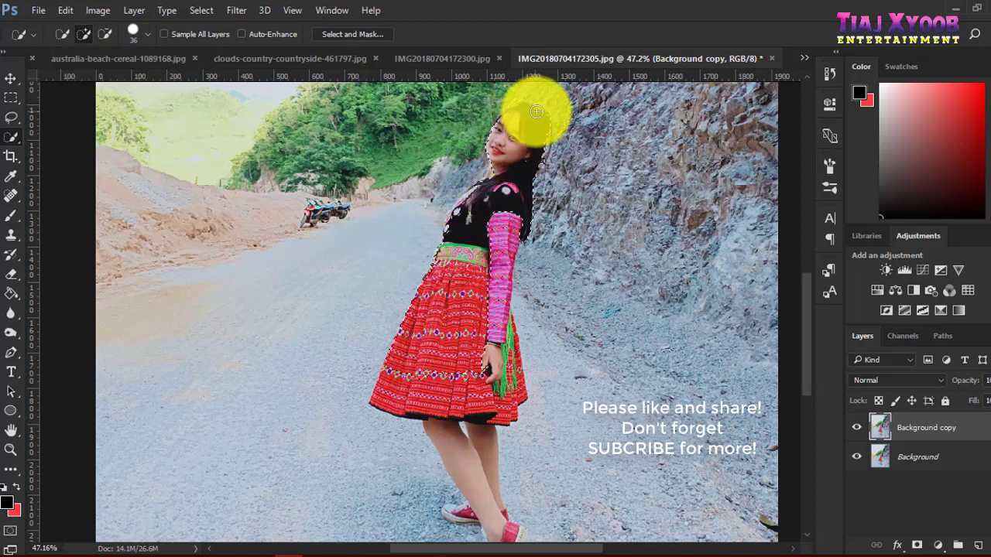
{"action": "mouse_move", "coordinate": [535, 129]}
{"action": "left_mouse_down"}
{"action": "mouse_move", "coordinate": [449, 227]}
{"action": "mouse_move", "coordinate": [422, 393]}
{"action": "mouse_move", "coordinate": [449, 453]}
{"action": "mouse_move", "coordinate": [457, 387]}
{"action": "mouse_move", "coordinate": [471, 386]}
{"action": "mouse_move", "coordinate": [460, 361]}
{"action": "mouse_move", "coordinate": [500, 302]}
{"action": "mouse_move", "coordinate": [500, 222]}
{"action": "left_mouse_up"}
{"action": "scroll", "coordinate": [501, 222], "scroll_direction": "down", "scroll_amount": 3}
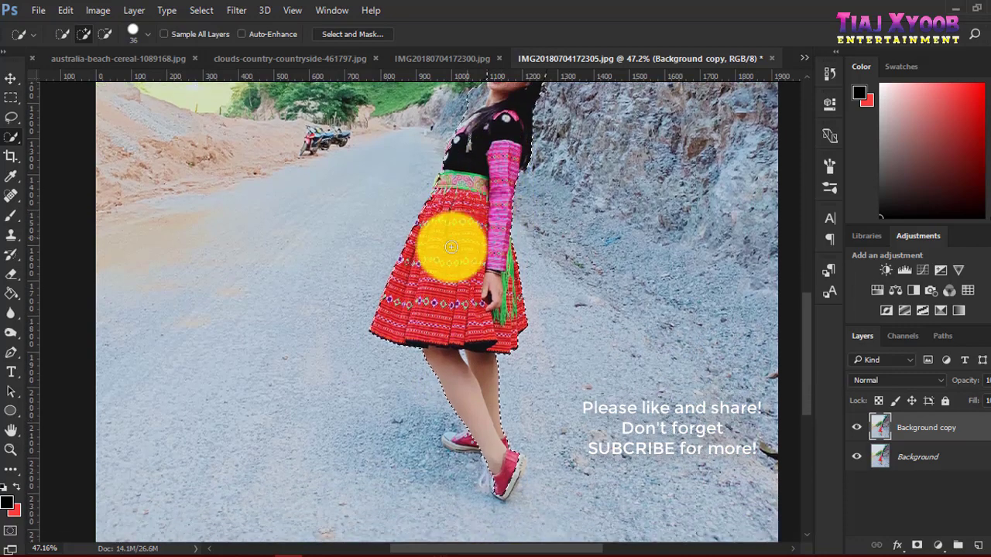
{"action": "scroll", "coordinate": [454, 243], "scroll_direction": "down", "scroll_amount": 3}
{"action": "mouse_move", "coordinate": [480, 298]}
{"action": "left_mouse_down"}
{"action": "mouse_move", "coordinate": [478, 350]}
{"action": "mouse_move", "coordinate": [482, 305]}
{"action": "left_mouse_up"}
{"action": "scroll", "coordinate": [478, 351], "scroll_direction": "down", "scroll_amount": 2}
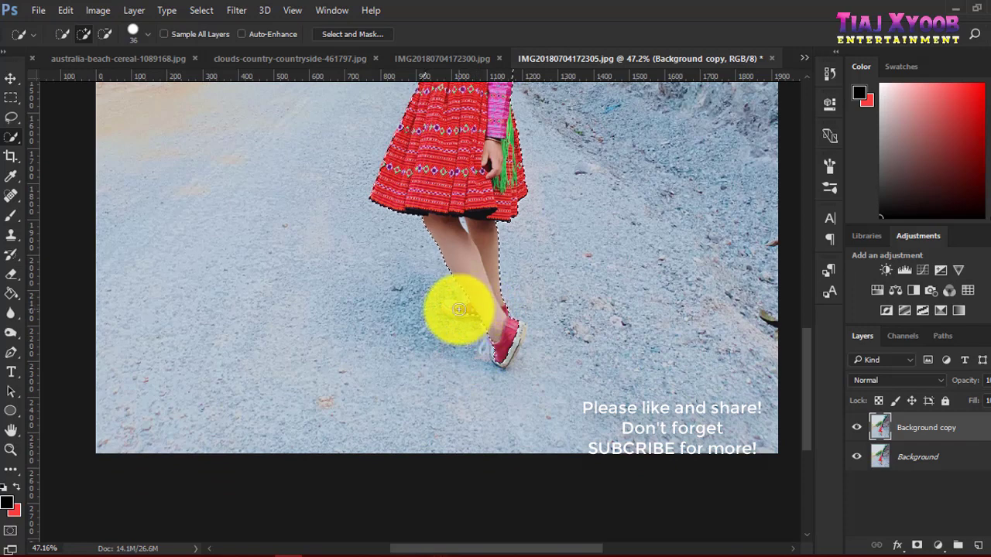
{"action": "mouse_move", "coordinate": [453, 313]}
{"action": "left_mouse_down"}
{"action": "mouse_move", "coordinate": [482, 281]}
{"action": "mouse_move", "coordinate": [508, 298]}
{"action": "mouse_move", "coordinate": [495, 418]}
{"action": "mouse_move", "coordinate": [502, 402]}
{"action": "mouse_move", "coordinate": [505, 412]}
{"action": "left_mouse_up"}
{"action": "scroll", "coordinate": [503, 256], "scroll_direction": "up", "scroll_amount": 2}
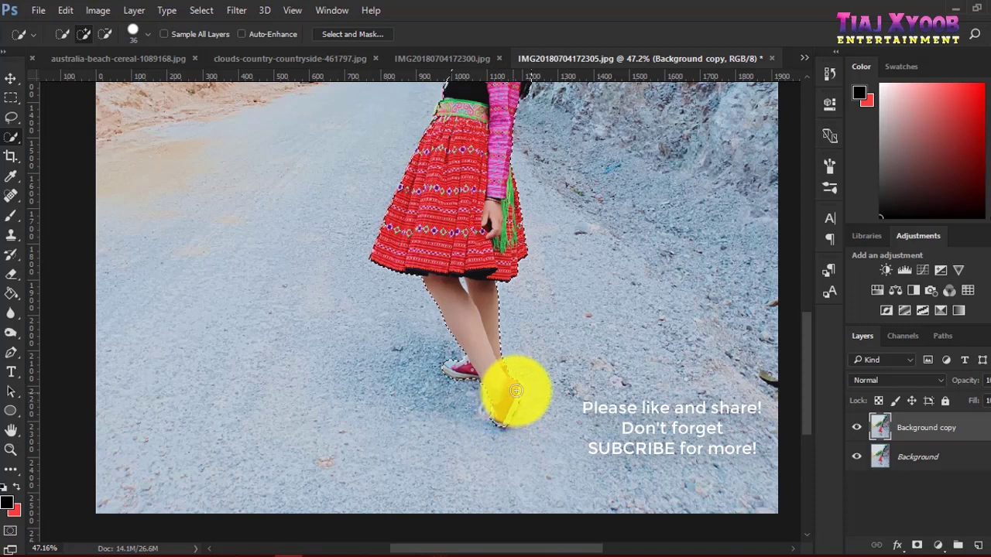
{"action": "mouse_move", "coordinate": [515, 391]}
{"action": "left_mouse_down"}
{"action": "mouse_move", "coordinate": [504, 398]}
{"action": "mouse_move", "coordinate": [521, 372]}
{"action": "mouse_move", "coordinate": [500, 322]}
{"action": "mouse_move", "coordinate": [511, 157]}
{"action": "mouse_move", "coordinate": [547, 206]}
{"action": "mouse_move", "coordinate": [475, 298]}
{"action": "mouse_move", "coordinate": [448, 291]}
{"action": "mouse_move", "coordinate": [474, 279]}
{"action": "left_mouse_up"}
{"action": "scroll", "coordinate": [500, 323], "scroll_direction": "up", "scroll_amount": 2}
{"action": "scroll", "coordinate": [511, 158], "scroll_direction": "up", "scroll_amount": 4}
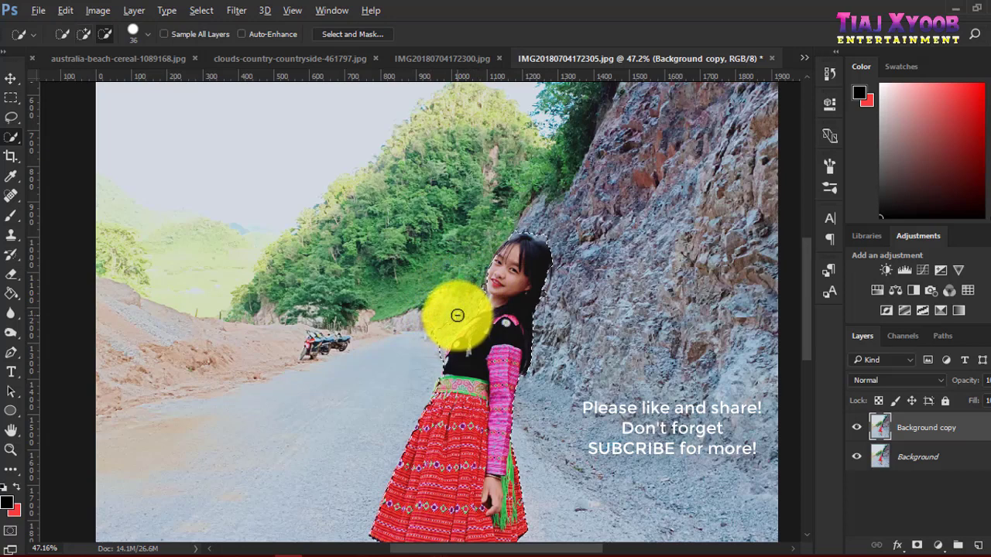
Undo the last shoulder stroke in History and re-add the area between face and shoulder
{"action": "left_click_drag", "start_coordinate": [458, 322], "coordinate": [456, 325]}
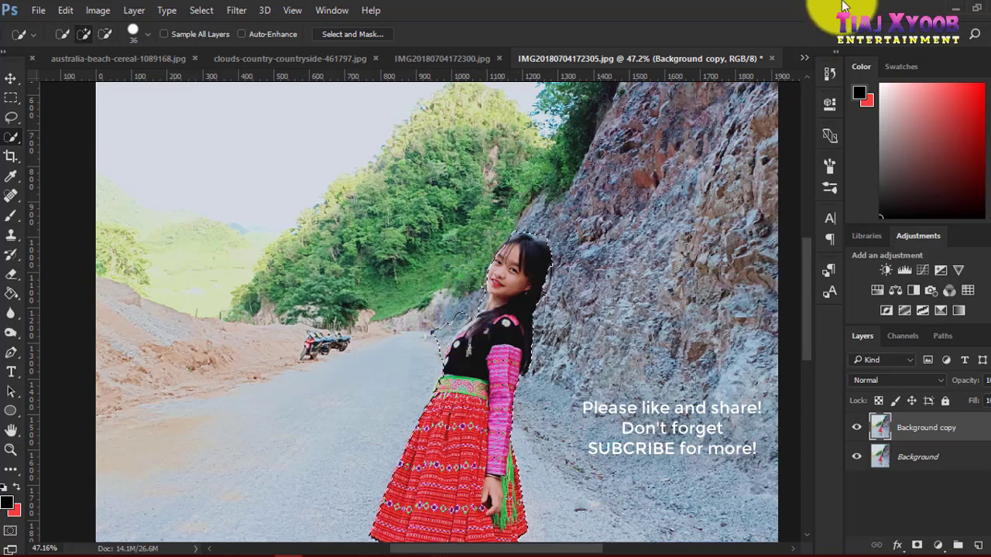
{"action": "left_click", "coordinate": [827, 91]}
{"action": "left_click", "coordinate": [829, 73]}
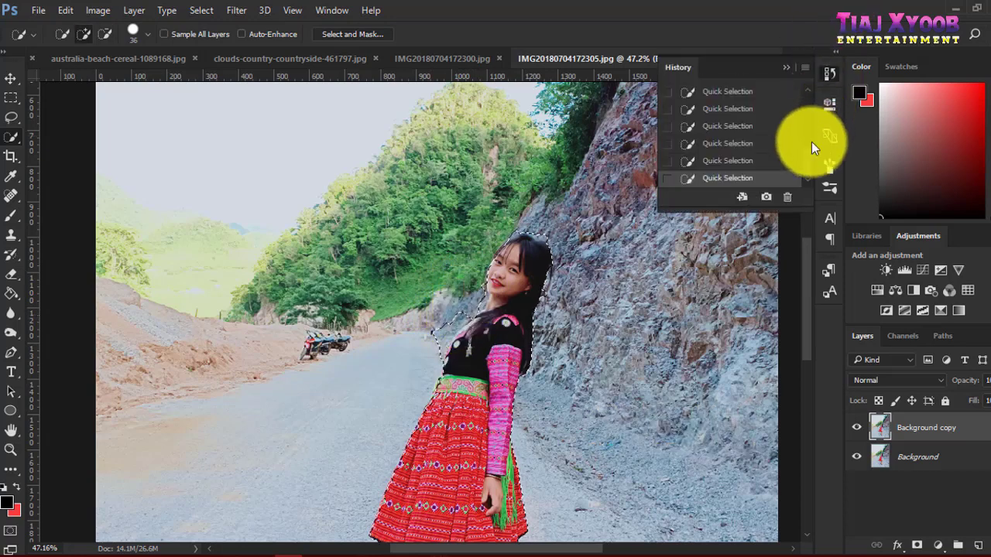
{"action": "left_click", "coordinate": [727, 161]}
{"action": "left_click_drag", "start_coordinate": [486, 265], "coordinate": [462, 317]}
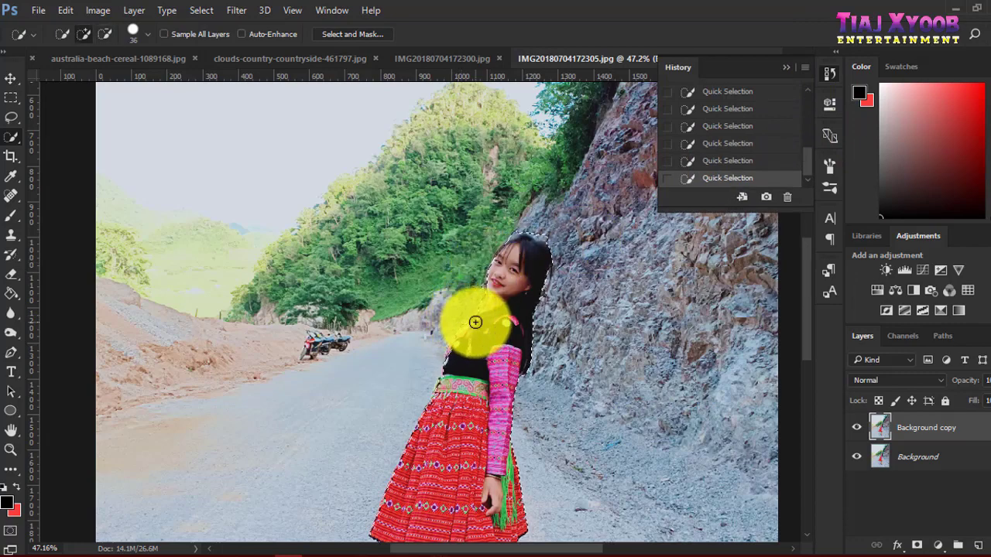
{"action": "scroll", "coordinate": [475, 322], "scroll_direction": "up", "scroll_amount": 3}
{"action": "scroll", "coordinate": [475, 322], "scroll_direction": "up", "scroll_amount": 2}
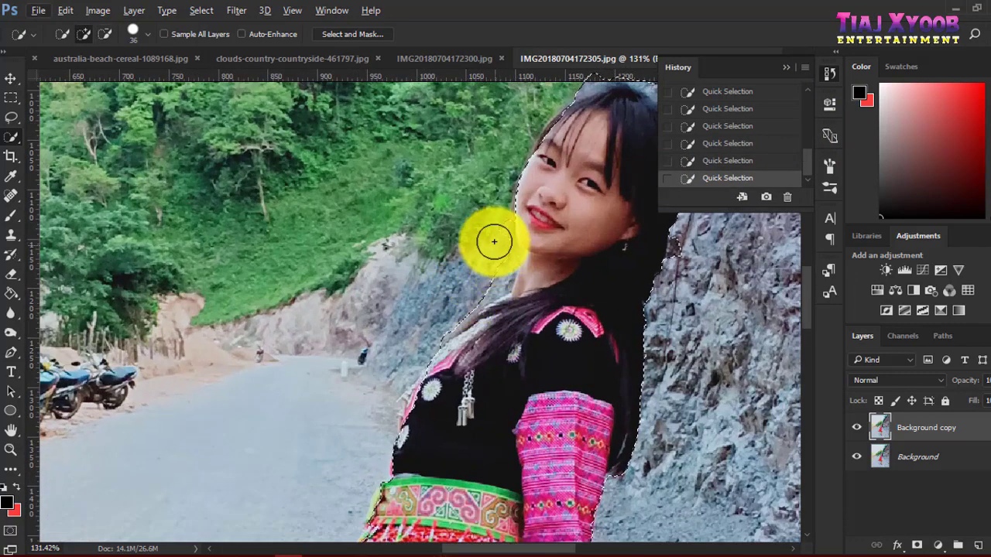
{"action": "mouse_move", "coordinate": [494, 241]}
{"action": "left_mouse_down"}
{"action": "mouse_move", "coordinate": [491, 232]}
{"action": "mouse_move", "coordinate": [492, 281]}
{"action": "left_mouse_up"}
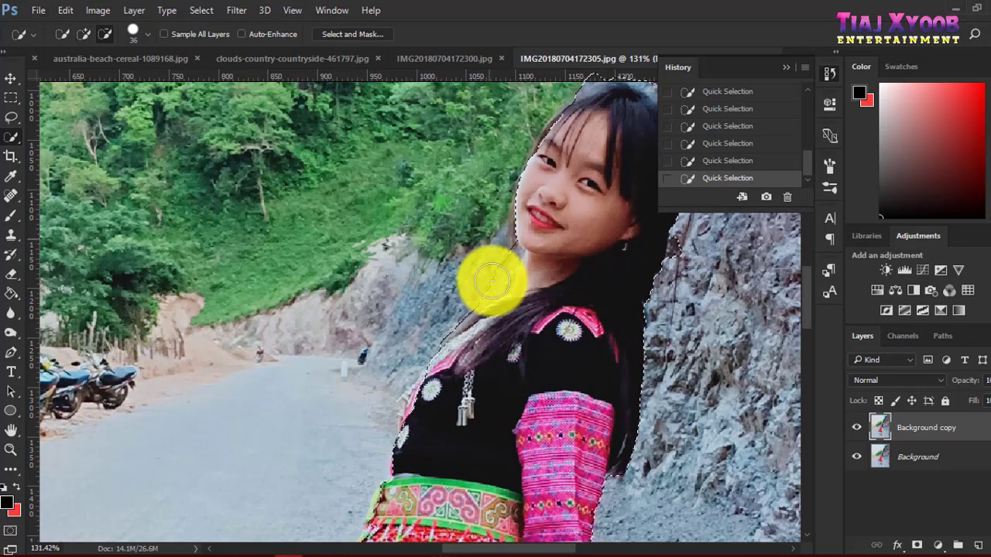
{"action": "scroll", "coordinate": [560, 224], "scroll_direction": "up", "scroll_amount": 1}
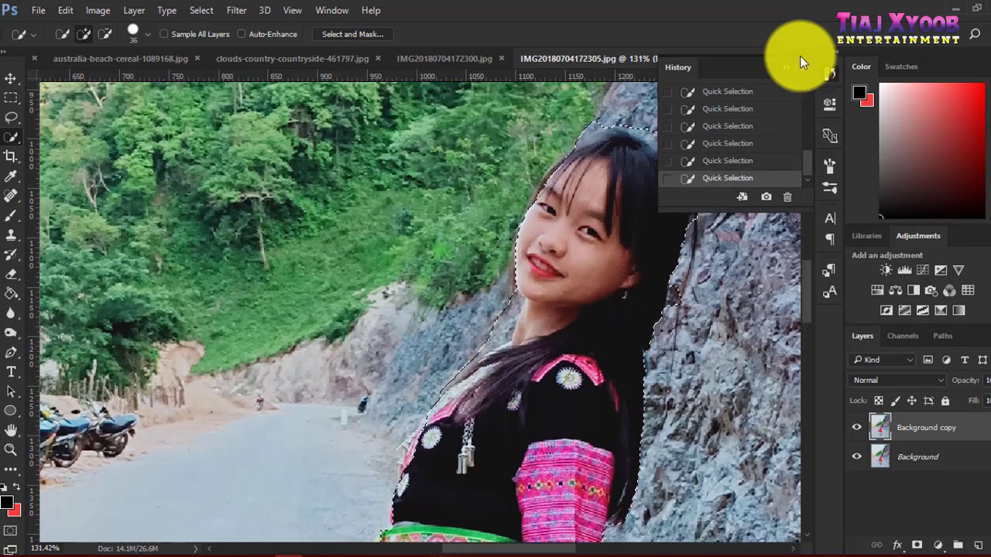
{"action": "left_click", "coordinate": [790, 75]}
Subtract the rock beside her hair, add her face, and open Select and Mask's view modes
{"action": "scroll", "coordinate": [719, 177], "scroll_direction": "right", "scroll_amount": 1}
{"action": "scroll", "coordinate": [657, 177], "scroll_direction": "right", "scroll_amount": 2}
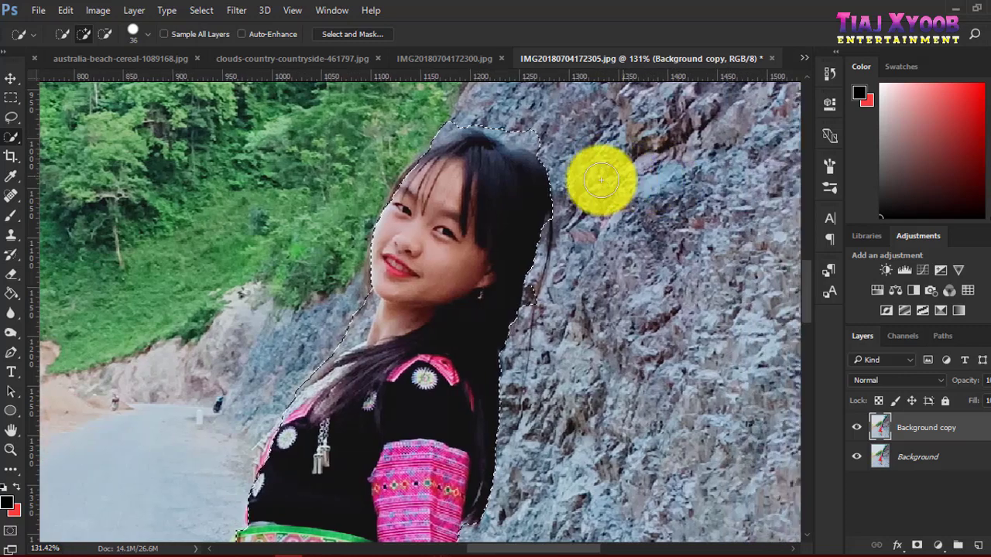
{"action": "left_click_drag", "start_coordinate": [527, 240], "coordinate": [545, 323]}
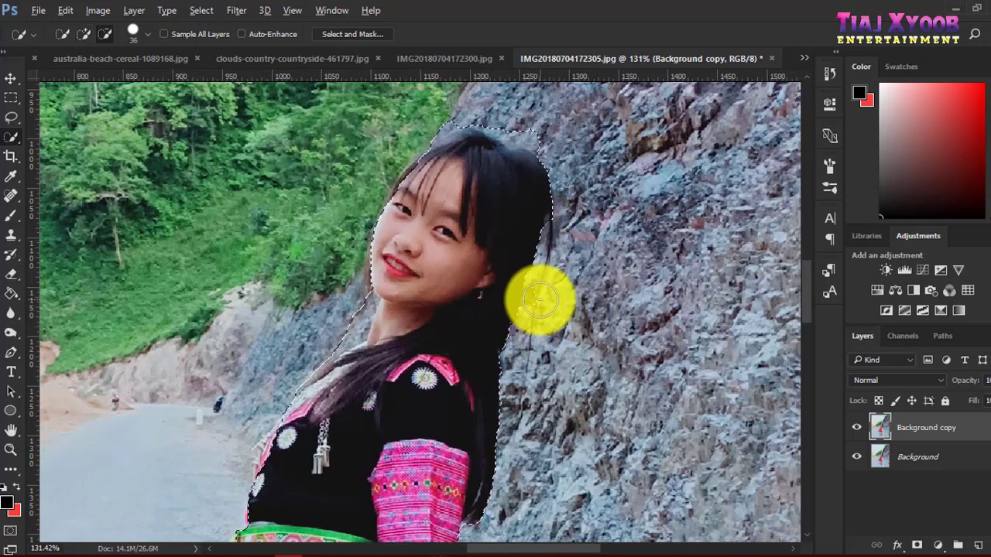
{"action": "scroll", "coordinate": [571, 278], "scroll_direction": "up", "scroll_amount": 1}
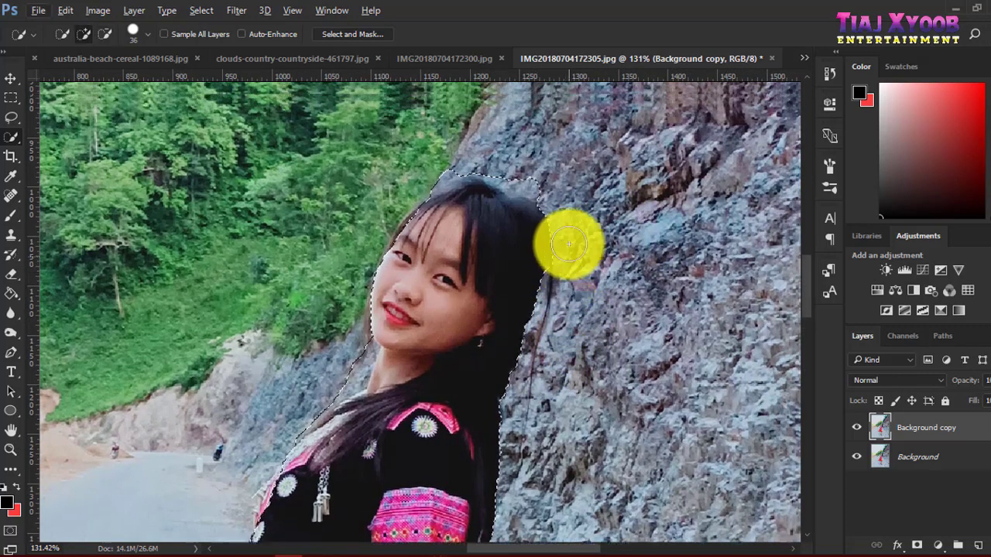
{"action": "scroll", "coordinate": [569, 243], "scroll_direction": "up", "scroll_amount": 1}
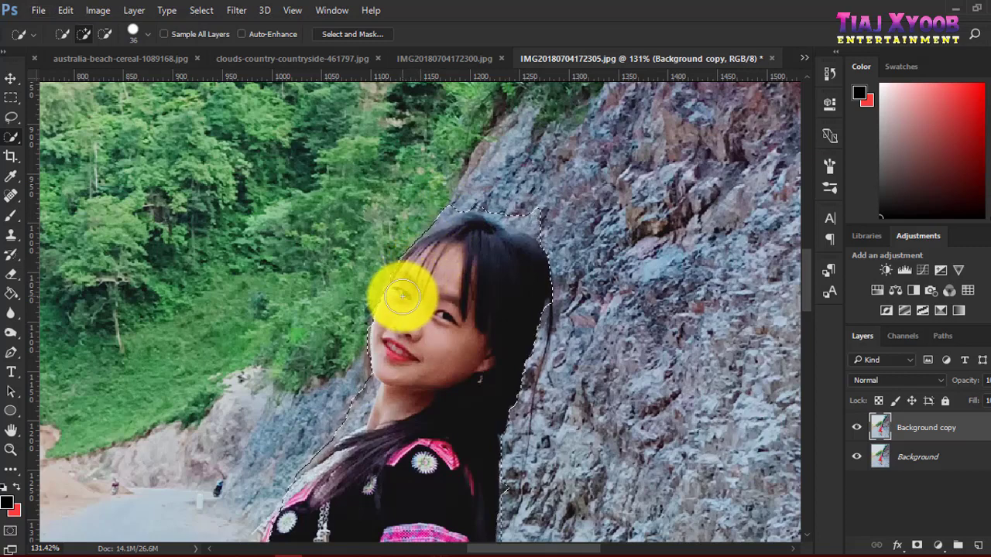
{"action": "mouse_move", "coordinate": [402, 296]}
{"action": "left_mouse_down"}
{"action": "mouse_move", "coordinate": [388, 357]}
{"action": "mouse_move", "coordinate": [455, 228]}
{"action": "mouse_move", "coordinate": [469, 250]}
{"action": "mouse_move", "coordinate": [522, 273]}
{"action": "left_mouse_up"}
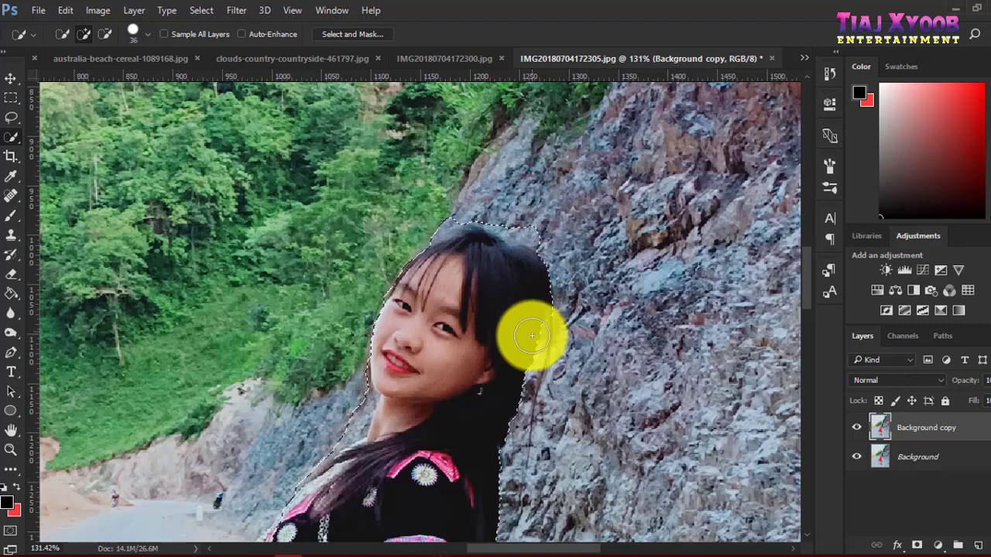
{"action": "scroll", "coordinate": [532, 339], "scroll_direction": "down", "scroll_amount": 2}
{"action": "mouse_move", "coordinate": [555, 312]}
{"action": "left_mouse_down"}
{"action": "mouse_move", "coordinate": [564, 266]}
{"action": "mouse_move", "coordinate": [547, 243]}
{"action": "mouse_move", "coordinate": [581, 228]}
{"action": "left_mouse_up"}
{"action": "scroll", "coordinate": [582, 227], "scroll_direction": "down", "scroll_amount": 1}
{"action": "scroll", "coordinate": [571, 210], "scroll_direction": "down", "scroll_amount": 1}
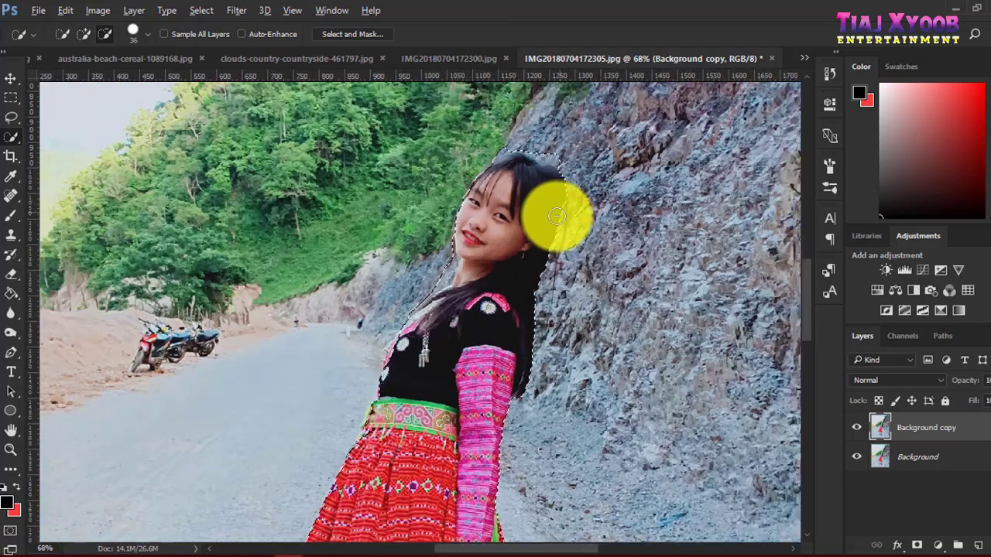
{"action": "scroll", "coordinate": [565, 193], "scroll_direction": "down", "scroll_amount": 1}
{"action": "scroll", "coordinate": [557, 140], "scroll_direction": "down", "scroll_amount": 2}
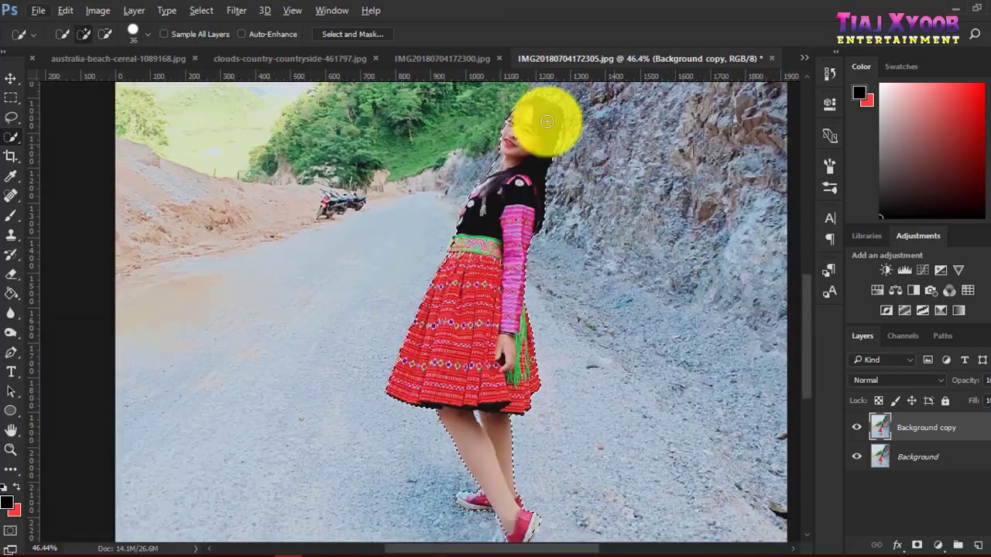
{"action": "left_click", "coordinate": [349, 35]}
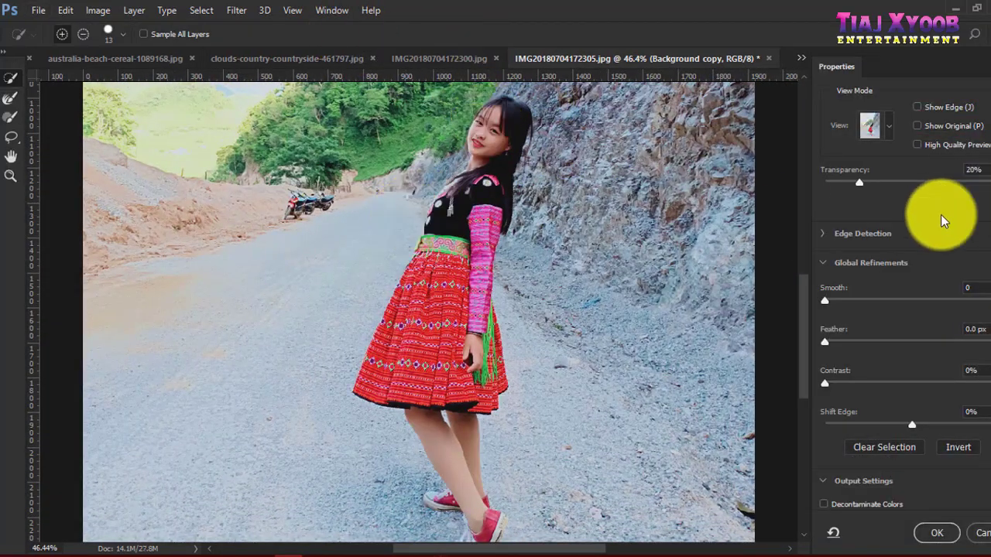
{"action": "left_click", "coordinate": [888, 130]}
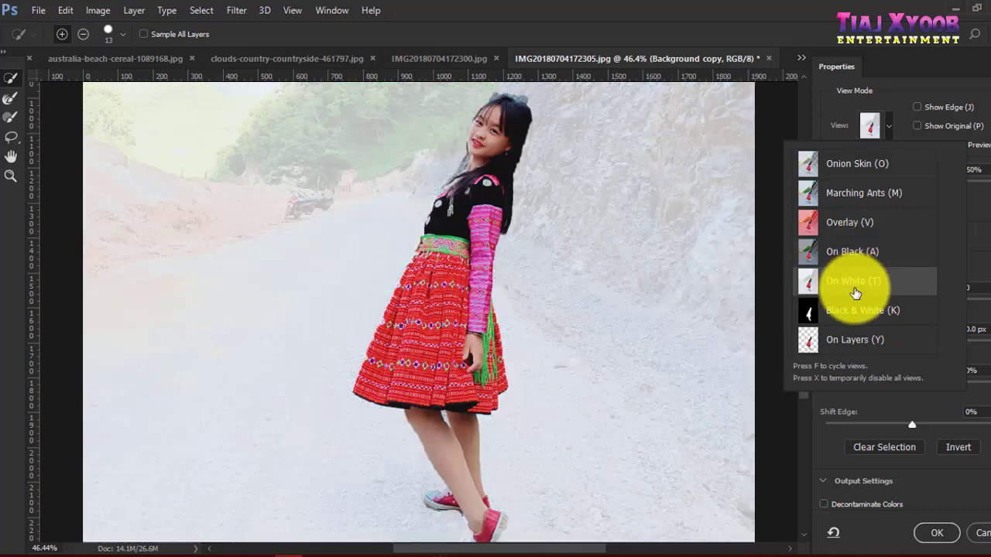
Refine the mask edge along the top and right side of the girl's hair
{"action": "scroll", "coordinate": [593, 221], "scroll_direction": "up", "scroll_amount": 3}
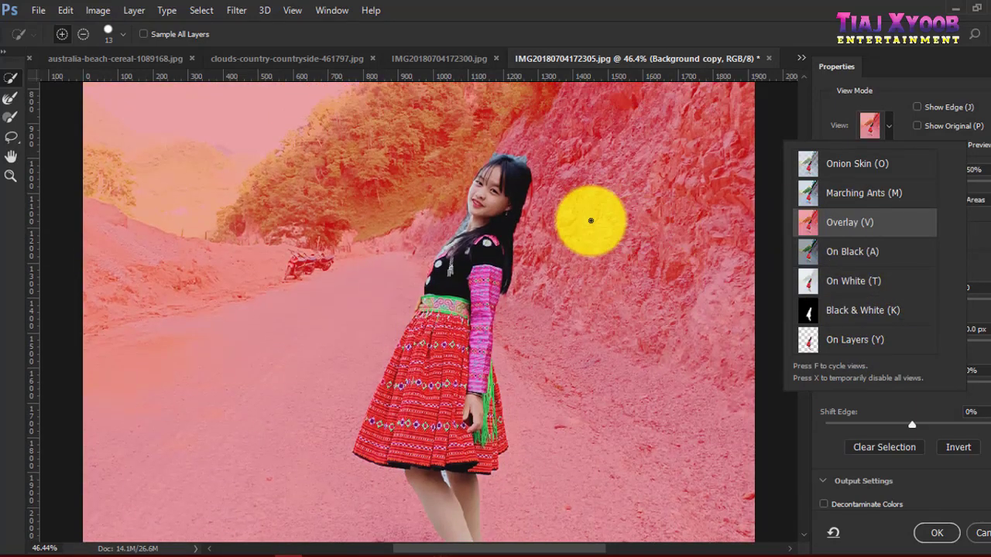
{"action": "scroll", "coordinate": [526, 206], "scroll_direction": "up", "scroll_amount": 1}
{"action": "scroll", "coordinate": [535, 217], "scroll_direction": "up", "scroll_amount": 2}
{"action": "scroll", "coordinate": [538, 217], "scroll_direction": "up", "scroll_amount": 2}
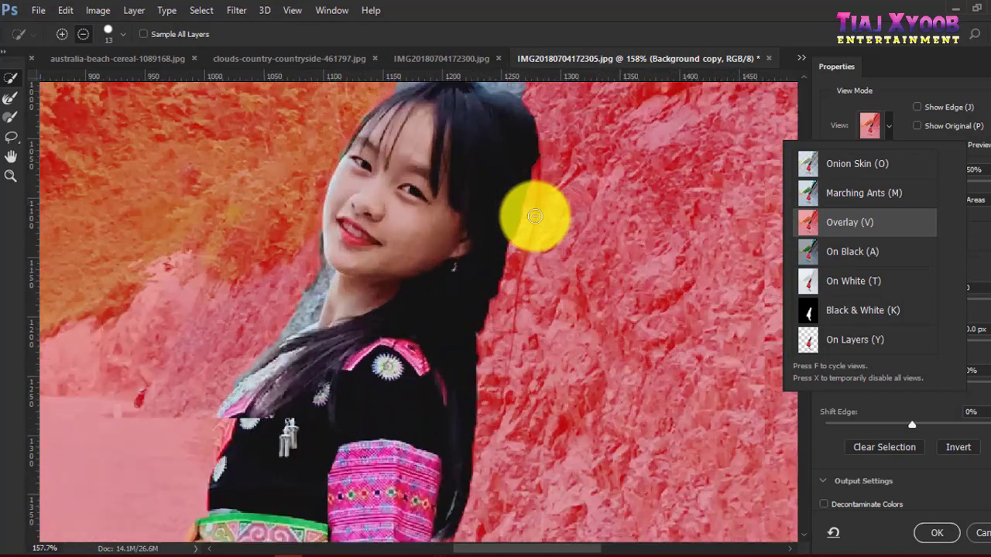
{"action": "scroll", "coordinate": [542, 212], "scroll_direction": "up", "scroll_amount": 2}
{"action": "scroll", "coordinate": [534, 203], "scroll_direction": "up", "scroll_amount": 2}
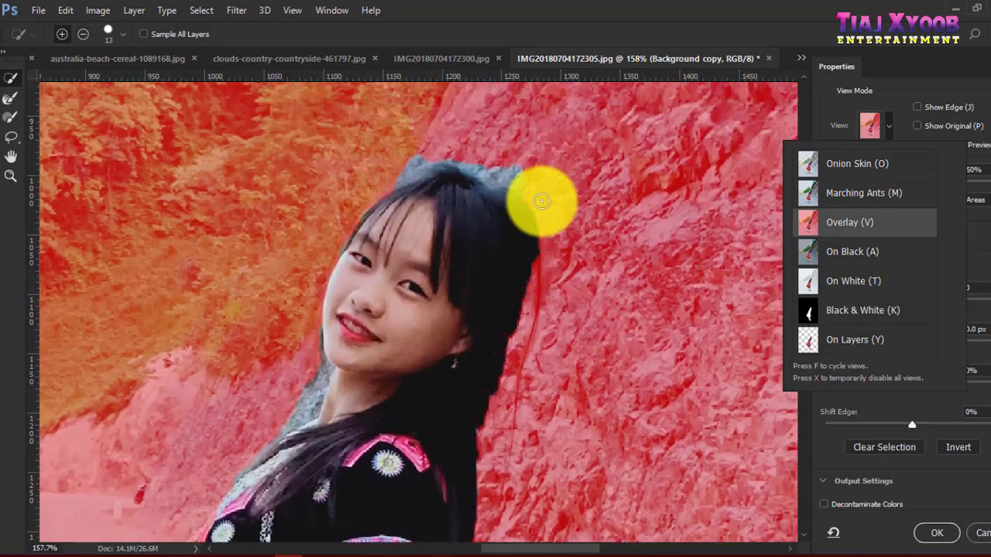
{"action": "left_click", "coordinate": [435, 162]}
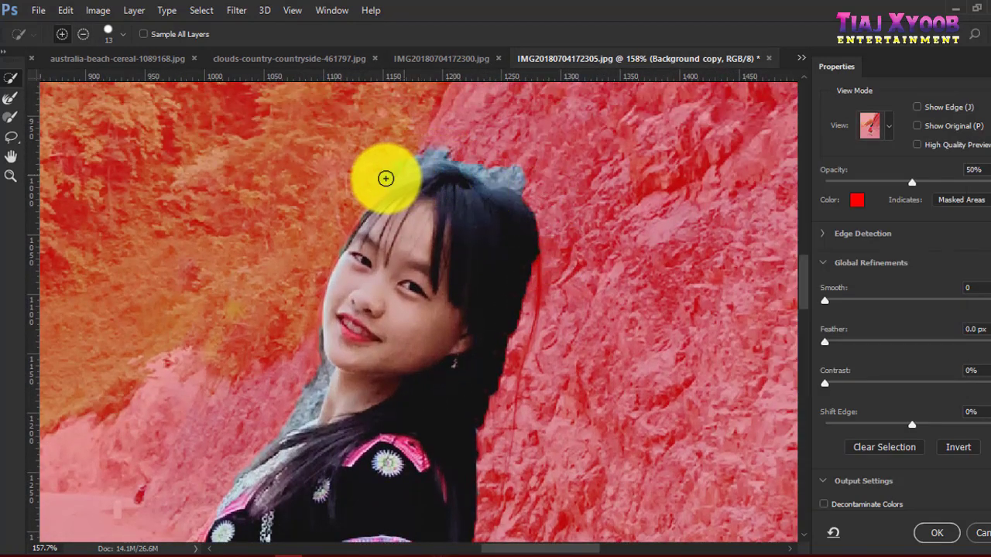
{"action": "mouse_move", "coordinate": [385, 178]}
{"action": "left_mouse_down"}
{"action": "mouse_move", "coordinate": [495, 126]}
{"action": "mouse_move", "coordinate": [371, 178]}
{"action": "mouse_move", "coordinate": [442, 171]}
{"action": "mouse_move", "coordinate": [508, 137]}
{"action": "mouse_move", "coordinate": [462, 167]}
{"action": "mouse_move", "coordinate": [508, 177]}
{"action": "mouse_move", "coordinate": [461, 176]}
{"action": "left_mouse_up"}
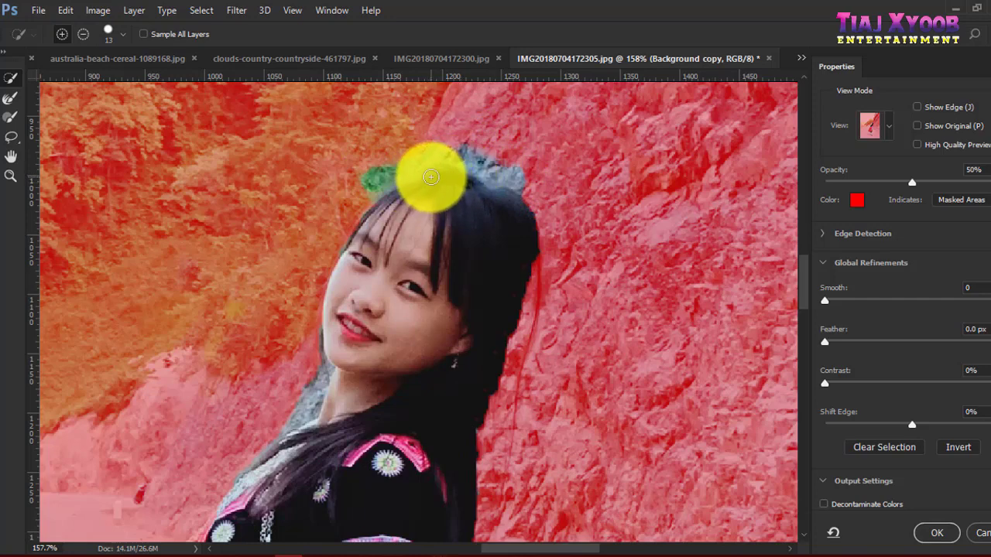
{"action": "left_click_drag", "start_coordinate": [439, 194], "coordinate": [525, 168]}
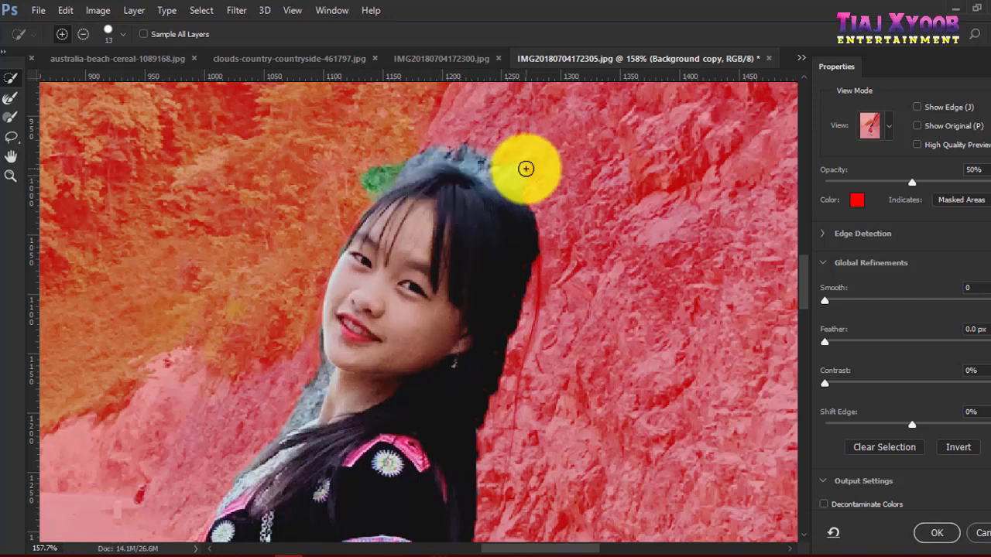
{"action": "mouse_move", "coordinate": [453, 159]}
{"action": "left_mouse_down"}
{"action": "mouse_move", "coordinate": [503, 181]}
{"action": "mouse_move", "coordinate": [475, 155]}
{"action": "mouse_move", "coordinate": [445, 151]}
{"action": "left_mouse_up"}
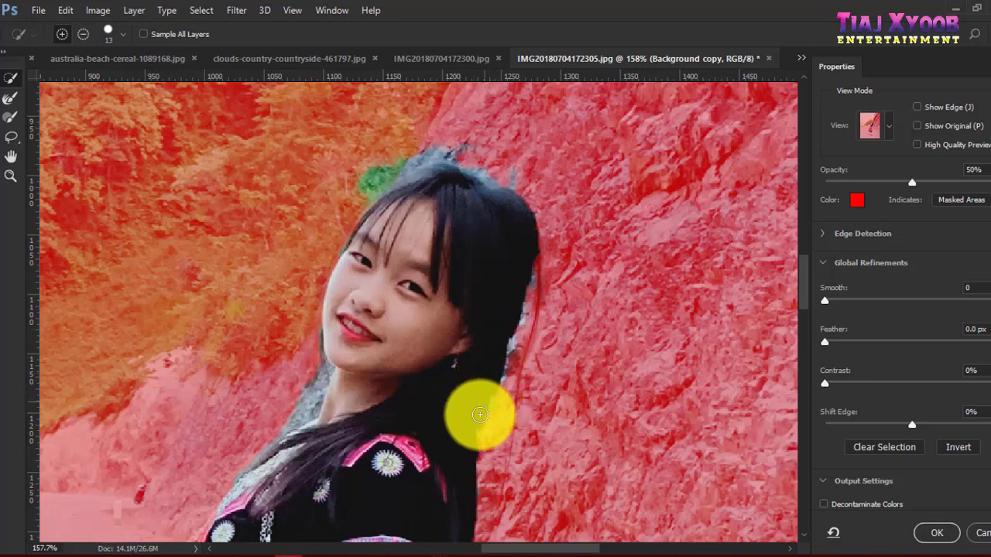
{"action": "scroll", "coordinate": [457, 464], "scroll_direction": "down", "scroll_amount": 2}
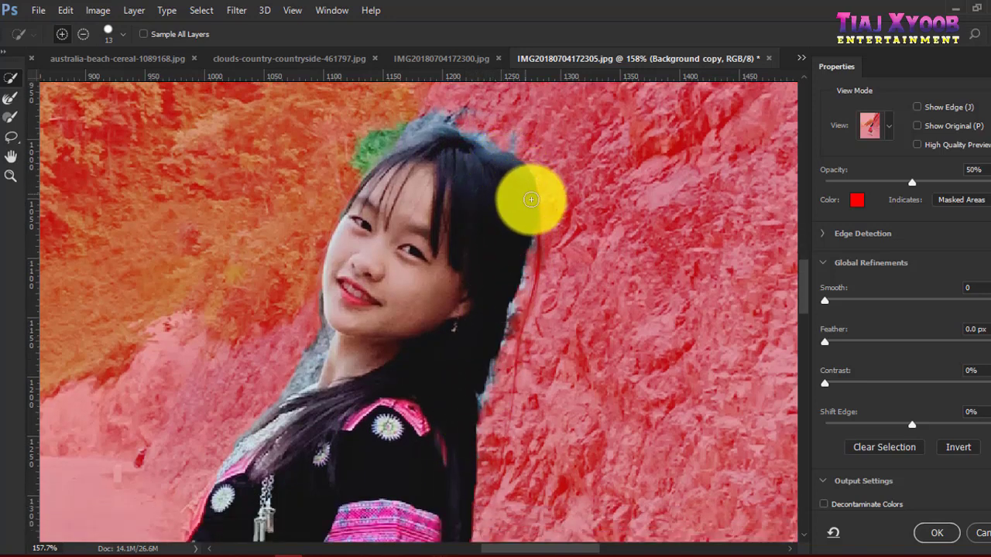
{"action": "mouse_move", "coordinate": [531, 200]}
{"action": "left_mouse_down"}
{"action": "mouse_move", "coordinate": [460, 204]}
{"action": "mouse_move", "coordinate": [378, 187]}
{"action": "left_mouse_up"}
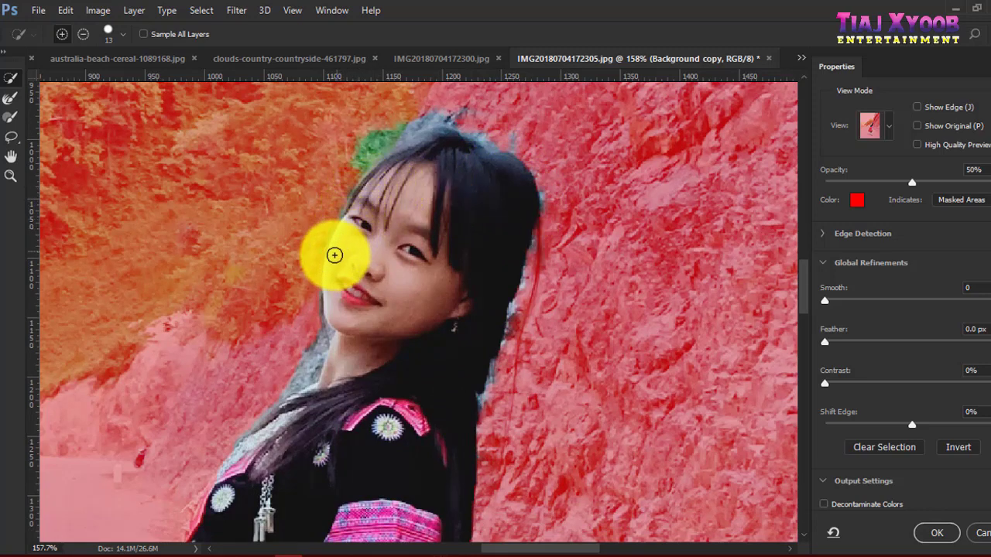
Output the refined selection as a New Layer with Layer Mask
{"action": "scroll", "coordinate": [469, 237], "scroll_direction": "down", "scroll_amount": 2}
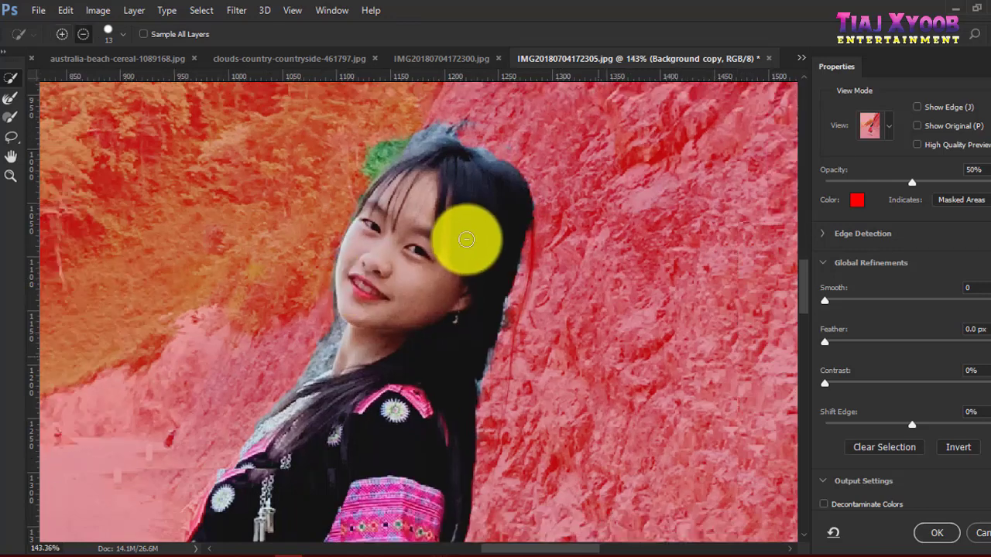
{"action": "scroll", "coordinate": [500, 236], "scroll_direction": "down", "scroll_amount": 2}
{"action": "scroll", "coordinate": [597, 255], "scroll_direction": "down", "scroll_amount": 2}
{"action": "scroll", "coordinate": [929, 404], "scroll_direction": "down", "scroll_amount": 2}
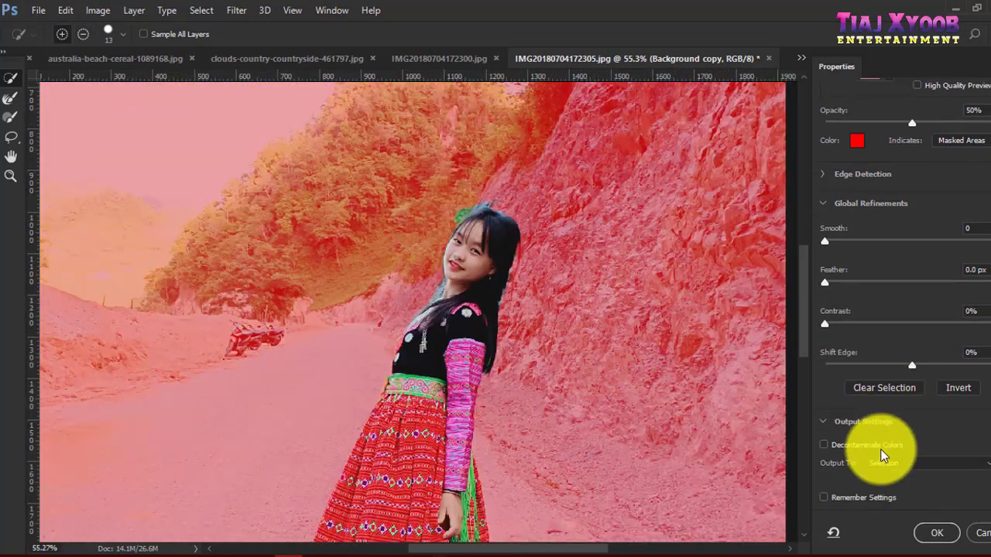
{"action": "left_click", "coordinate": [882, 463]}
{"action": "left_click", "coordinate": [895, 504]}
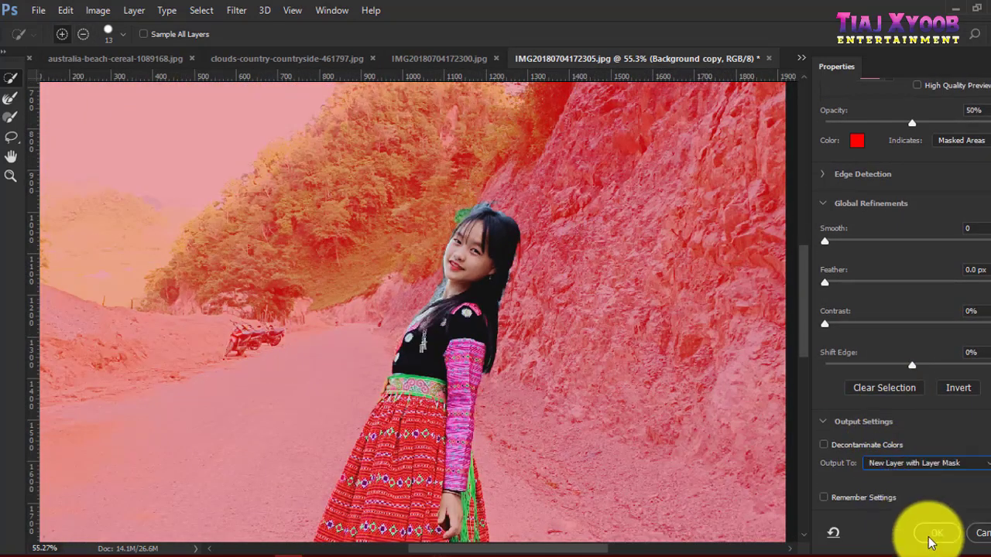
{"action": "left_click", "coordinate": [930, 540]}
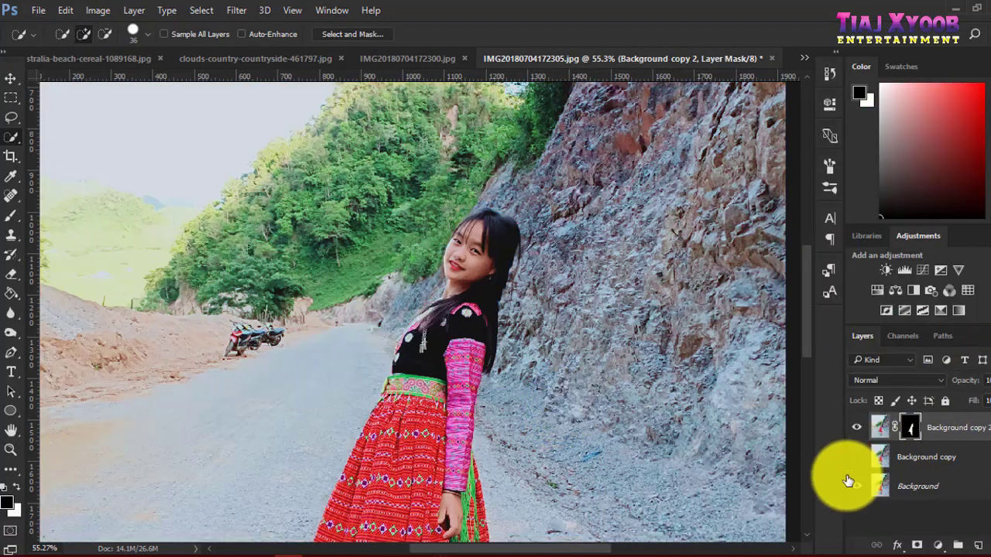
Hide the layers beneath the girl and set the Brush size and hardness for mask painting
{"action": "left_click", "coordinate": [856, 486]}
{"action": "scroll", "coordinate": [394, 240], "scroll_direction": "up", "scroll_amount": 3}
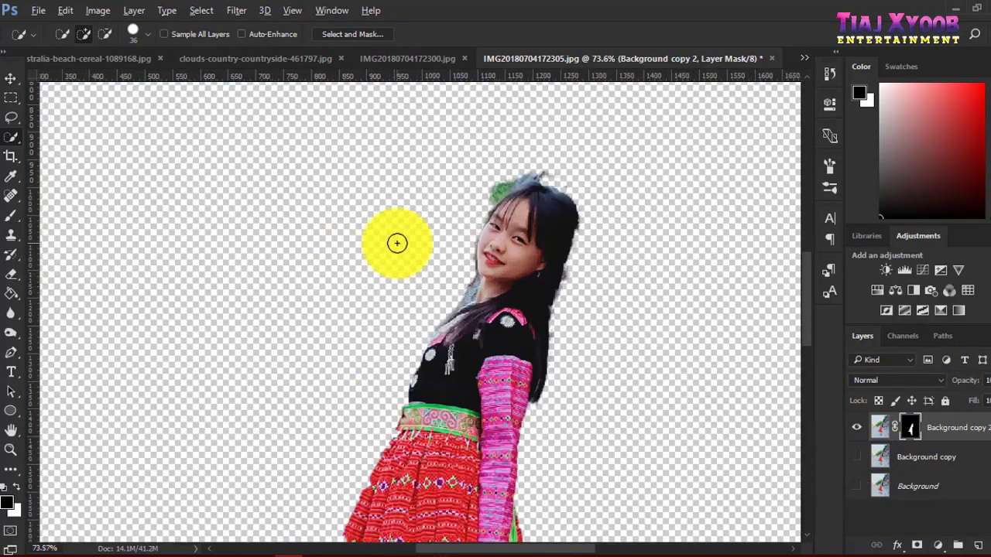
{"action": "scroll", "coordinate": [614, 227], "scroll_direction": "up", "scroll_amount": 2}
{"action": "scroll", "coordinate": [542, 236], "scroll_direction": "up", "scroll_amount": 2}
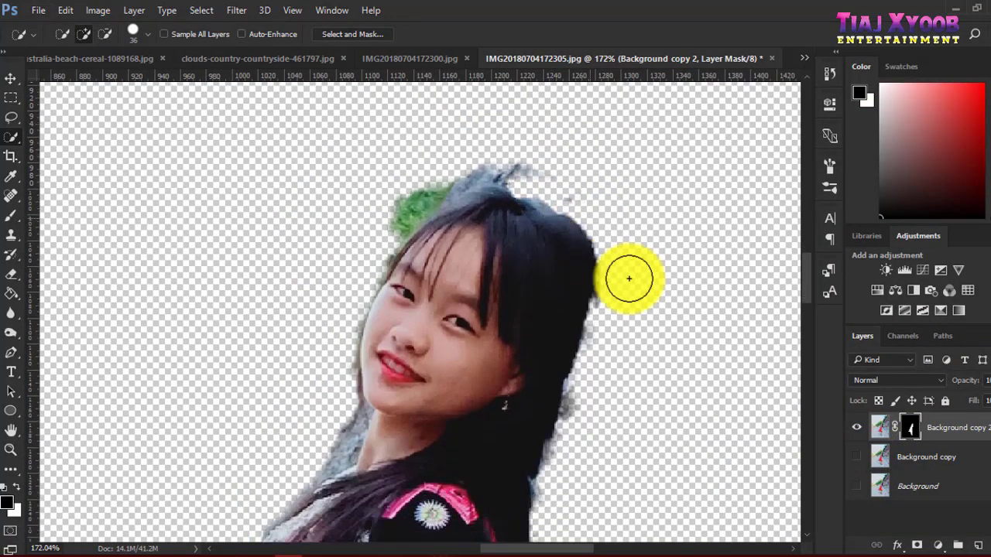
{"action": "left_click", "coordinate": [10, 215]}
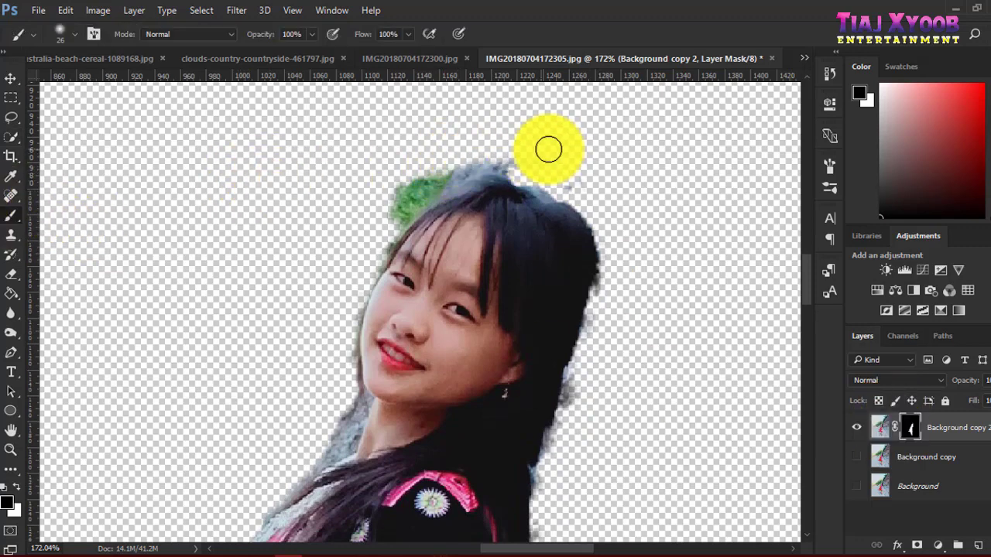
{"action": "right_click", "coordinate": [513, 150]}
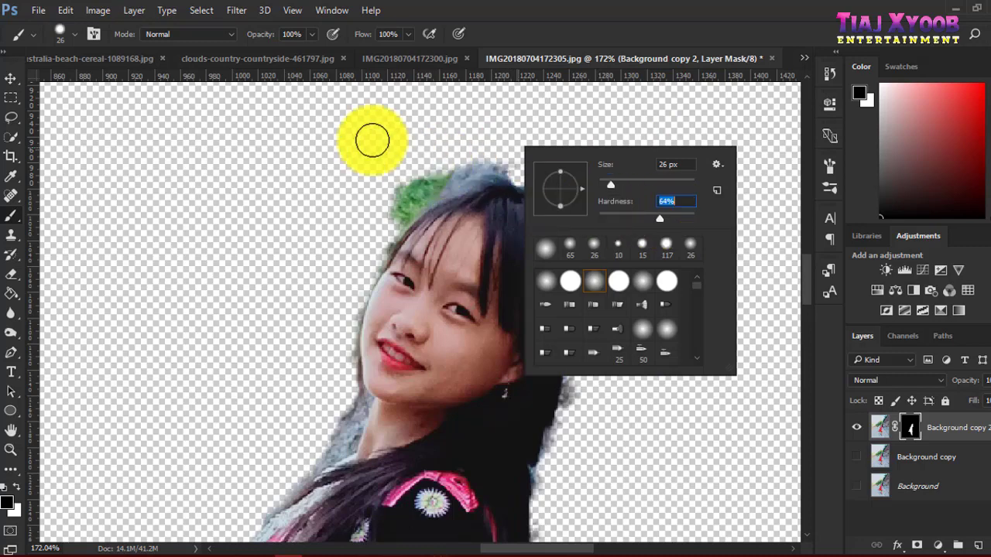
{"action": "key", "text": "Return"}
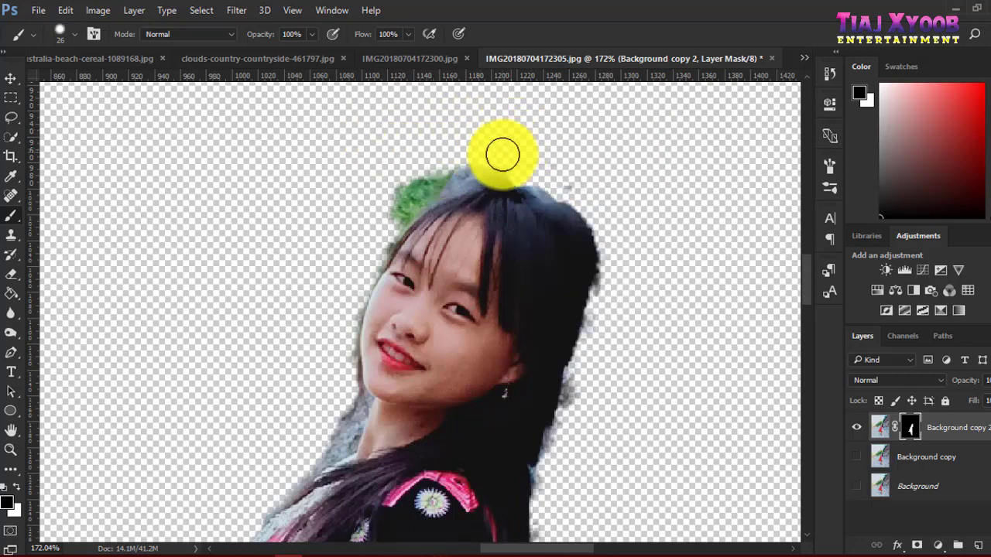
Paint out the green patches and haze beside and above her head and along the right hair edge
{"action": "left_click_drag", "start_coordinate": [363, 217], "coordinate": [399, 196]}
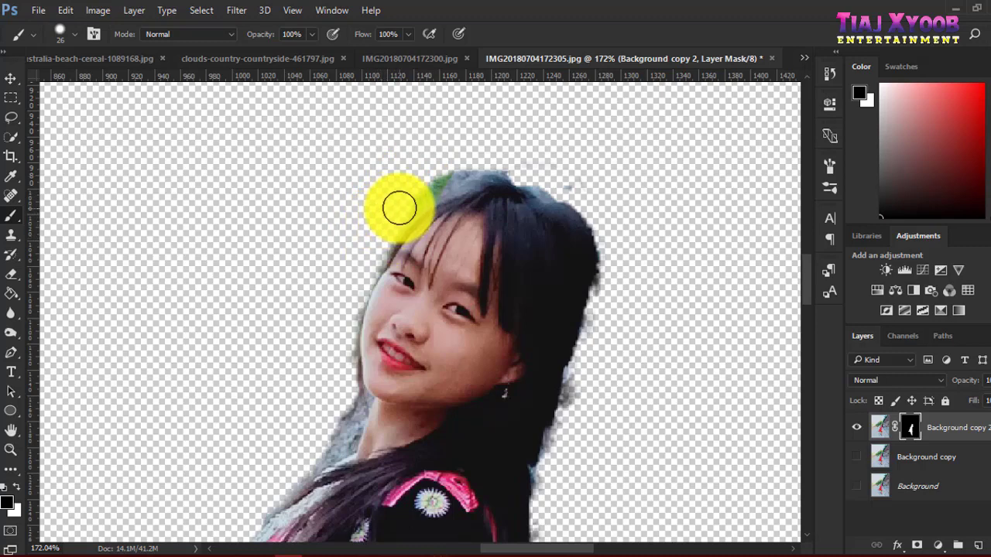
{"action": "mouse_move", "coordinate": [398, 208]}
{"action": "left_mouse_down"}
{"action": "mouse_move", "coordinate": [427, 181]}
{"action": "mouse_move", "coordinate": [510, 158]}
{"action": "left_mouse_up"}
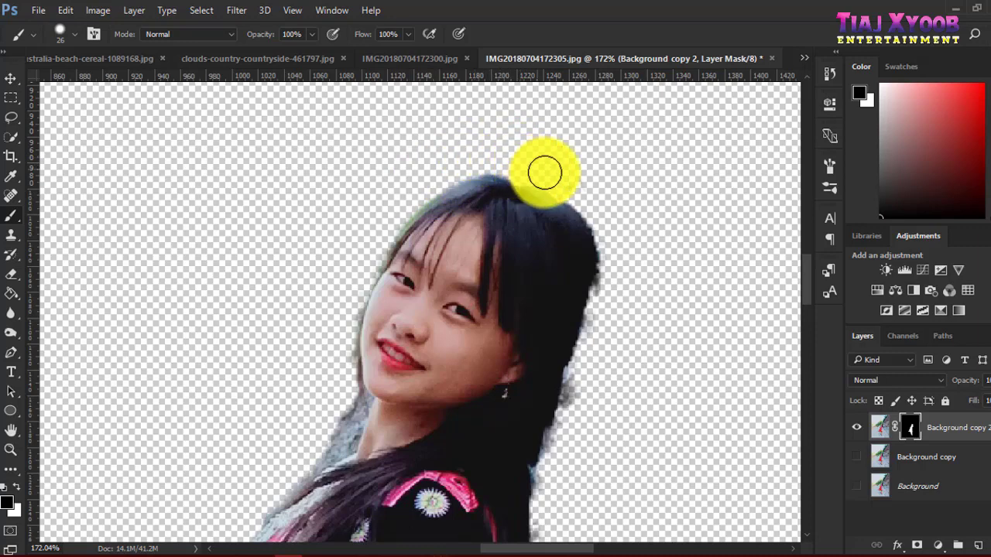
{"action": "scroll", "coordinate": [628, 227], "scroll_direction": "down", "scroll_amount": 3}
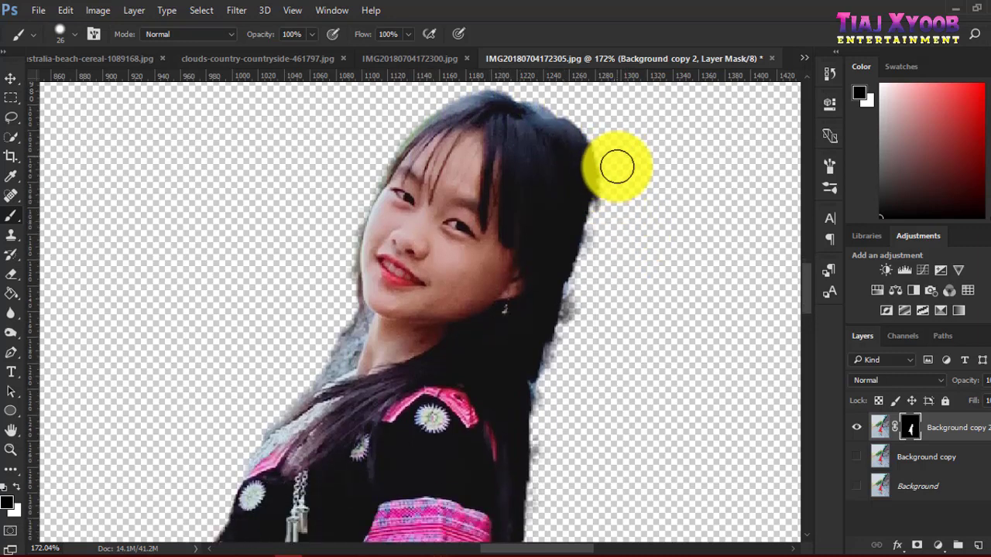
{"action": "mouse_move", "coordinate": [614, 203]}
{"action": "left_mouse_down"}
{"action": "mouse_move", "coordinate": [609, 214]}
{"action": "mouse_move", "coordinate": [617, 176]}
{"action": "mouse_move", "coordinate": [608, 275]}
{"action": "mouse_move", "coordinate": [573, 336]}
{"action": "mouse_move", "coordinate": [581, 301]}
{"action": "mouse_move", "coordinate": [569, 362]}
{"action": "mouse_move", "coordinate": [590, 247]}
{"action": "left_mouse_up"}
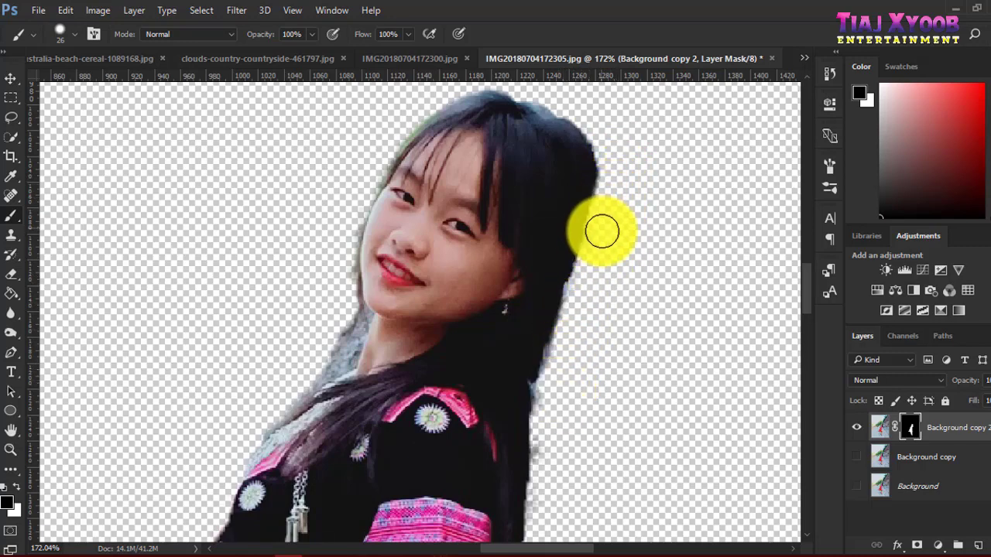
{"action": "scroll", "coordinate": [281, 302], "scroll_direction": "down", "scroll_amount": 3}
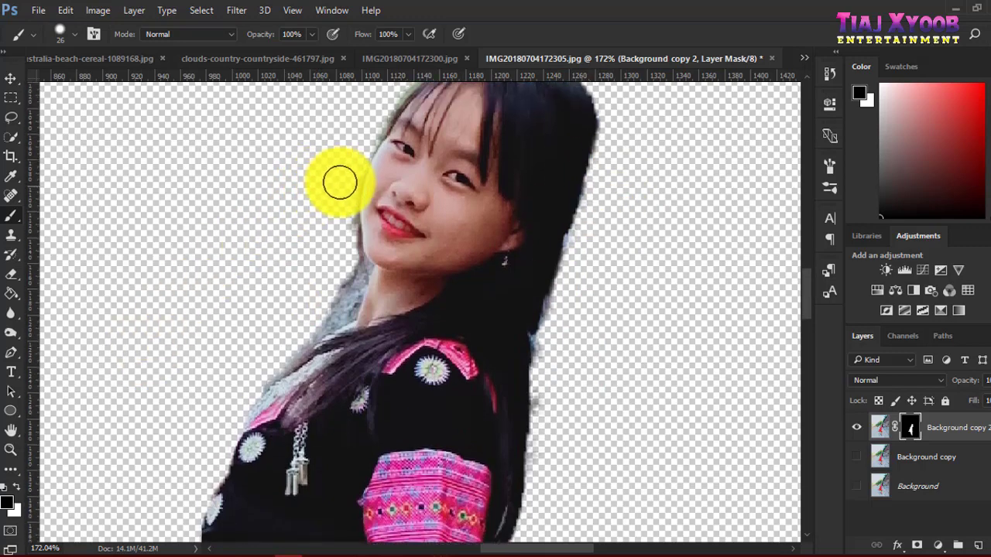
{"action": "scroll", "coordinate": [336, 170], "scroll_direction": "up", "scroll_amount": 1}
{"action": "scroll", "coordinate": [332, 184], "scroll_direction": "up", "scroll_amount": 1}
{"action": "scroll", "coordinate": [327, 214], "scroll_direction": "up", "scroll_amount": 1}
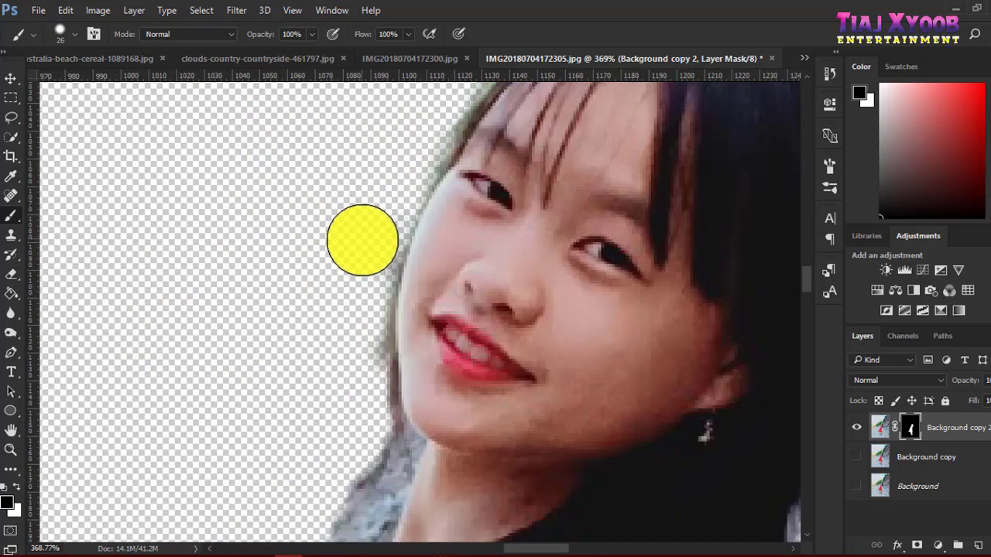
Adjust the brush hardness and erase the grey fringe below her chin
{"action": "right_click", "coordinate": [381, 284]}
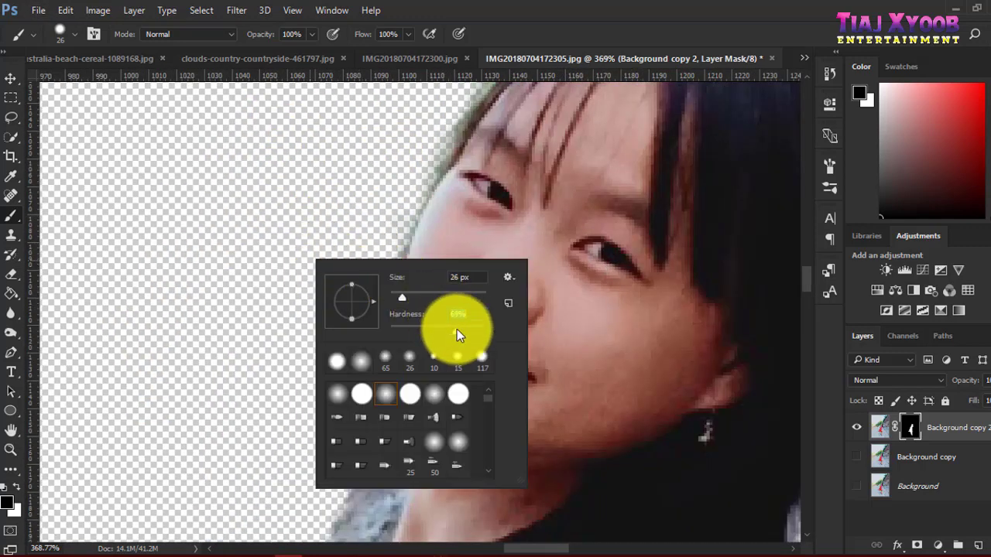
{"action": "left_click", "coordinate": [178, 365]}
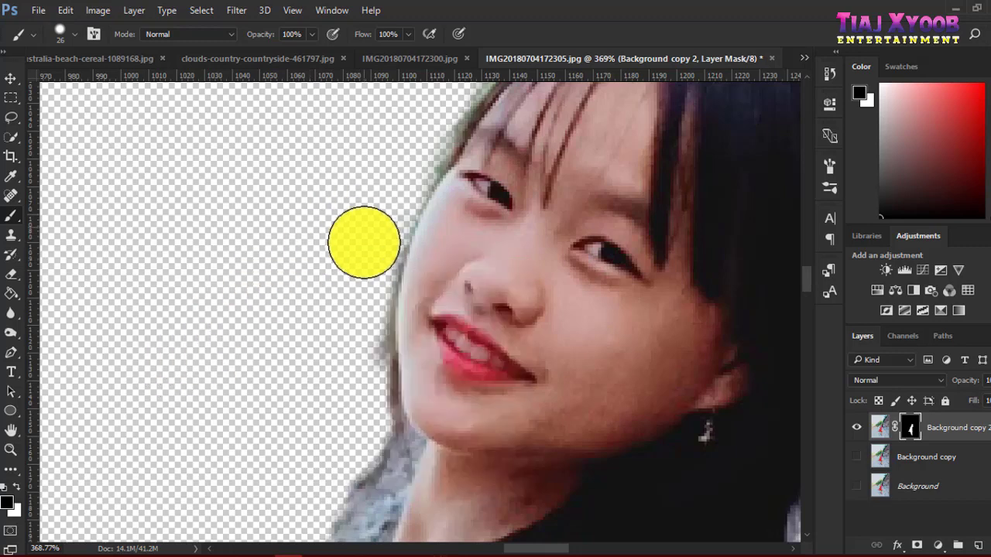
{"action": "scroll", "coordinate": [333, 449], "scroll_direction": "down", "scroll_amount": 1}
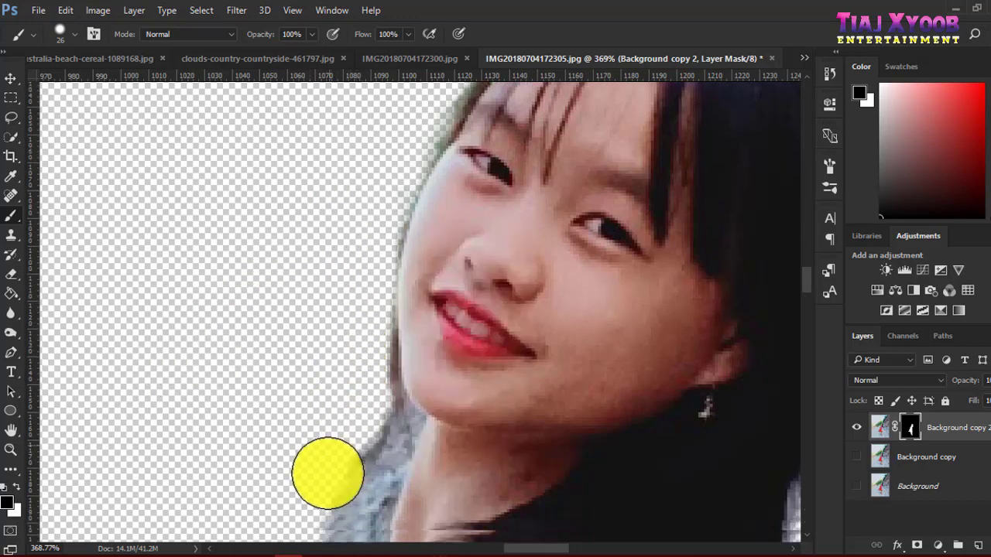
{"action": "scroll", "coordinate": [356, 434], "scroll_direction": "down", "scroll_amount": 1}
{"action": "mouse_move", "coordinate": [365, 409]}
{"action": "left_mouse_down"}
{"action": "mouse_move", "coordinate": [303, 498]}
{"action": "mouse_move", "coordinate": [364, 414]}
{"action": "left_mouse_up"}
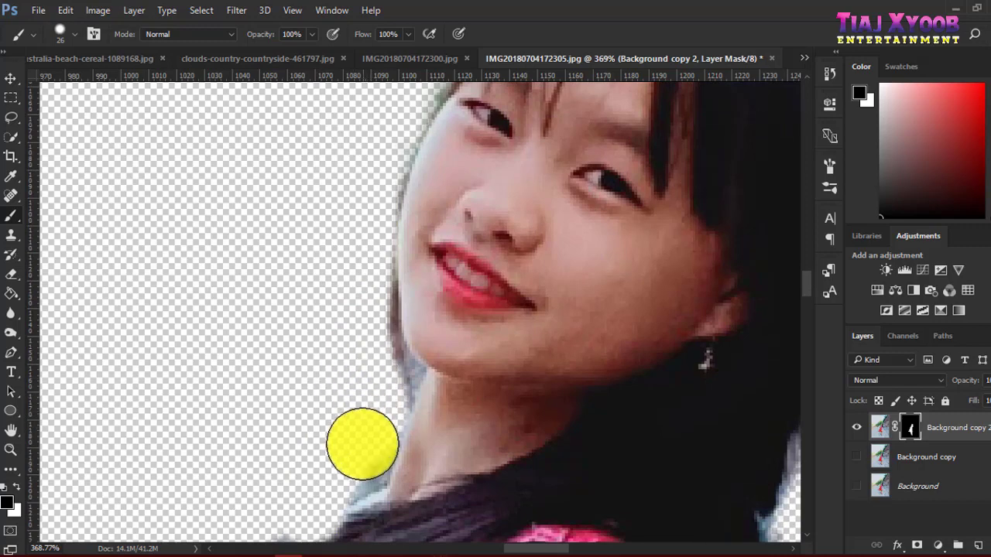
{"action": "scroll", "coordinate": [352, 461], "scroll_direction": "down", "scroll_amount": 1}
{"action": "scroll", "coordinate": [344, 434], "scroll_direction": "down", "scroll_amount": 1}
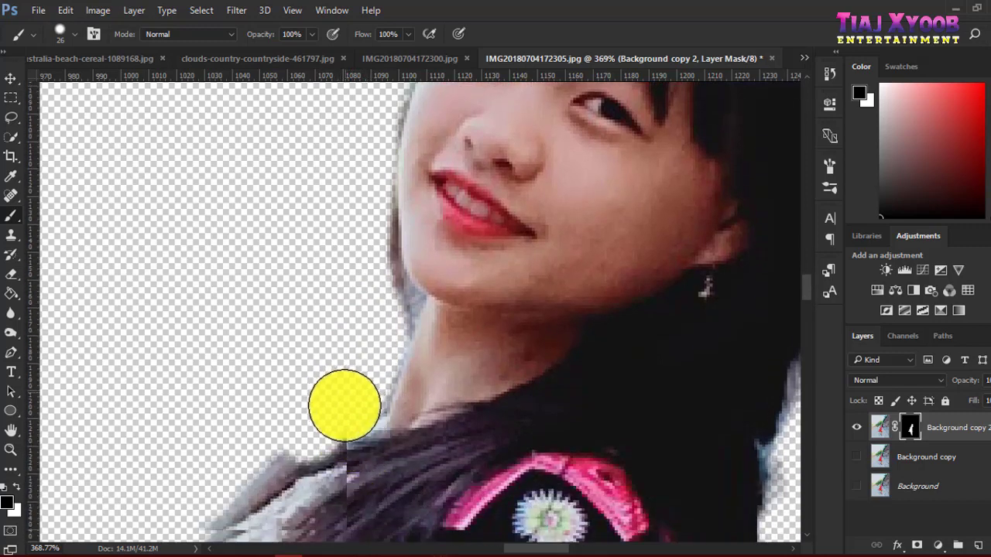
{"action": "scroll", "coordinate": [279, 390], "scroll_direction": "down", "scroll_amount": 2}
{"action": "scroll", "coordinate": [248, 356], "scroll_direction": "down", "scroll_amount": 2}
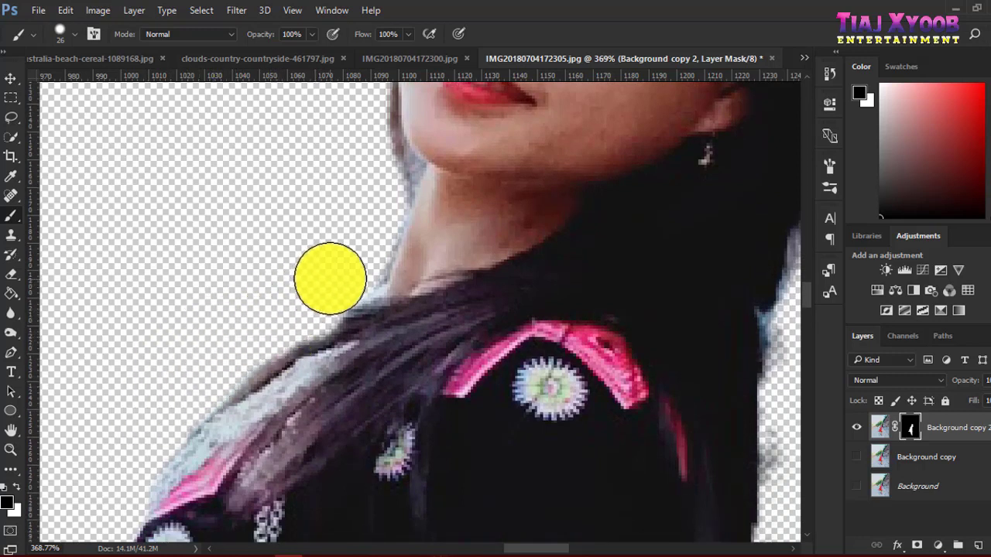
{"action": "scroll", "coordinate": [364, 240], "scroll_direction": "up", "scroll_amount": 2}
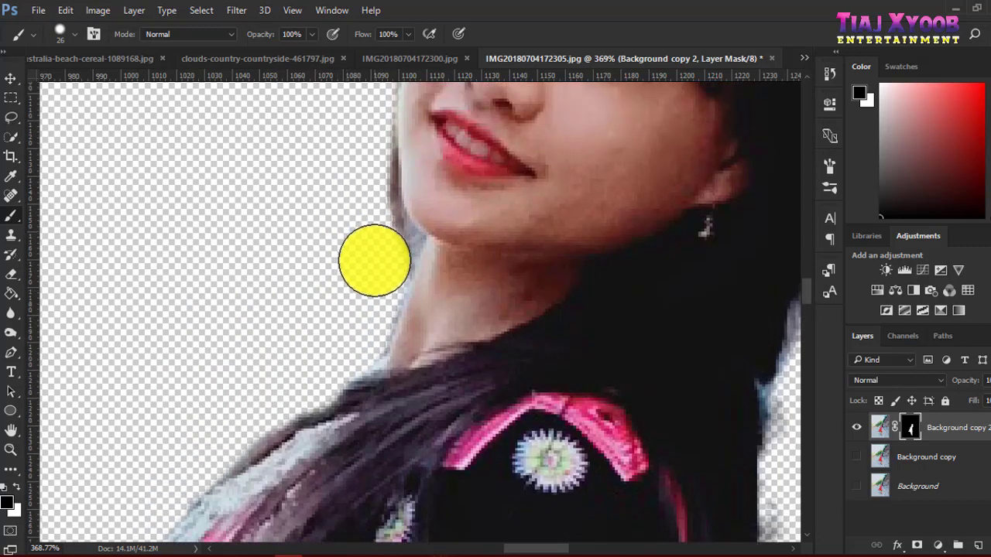
{"action": "scroll", "coordinate": [333, 319], "scroll_direction": "down", "scroll_amount": 2}
{"action": "scroll", "coordinate": [459, 261], "scroll_direction": "down", "scroll_amount": 2}
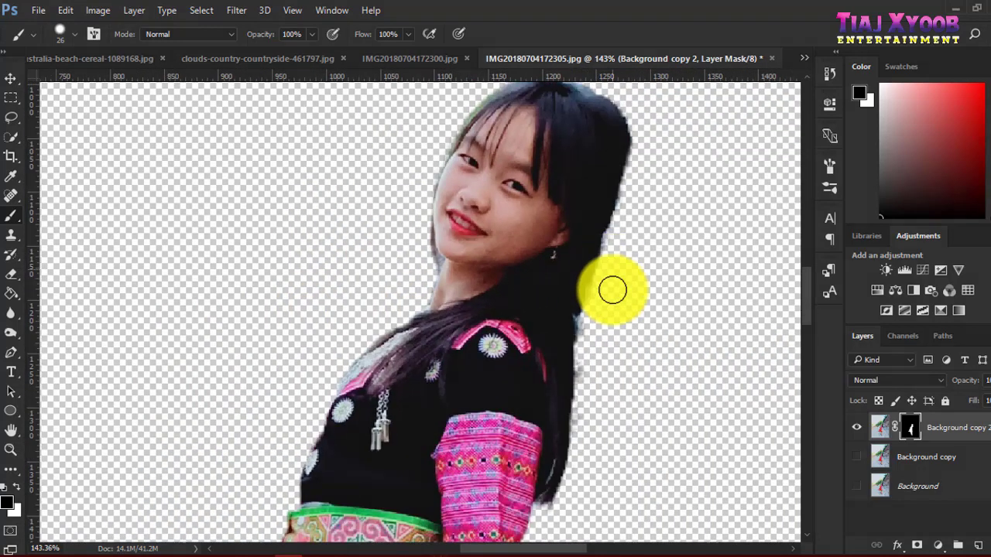
{"action": "scroll", "coordinate": [612, 287], "scroll_direction": "up", "scroll_amount": 2}
{"action": "scroll", "coordinate": [601, 331], "scroll_direction": "down", "scroll_amount": 1}
{"action": "scroll", "coordinate": [574, 318], "scroll_direction": "up", "scroll_amount": 1}
{"action": "scroll", "coordinate": [595, 290], "scroll_direction": "up", "scroll_amount": 2}
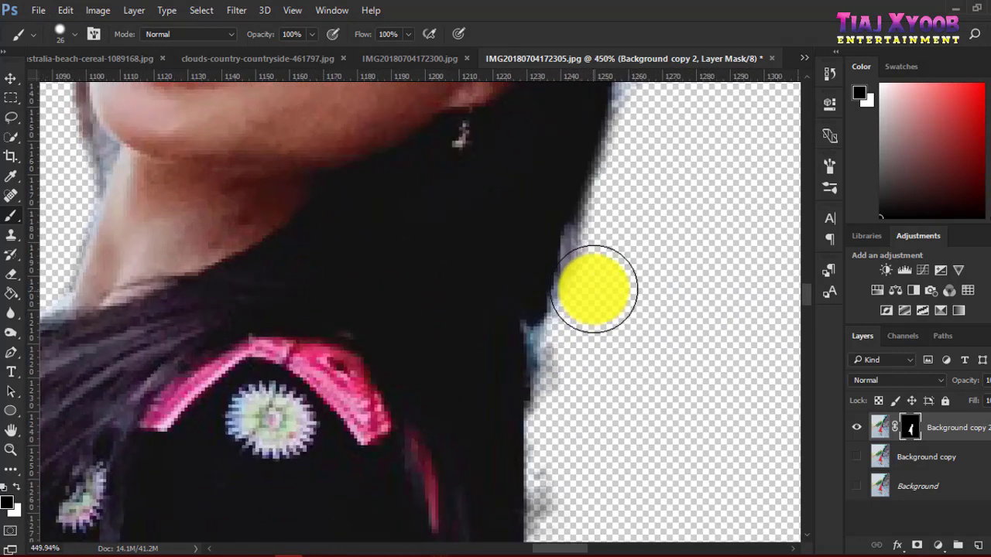
Mask away the rough hair edge beside her shoulder
{"action": "mouse_move", "coordinate": [601, 281]}
{"action": "left_mouse_down"}
{"action": "mouse_move", "coordinate": [610, 347]}
{"action": "mouse_move", "coordinate": [573, 356]}
{"action": "left_mouse_up"}
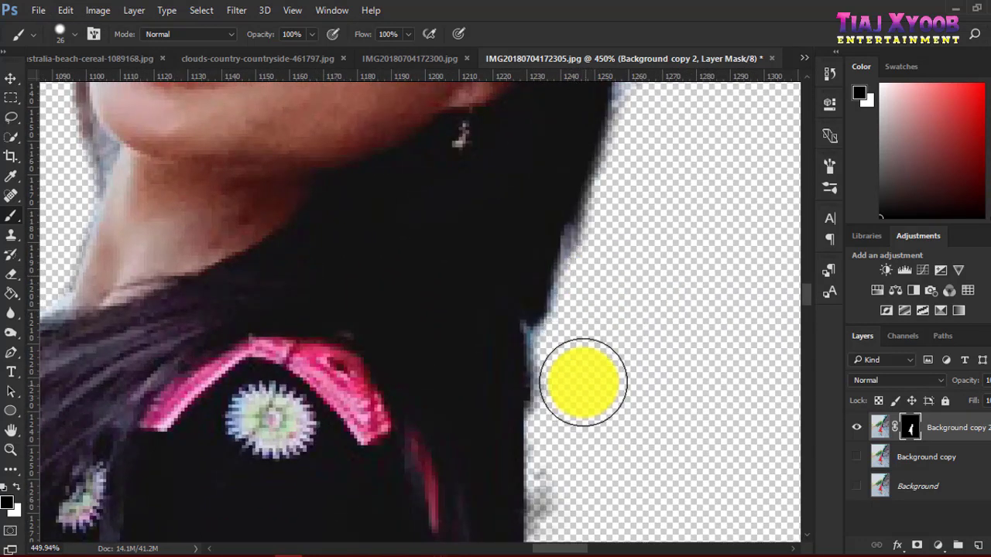
{"action": "scroll", "coordinate": [581, 433], "scroll_direction": "down", "scroll_amount": 3}
{"action": "scroll", "coordinate": [589, 403], "scroll_direction": "down", "scroll_amount": 3}
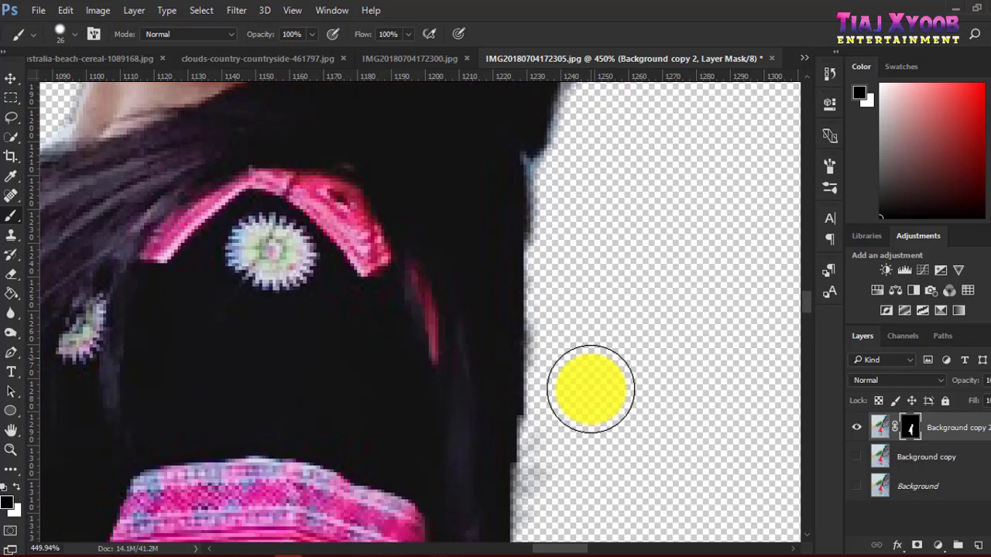
{"action": "scroll", "coordinate": [596, 379], "scroll_direction": "down", "scroll_amount": 3}
{"action": "scroll", "coordinate": [596, 379], "scroll_direction": "down", "scroll_amount": 2}
{"action": "scroll", "coordinate": [580, 387], "scroll_direction": "down", "scroll_amount": 3}
{"action": "scroll", "coordinate": [569, 383], "scroll_direction": "down", "scroll_amount": 3}
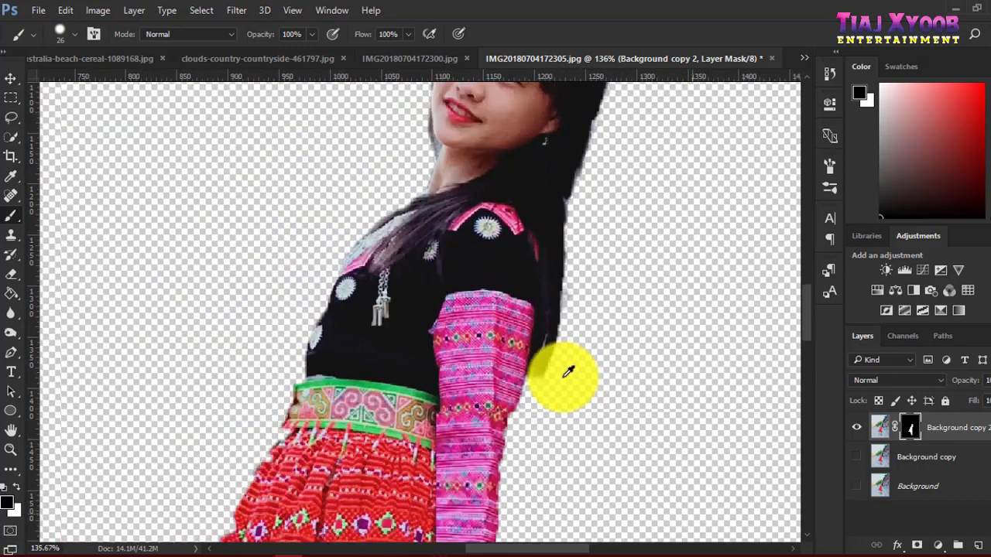
{"action": "scroll", "coordinate": [566, 379], "scroll_direction": "down", "scroll_amount": 2}
{"action": "scroll", "coordinate": [619, 349], "scroll_direction": "down", "scroll_amount": 2}
{"action": "scroll", "coordinate": [577, 256], "scroll_direction": "down", "scroll_amount": 3}
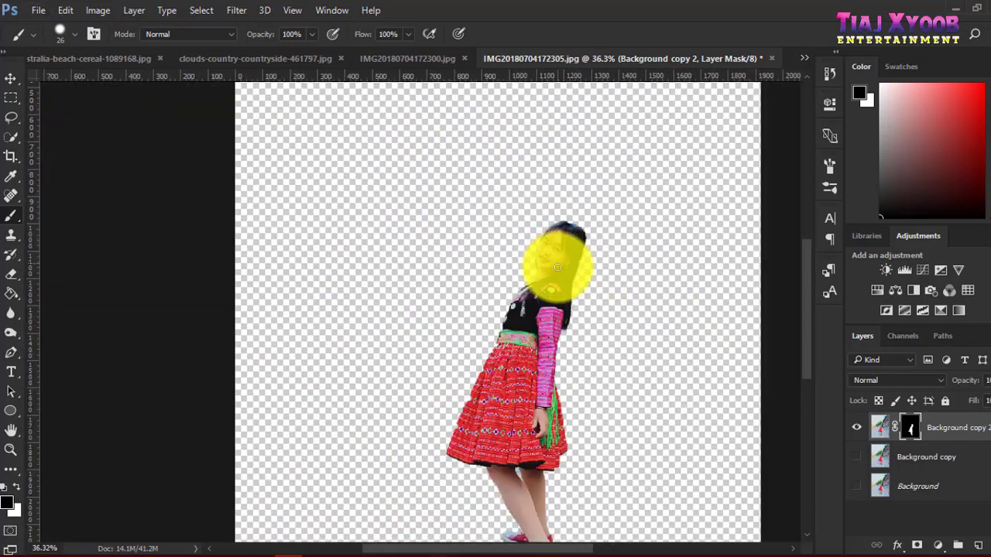
{"action": "scroll", "coordinate": [558, 248], "scroll_direction": "down", "scroll_amount": 3}
{"action": "scroll", "coordinate": [565, 279], "scroll_direction": "down", "scroll_amount": 1}
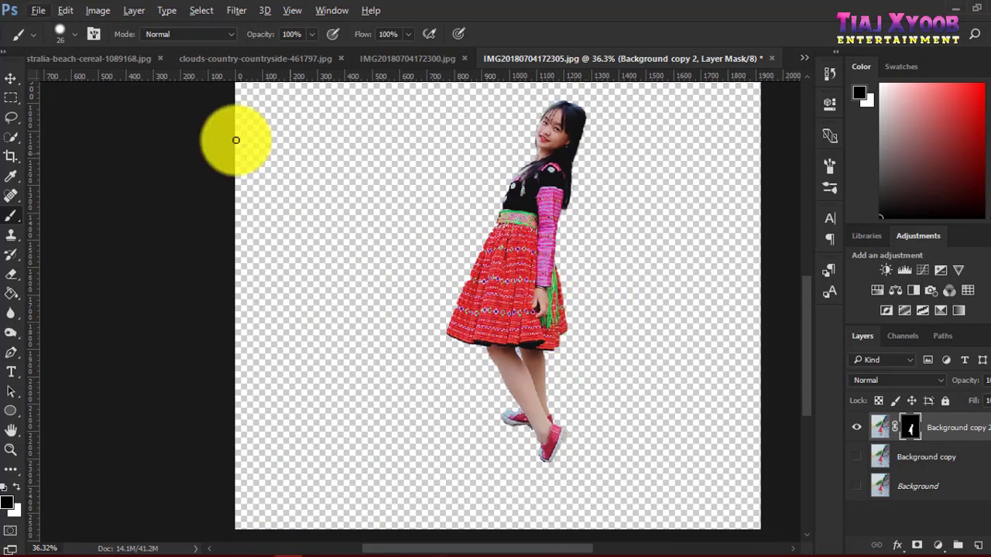
Drag the masked girl layer onto the clouds-country-countryside tab and drop it into that canvas
{"action": "left_click", "coordinate": [11, 78]}
{"action": "scroll", "coordinate": [602, 185], "scroll_direction": "down", "scroll_amount": 1}
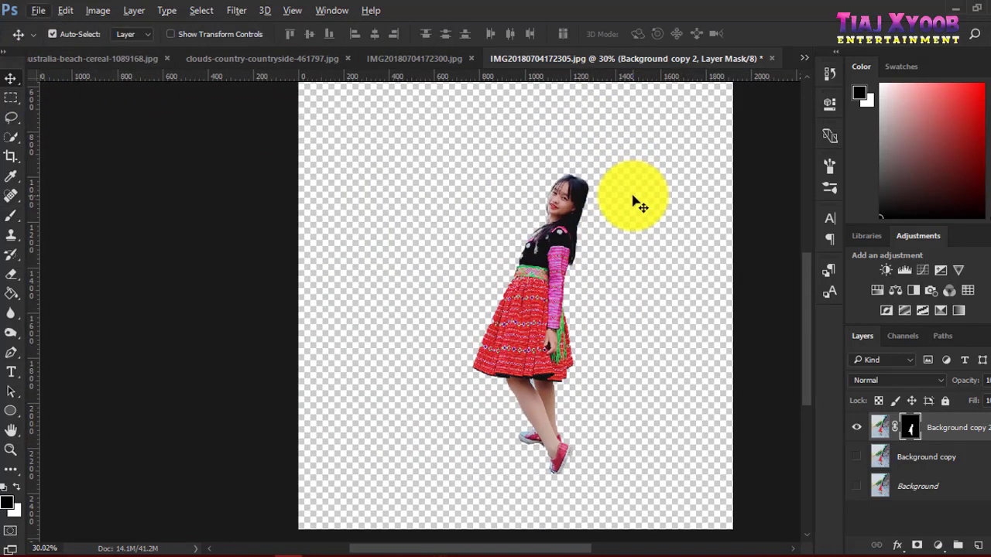
{"action": "mouse_move", "coordinate": [929, 430]}
{"action": "left_mouse_down"}
{"action": "mouse_move", "coordinate": [134, 138]}
{"action": "mouse_move", "coordinate": [928, 419]}
{"action": "mouse_move", "coordinate": [287, 62]}
{"action": "mouse_move", "coordinate": [117, 79]}
{"action": "mouse_move", "coordinate": [741, 79]}
{"action": "mouse_move", "coordinate": [128, 61]}
{"action": "left_mouse_up"}
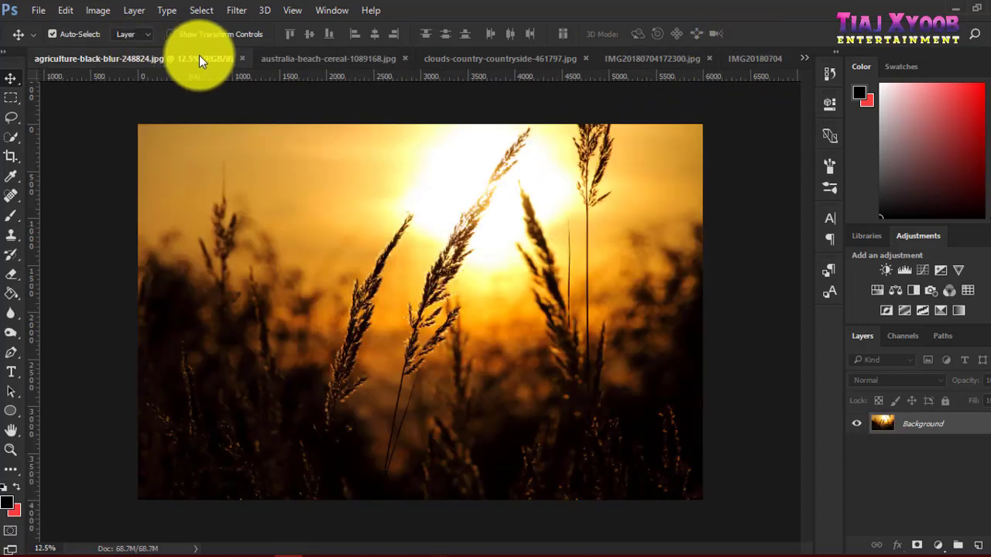
{"action": "left_click_drag", "start_coordinate": [199, 58], "coordinate": [388, 58]}
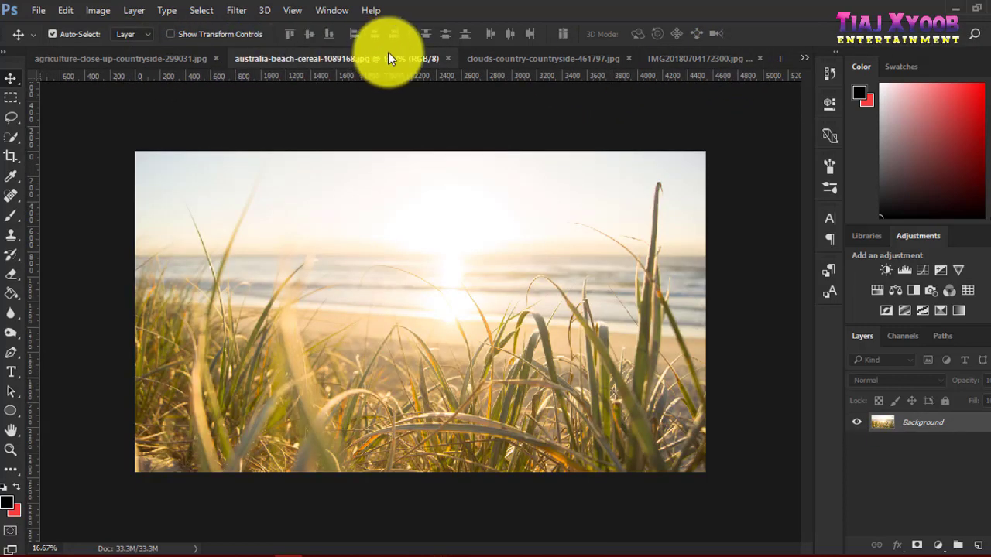
{"action": "left_click_drag", "start_coordinate": [173, 56], "coordinate": [220, 64]}
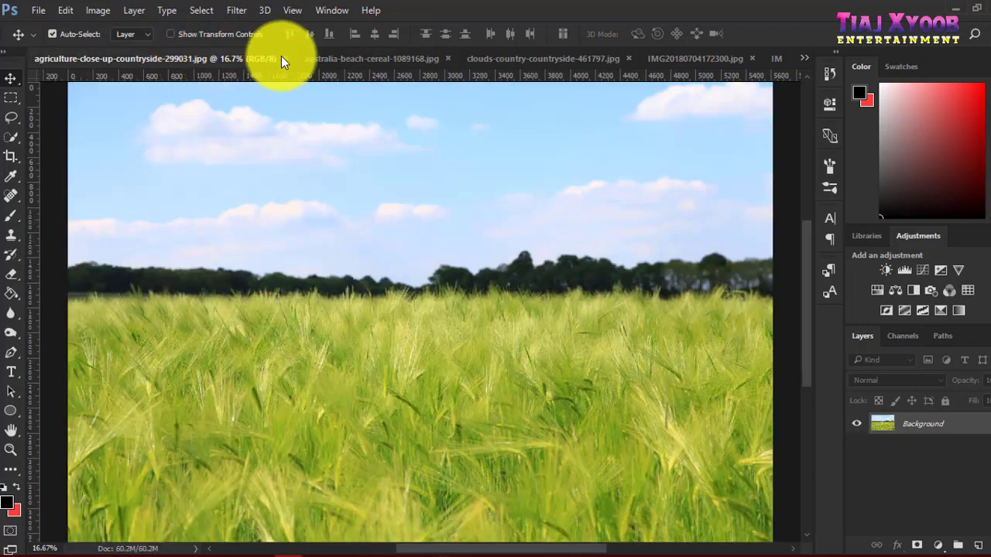
{"action": "mouse_move", "coordinate": [281, 58]}
{"action": "left_mouse_down"}
{"action": "mouse_move", "coordinate": [225, 62]}
{"action": "mouse_move", "coordinate": [567, 60]}
{"action": "left_mouse_up"}
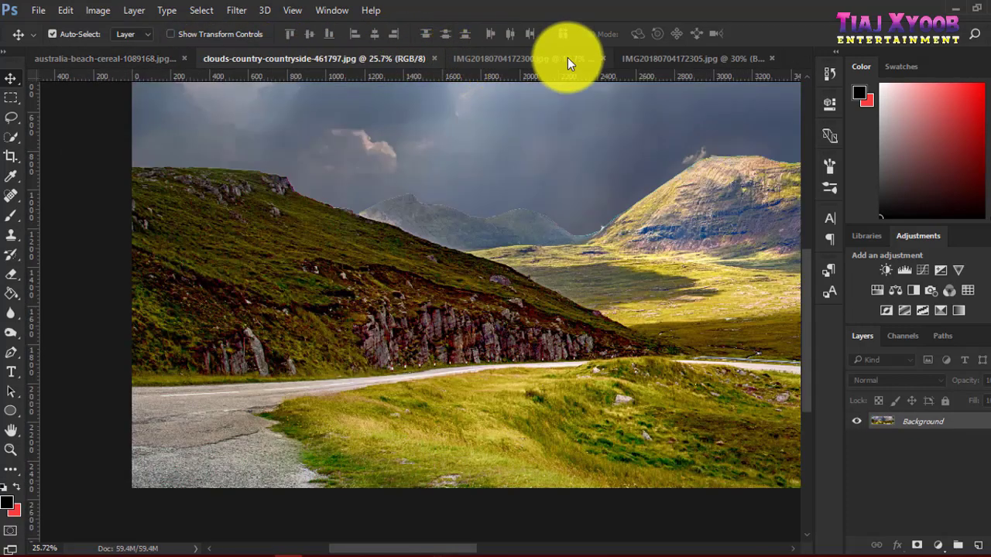
{"action": "mouse_move", "coordinate": [676, 64]}
{"action": "left_mouse_down"}
{"action": "mouse_move", "coordinate": [797, 232]}
{"action": "mouse_move", "coordinate": [955, 420]}
{"action": "mouse_move", "coordinate": [214, 206]}
{"action": "mouse_move", "coordinate": [303, 71]}
{"action": "mouse_move", "coordinate": [387, 59]}
{"action": "mouse_move", "coordinate": [284, 55]}
{"action": "mouse_move", "coordinate": [332, 343]}
{"action": "mouse_move", "coordinate": [317, 332]}
{"action": "mouse_move", "coordinate": [361, 302]}
{"action": "mouse_move", "coordinate": [368, 277]}
{"action": "mouse_move", "coordinate": [364, 288]}
{"action": "mouse_move", "coordinate": [391, 296]}
{"action": "left_mouse_up"}
Free-transform the girl beside the road on the left and commit the transform
{"action": "key", "text": "ctrl"}
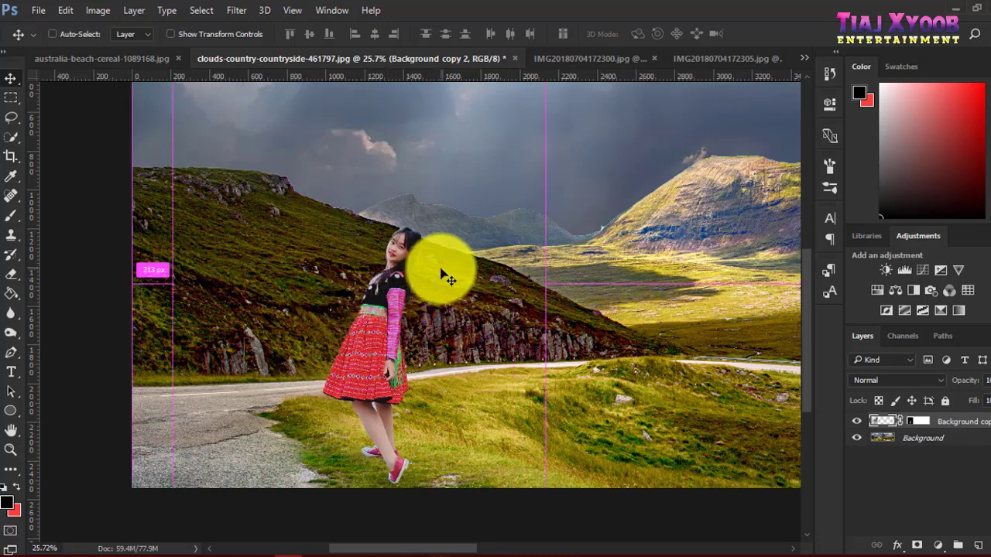
{"action": "key", "text": "ctrl+t"}
{"action": "scroll", "coordinate": [495, 222], "scroll_direction": "down", "scroll_amount": 1}
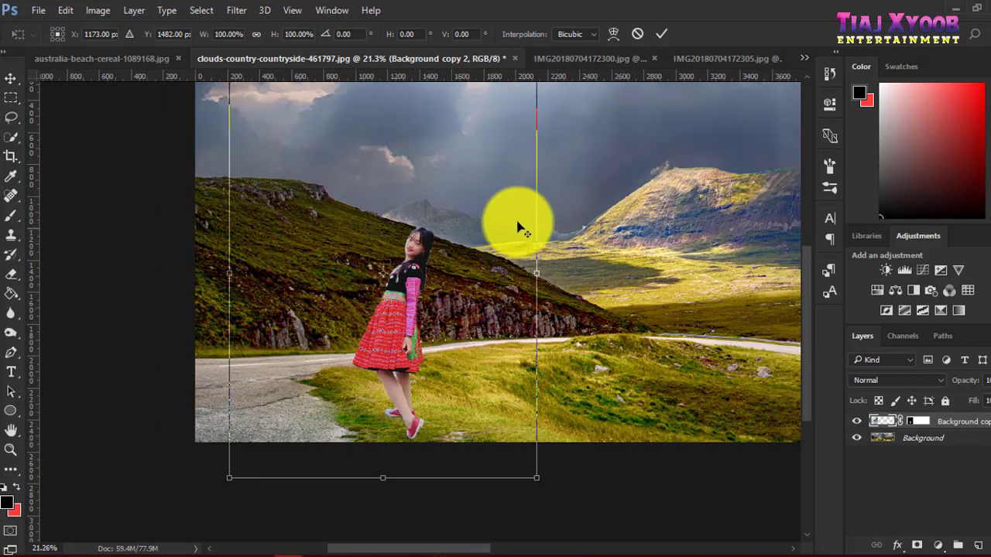
{"action": "scroll", "coordinate": [468, 222], "scroll_direction": "down", "scroll_amount": 1}
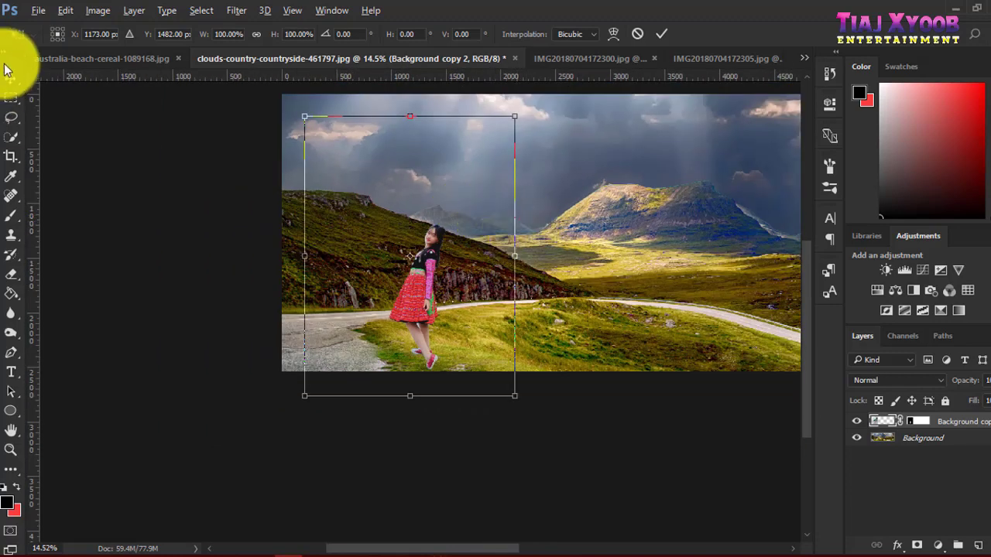
{"action": "key", "text": "Return"}
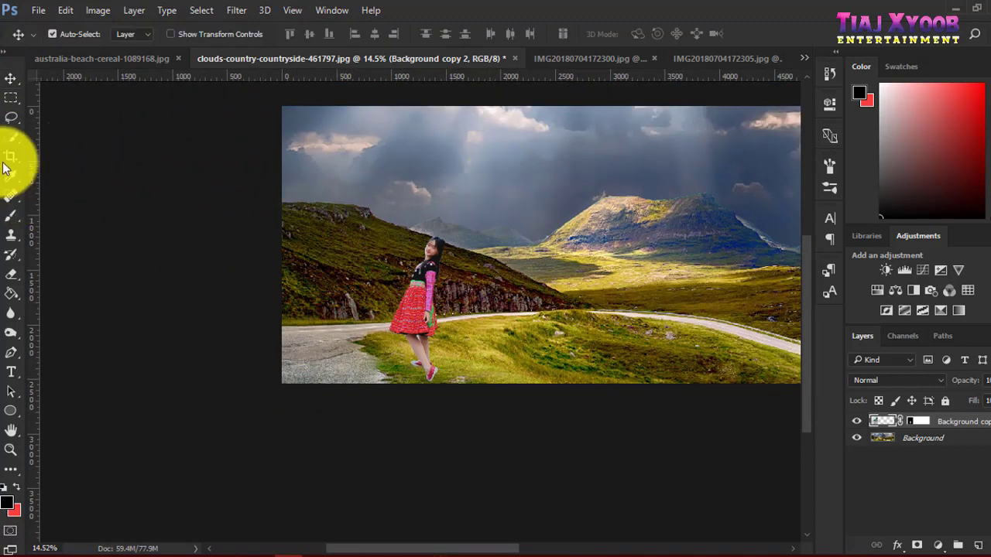
Apply a 16 : 9 crop positioned to keep the girl, road and mountain in frame
{"action": "left_click", "coordinate": [11, 155]}
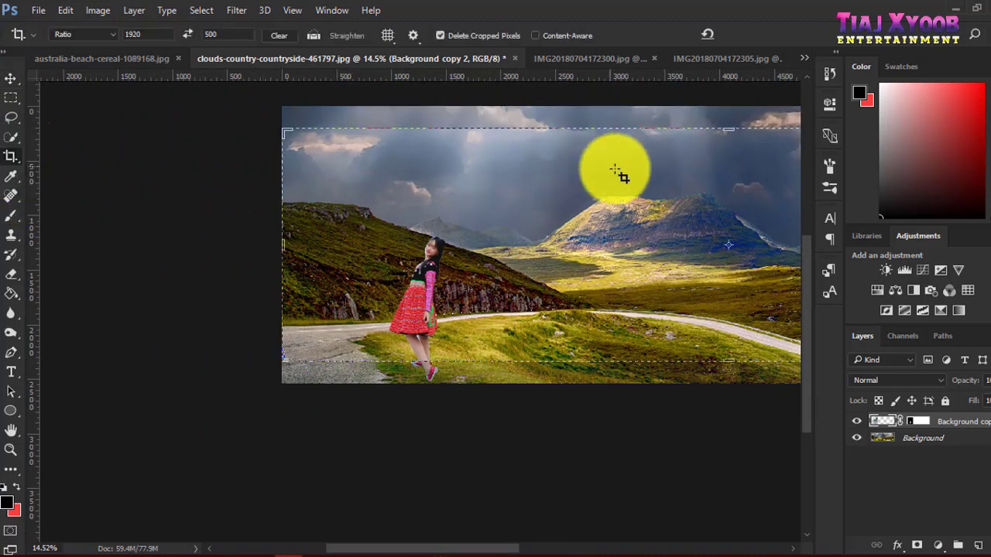
{"action": "left_click", "coordinate": [108, 32]}
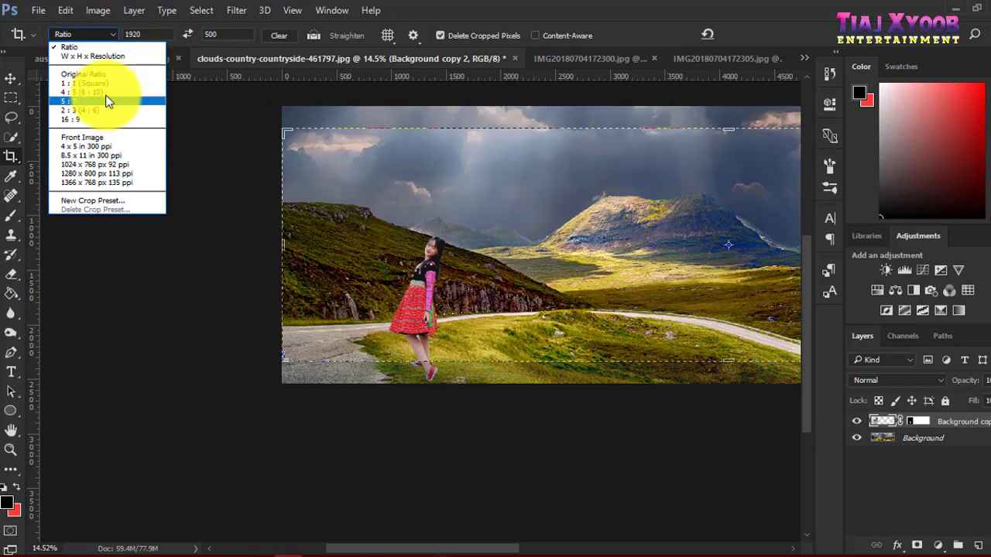
{"action": "left_click", "coordinate": [98, 120]}
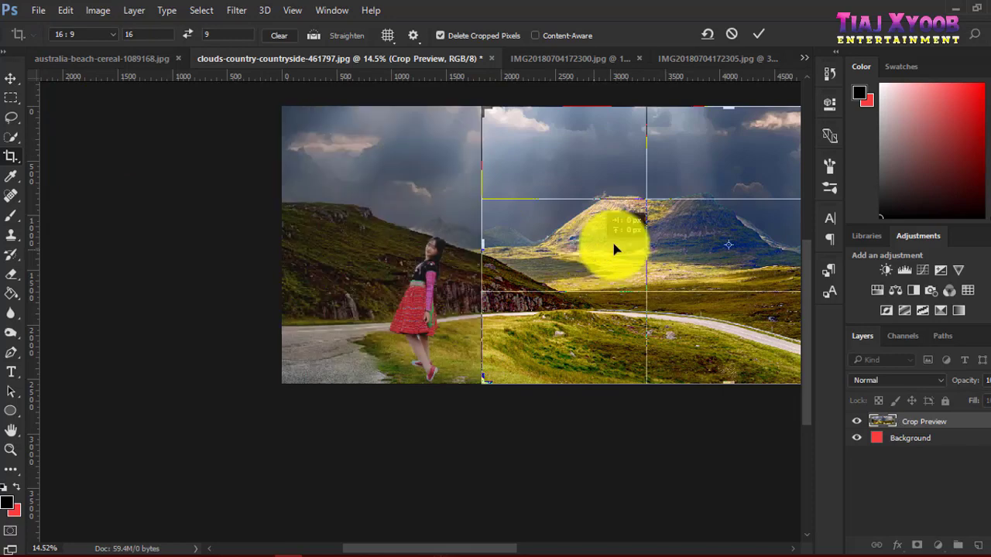
{"action": "mouse_move", "coordinate": [614, 250]}
{"action": "left_mouse_down"}
{"action": "mouse_move", "coordinate": [778, 246]}
{"action": "mouse_move", "coordinate": [792, 257]}
{"action": "left_mouse_up"}
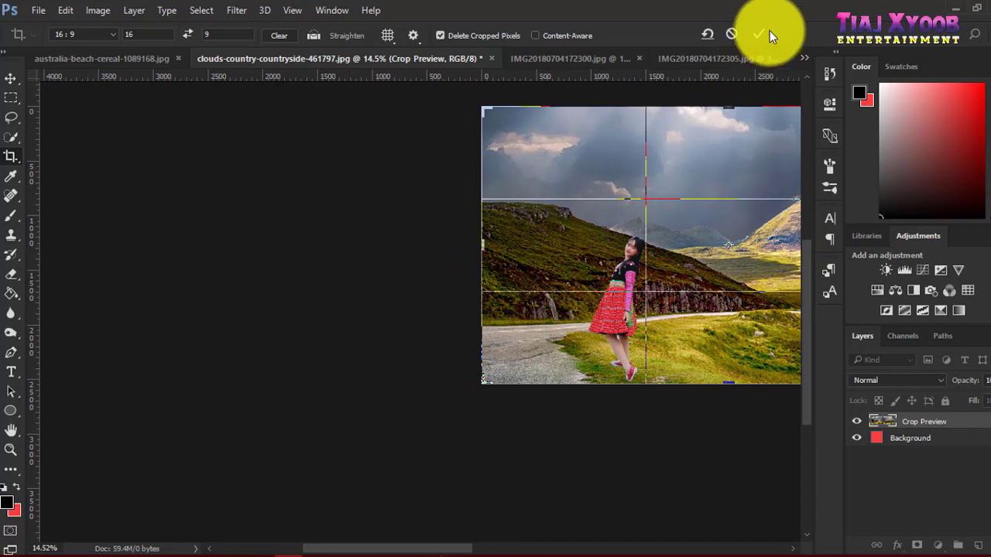
{"action": "left_click", "coordinate": [759, 33]}
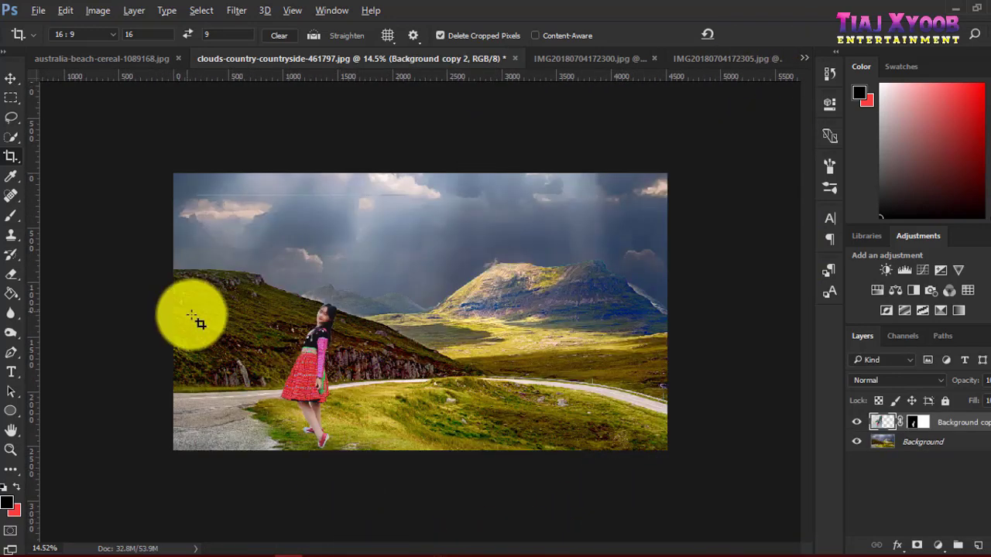
{"action": "key", "text": "ctrl+plus"}
Target the girl layer's mask and set up a 202 px brush
{"action": "scroll", "coordinate": [186, 371], "scroll_direction": "up", "scroll_amount": 1}
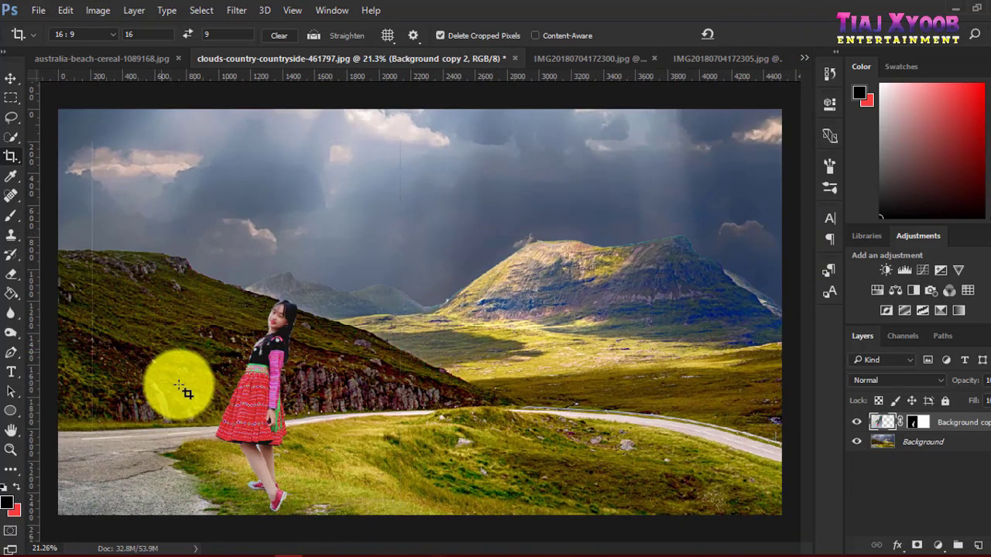
{"action": "scroll", "coordinate": [220, 390], "scroll_direction": "down", "scroll_amount": 2}
{"action": "scroll", "coordinate": [213, 380], "scroll_direction": "up", "scroll_amount": 1}
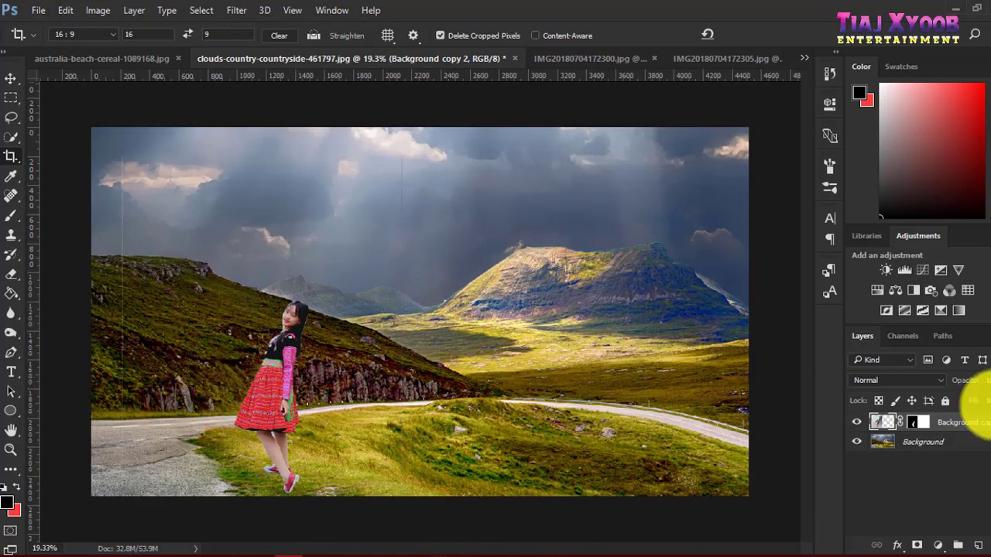
{"action": "left_click", "coordinate": [918, 422]}
{"action": "key", "text": "b"}
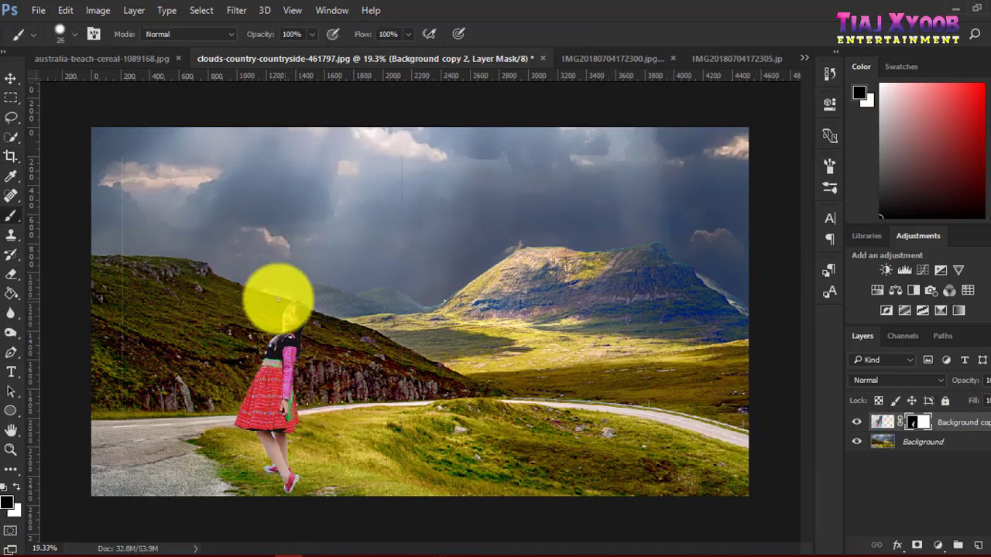
{"action": "right_click", "coordinate": [218, 201]}
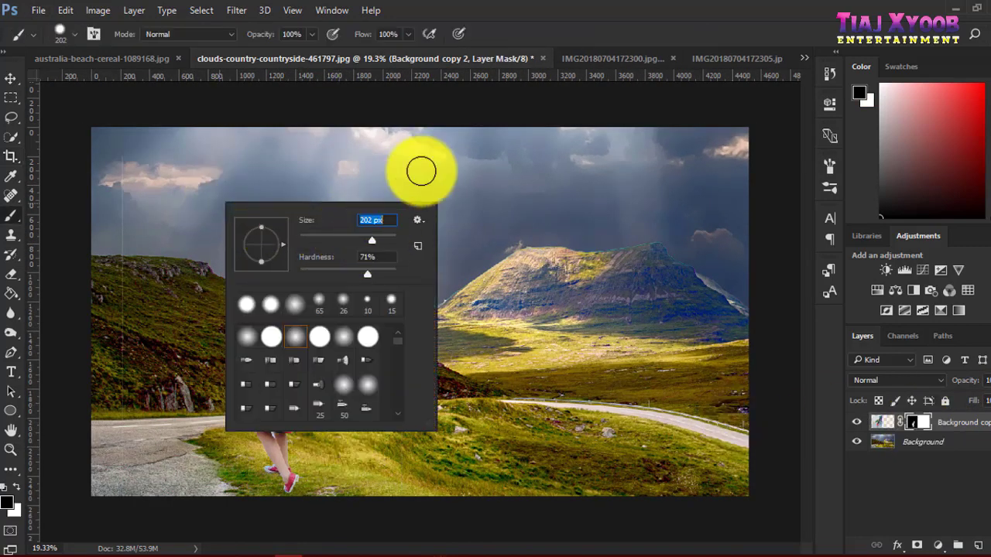
{"action": "left_click", "coordinate": [410, 154]}
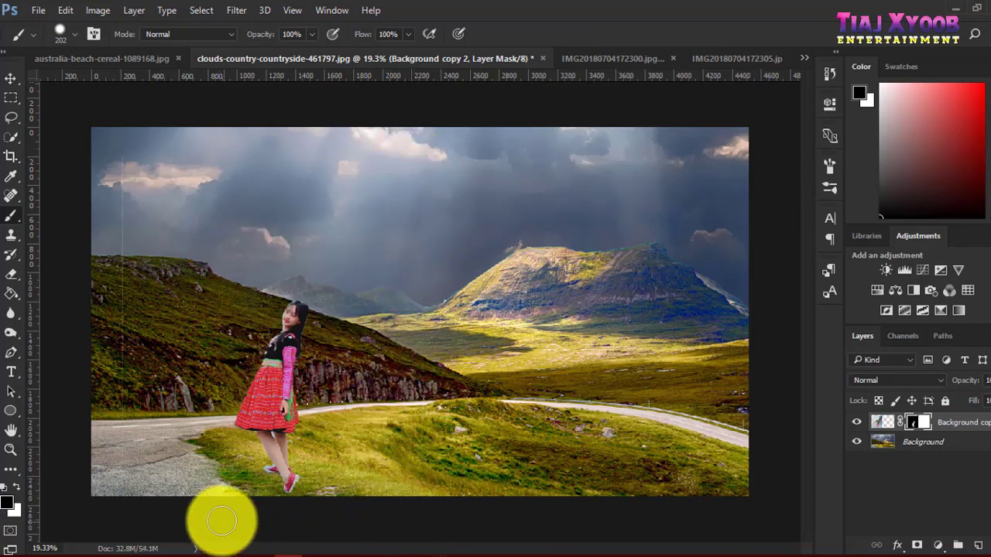
Paint black along the left edge to remove the seam, then toggle the landscape to check
{"action": "left_click_drag", "start_coordinate": [111, 416], "coordinate": [179, 143]}
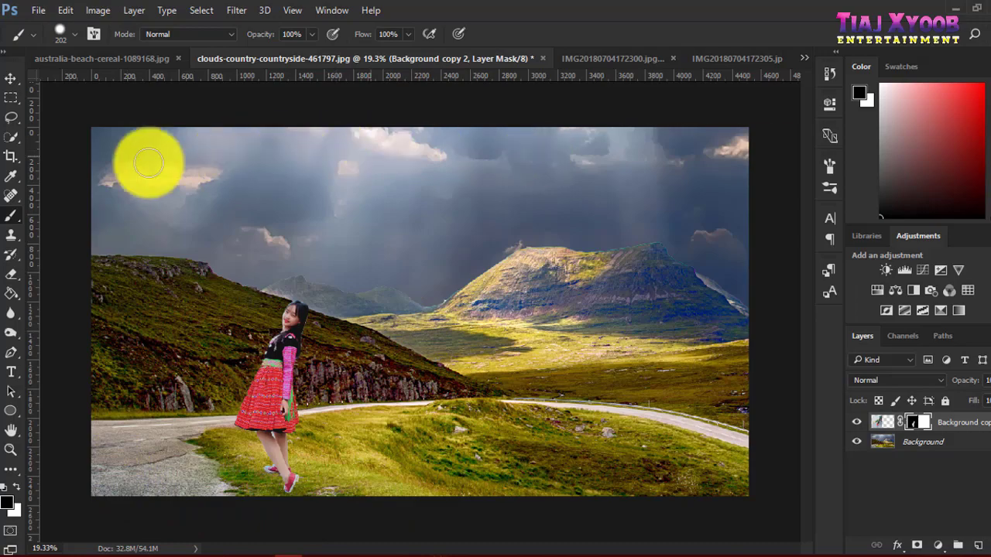
{"action": "scroll", "coordinate": [304, 310], "scroll_direction": "up", "scroll_amount": 2}
{"action": "scroll", "coordinate": [304, 309], "scroll_direction": "up", "scroll_amount": 2}
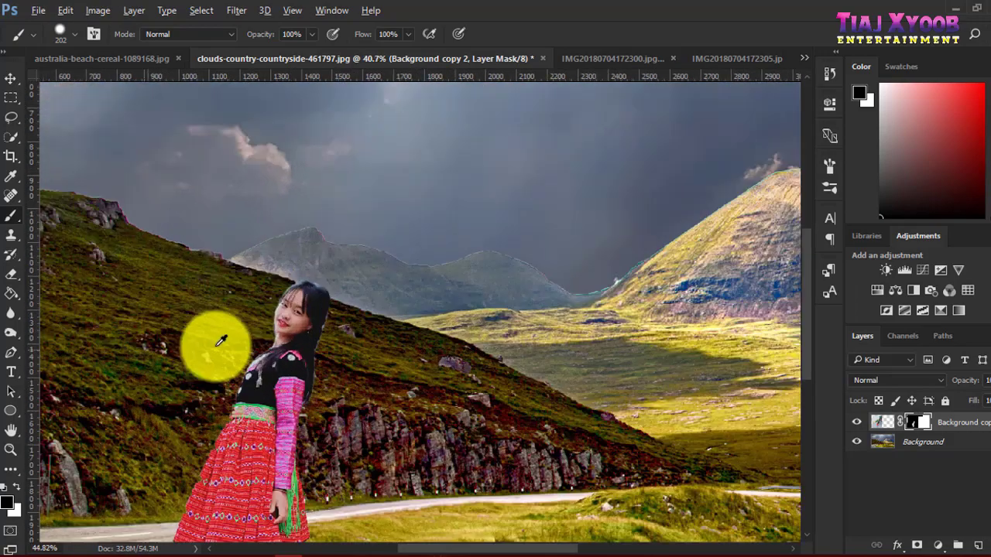
{"action": "scroll", "coordinate": [215, 343], "scroll_direction": "up", "scroll_amount": 2}
{"action": "scroll", "coordinate": [332, 338], "scroll_direction": "up", "scroll_amount": 2}
{"action": "scroll", "coordinate": [365, 349], "scroll_direction": "up", "scroll_amount": 2}
{"action": "scroll", "coordinate": [304, 338], "scroll_direction": "down", "scroll_amount": 1}
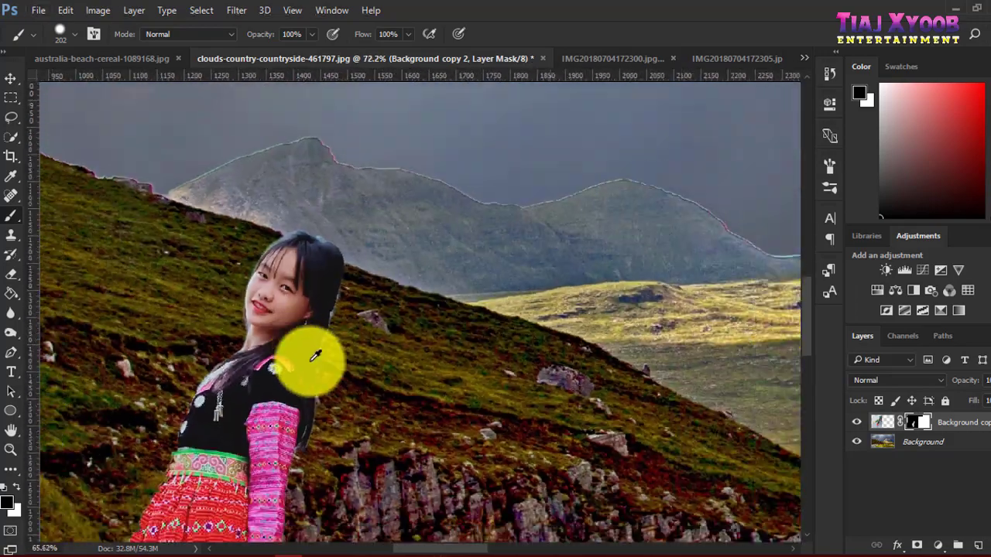
{"action": "scroll", "coordinate": [309, 358], "scroll_direction": "down", "scroll_amount": 1}
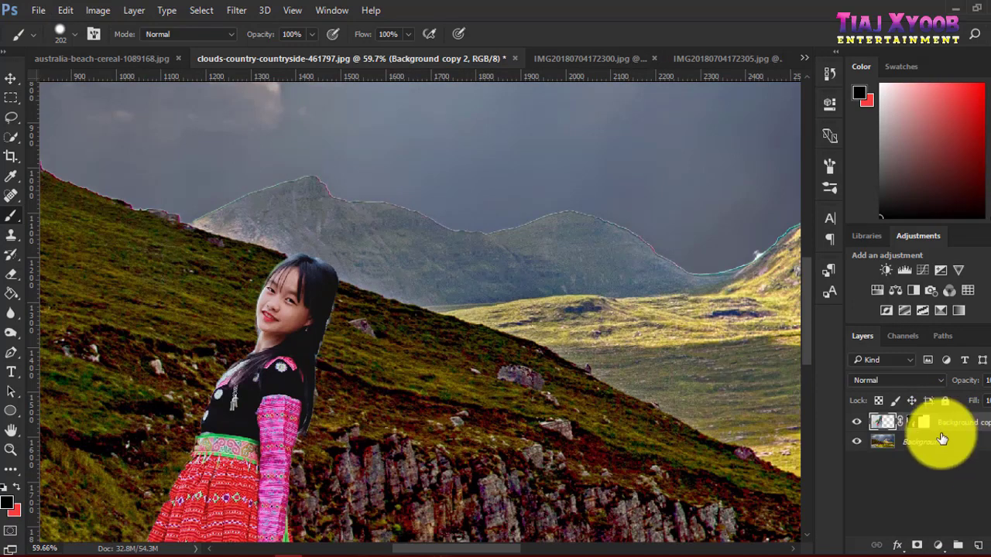
{"action": "left_click", "coordinate": [856, 441]}
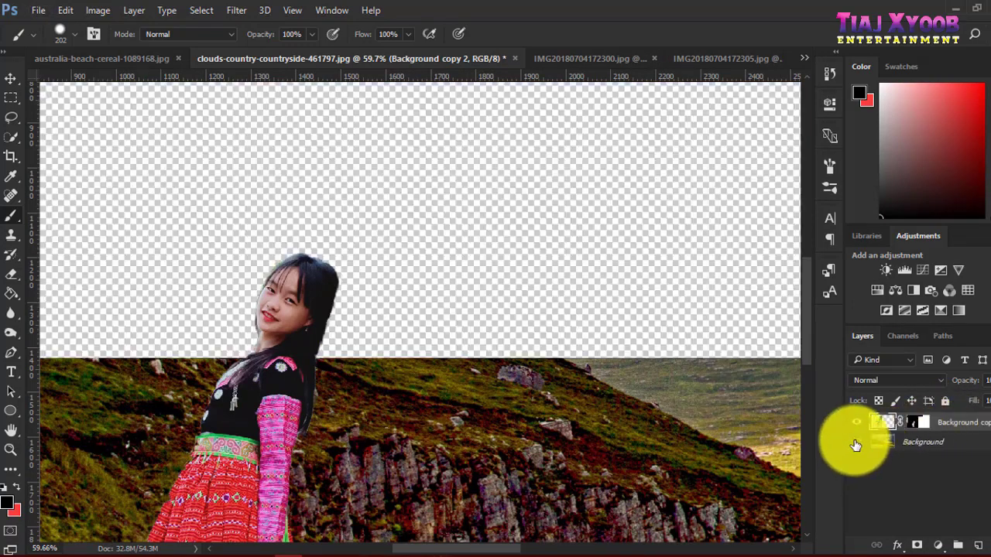
{"action": "left_click", "coordinate": [856, 442]}
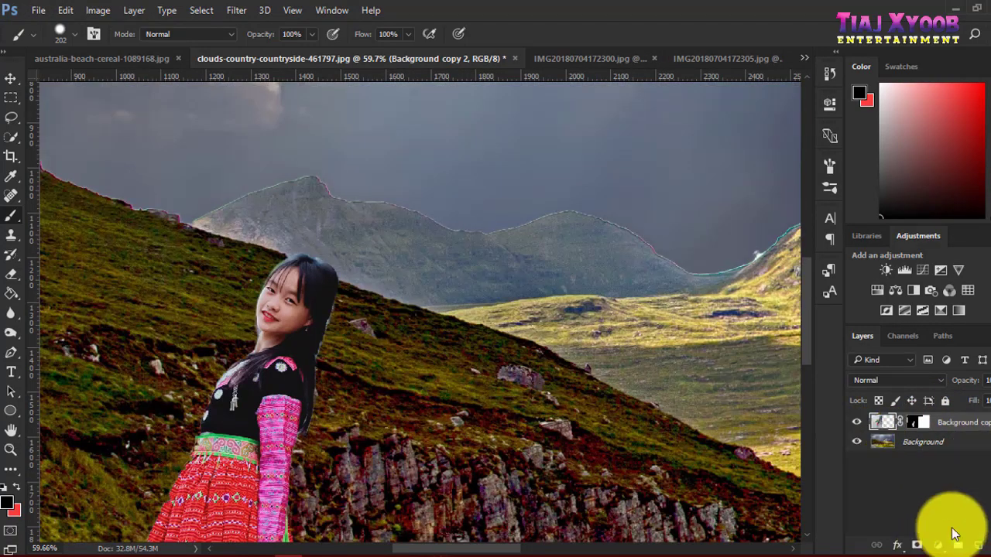
Add a Curves adjustment above the girl and toggle the landscape to view her alone
{"action": "left_click", "coordinate": [940, 545]}
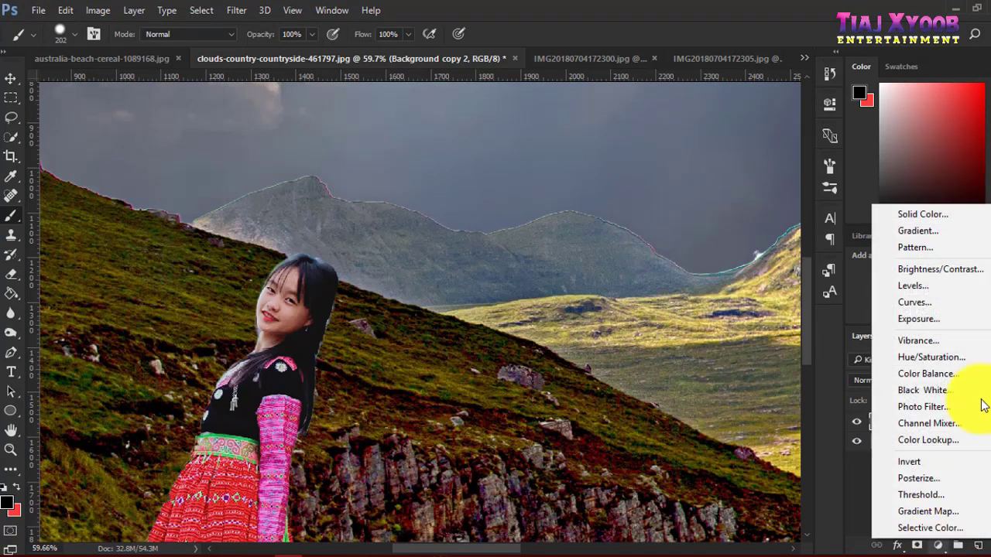
{"action": "left_click", "coordinate": [928, 296]}
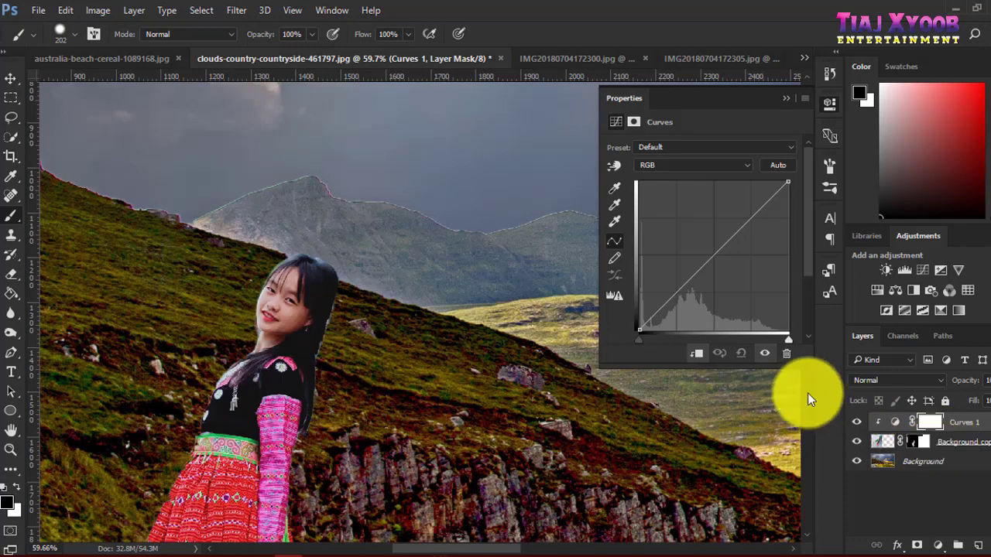
{"action": "left_click", "coordinate": [856, 461]}
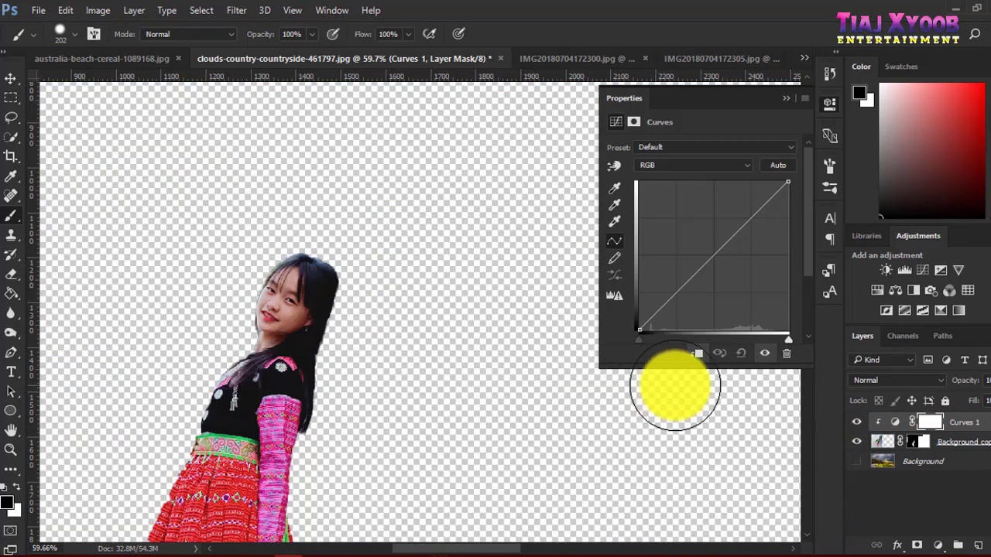
{"action": "left_click", "coordinate": [856, 462]}
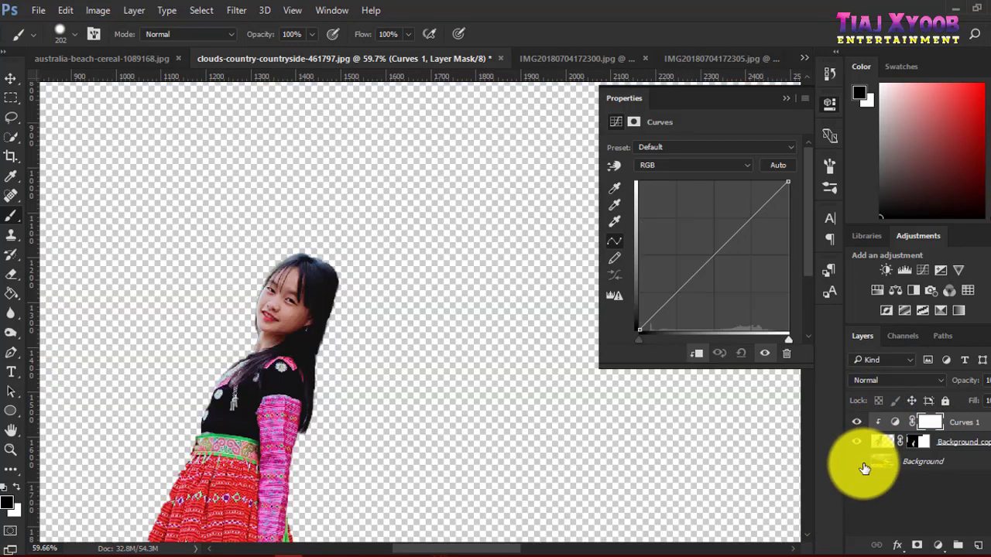
{"action": "left_click", "coordinate": [10, 79]}
Pull in the black and white input points on the composite and Red curves
{"action": "left_click_drag", "start_coordinate": [640, 342], "coordinate": [646, 342]}
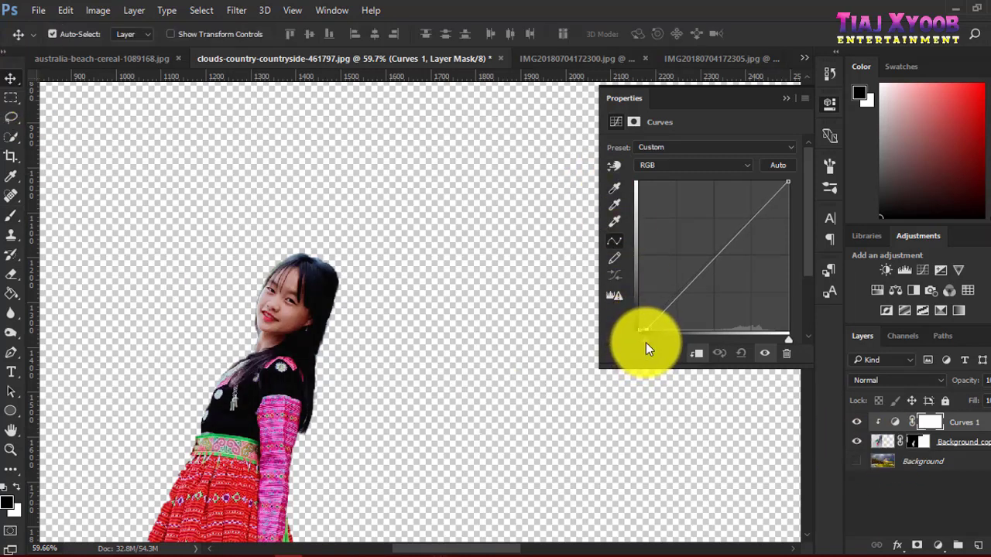
{"action": "left_click_drag", "start_coordinate": [787, 341], "coordinate": [773, 340]}
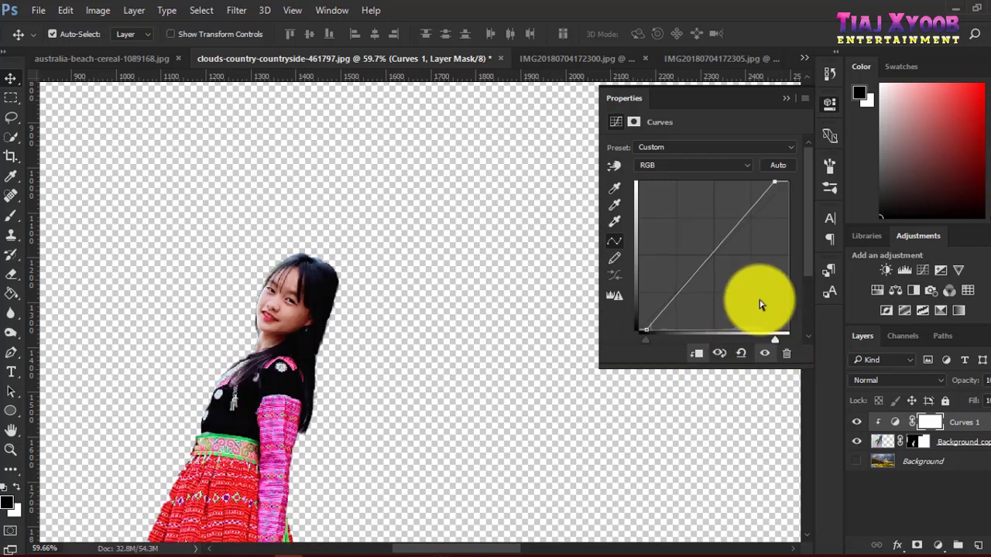
{"action": "left_click", "coordinate": [679, 168]}
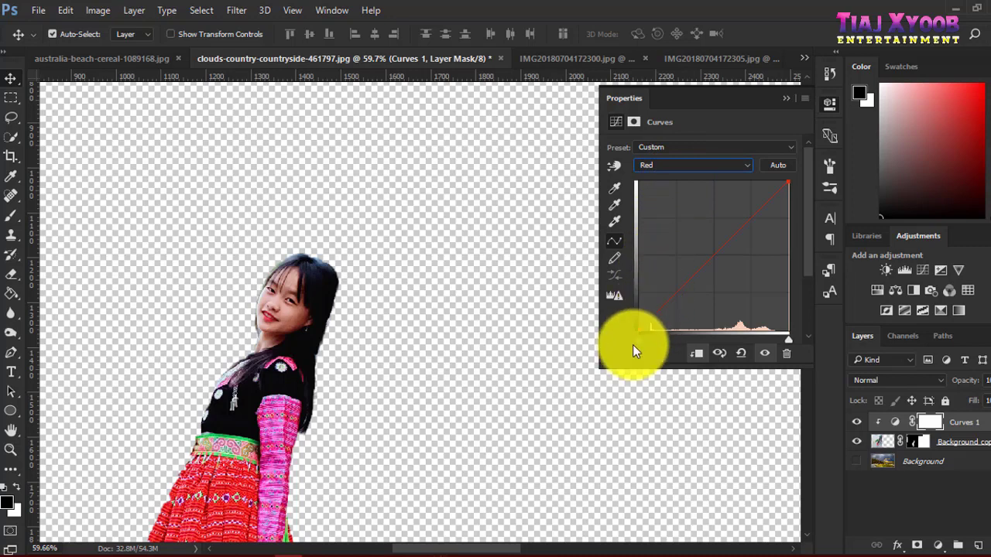
{"action": "left_click_drag", "start_coordinate": [635, 342], "coordinate": [647, 342]}
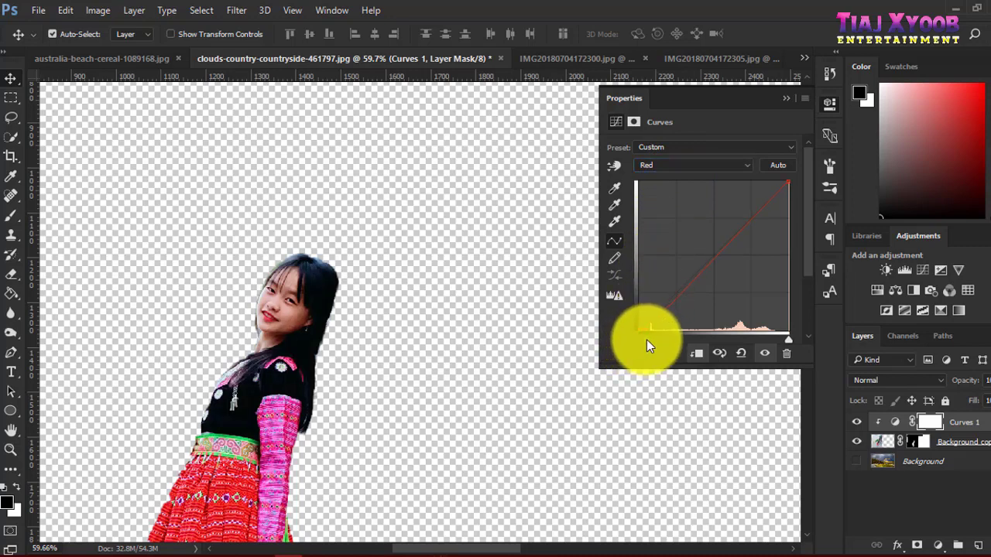
{"action": "left_click_drag", "start_coordinate": [787, 339], "coordinate": [776, 340]}
Pull in the Green and Blue channels' black and white points to brighten highlights
{"action": "left_click", "coordinate": [668, 164]}
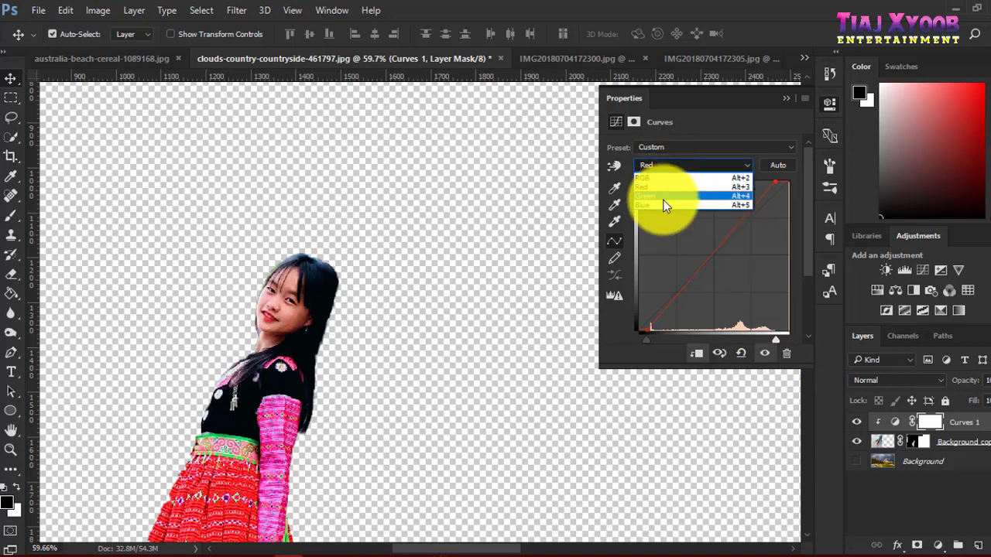
{"action": "left_click", "coordinate": [663, 198]}
{"action": "left_click_drag", "start_coordinate": [644, 340], "coordinate": [647, 339]}
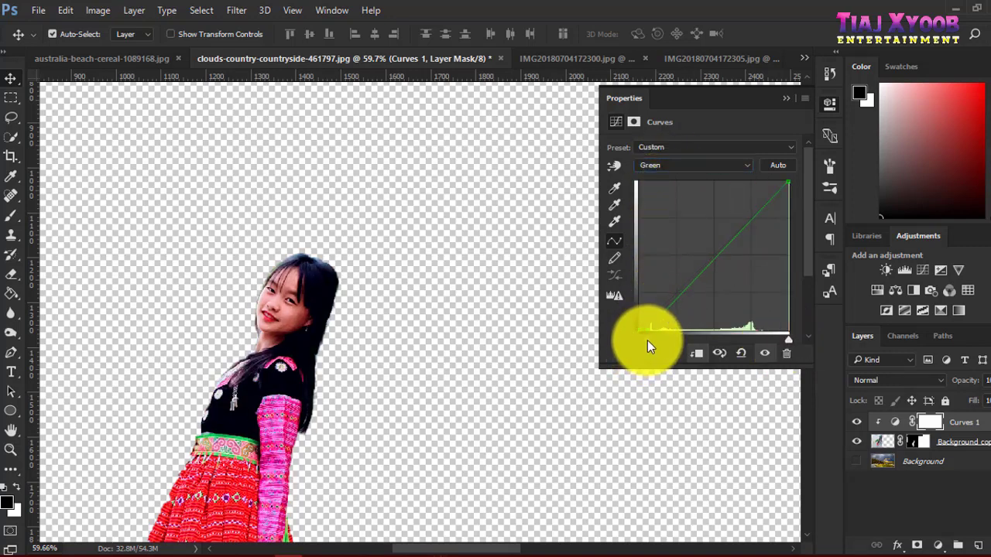
{"action": "left_click_drag", "start_coordinate": [786, 340], "coordinate": [767, 338]}
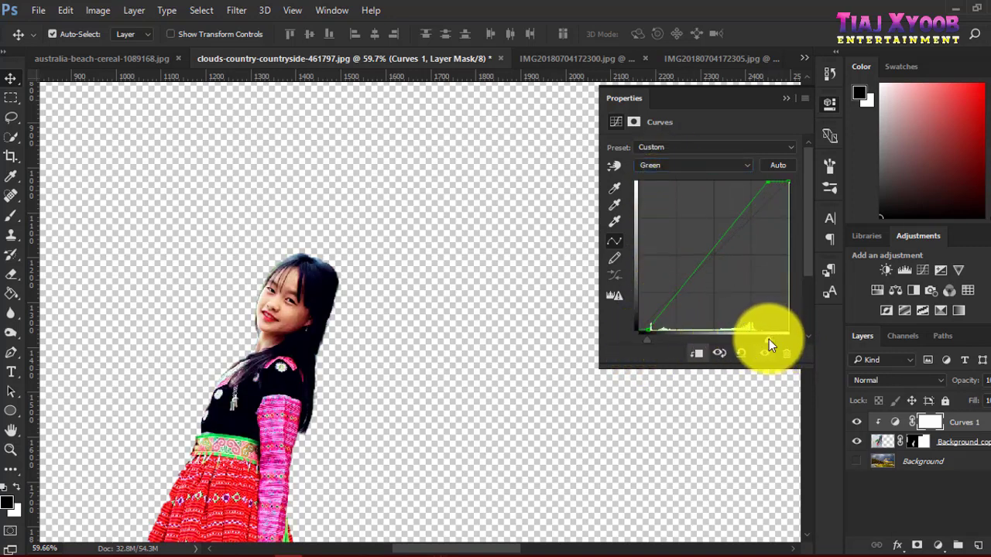
{"action": "left_click", "coordinate": [686, 165]}
{"action": "left_click", "coordinate": [675, 201]}
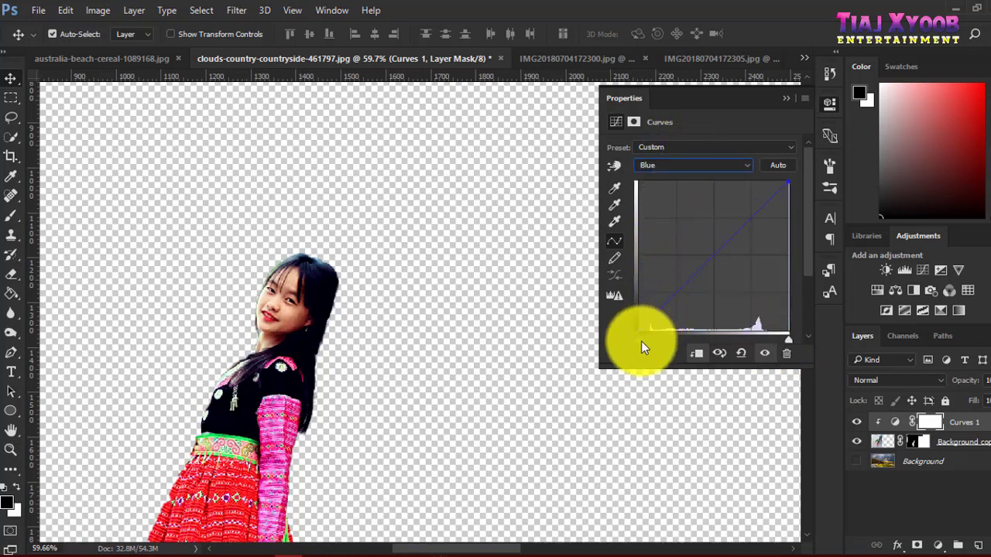
{"action": "left_click_drag", "start_coordinate": [644, 342], "coordinate": [645, 342]}
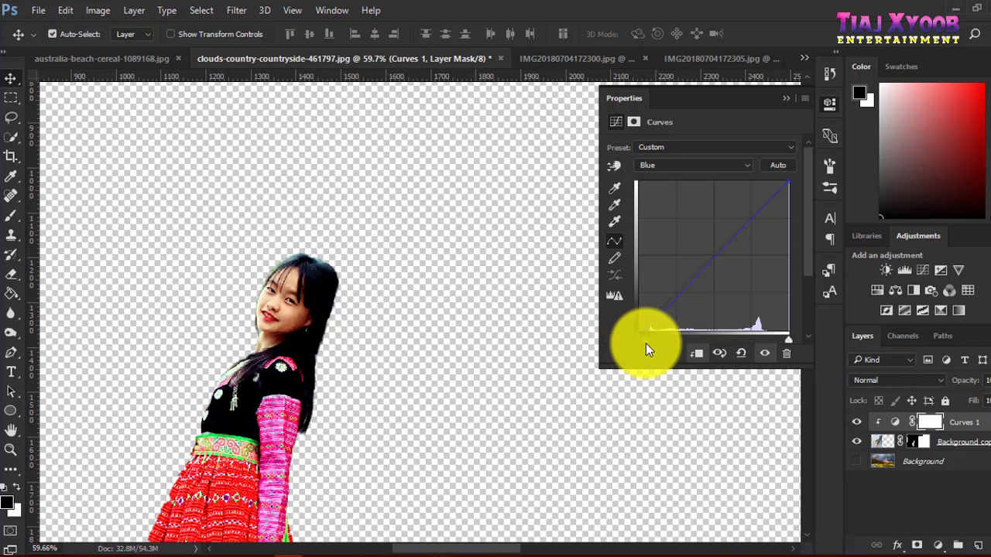
{"action": "left_click_drag", "start_coordinate": [787, 343], "coordinate": [768, 338]}
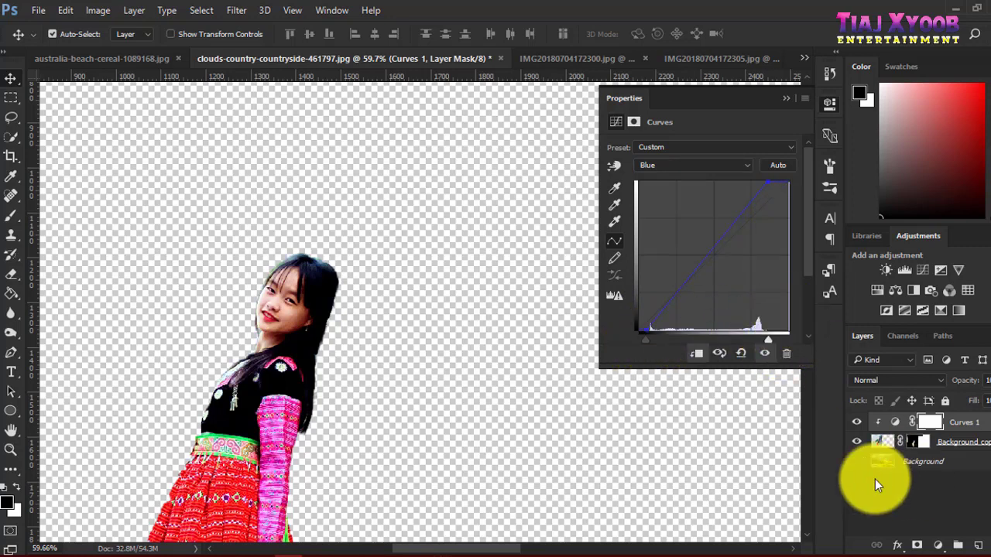
Show the Background landscape, select Background copy 2's mask, and choose the Brush tool
{"action": "left_click", "coordinate": [856, 463]}
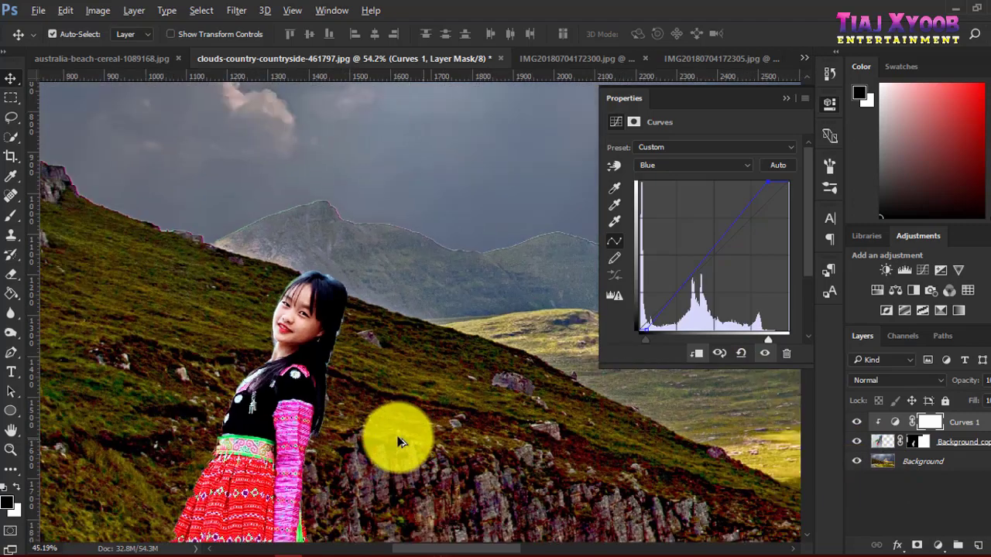
{"action": "scroll", "coordinate": [398, 442], "scroll_direction": "down", "scroll_amount": 3}
{"action": "scroll", "coordinate": [283, 404], "scroll_direction": "down", "scroll_amount": 2}
{"action": "scroll", "coordinate": [203, 378], "scroll_direction": "up", "scroll_amount": 2}
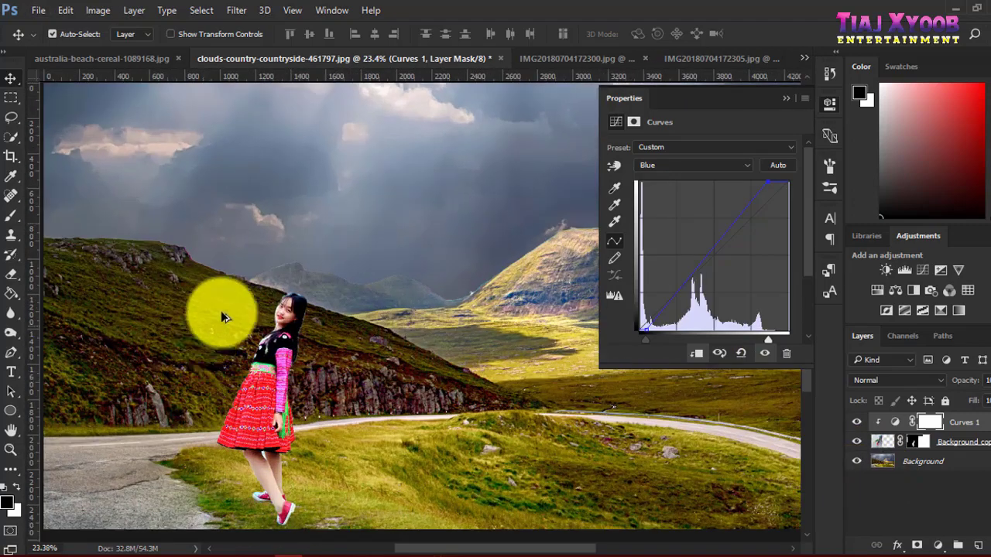
{"action": "scroll", "coordinate": [221, 310], "scroll_direction": "up", "scroll_amount": 2}
{"action": "scroll", "coordinate": [241, 282], "scroll_direction": "up", "scroll_amount": 2}
{"action": "scroll", "coordinate": [354, 322], "scroll_direction": "up", "scroll_amount": 2}
{"action": "scroll", "coordinate": [306, 348], "scroll_direction": "up", "scroll_amount": 2}
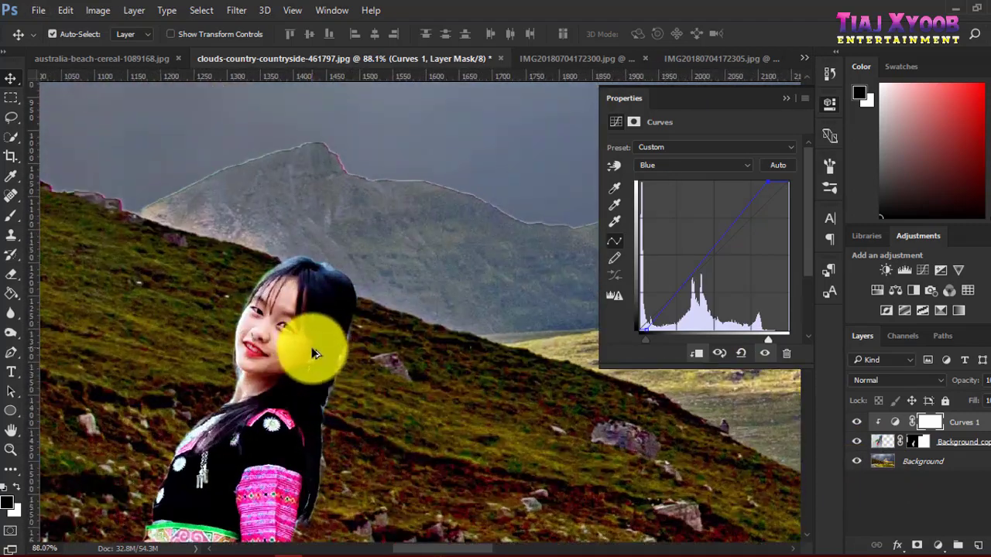
{"action": "scroll", "coordinate": [315, 347], "scroll_direction": "up", "scroll_amount": 1}
{"action": "left_click", "coordinate": [921, 442]}
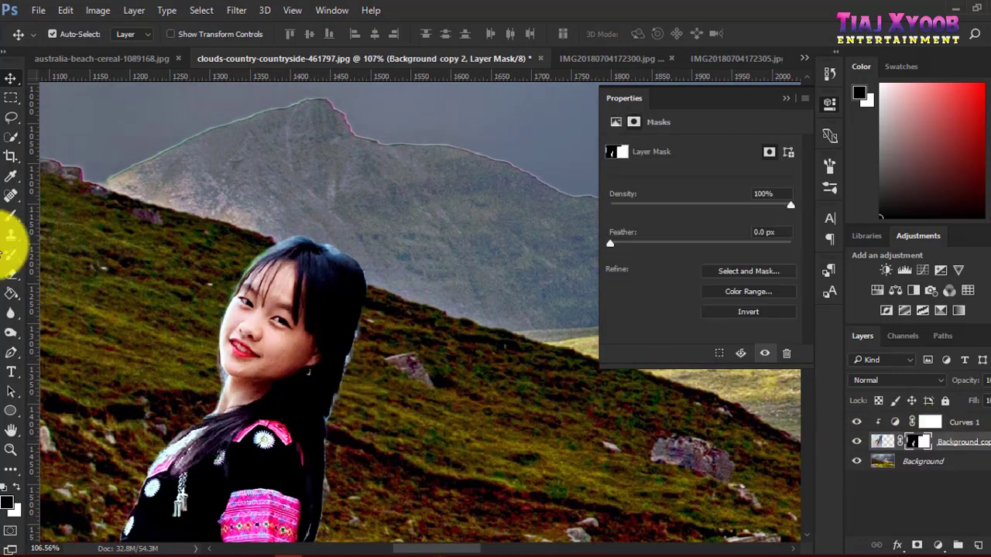
{"action": "left_click", "coordinate": [11, 216]}
{"action": "scroll", "coordinate": [379, 375], "scroll_direction": "up", "scroll_amount": 2}
Shrink the mask brush to 21 px
{"action": "scroll", "coordinate": [380, 375], "scroll_direction": "up", "scroll_amount": 2}
{"action": "right_click", "coordinate": [405, 353]}
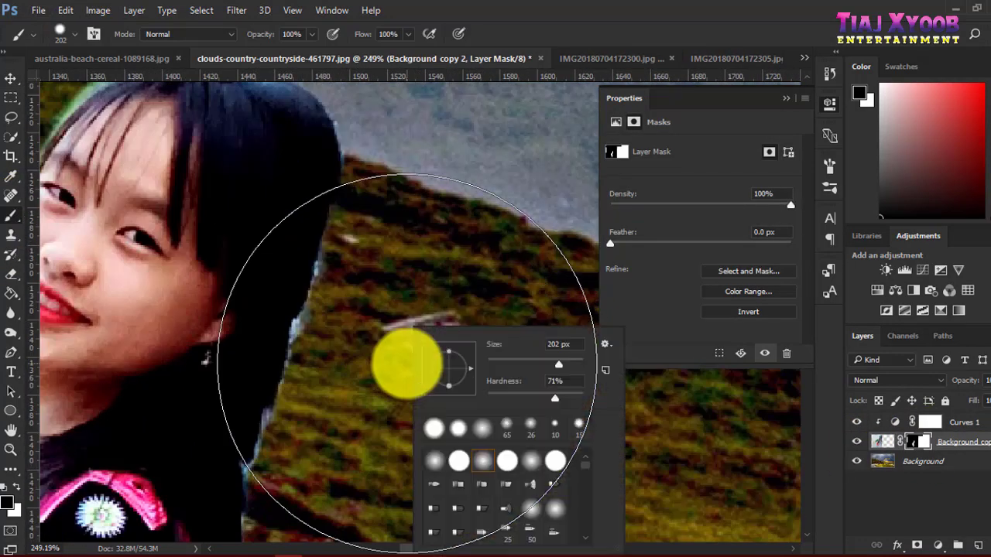
{"action": "left_click_drag", "start_coordinate": [542, 364], "coordinate": [519, 363]}
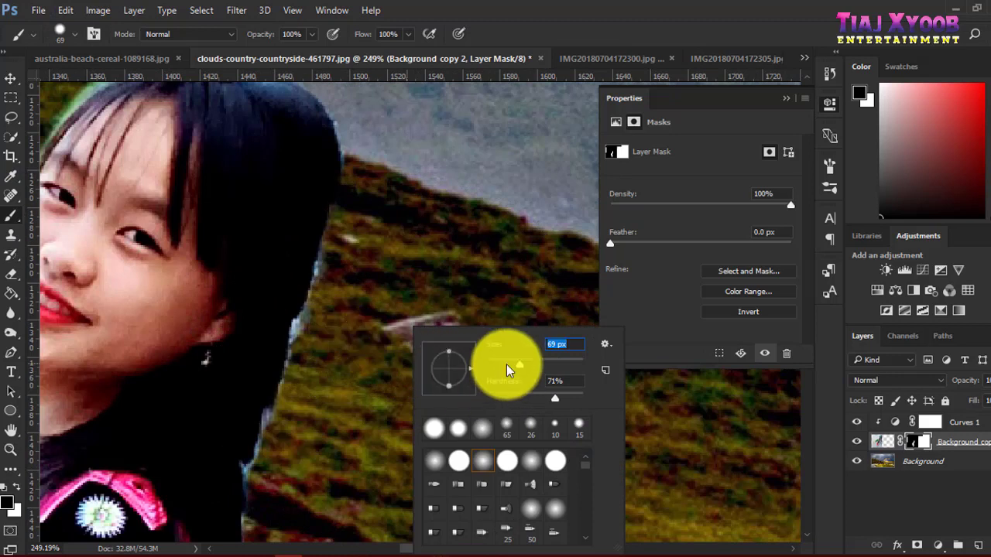
{"action": "left_click", "coordinate": [376, 314]}
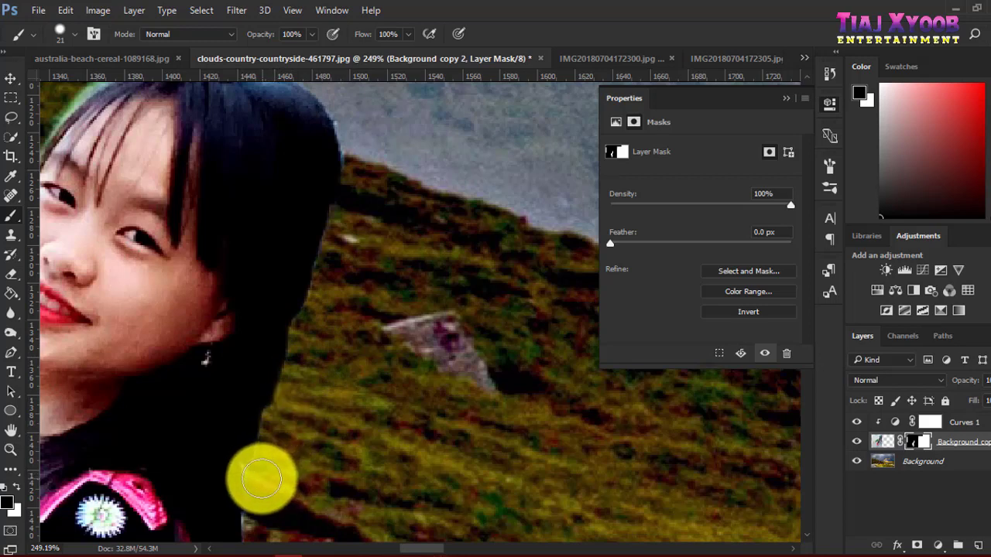
Zoom in on the girl's outline and paint the mask clean along her hair edge
{"action": "scroll", "coordinate": [261, 480], "scroll_direction": "down", "scroll_amount": 3}
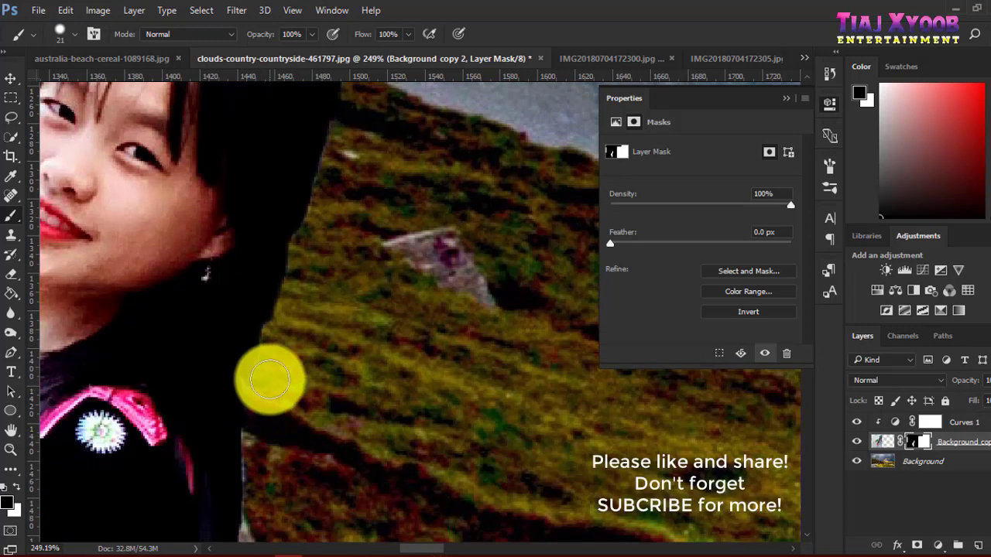
{"action": "scroll", "coordinate": [273, 365], "scroll_direction": "down", "scroll_amount": 3}
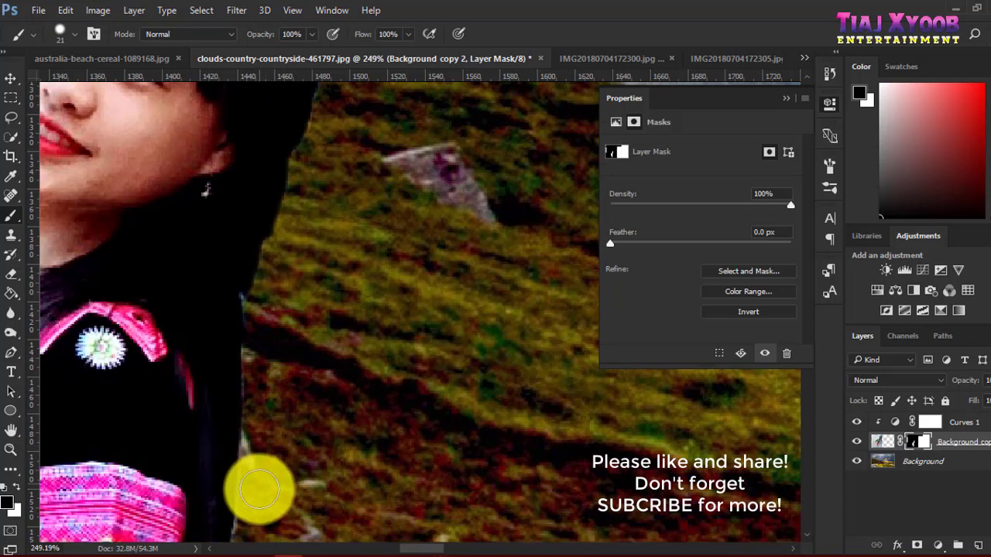
{"action": "left_click_drag", "start_coordinate": [261, 498], "coordinate": [259, 441]}
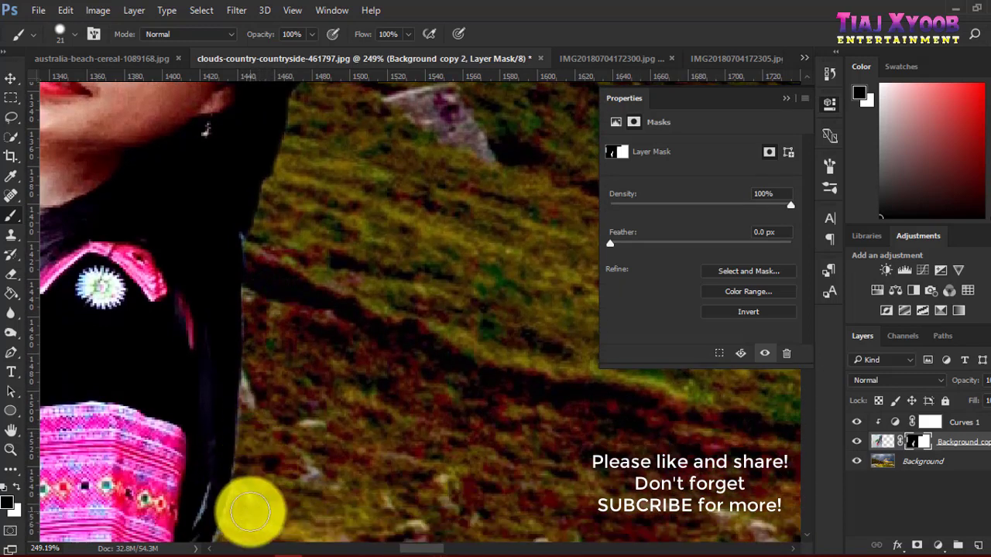
{"action": "left_click_drag", "start_coordinate": [248, 509], "coordinate": [248, 430]}
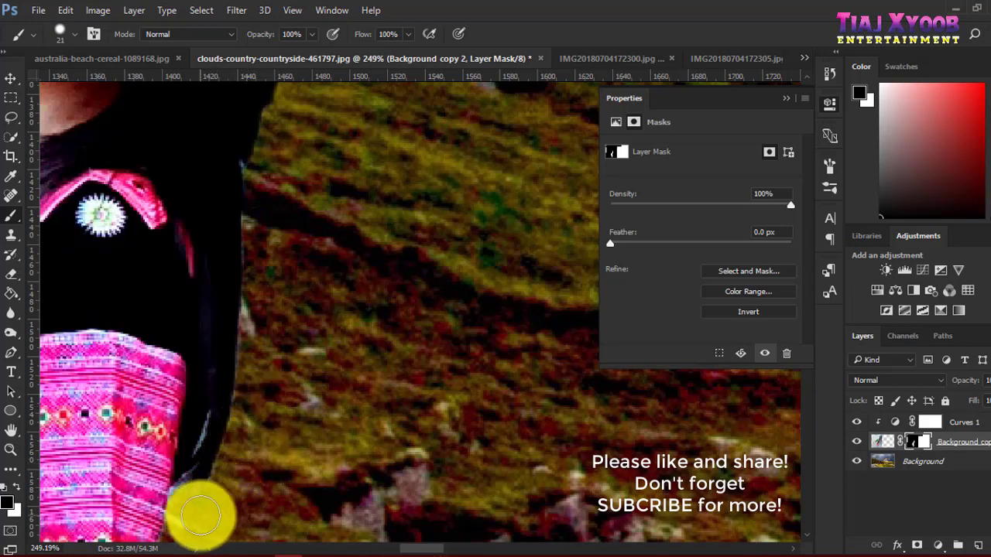
{"action": "scroll", "coordinate": [232, 503], "scroll_direction": "down", "scroll_amount": 2}
{"action": "scroll", "coordinate": [217, 449], "scroll_direction": "down", "scroll_amount": 1}
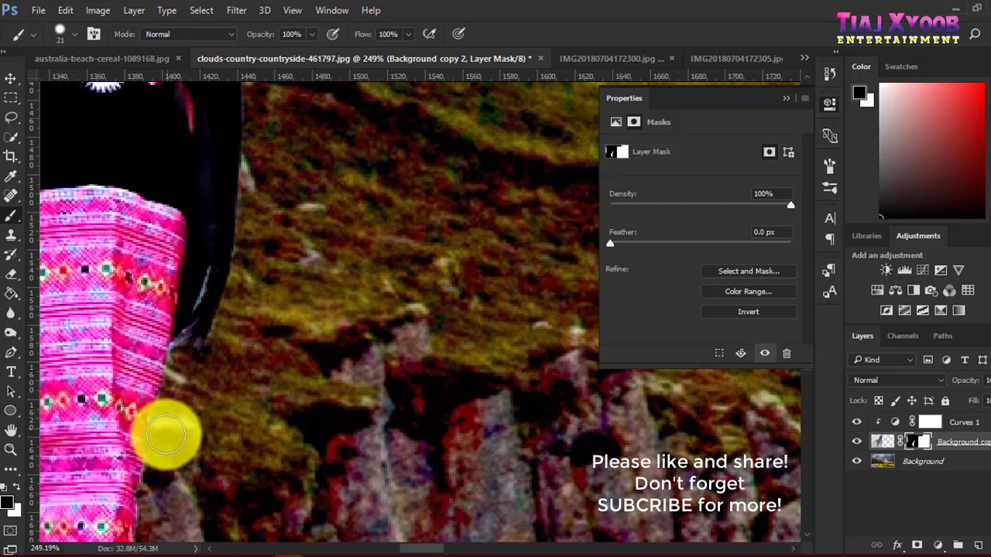
{"action": "scroll", "coordinate": [162, 466], "scroll_direction": "down", "scroll_amount": 1}
{"action": "scroll", "coordinate": [161, 449], "scroll_direction": "down", "scroll_amount": 1}
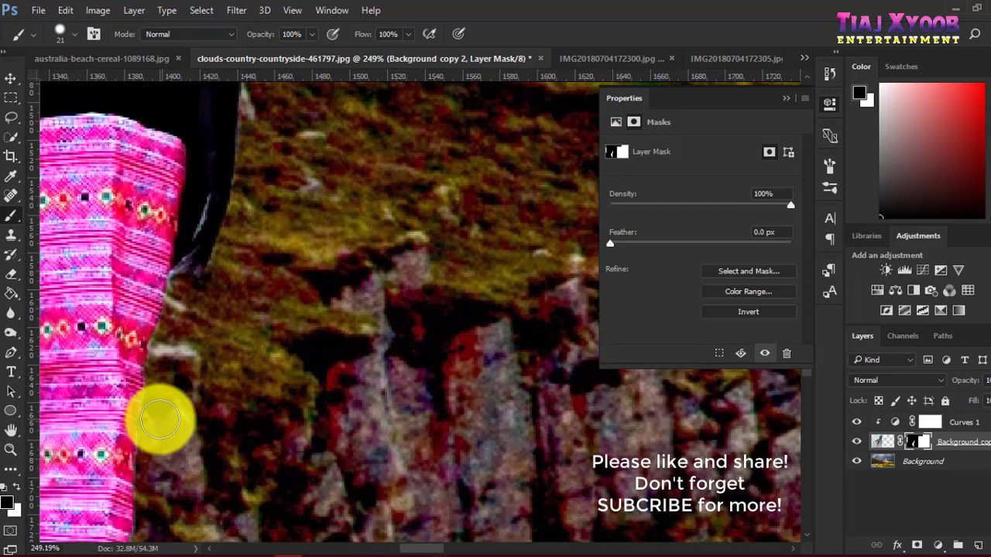
{"action": "scroll", "coordinate": [155, 465], "scroll_direction": "down", "scroll_amount": 1}
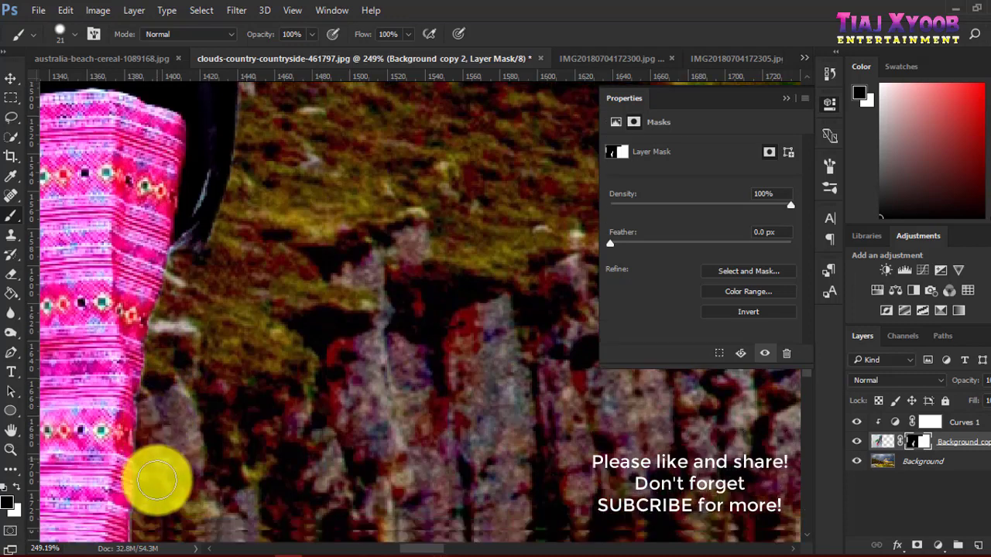
{"action": "scroll", "coordinate": [164, 429], "scroll_direction": "down", "scroll_amount": 1}
{"action": "scroll", "coordinate": [148, 464], "scroll_direction": "down", "scroll_amount": 1}
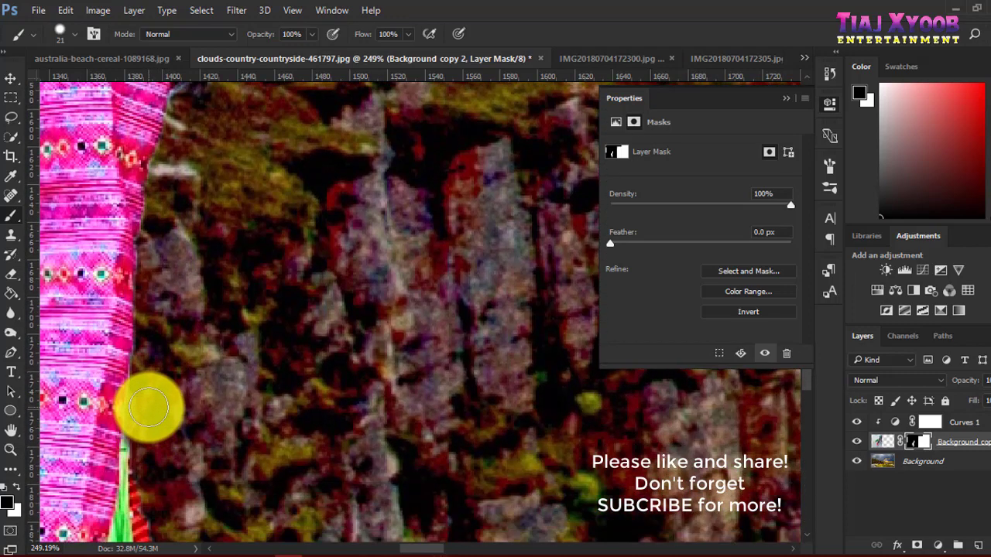
{"action": "scroll", "coordinate": [148, 461], "scroll_direction": "down", "scroll_amount": 1}
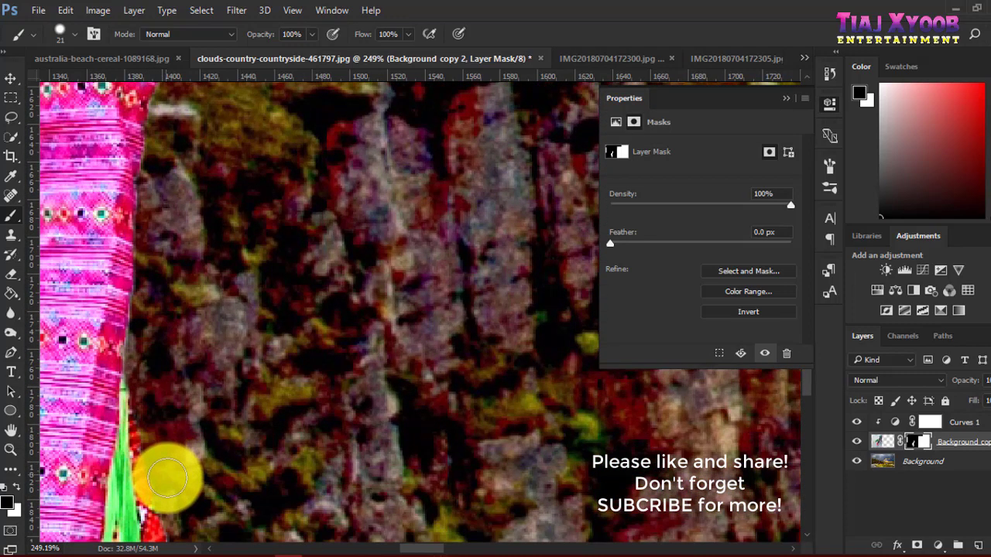
{"action": "scroll", "coordinate": [167, 479], "scroll_direction": "down", "scroll_amount": 2}
{"action": "scroll", "coordinate": [232, 387], "scroll_direction": "down", "scroll_amount": 1}
{"action": "scroll", "coordinate": [220, 348], "scroll_direction": "down", "scroll_amount": 1}
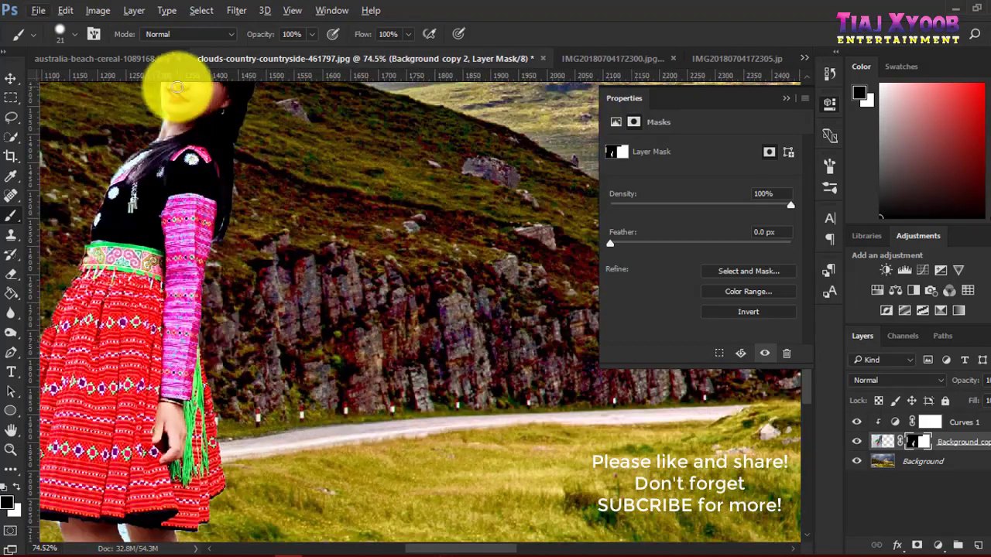
{"action": "scroll", "coordinate": [177, 97], "scroll_direction": "up", "scroll_amount": 1}
{"action": "scroll", "coordinate": [183, 121], "scroll_direction": "up", "scroll_amount": 2}
{"action": "scroll", "coordinate": [431, 281], "scroll_direction": "up", "scroll_amount": 2}
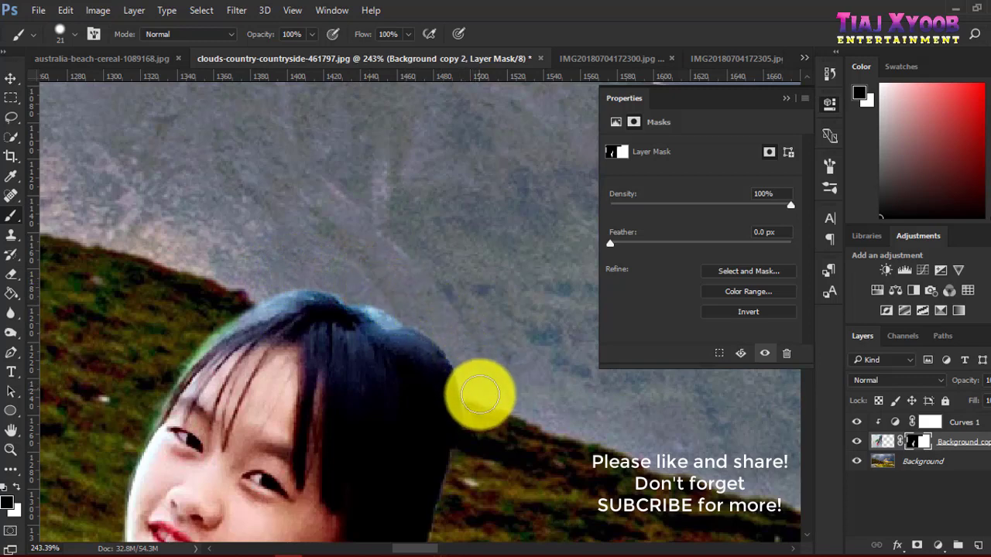
{"action": "scroll", "coordinate": [270, 221], "scroll_direction": "down", "scroll_amount": 2}
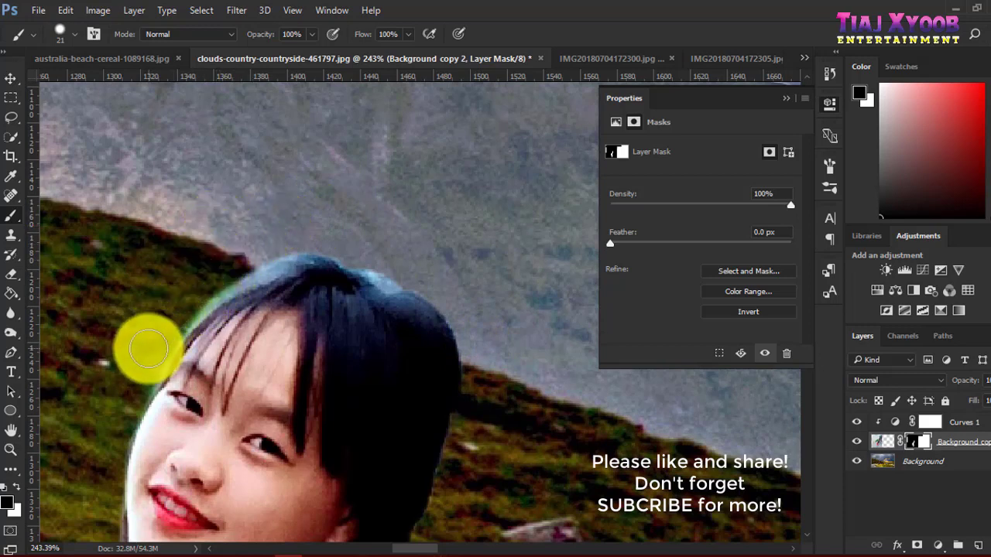
{"action": "left_click_drag", "start_coordinate": [158, 333], "coordinate": [250, 260]}
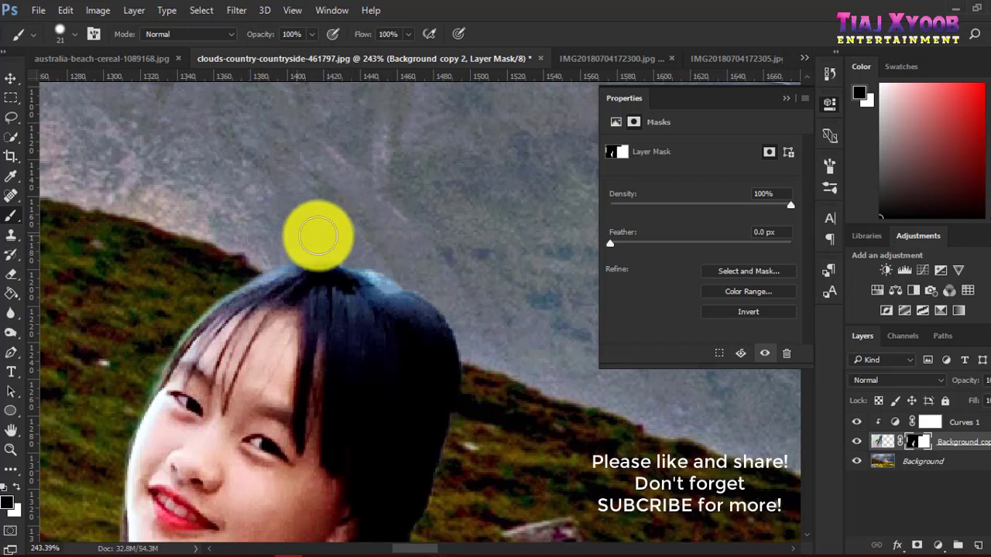
Pan and zoom around the neck and shoulder edges to check the mask, then zoom out
{"action": "scroll", "coordinate": [430, 271], "scroll_direction": "down", "scroll_amount": 3}
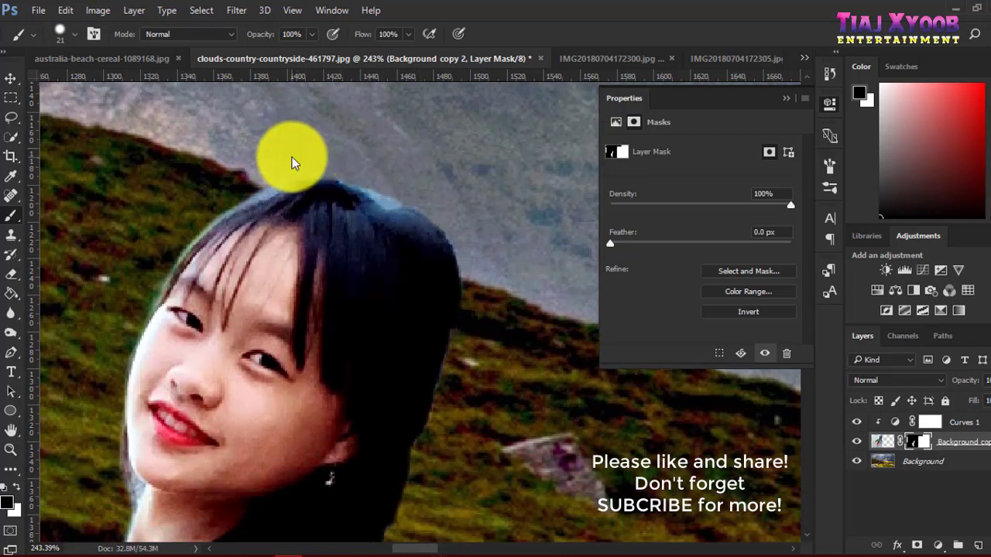
{"action": "scroll", "coordinate": [364, 194], "scroll_direction": "down", "scroll_amount": 5}
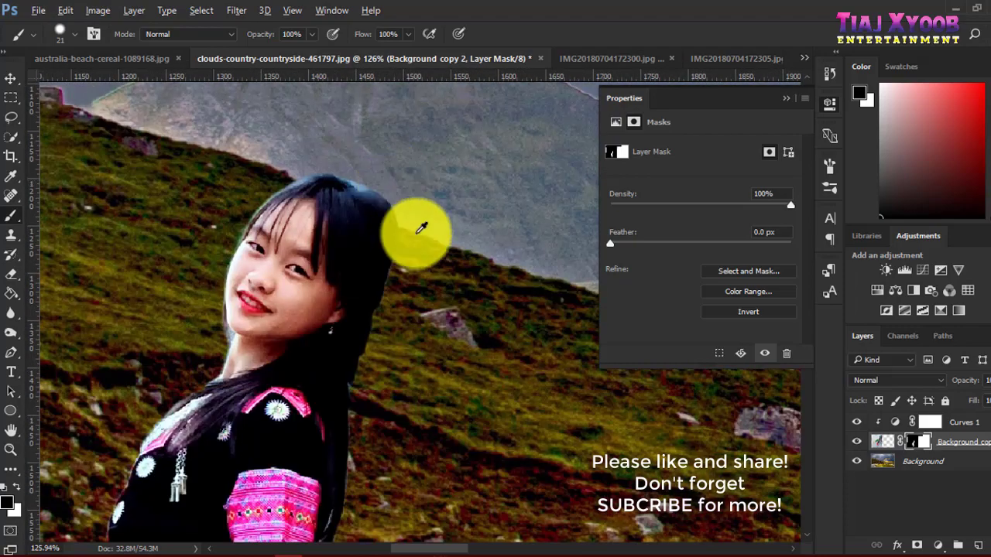
{"action": "scroll", "coordinate": [361, 215], "scroll_direction": "up", "scroll_amount": 2}
{"action": "scroll", "coordinate": [214, 137], "scroll_direction": "down", "scroll_amount": 2}
{"action": "scroll", "coordinate": [257, 162], "scroll_direction": "up", "scroll_amount": 2}
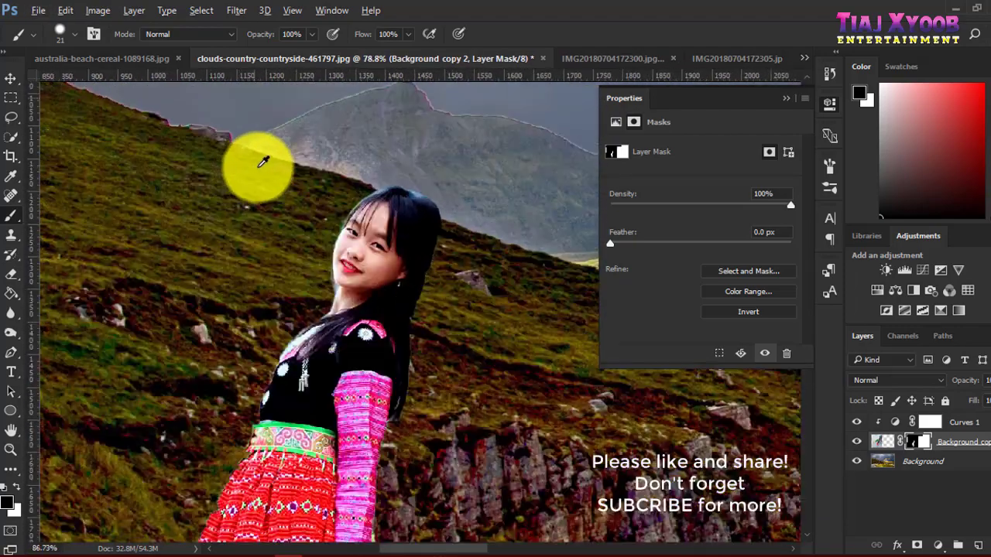
{"action": "scroll", "coordinate": [366, 215], "scroll_direction": "up", "scroll_amount": 1}
{"action": "scroll", "coordinate": [366, 215], "scroll_direction": "up", "scroll_amount": 1}
{"action": "scroll", "coordinate": [398, 232], "scroll_direction": "up", "scroll_amount": 1}
{"action": "scroll", "coordinate": [402, 310], "scroll_direction": "up", "scroll_amount": 2}
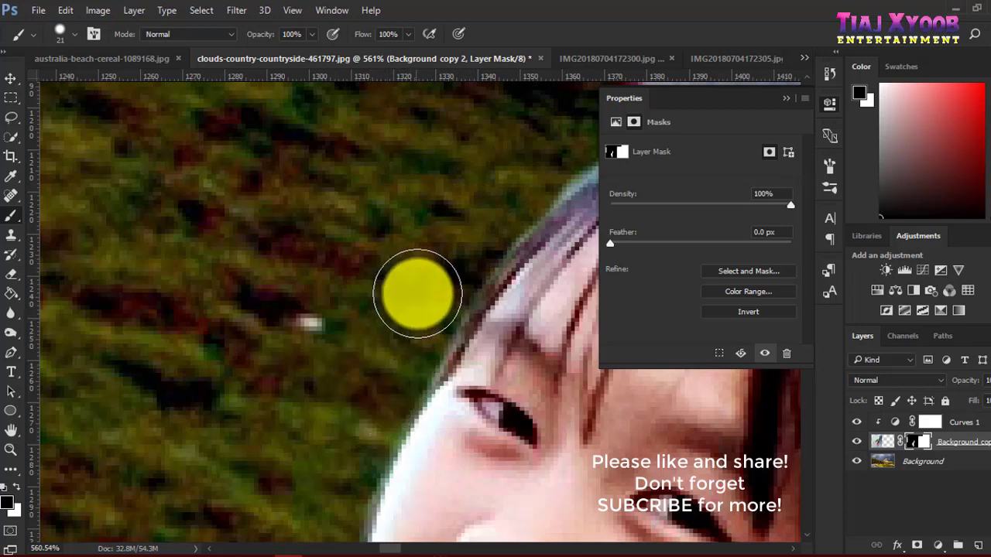
{"action": "scroll", "coordinate": [447, 235], "scroll_direction": "right", "scroll_amount": 2}
{"action": "scroll", "coordinate": [449, 240], "scroll_direction": "down", "scroll_amount": 3}
{"action": "scroll", "coordinate": [290, 265], "scroll_direction": "up", "scroll_amount": 3}
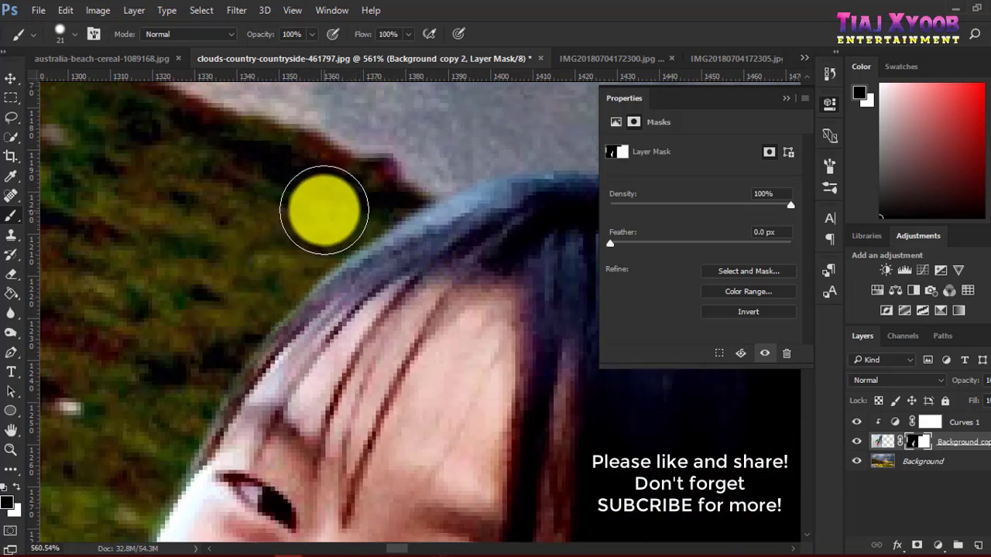
{"action": "scroll", "coordinate": [223, 361], "scroll_direction": "down", "scroll_amount": 5}
{"action": "scroll", "coordinate": [195, 409], "scroll_direction": "down", "scroll_amount": 2}
{"action": "scroll", "coordinate": [121, 343], "scroll_direction": "down", "scroll_amount": 2}
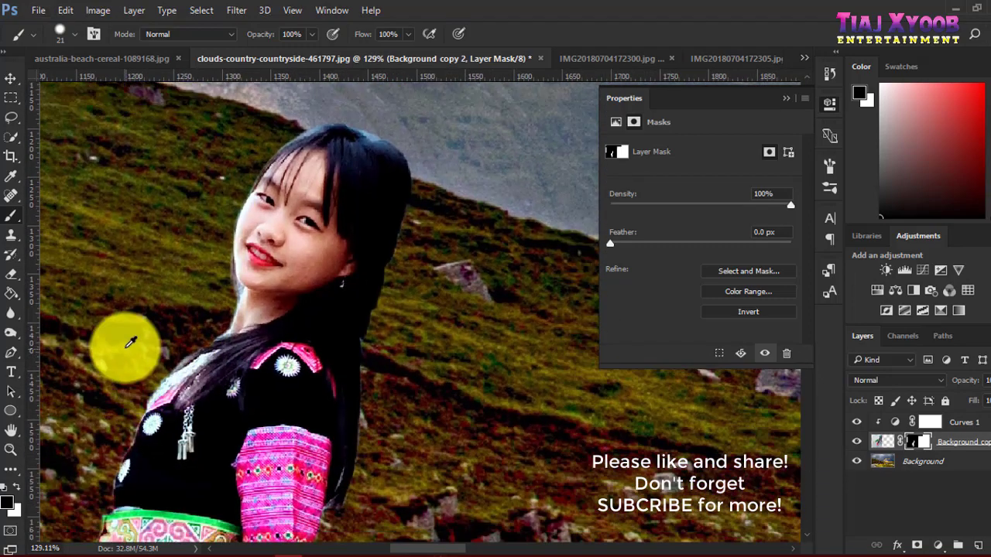
{"action": "scroll", "coordinate": [329, 282], "scroll_direction": "up", "scroll_amount": 3}
{"action": "scroll", "coordinate": [344, 251], "scroll_direction": "up", "scroll_amount": 1}
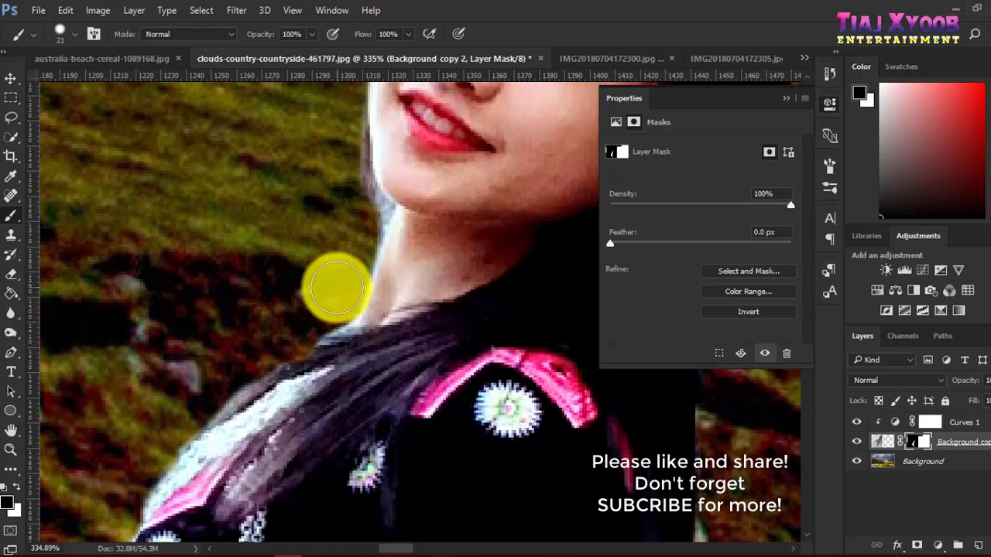
{"action": "scroll", "coordinate": [335, 292], "scroll_direction": "down", "scroll_amount": 1}
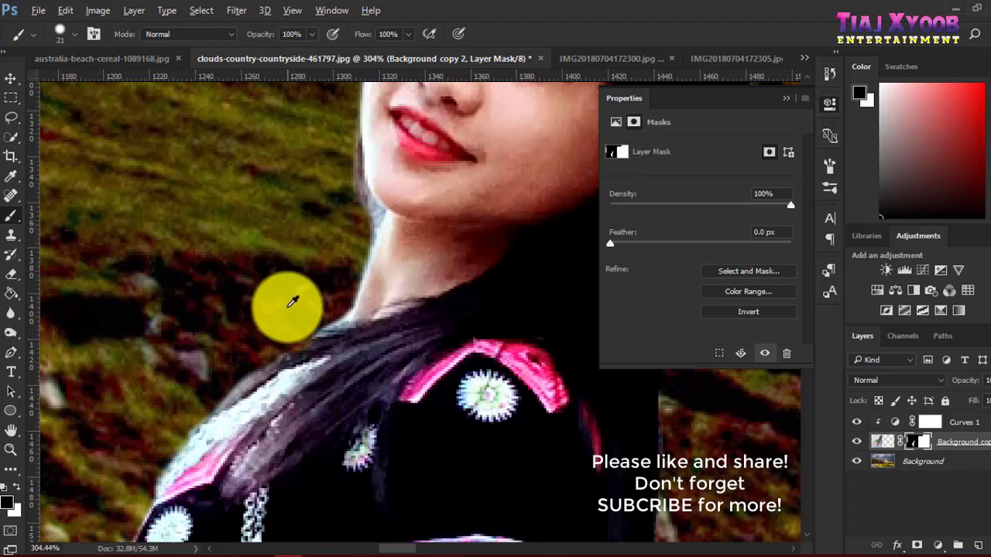
{"action": "scroll", "coordinate": [282, 298], "scroll_direction": "down", "scroll_amount": 2}
{"action": "scroll", "coordinate": [300, 322], "scroll_direction": "down", "scroll_amount": 2}
{"action": "scroll", "coordinate": [365, 336], "scroll_direction": "down", "scroll_amount": 1}
{"action": "scroll", "coordinate": [372, 332], "scroll_direction": "down", "scroll_amount": 2}
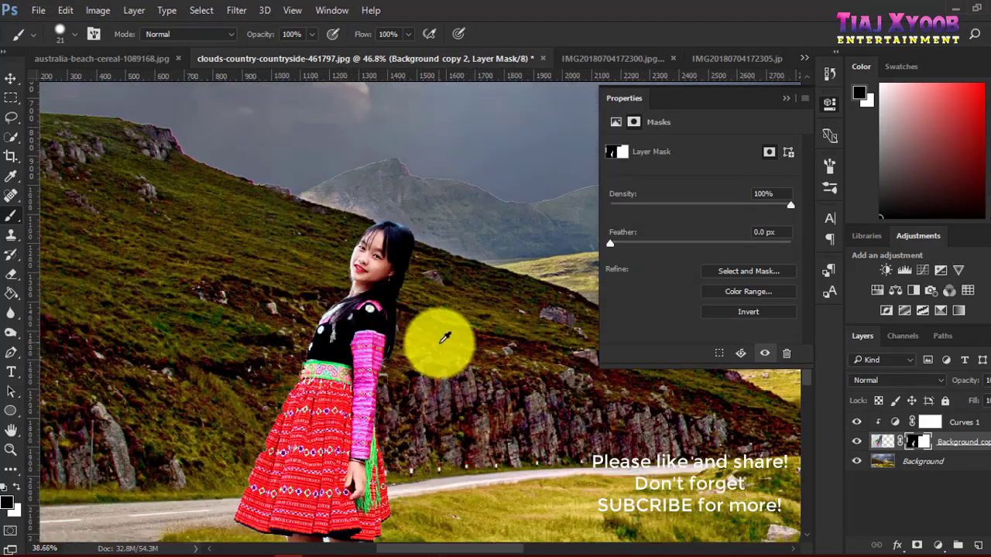
{"action": "scroll", "coordinate": [438, 336], "scroll_direction": "down", "scroll_amount": 1}
{"action": "scroll", "coordinate": [443, 346], "scroll_direction": "down", "scroll_amount": 1}
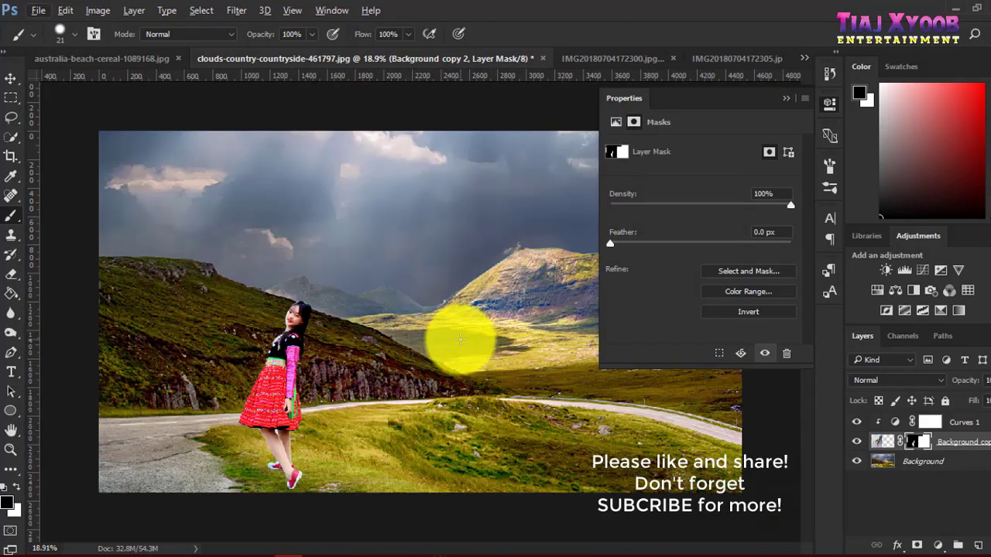
Collapse the mask Properties panel, switch to the Move tool and fit the image in the window
{"action": "left_click", "coordinate": [785, 99]}
{"action": "scroll", "coordinate": [493, 246], "scroll_direction": "down", "scroll_amount": 1}
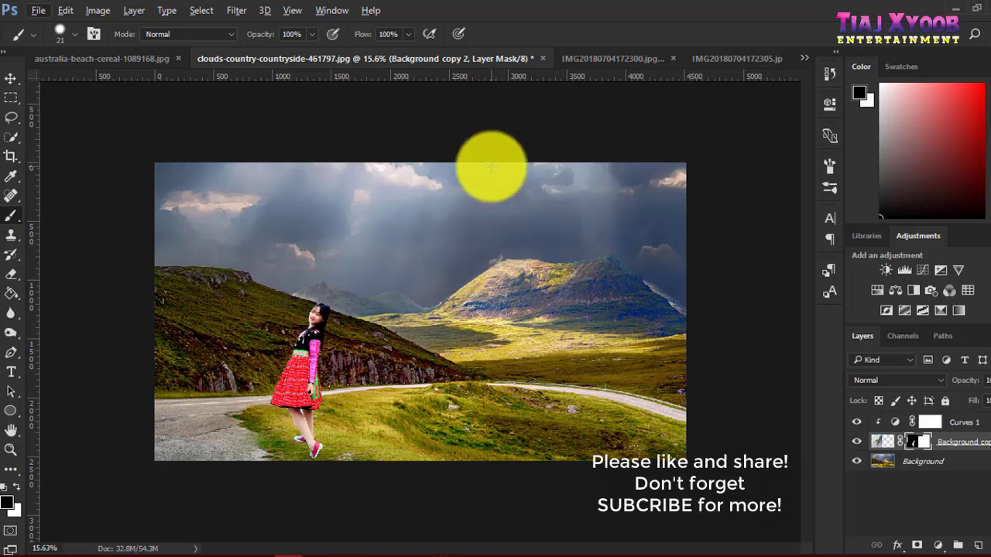
{"action": "left_click", "coordinate": [11, 79]}
{"action": "scroll", "coordinate": [334, 341], "scroll_direction": "up", "scroll_amount": 3}
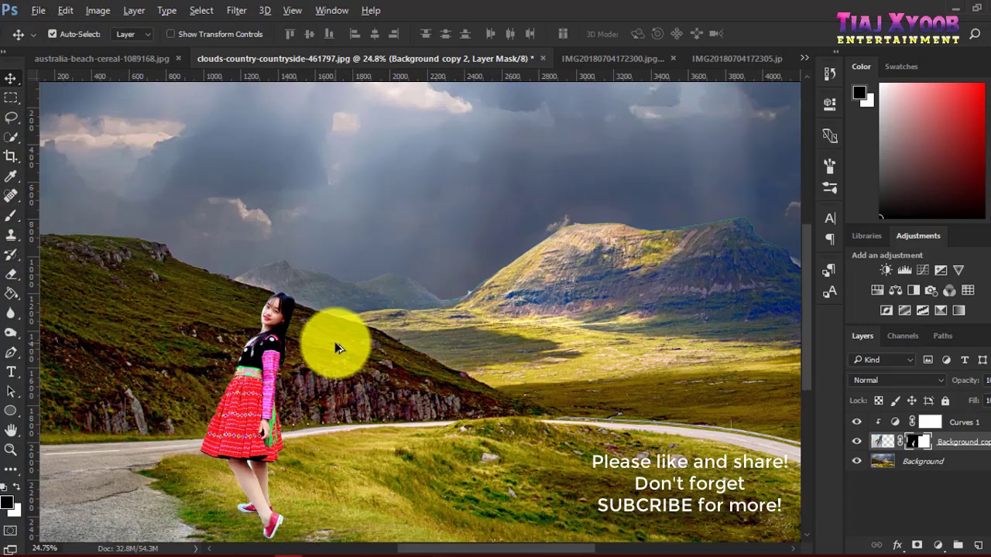
{"action": "scroll", "coordinate": [365, 365], "scroll_direction": "left", "scroll_amount": 3}
{"action": "scroll", "coordinate": [537, 376], "scroll_direction": "left", "scroll_amount": 2}
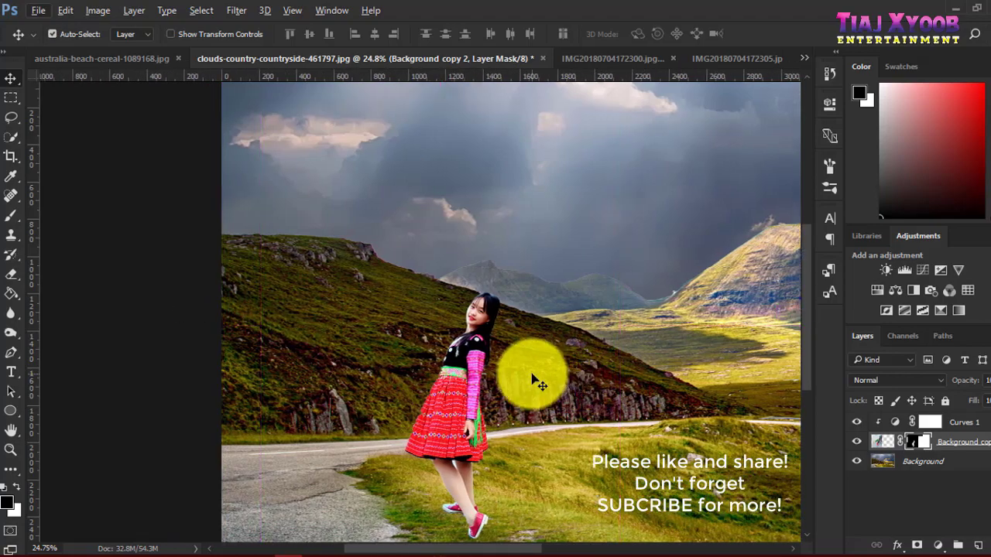
{"action": "scroll", "coordinate": [512, 375], "scroll_direction": "down", "scroll_amount": 2}
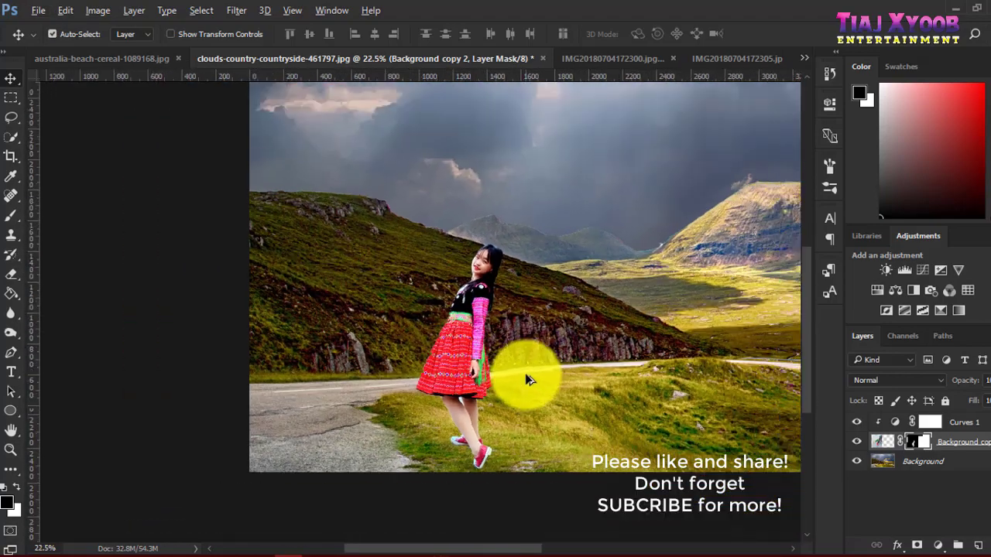
{"action": "scroll", "coordinate": [525, 373], "scroll_direction": "down", "scroll_amount": 3}
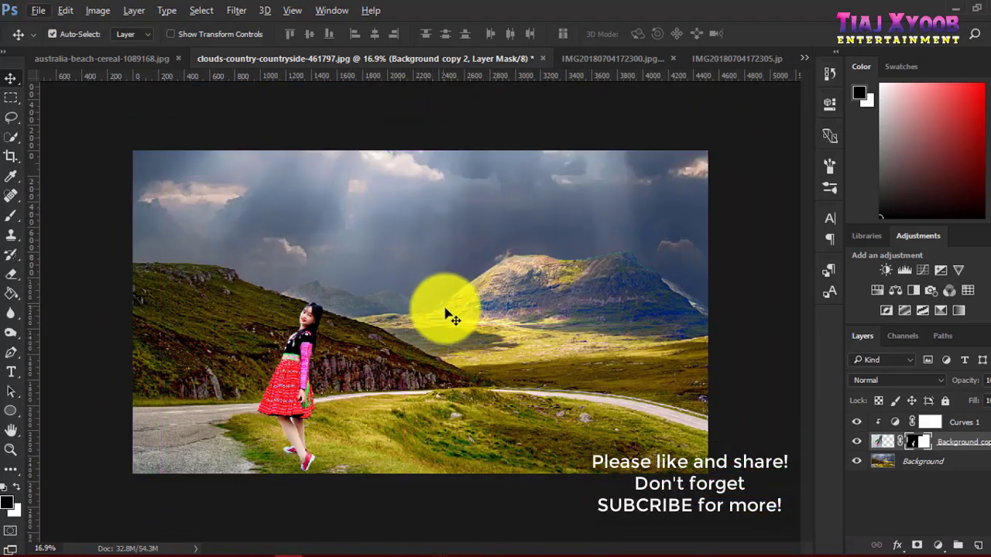
{"action": "scroll", "coordinate": [449, 312], "scroll_direction": "up", "scroll_amount": 3}
Create Layer 1 and place it beneath the girl's layer, just above Background
{"action": "left_click", "coordinate": [976, 545]}
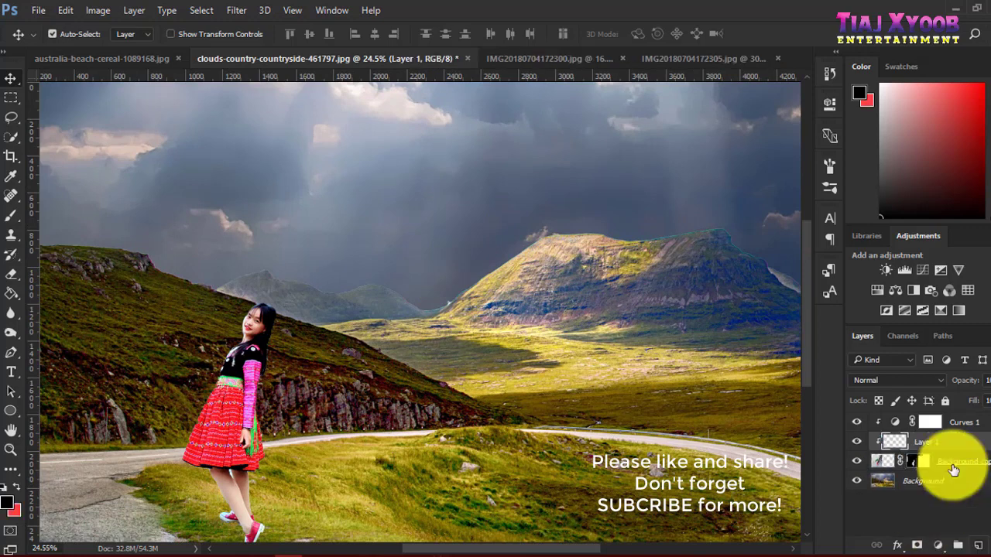
{"action": "left_click_drag", "start_coordinate": [960, 453], "coordinate": [960, 482]}
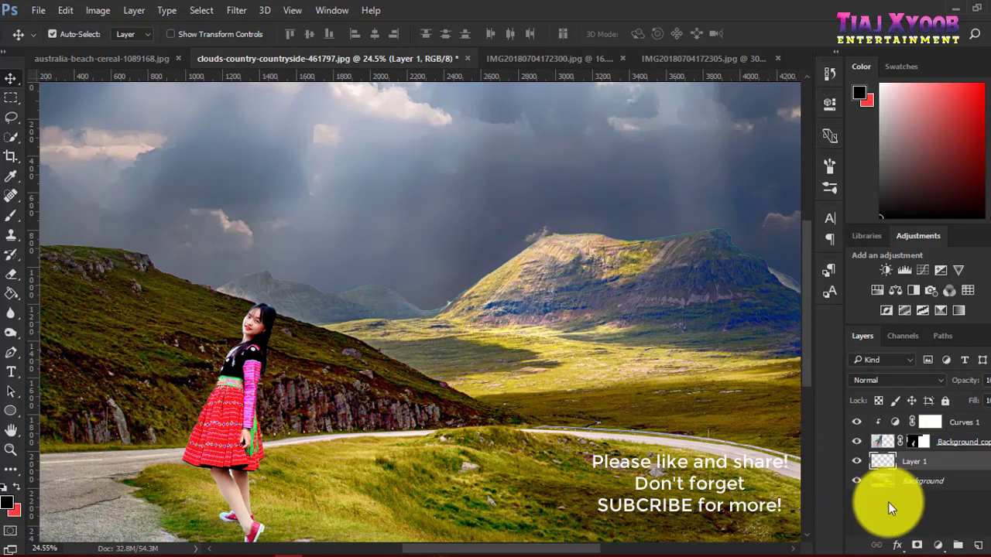
{"action": "left_click_drag", "start_coordinate": [964, 470], "coordinate": [925, 435]}
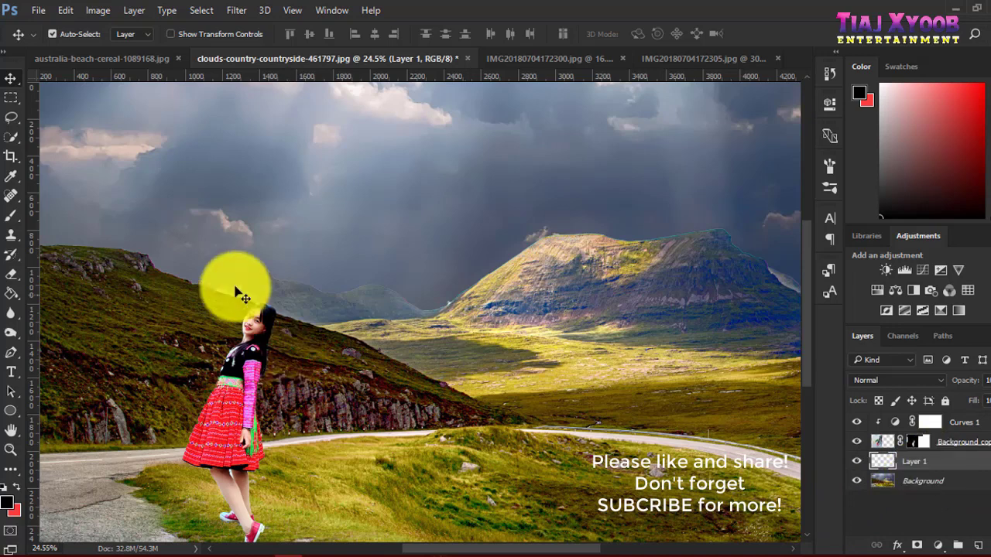
Set up a large, 0% hardness brush at 22% opacity
{"action": "left_click", "coordinate": [20, 218]}
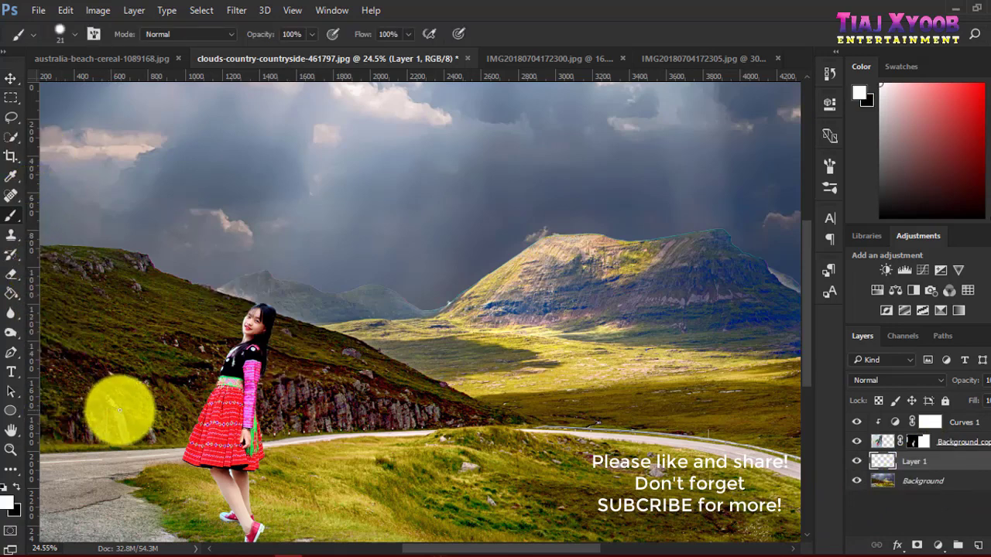
{"action": "right_click", "coordinate": [313, 233]}
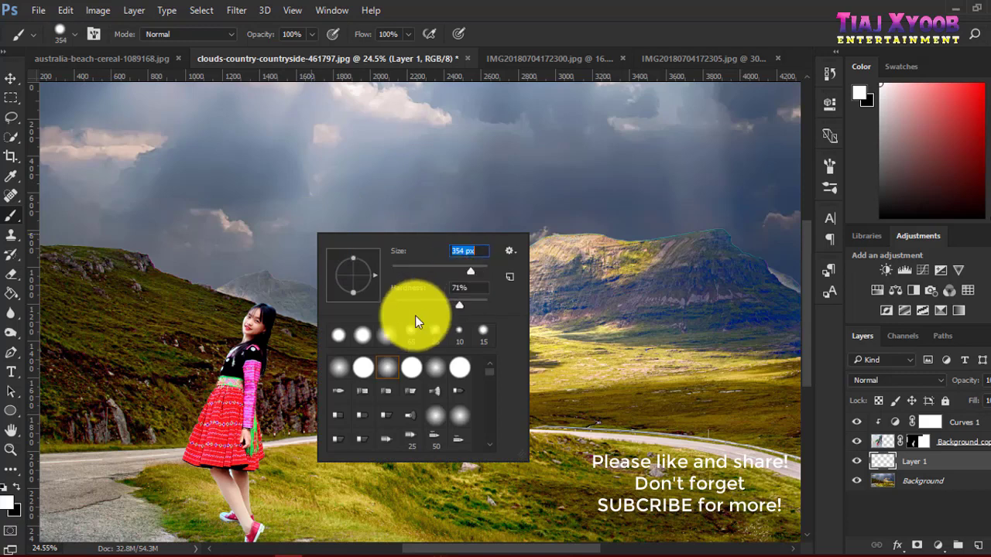
{"action": "left_click_drag", "start_coordinate": [421, 300], "coordinate": [328, 305]}
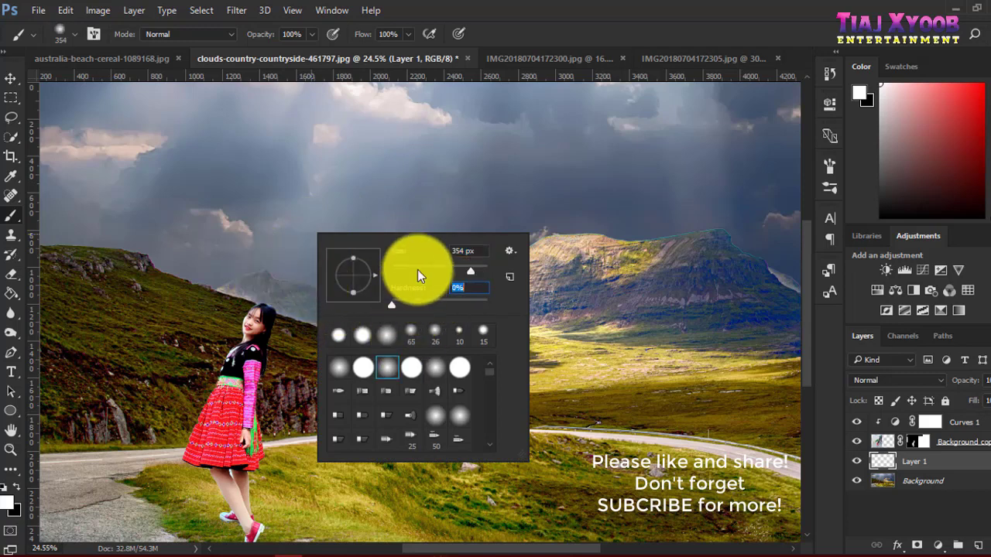
{"action": "mouse_move", "coordinate": [466, 271]}
{"action": "left_mouse_down"}
{"action": "mouse_move", "coordinate": [489, 276]}
{"action": "mouse_move", "coordinate": [472, 272]}
{"action": "left_mouse_up"}
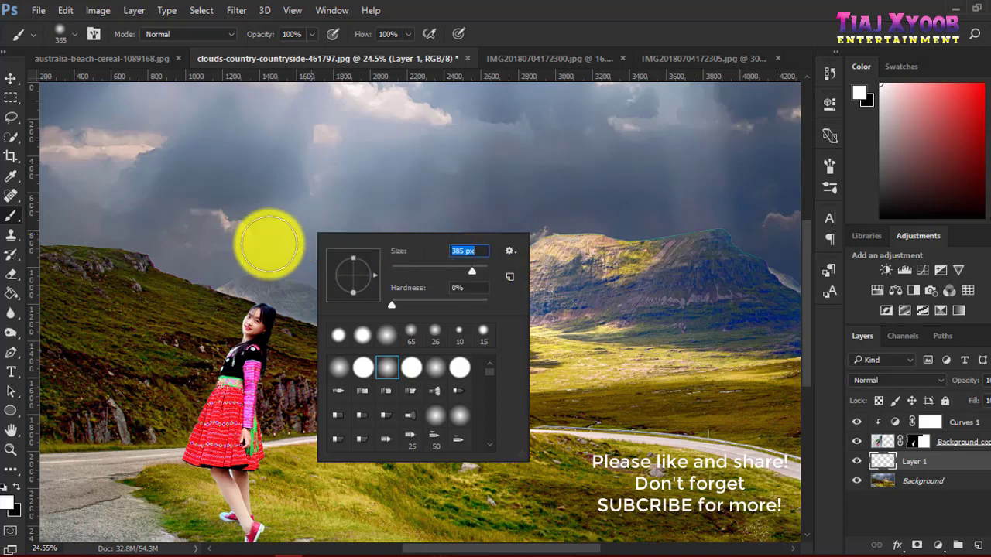
{"action": "left_click_drag", "start_coordinate": [313, 33], "coordinate": [258, 50]}
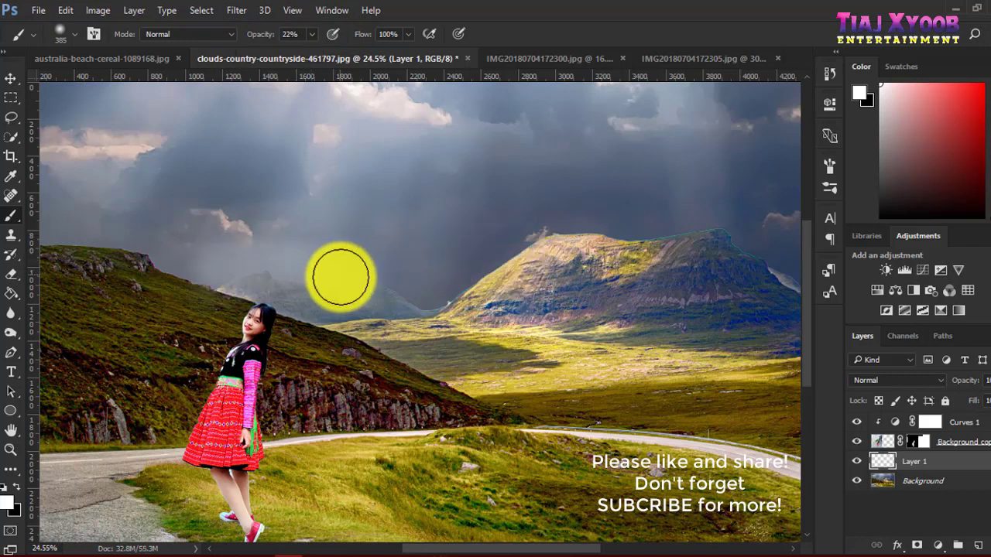
Paint white haze across the sky above the ridge and lower Layer 1's opacity
{"action": "mouse_move", "coordinate": [341, 276]}
{"action": "left_mouse_down"}
{"action": "mouse_move", "coordinate": [694, 237]}
{"action": "mouse_move", "coordinate": [771, 274]}
{"action": "mouse_move", "coordinate": [548, 230]}
{"action": "mouse_move", "coordinate": [596, 208]}
{"action": "mouse_move", "coordinate": [477, 162]}
{"action": "mouse_move", "coordinate": [427, 358]}
{"action": "left_mouse_up"}
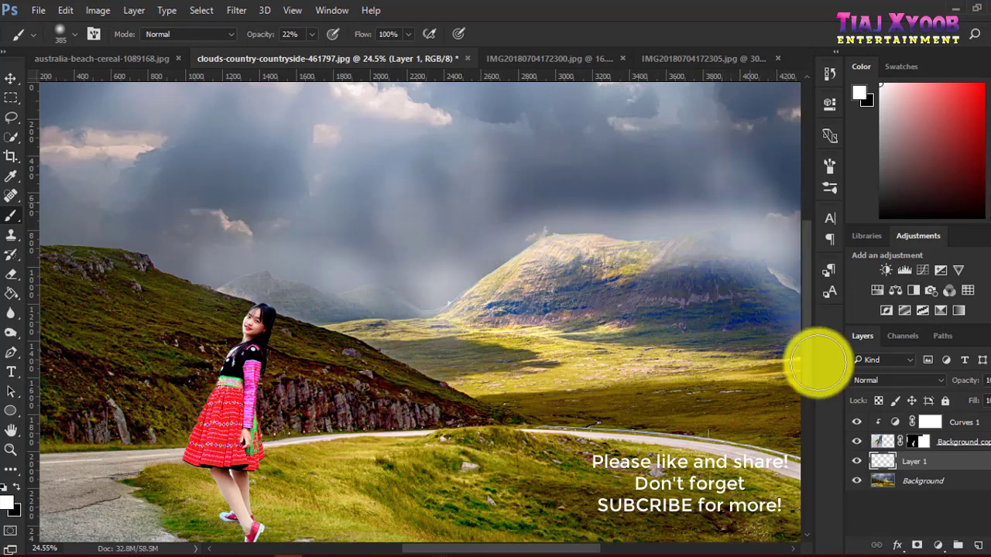
{"action": "mouse_move", "coordinate": [320, 210]}
{"action": "left_mouse_down"}
{"action": "mouse_move", "coordinate": [267, 228]}
{"action": "mouse_move", "coordinate": [365, 327]}
{"action": "mouse_move", "coordinate": [243, 283]}
{"action": "mouse_move", "coordinate": [252, 274]}
{"action": "mouse_move", "coordinate": [575, 358]}
{"action": "left_mouse_up"}
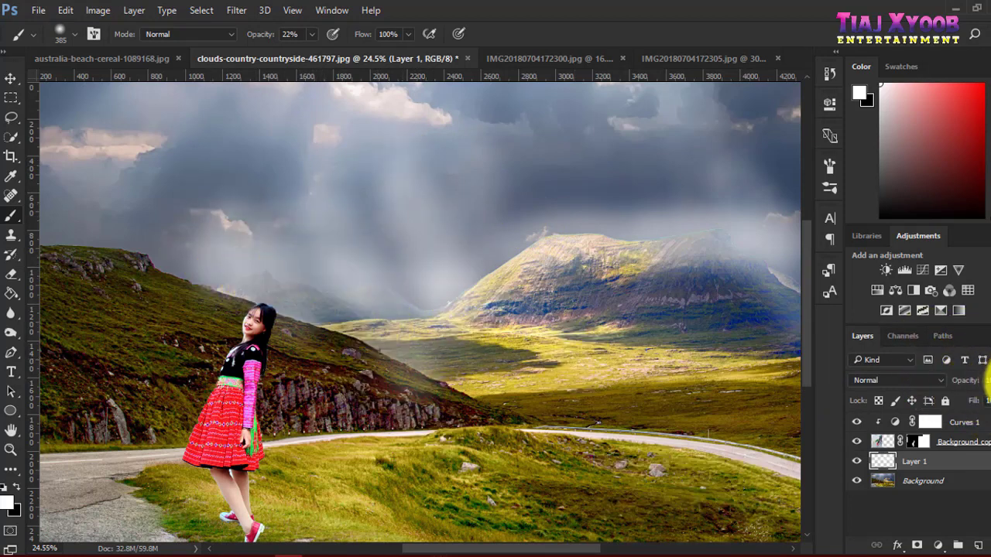
{"action": "left_click_drag", "start_coordinate": [988, 402], "coordinate": [984, 396]}
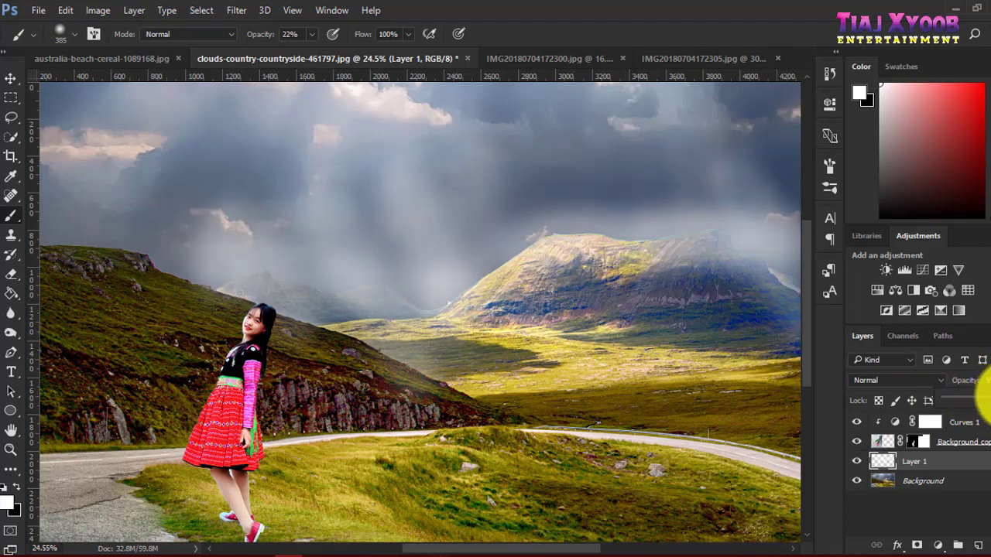
{"action": "scroll", "coordinate": [332, 387], "scroll_direction": "down", "scroll_amount": 2}
{"action": "scroll", "coordinate": [387, 421], "scroll_direction": "up", "scroll_amount": 2}
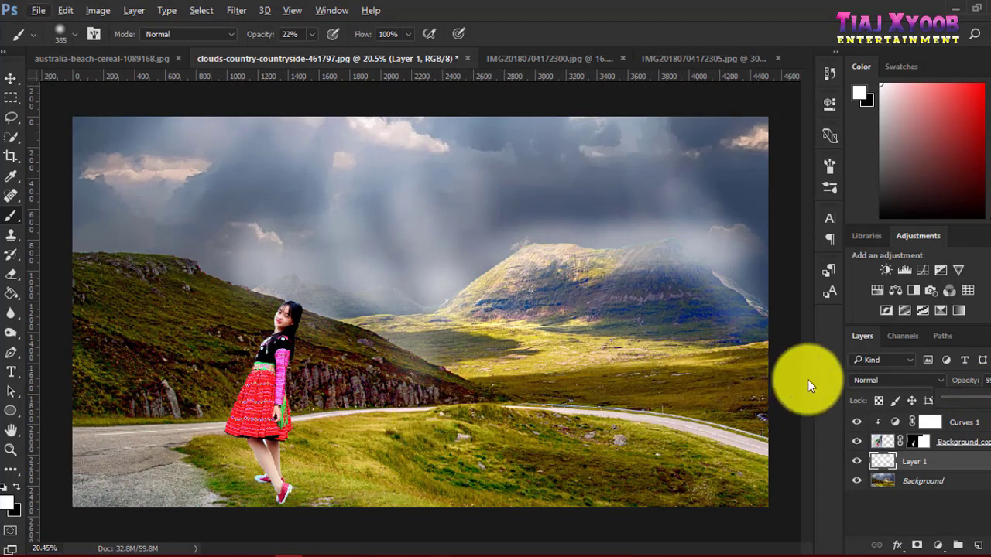
{"action": "left_click", "coordinate": [885, 378]}
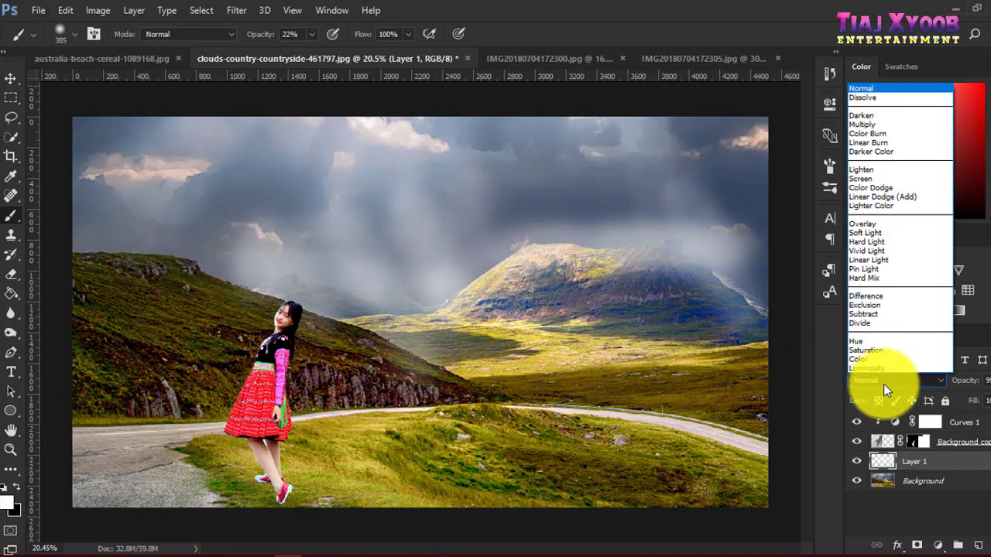
{"action": "left_click", "coordinate": [876, 233]}
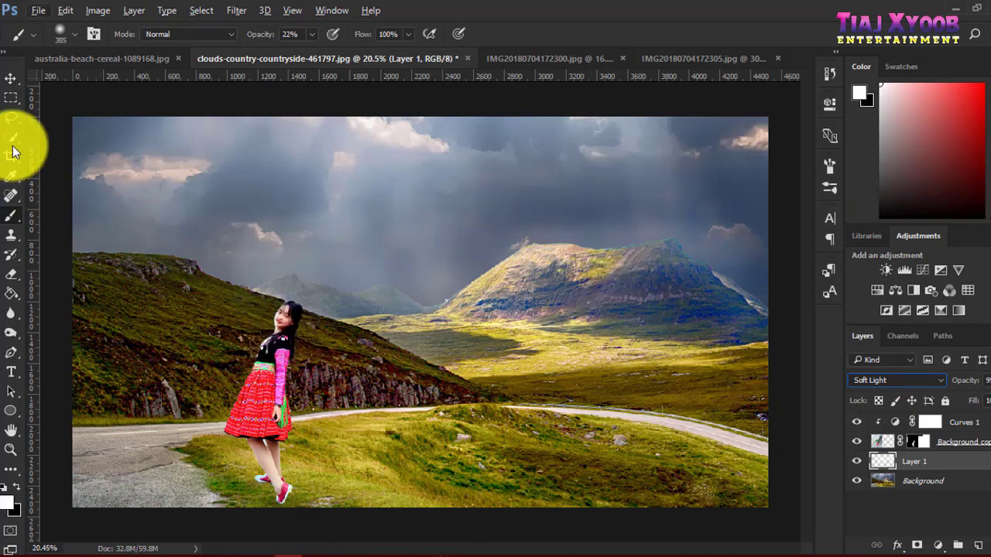
{"action": "left_click", "coordinate": [9, 78]}
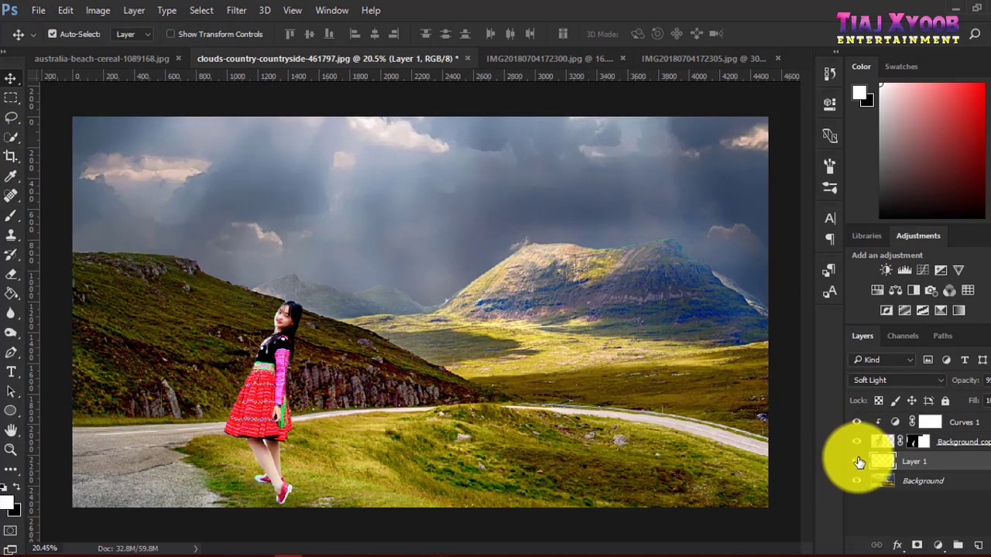
{"action": "left_click", "coordinate": [857, 462]}
{"action": "left_click", "coordinate": [857, 462]}
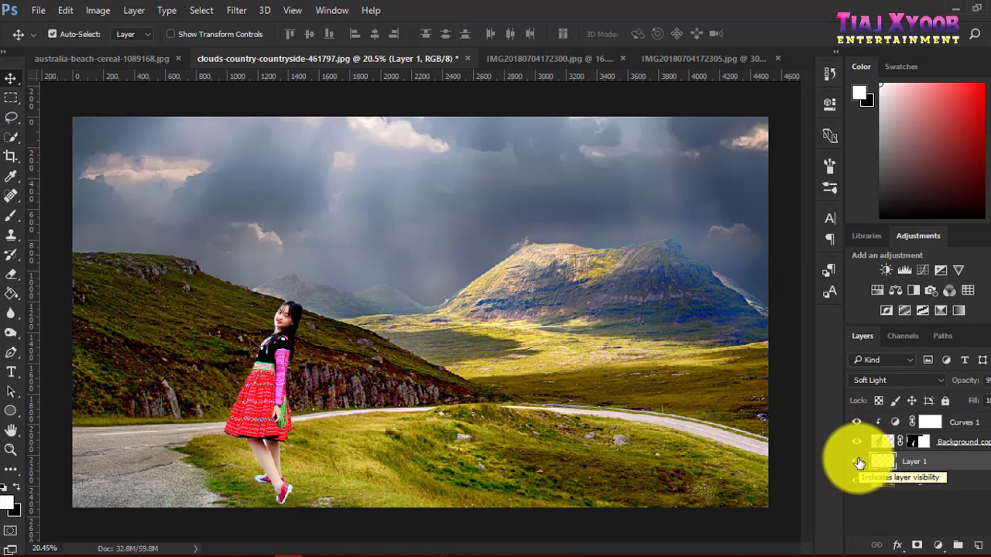
{"action": "left_click", "coordinate": [857, 462]}
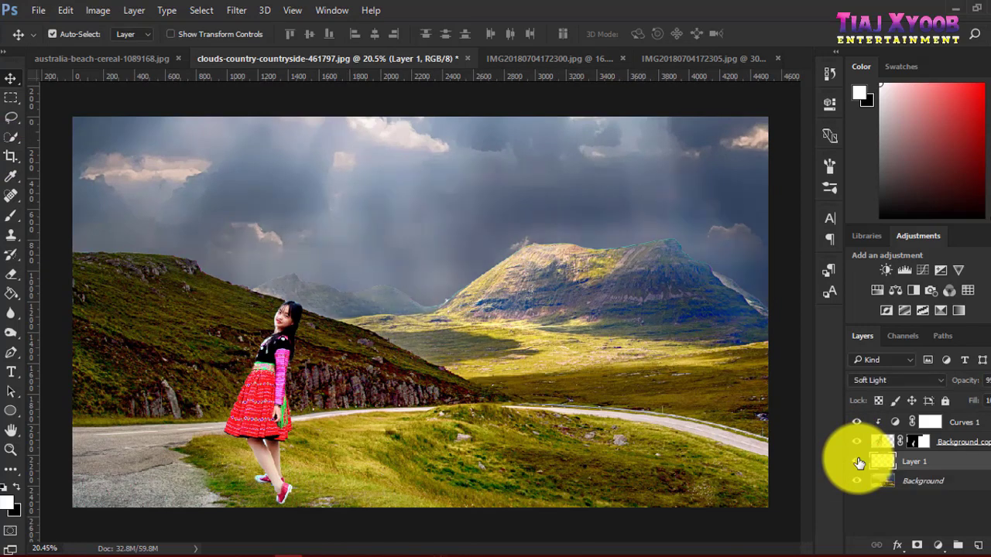
{"action": "scroll", "coordinate": [680, 281], "scroll_direction": "up", "scroll_amount": 1}
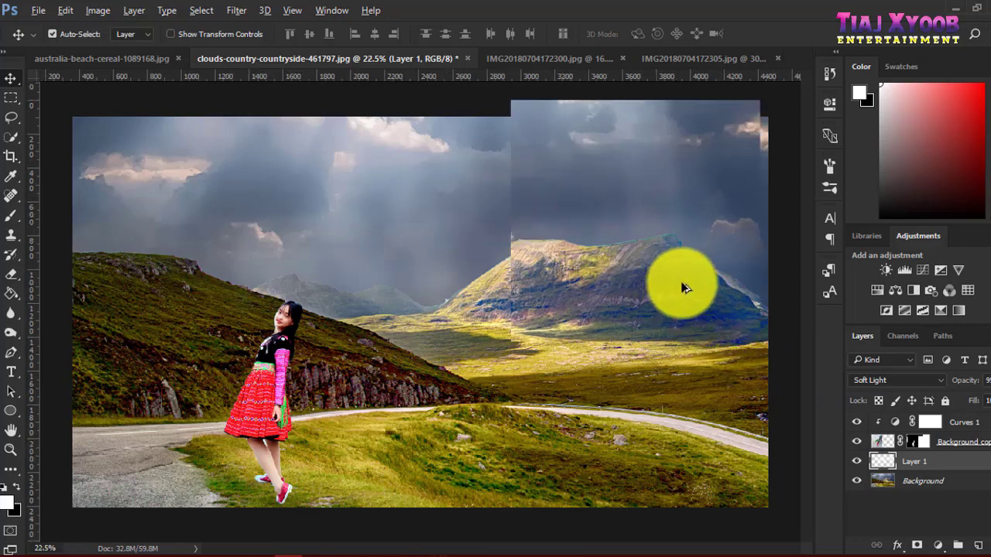
{"action": "scroll", "coordinate": [696, 285], "scroll_direction": "down", "scroll_amount": 1}
{"action": "scroll", "coordinate": [630, 294], "scroll_direction": "down", "scroll_amount": 1}
{"action": "scroll", "coordinate": [630, 294], "scroll_direction": "down", "scroll_amount": 1}
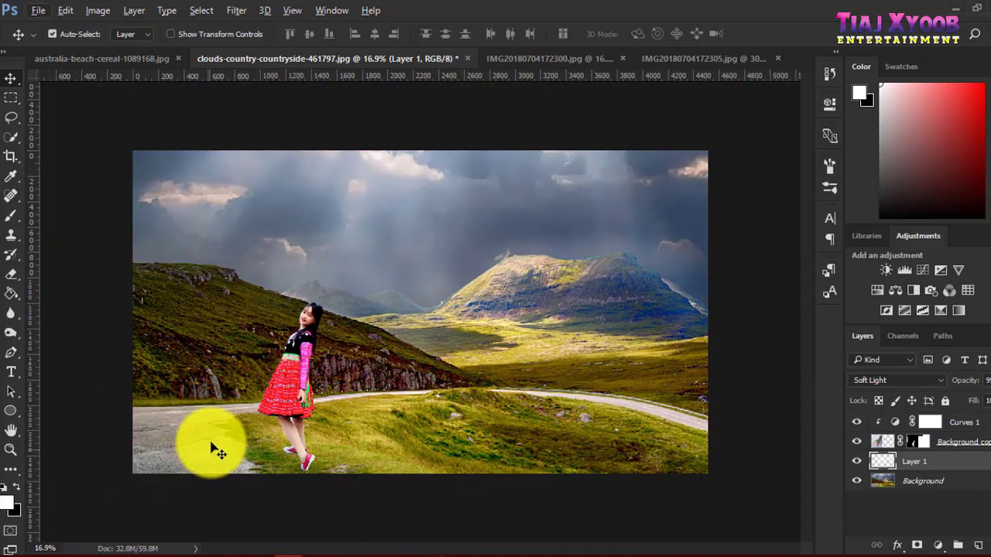
{"action": "scroll", "coordinate": [246, 362], "scroll_direction": "up", "scroll_amount": 1}
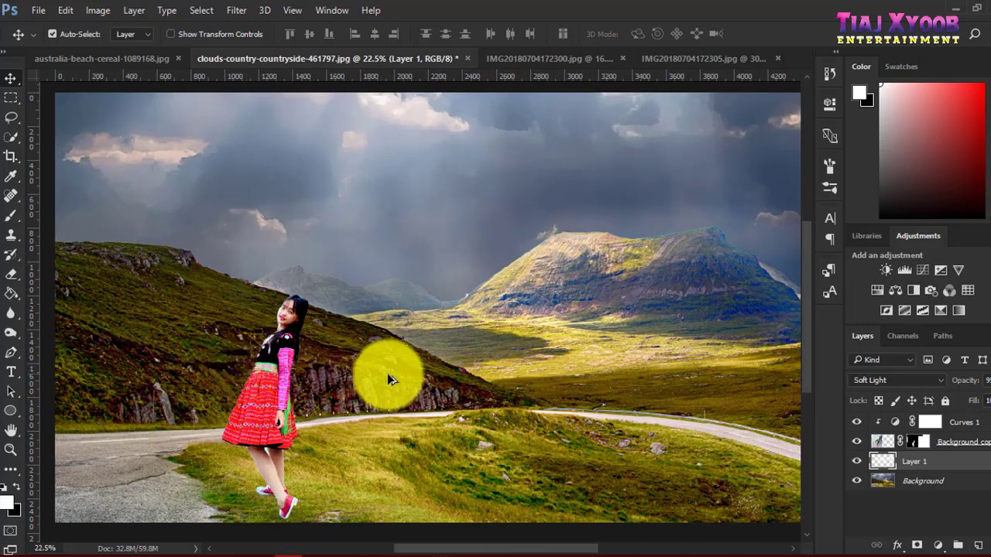
{"action": "scroll", "coordinate": [395, 376], "scroll_direction": "down", "scroll_amount": 1}
{"action": "scroll", "coordinate": [396, 376], "scroll_direction": "down", "scroll_amount": 1}
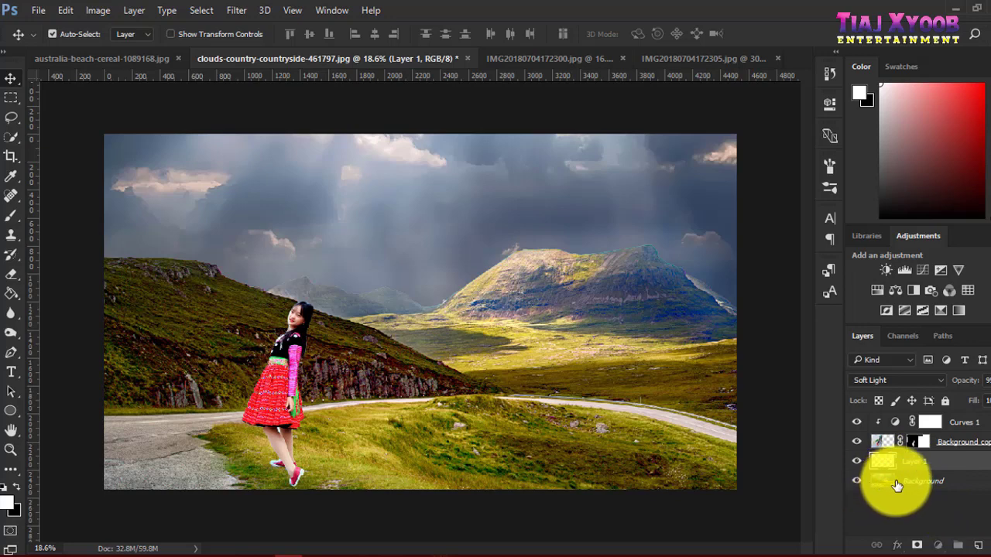
Duplicate Background, hide Layer 1, and quick-select the hills, road and valley below the ridge
{"action": "mouse_move", "coordinate": [896, 486]}
{"action": "left_mouse_down"}
{"action": "mouse_move", "coordinate": [975, 534]}
{"action": "mouse_move", "coordinate": [975, 546]}
{"action": "left_mouse_up"}
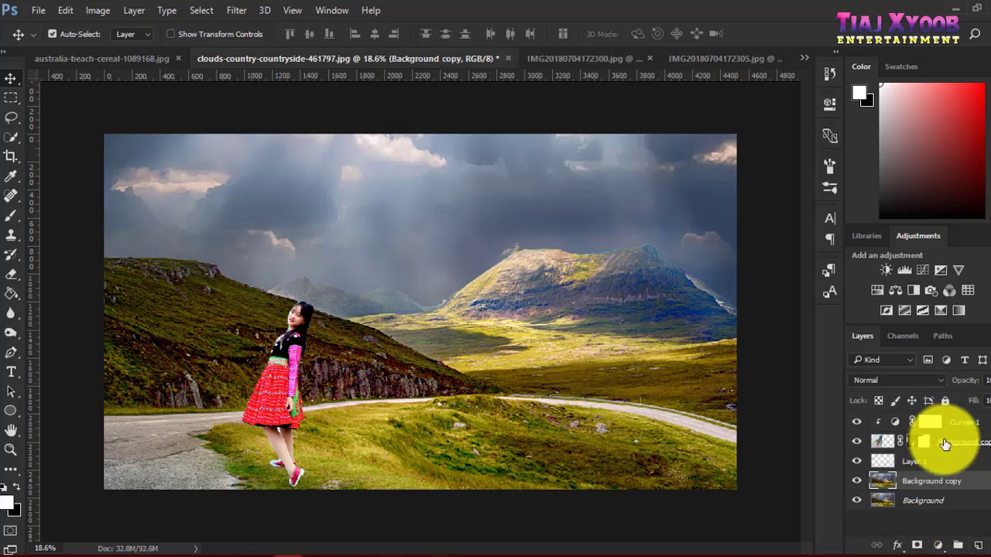
{"action": "left_click", "coordinate": [857, 462]}
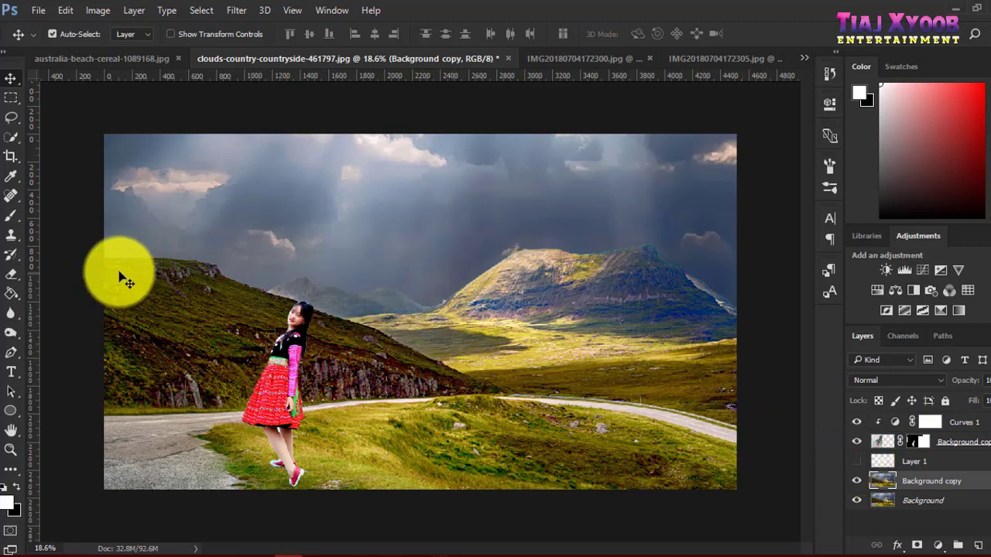
{"action": "left_click", "coordinate": [9, 138]}
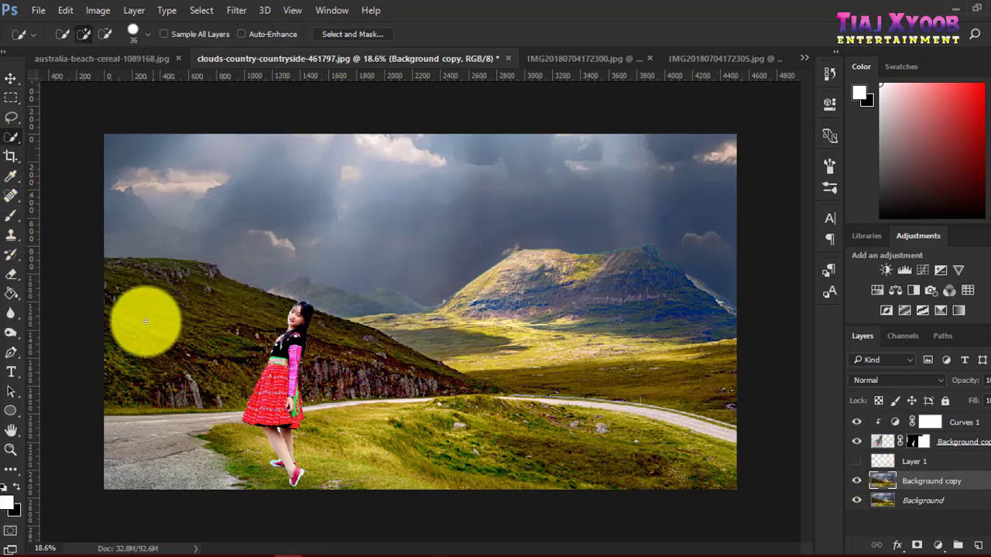
{"action": "mouse_move", "coordinate": [181, 326]}
{"action": "left_mouse_down"}
{"action": "mouse_move", "coordinate": [608, 325]}
{"action": "mouse_move", "coordinate": [681, 348]}
{"action": "left_mouse_up"}
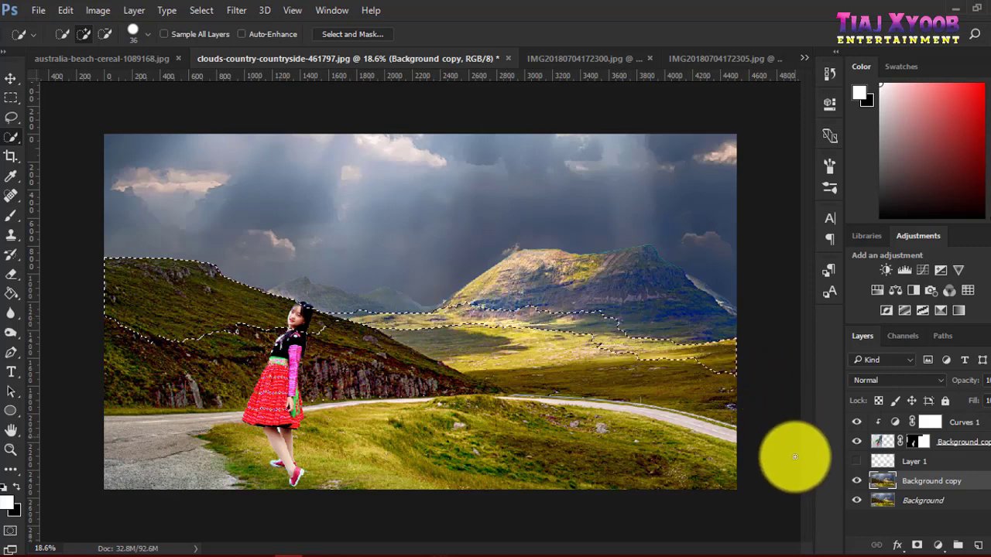
{"action": "mouse_move", "coordinate": [295, 439]}
{"action": "left_mouse_down"}
{"action": "mouse_move", "coordinate": [172, 411]}
{"action": "mouse_move", "coordinate": [107, 327]}
{"action": "left_mouse_up"}
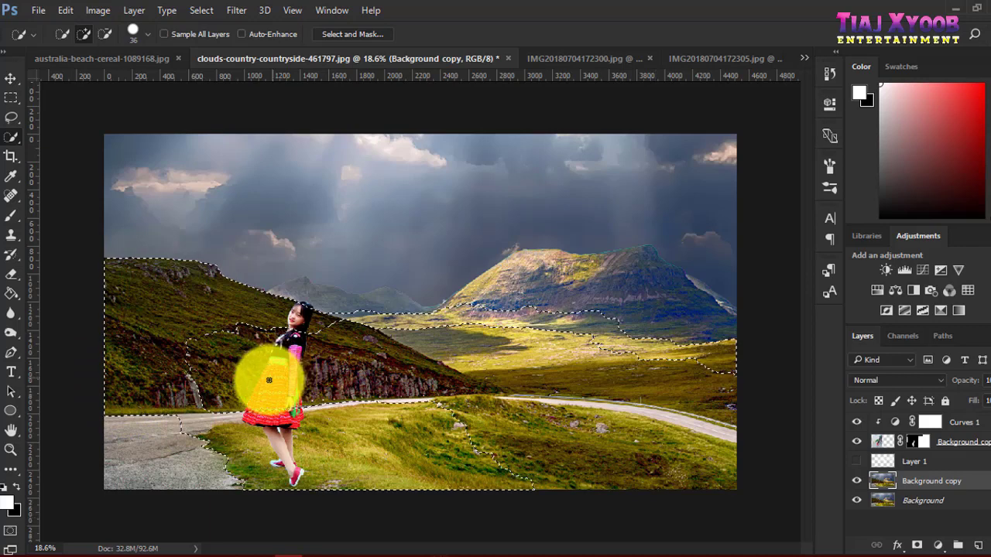
{"action": "mouse_move", "coordinate": [259, 376]}
{"action": "left_mouse_down"}
{"action": "mouse_move", "coordinate": [172, 458]}
{"action": "mouse_move", "coordinate": [144, 454]}
{"action": "left_mouse_up"}
{"action": "mouse_move", "coordinate": [284, 387]}
{"action": "left_mouse_down"}
{"action": "mouse_move", "coordinate": [349, 323]}
{"action": "mouse_move", "coordinate": [305, 290]}
{"action": "mouse_move", "coordinate": [457, 312]}
{"action": "mouse_move", "coordinate": [511, 279]}
{"action": "mouse_move", "coordinate": [643, 268]}
{"action": "mouse_move", "coordinate": [702, 292]}
{"action": "mouse_move", "coordinate": [730, 323]}
{"action": "mouse_move", "coordinate": [700, 287]}
{"action": "left_mouse_up"}
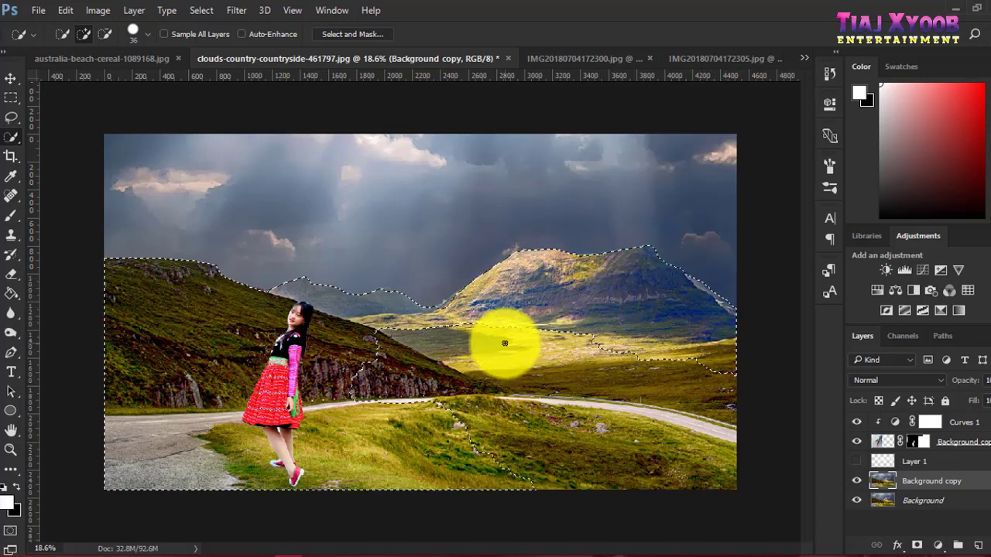
{"action": "mouse_move", "coordinate": [638, 353]}
{"action": "left_mouse_down"}
{"action": "mouse_move", "coordinate": [696, 394]}
{"action": "mouse_move", "coordinate": [609, 478]}
{"action": "mouse_move", "coordinate": [471, 442]}
{"action": "mouse_move", "coordinate": [631, 421]}
{"action": "left_mouse_up"}
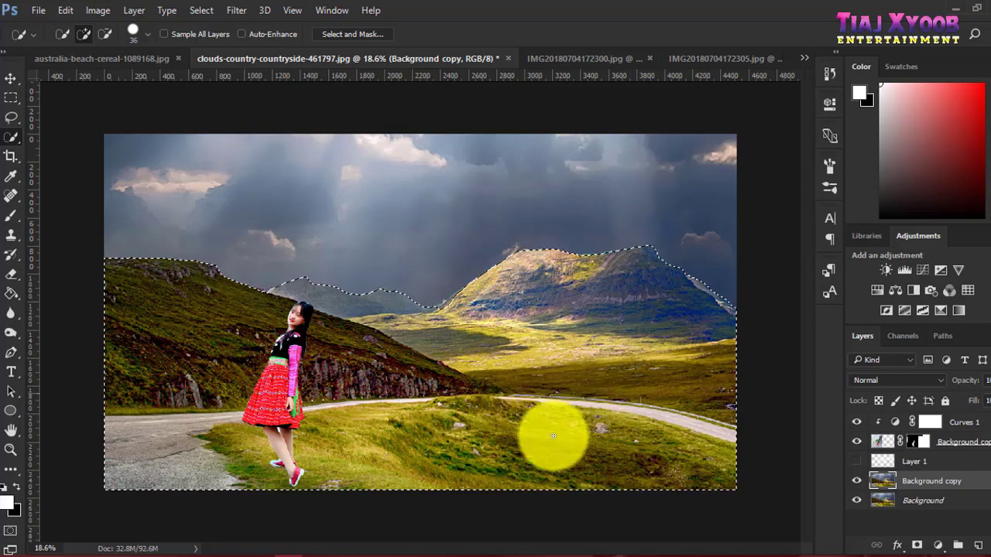
Refine the selection edge along the mountain base and the distant hill ridge
{"action": "scroll", "coordinate": [482, 217], "scroll_direction": "up", "scroll_amount": 2}
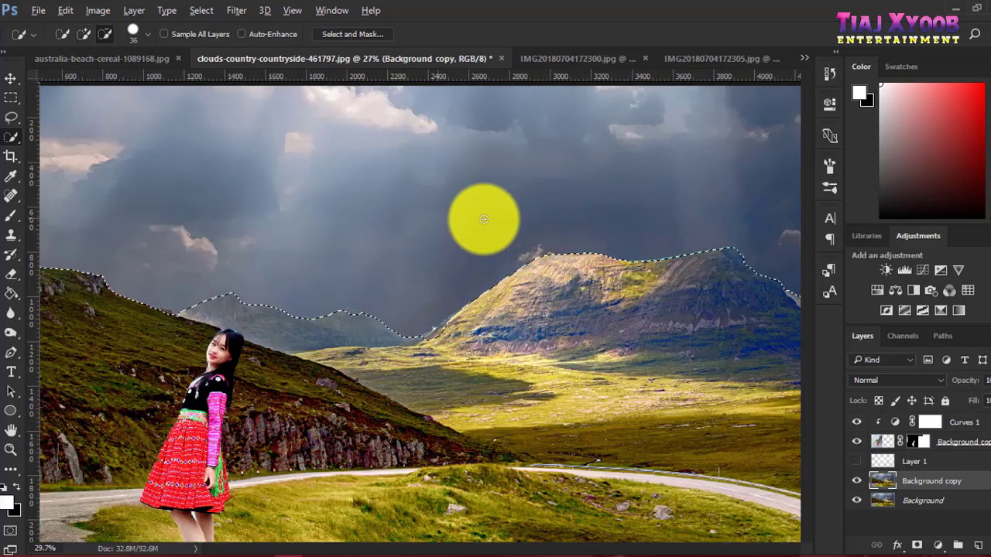
{"action": "scroll", "coordinate": [454, 299], "scroll_direction": "up", "scroll_amount": 2}
{"action": "scroll", "coordinate": [409, 405], "scroll_direction": "up", "scroll_amount": 2}
{"action": "left_click_drag", "start_coordinate": [409, 405], "coordinate": [415, 379]}
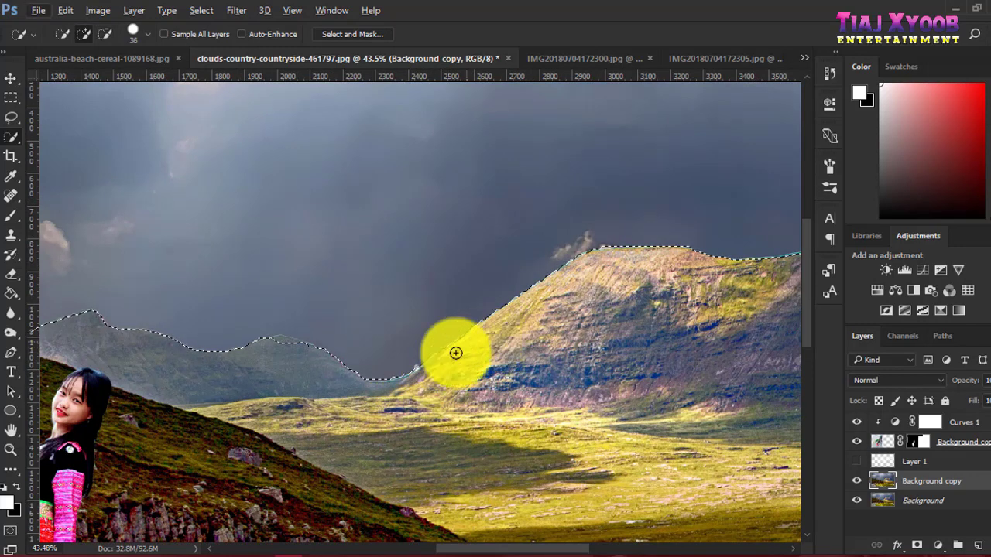
{"action": "scroll", "coordinate": [454, 352], "scroll_direction": "up", "scroll_amount": 1}
{"action": "left_click_drag", "start_coordinate": [282, 369], "coordinate": [323, 392]}
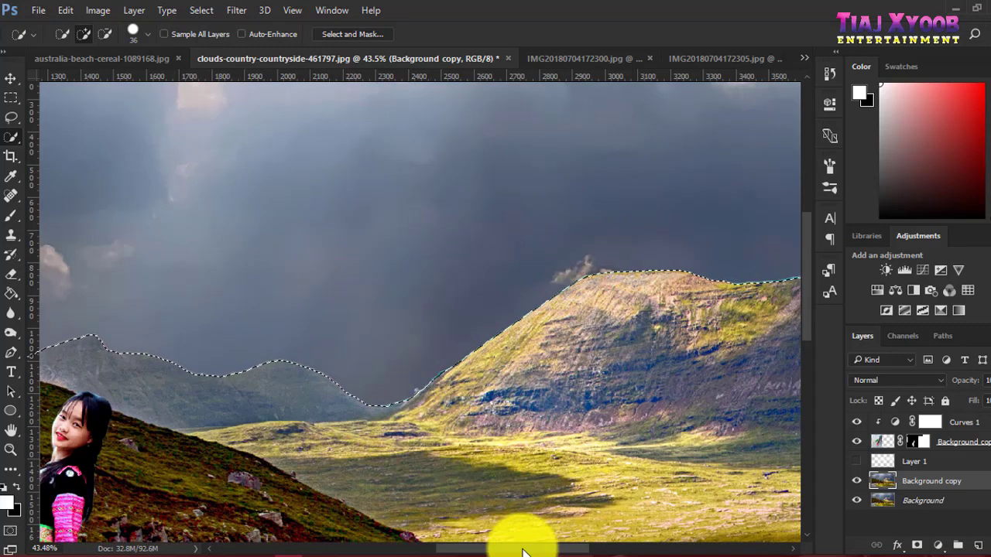
{"action": "scroll", "coordinate": [515, 531], "scroll_direction": "right", "scroll_amount": 5}
{"action": "scroll", "coordinate": [586, 531], "scroll_direction": "right", "scroll_amount": 3}
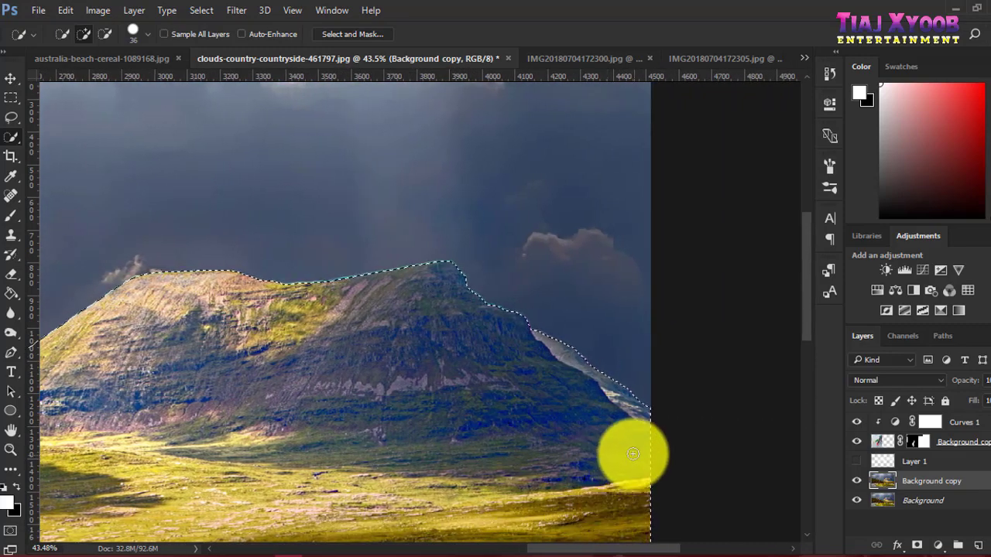
{"action": "scroll", "coordinate": [442, 358], "scroll_direction": "down", "scroll_amount": 2}
{"action": "scroll", "coordinate": [416, 354], "scroll_direction": "down", "scroll_amount": 2}
{"action": "scroll", "coordinate": [403, 358], "scroll_direction": "down", "scroll_amount": 2}
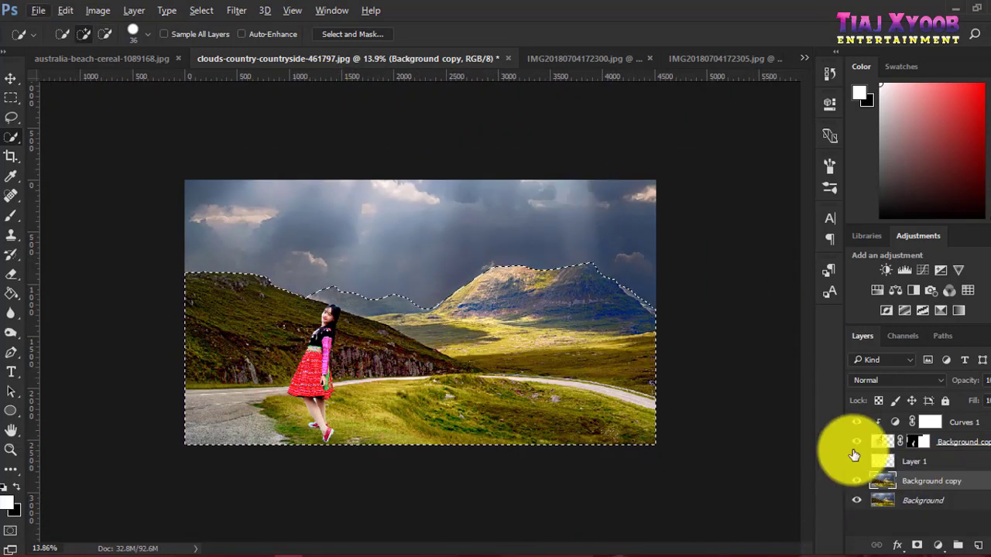
Mask Background copy to the selected land and convert Background into Layer 0
{"action": "left_click", "coordinate": [917, 545]}
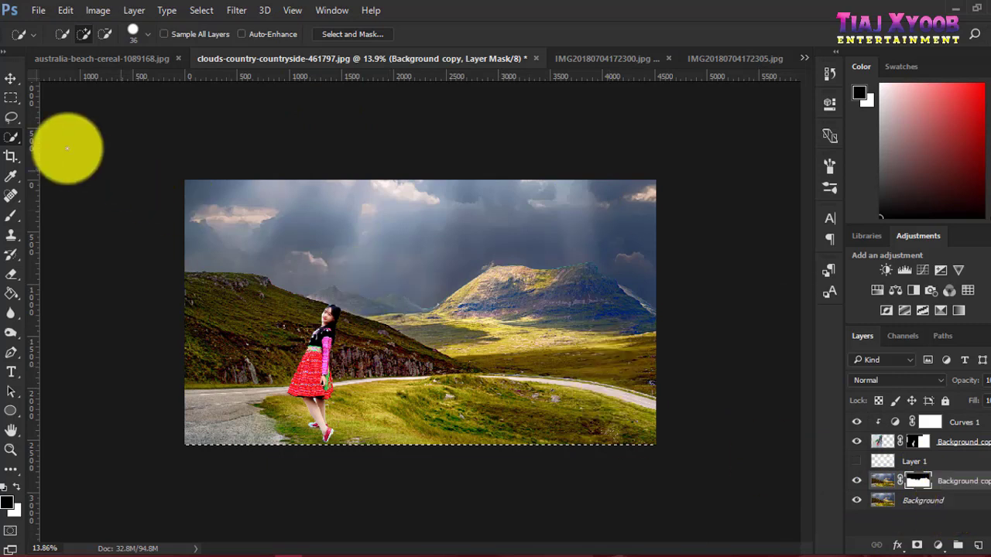
{"action": "left_click", "coordinate": [11, 78]}
{"action": "key", "text": "x"}
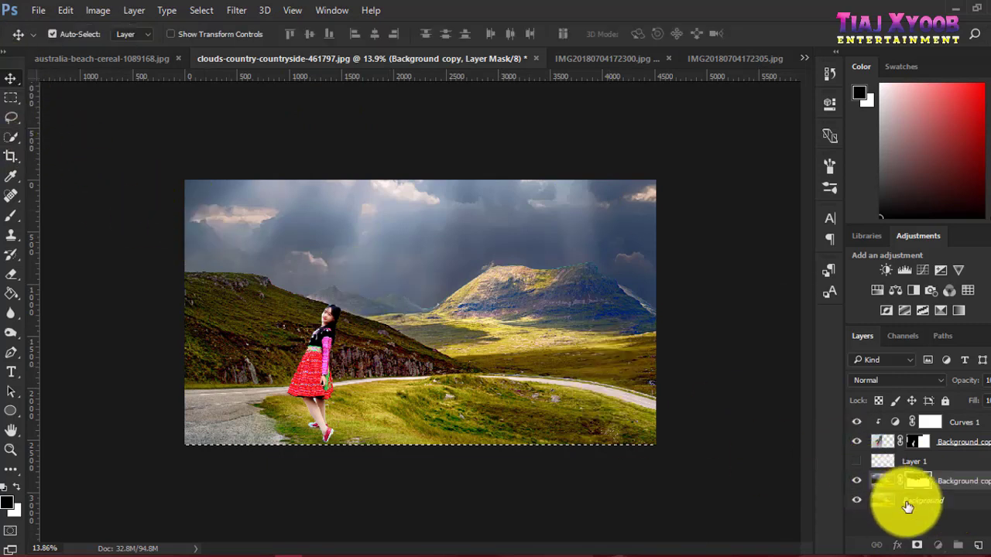
{"action": "left_click", "coordinate": [911, 501]}
{"action": "double_click", "coordinate": [936, 503]}
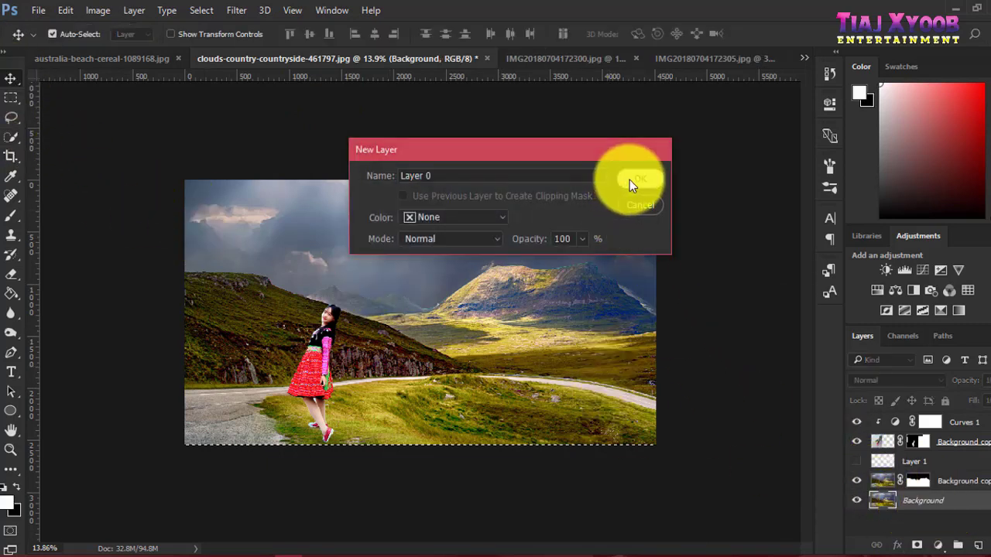
{"action": "left_click", "coordinate": [629, 179]}
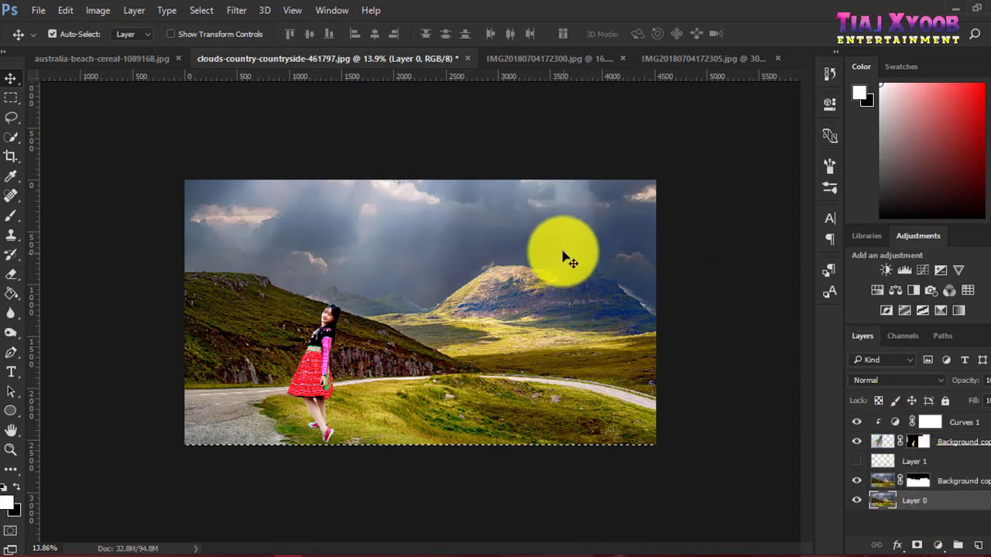
Move Layer 0 slightly down and stretch its top edge to 103.98% height to fill the canvas
{"action": "left_click_drag", "start_coordinate": [578, 231], "coordinate": [581, 241]}
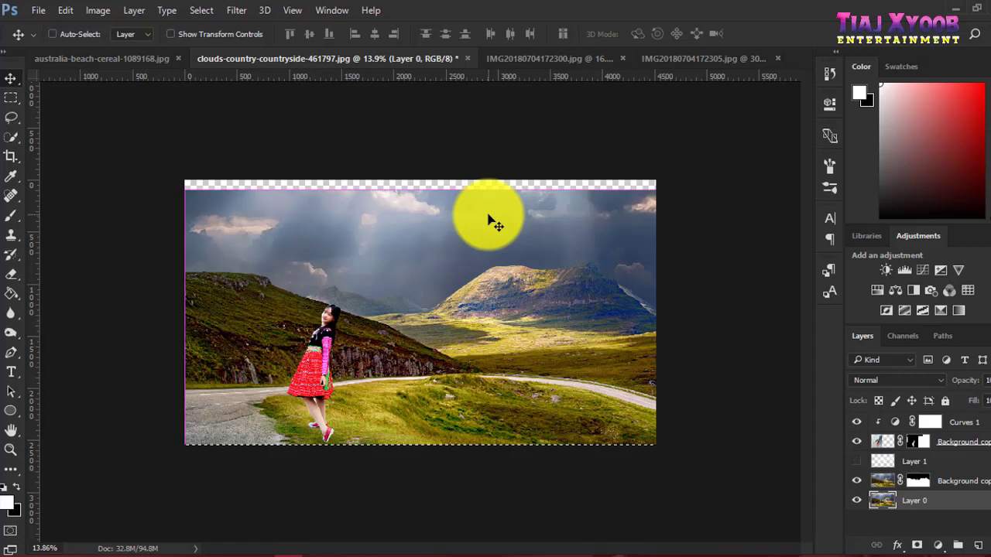
{"action": "key", "text": "ctrl+t"}
{"action": "left_click_drag", "start_coordinate": [427, 187], "coordinate": [431, 172]}
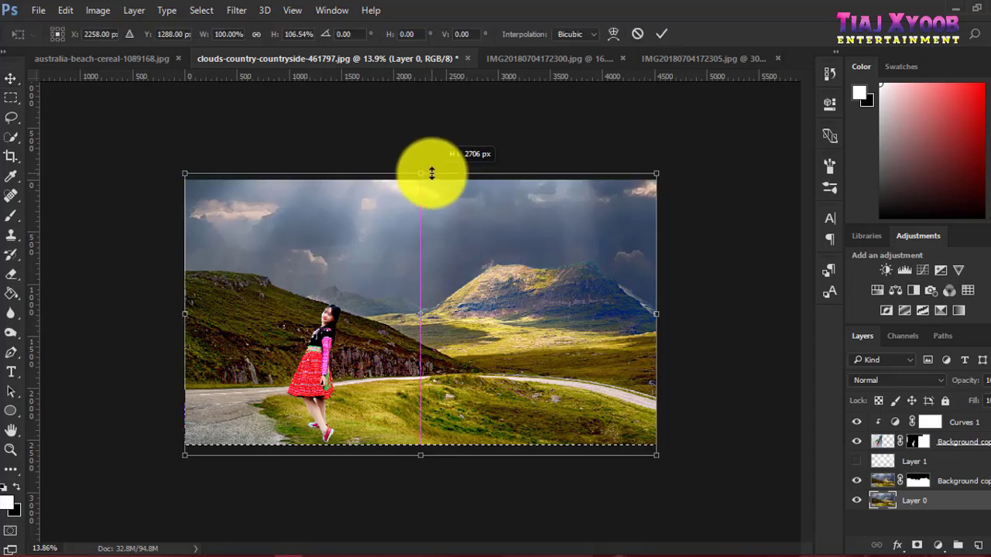
{"action": "left_click_drag", "start_coordinate": [431, 173], "coordinate": [431, 175]}
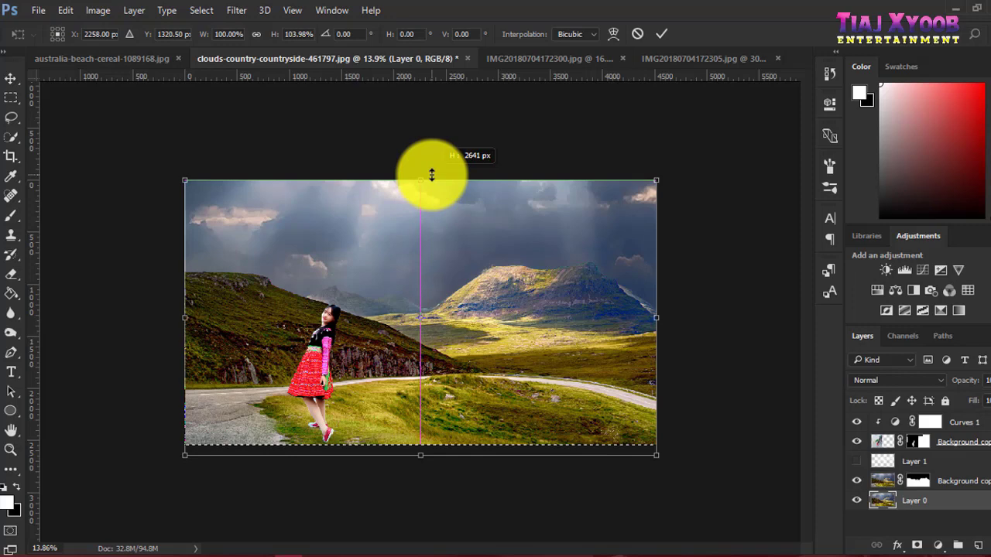
{"action": "left_click", "coordinate": [11, 77]}
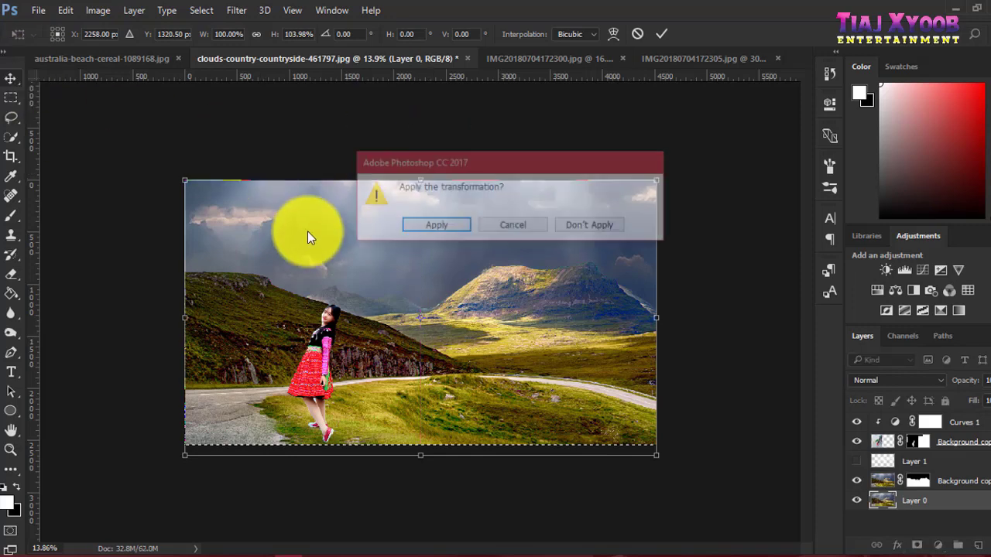
{"action": "left_click", "coordinate": [411, 222]}
{"action": "scroll", "coordinate": [558, 266], "scroll_direction": "up", "scroll_amount": 2}
{"action": "scroll", "coordinate": [571, 265], "scroll_direction": "up", "scroll_amount": 2}
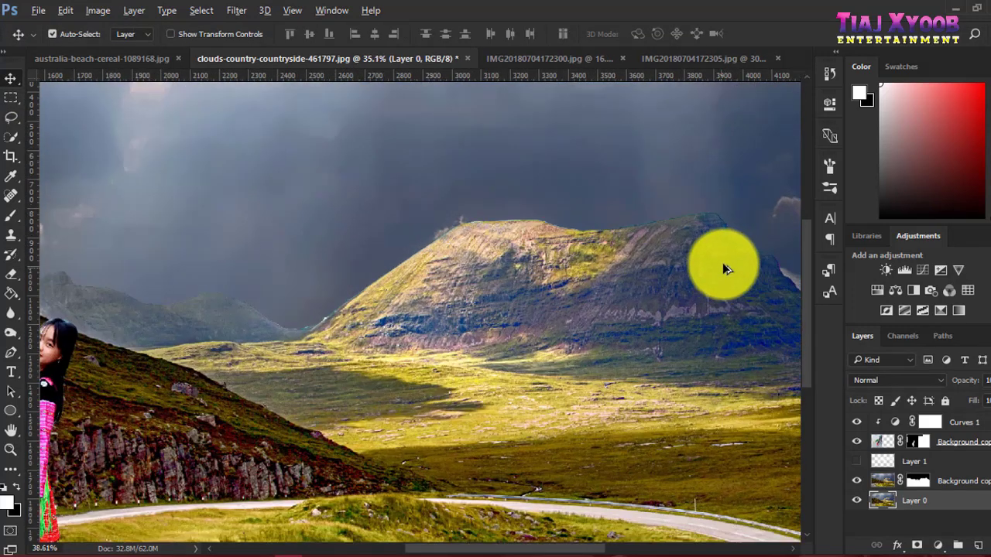
{"action": "left_click", "coordinate": [916, 480]}
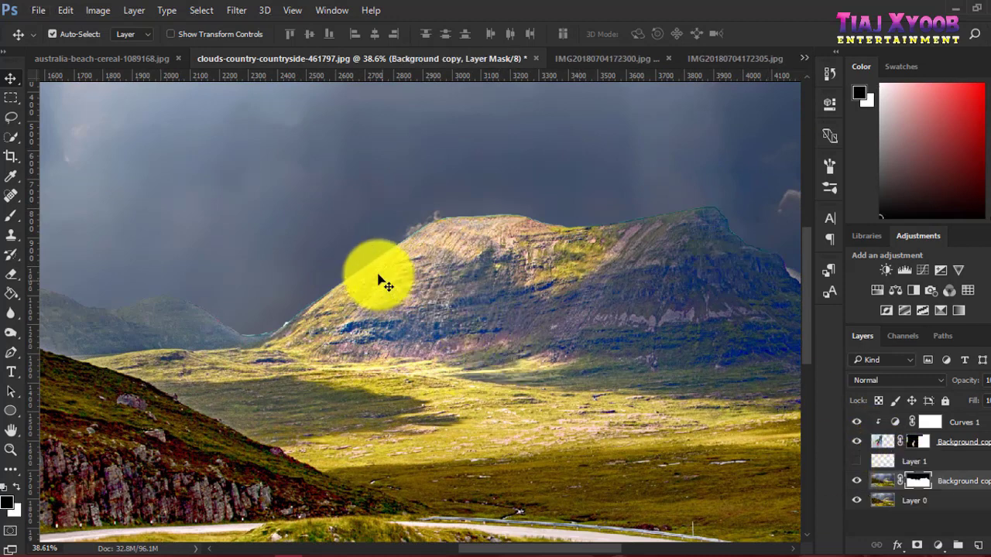
{"action": "left_click", "coordinate": [12, 216]}
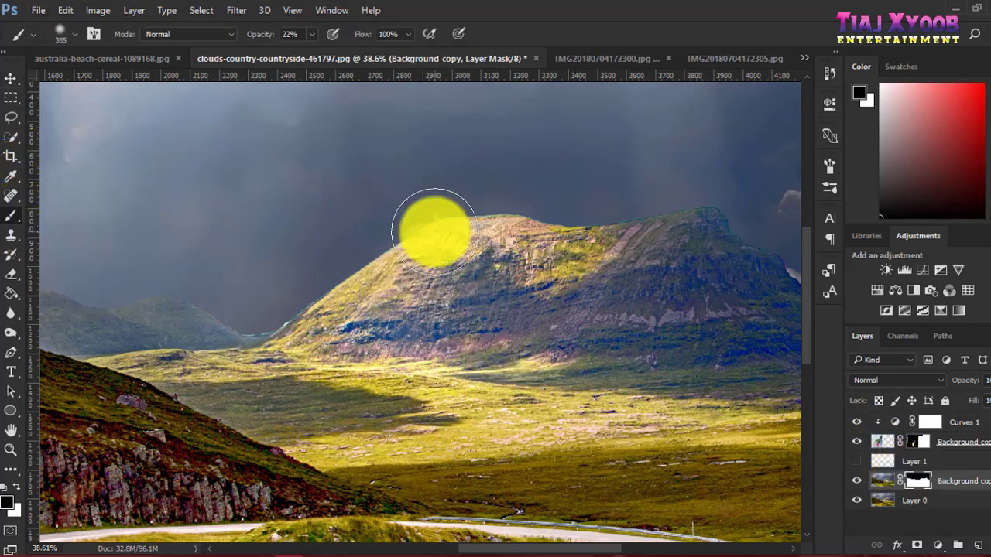
{"action": "right_click", "coordinate": [370, 127]}
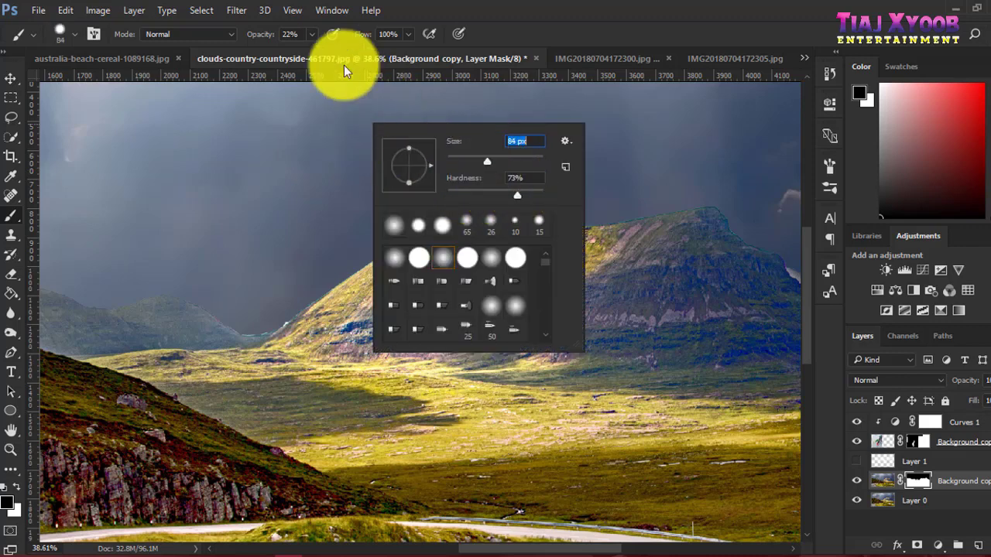
{"action": "left_click", "coordinate": [311, 34]}
{"action": "left_click_drag", "start_coordinate": [316, 41], "coordinate": [432, 53]}
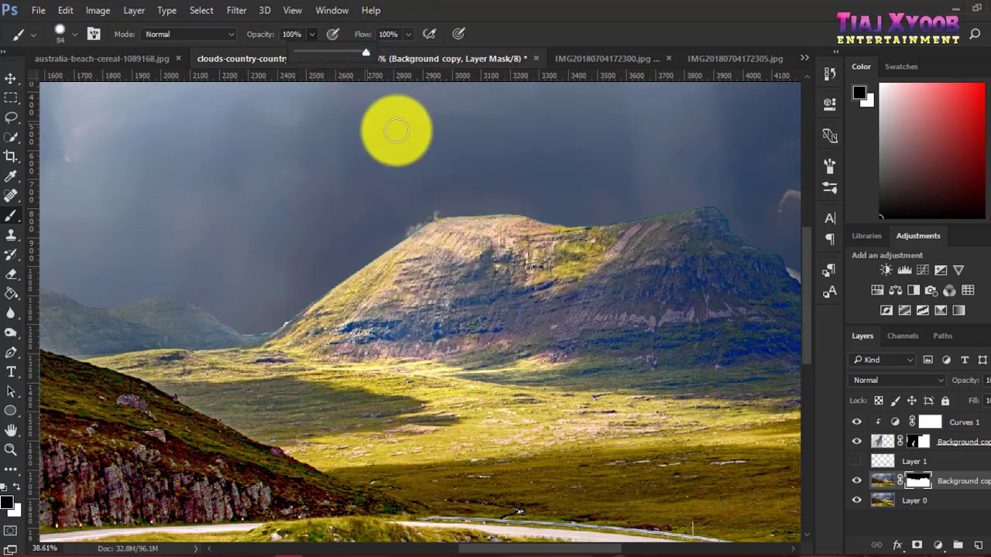
{"action": "scroll", "coordinate": [562, 207], "scroll_direction": "up", "scroll_amount": 2}
{"action": "scroll", "coordinate": [480, 198], "scroll_direction": "up", "scroll_amount": 3}
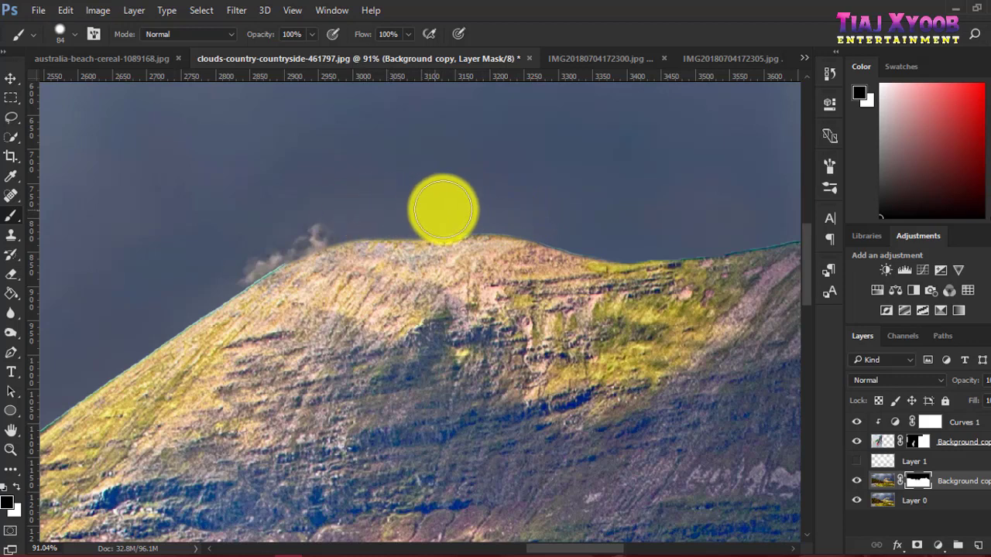
{"action": "scroll", "coordinate": [601, 254], "scroll_direction": "down", "scroll_amount": 2}
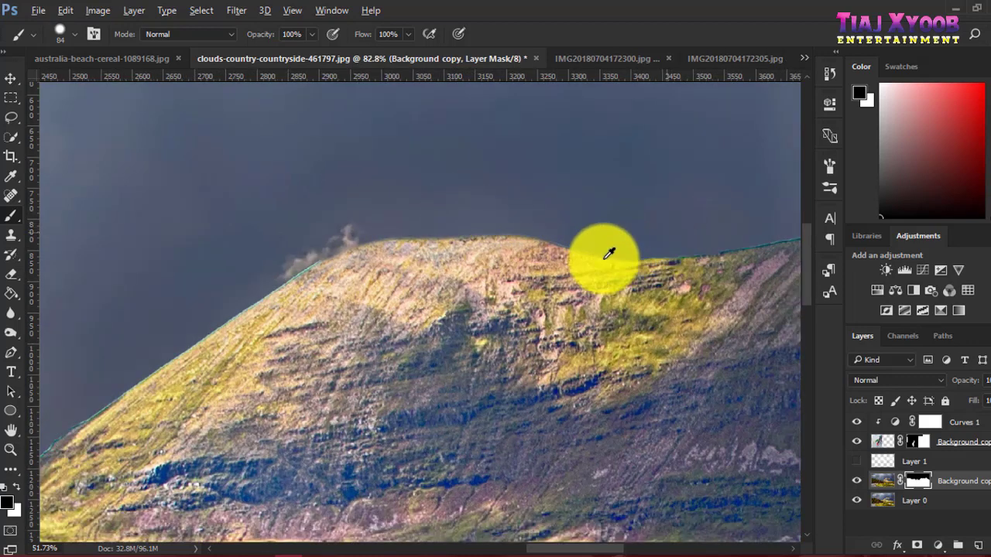
{"action": "scroll", "coordinate": [697, 310], "scroll_direction": "down", "scroll_amount": 3}
{"action": "scroll", "coordinate": [774, 313], "scroll_direction": "up", "scroll_amount": 2}
{"action": "scroll", "coordinate": [778, 303], "scroll_direction": "up", "scroll_amount": 1}
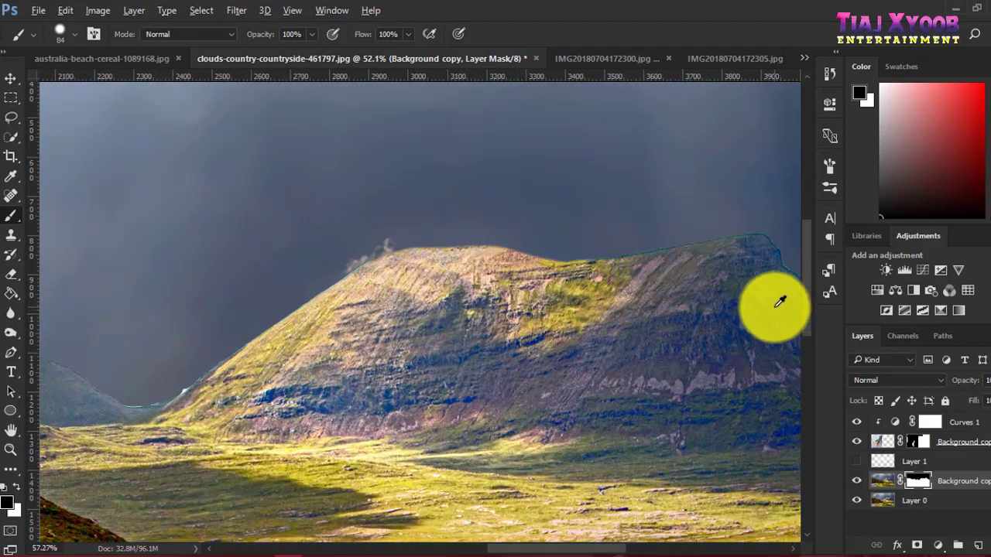
{"action": "scroll", "coordinate": [686, 287], "scroll_direction": "down", "scroll_amount": 1}
{"action": "scroll", "coordinate": [690, 281], "scroll_direction": "down", "scroll_amount": 2}
{"action": "scroll", "coordinate": [691, 282], "scroll_direction": "down", "scroll_amount": 1}
{"action": "scroll", "coordinate": [686, 283], "scroll_direction": "down", "scroll_amount": 1}
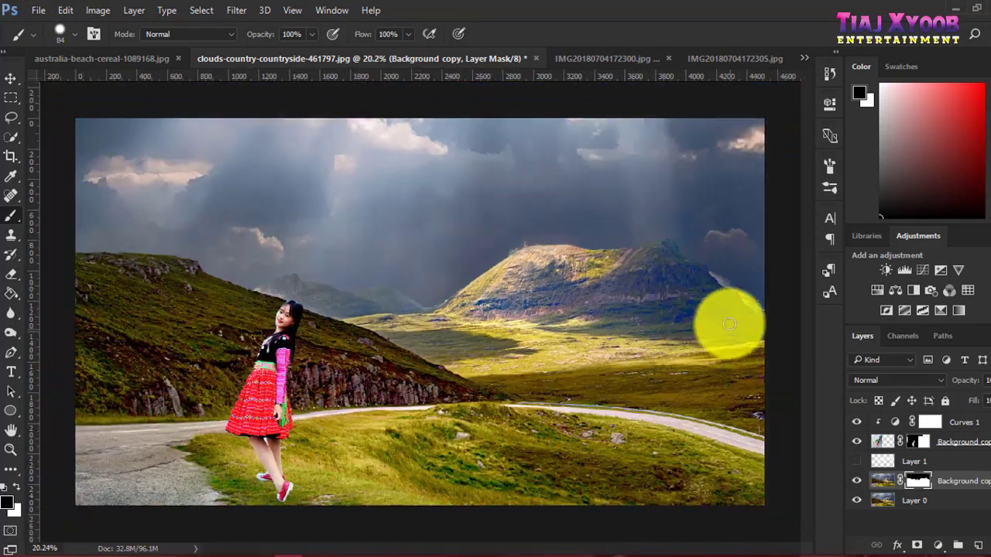
{"action": "scroll", "coordinate": [730, 320], "scroll_direction": "up", "scroll_amount": 2}
{"action": "scroll", "coordinate": [758, 284], "scroll_direction": "up", "scroll_amount": 1}
{"action": "scroll", "coordinate": [804, 279], "scroll_direction": "up", "scroll_amount": 1}
{"action": "scroll", "coordinate": [764, 255], "scroll_direction": "up", "scroll_amount": 1}
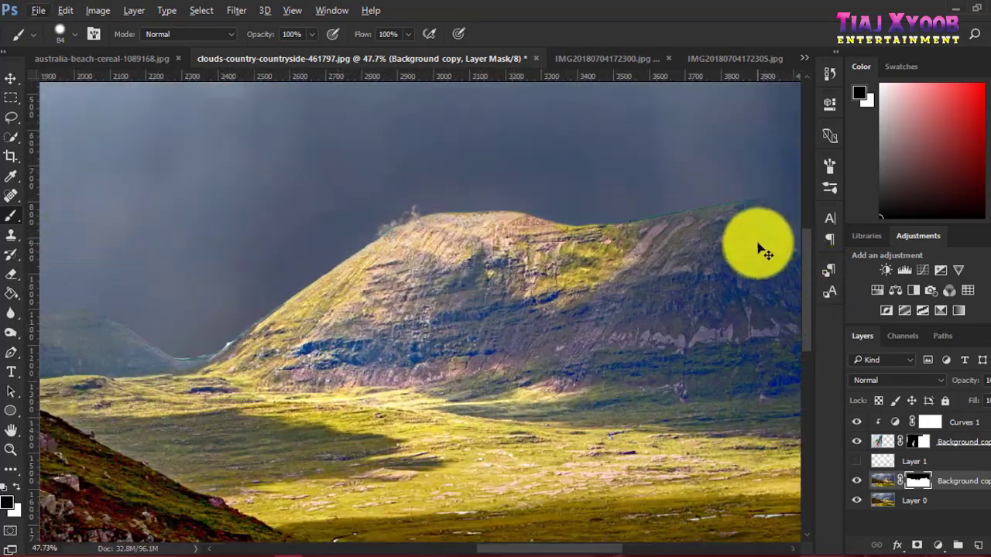
{"action": "scroll", "coordinate": [759, 250], "scroll_direction": "up", "scroll_amount": 1}
{"action": "scroll", "coordinate": [759, 239], "scroll_direction": "up", "scroll_amount": 1}
{"action": "scroll", "coordinate": [588, 172], "scroll_direction": "up", "scroll_amount": 5}
Paint the Background copy mask along the big mountain's ridge to remove the pink fringe in the saddle
{"action": "scroll", "coordinate": [456, 213], "scroll_direction": "up", "scroll_amount": 3}
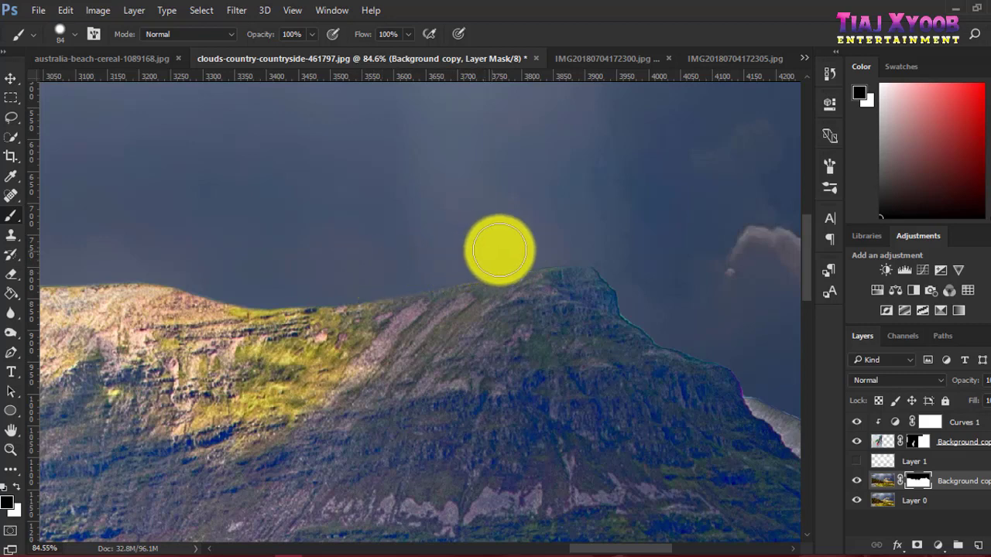
{"action": "scroll", "coordinate": [603, 240], "scroll_direction": "down", "scroll_amount": 1}
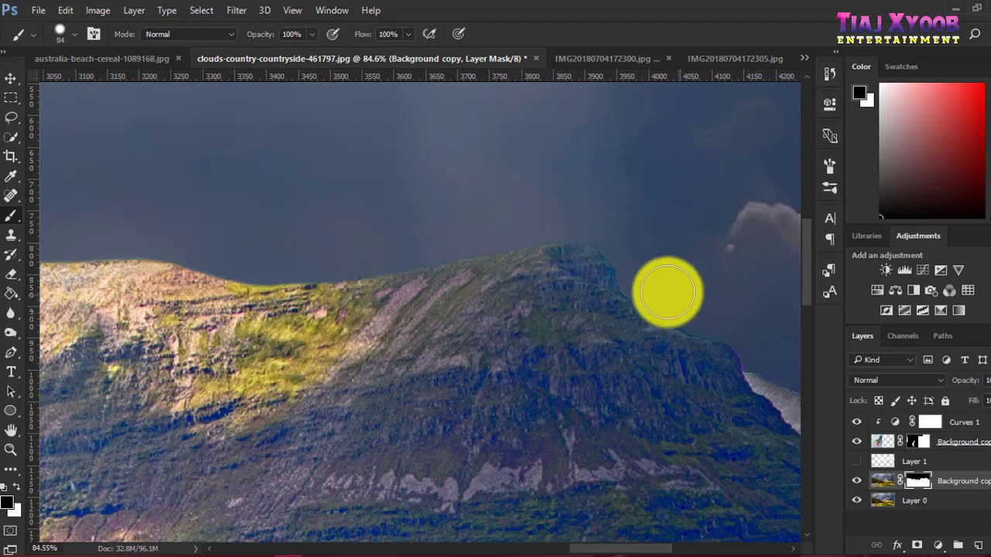
{"action": "scroll", "coordinate": [697, 298], "scroll_direction": "right", "scroll_amount": 3}
{"action": "scroll", "coordinate": [679, 361], "scroll_direction": "right", "scroll_amount": 2}
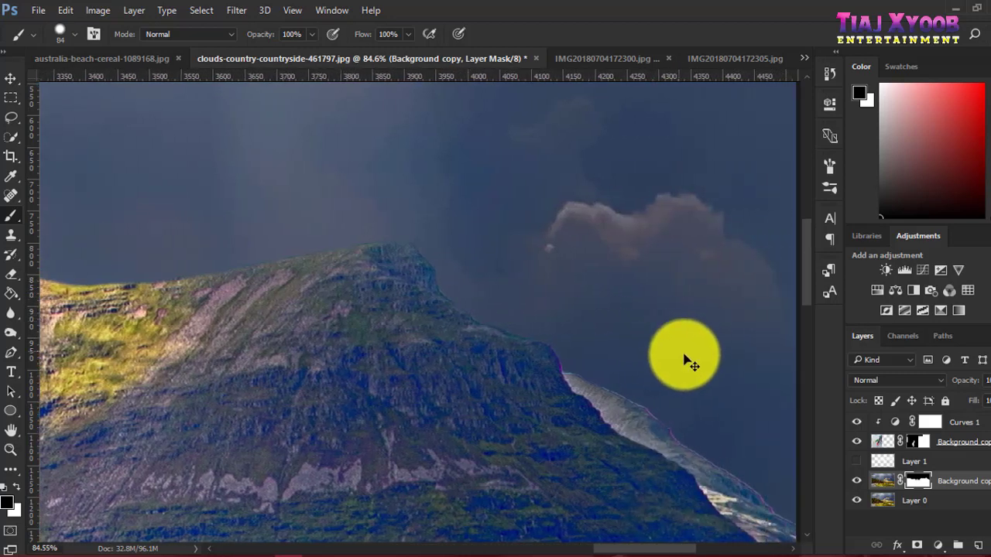
{"action": "scroll", "coordinate": [619, 355], "scroll_direction": "right", "scroll_amount": 1}
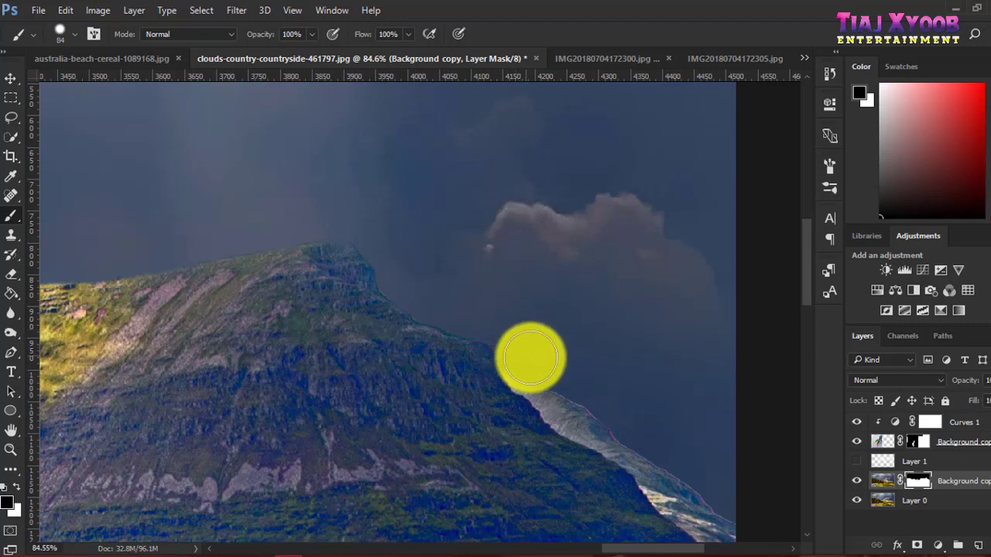
{"action": "mouse_move", "coordinate": [582, 375]}
{"action": "left_mouse_down"}
{"action": "mouse_move", "coordinate": [635, 413]}
{"action": "mouse_move", "coordinate": [570, 372]}
{"action": "mouse_move", "coordinate": [684, 454]}
{"action": "mouse_move", "coordinate": [778, 498]}
{"action": "mouse_move", "coordinate": [438, 354]}
{"action": "mouse_move", "coordinate": [403, 376]}
{"action": "mouse_move", "coordinate": [194, 383]}
{"action": "mouse_move", "coordinate": [122, 349]}
{"action": "mouse_move", "coordinate": [232, 317]}
{"action": "mouse_move", "coordinate": [389, 296]}
{"action": "mouse_move", "coordinate": [442, 320]}
{"action": "mouse_move", "coordinate": [397, 340]}
{"action": "left_mouse_up"}
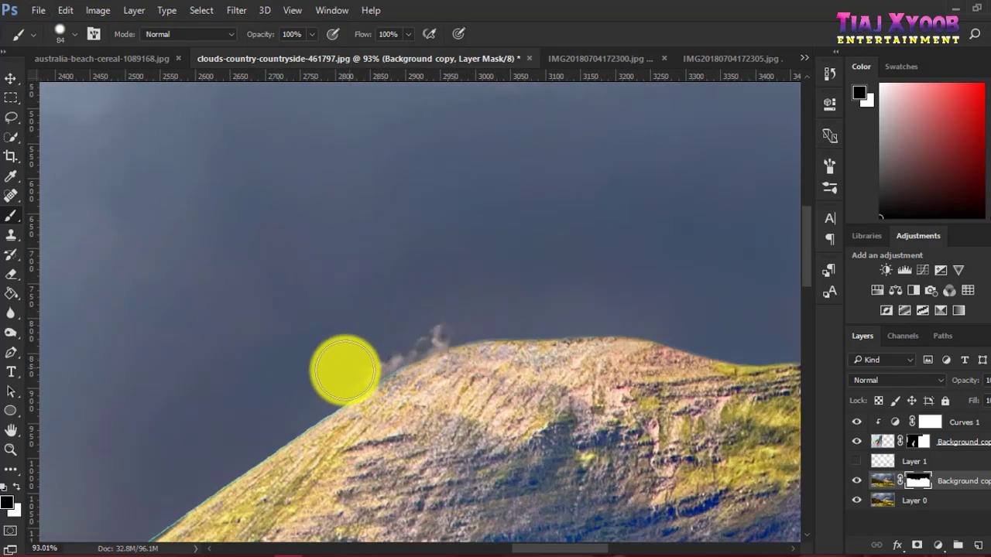
{"action": "scroll", "coordinate": [287, 380], "scroll_direction": "down", "scroll_amount": 2}
{"action": "scroll", "coordinate": [193, 358], "scroll_direction": "down", "scroll_amount": 2}
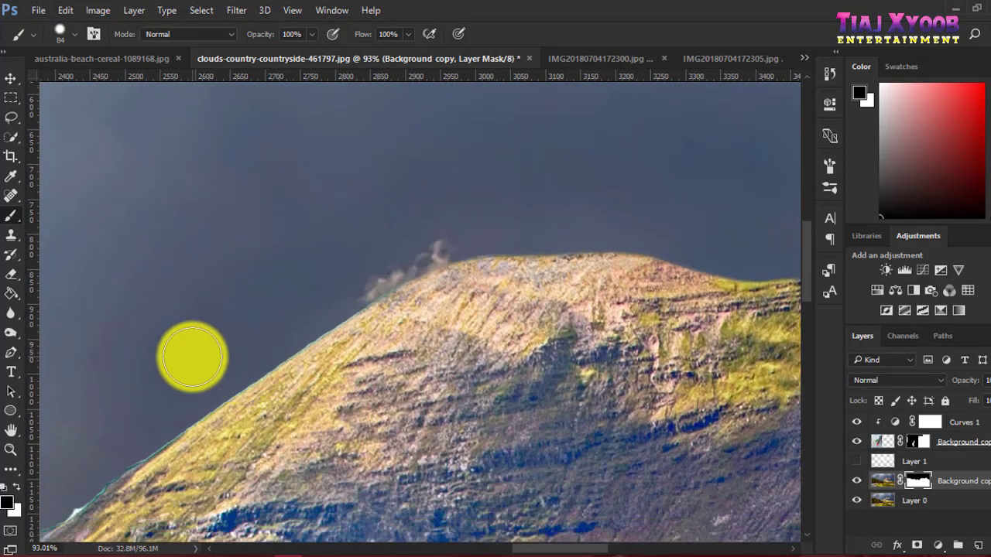
{"action": "scroll", "coordinate": [123, 445], "scroll_direction": "left", "scroll_amount": 2}
{"action": "scroll", "coordinate": [110, 509], "scroll_direction": "left", "scroll_amount": 2}
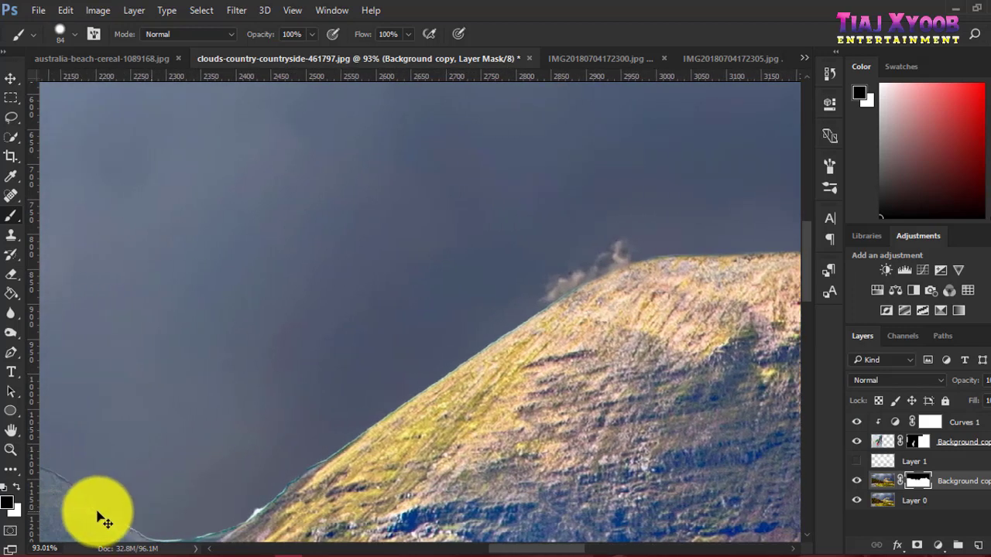
{"action": "scroll", "coordinate": [100, 519], "scroll_direction": "left", "scroll_amount": 1}
{"action": "scroll", "coordinate": [165, 464], "scroll_direction": "down", "scroll_amount": 2}
{"action": "scroll", "coordinate": [186, 416], "scroll_direction": "down", "scroll_amount": 2}
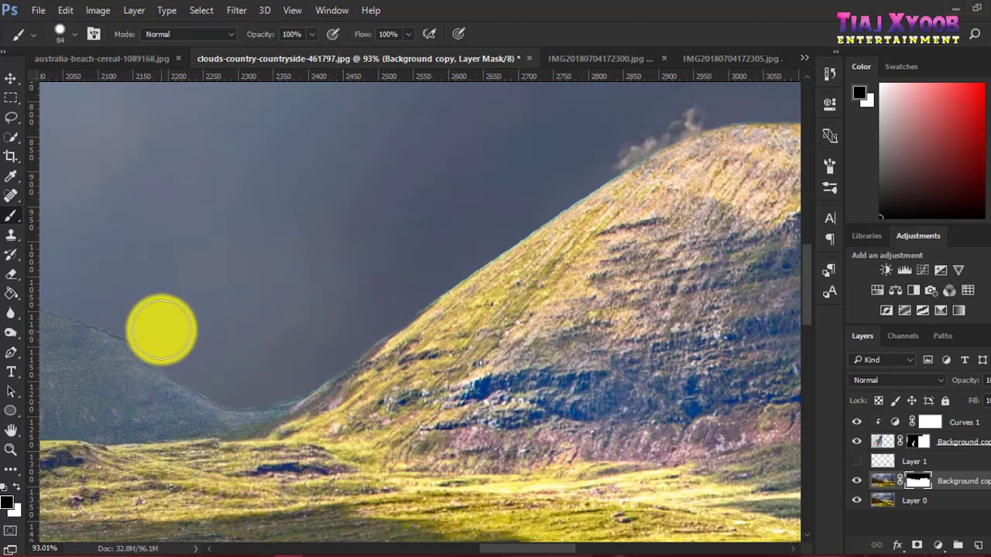
Brush the mask along the left hillside slope and distant summit for a cleaner skyline
{"action": "left_click_drag", "start_coordinate": [140, 319], "coordinate": [379, 314]}
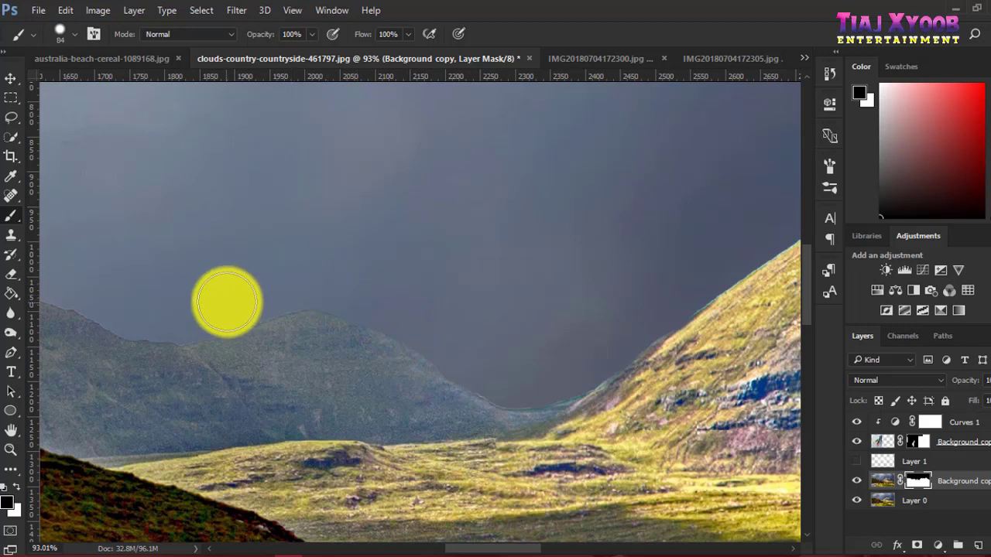
{"action": "scroll", "coordinate": [73, 305], "scroll_direction": "left", "scroll_amount": 2}
{"action": "scroll", "coordinate": [72, 305], "scroll_direction": "left", "scroll_amount": 2}
{"action": "scroll", "coordinate": [73, 305], "scroll_direction": "left", "scroll_amount": 2}
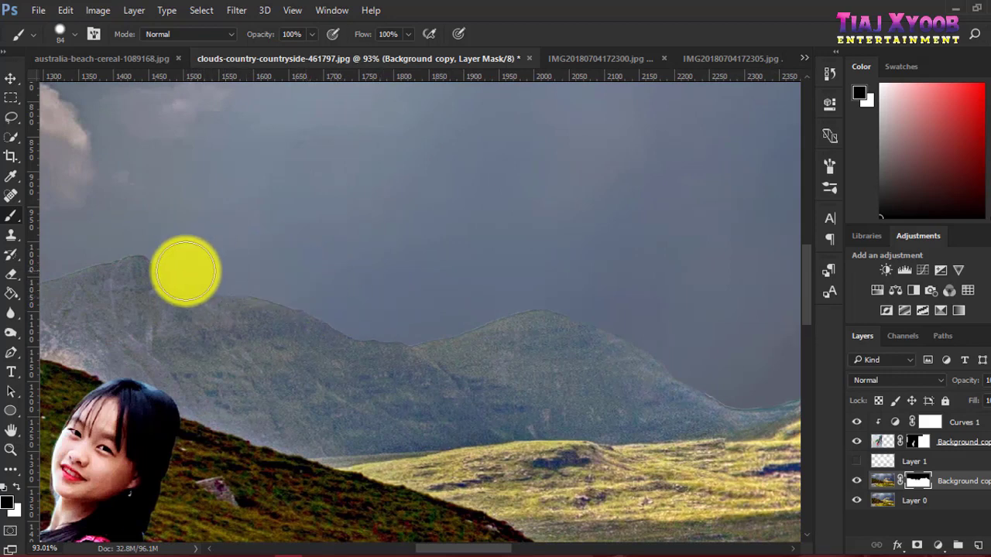
{"action": "scroll", "coordinate": [130, 283], "scroll_direction": "left", "scroll_amount": 2}
{"action": "scroll", "coordinate": [133, 285], "scroll_direction": "left", "scroll_amount": 2}
{"action": "scroll", "coordinate": [201, 266], "scroll_direction": "left", "scroll_amount": 1}
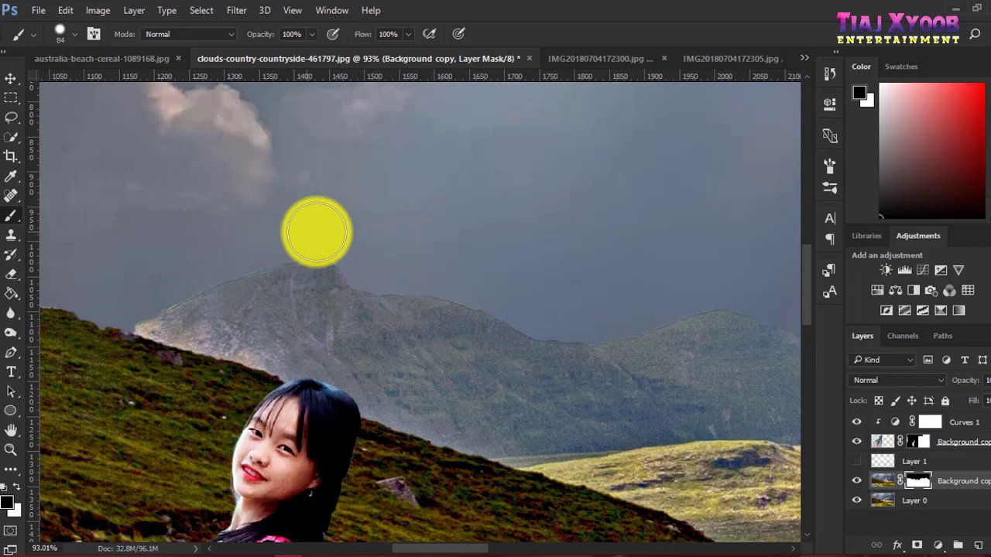
{"action": "left_click_drag", "start_coordinate": [353, 228], "coordinate": [264, 237]}
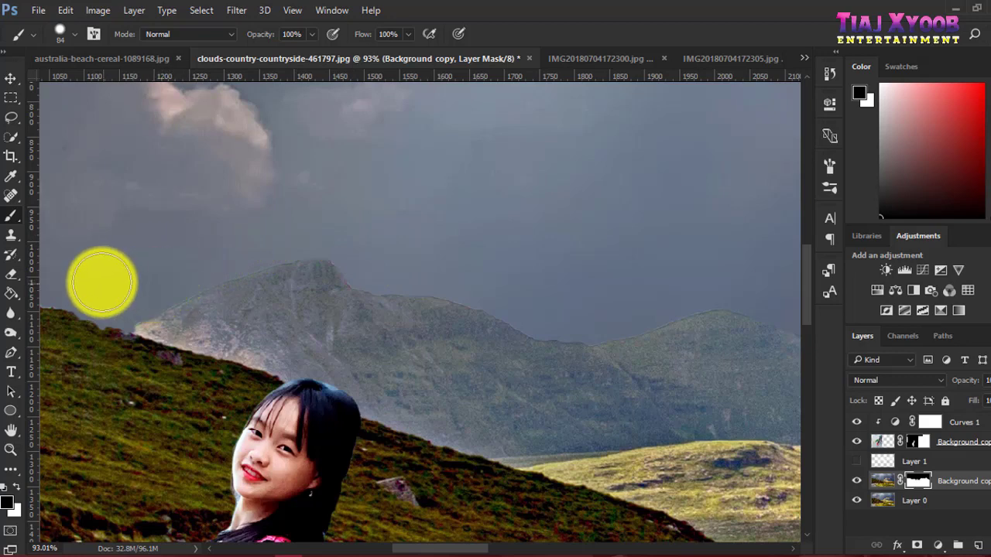
{"action": "scroll", "coordinate": [347, 232], "scroll_direction": "right", "scroll_amount": 3}
{"action": "scroll", "coordinate": [534, 287], "scroll_direction": "right", "scroll_amount": 3}
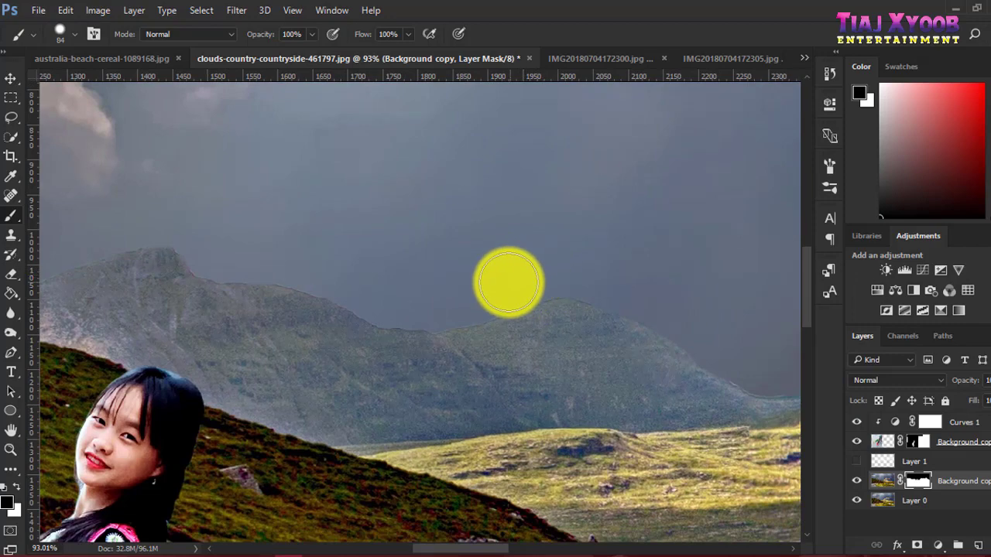
{"action": "scroll", "coordinate": [507, 265], "scroll_direction": "down", "scroll_amount": 4}
Pan around the canvas and show Layer 1 to check its effect
{"action": "scroll", "coordinate": [690, 298], "scroll_direction": "down", "scroll_amount": 2}
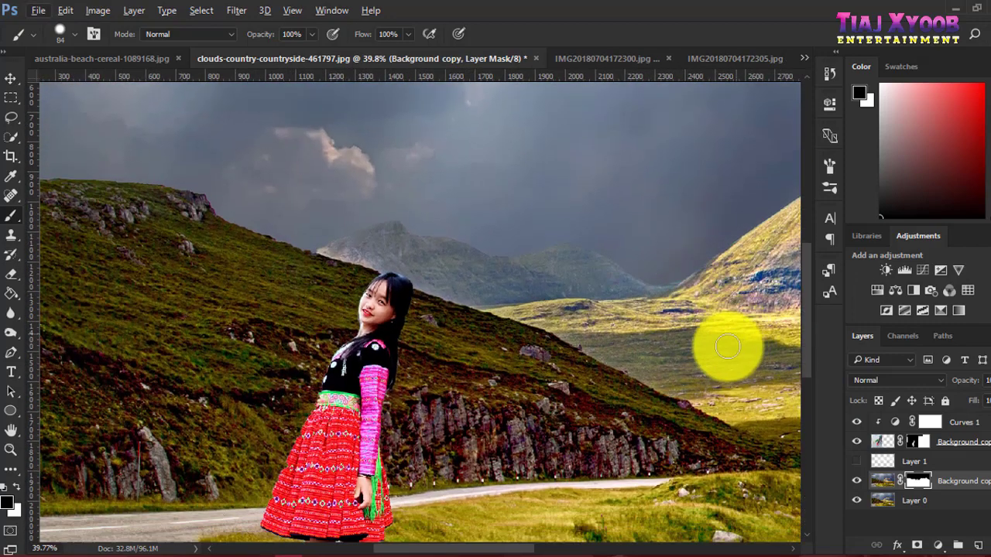
{"action": "scroll", "coordinate": [782, 290], "scroll_direction": "right", "scroll_amount": 2}
{"action": "scroll", "coordinate": [692, 299], "scroll_direction": "right", "scroll_amount": 1}
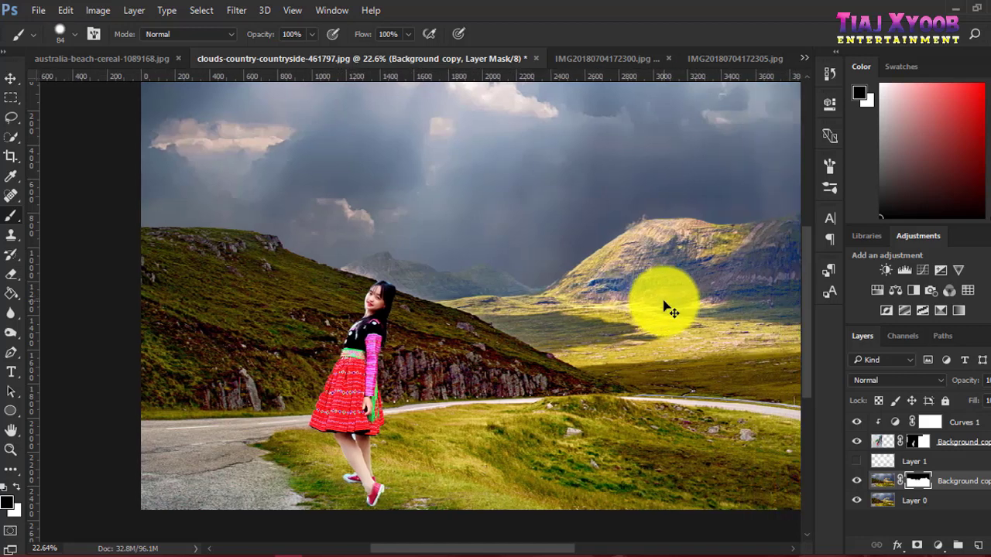
{"action": "scroll", "coordinate": [663, 298], "scroll_direction": "right", "scroll_amount": 2}
{"action": "scroll", "coordinate": [668, 325], "scroll_direction": "right", "scroll_amount": 2}
{"action": "scroll", "coordinate": [542, 325], "scroll_direction": "right", "scroll_amount": 1}
{"action": "scroll", "coordinate": [440, 336], "scroll_direction": "left", "scroll_amount": 2}
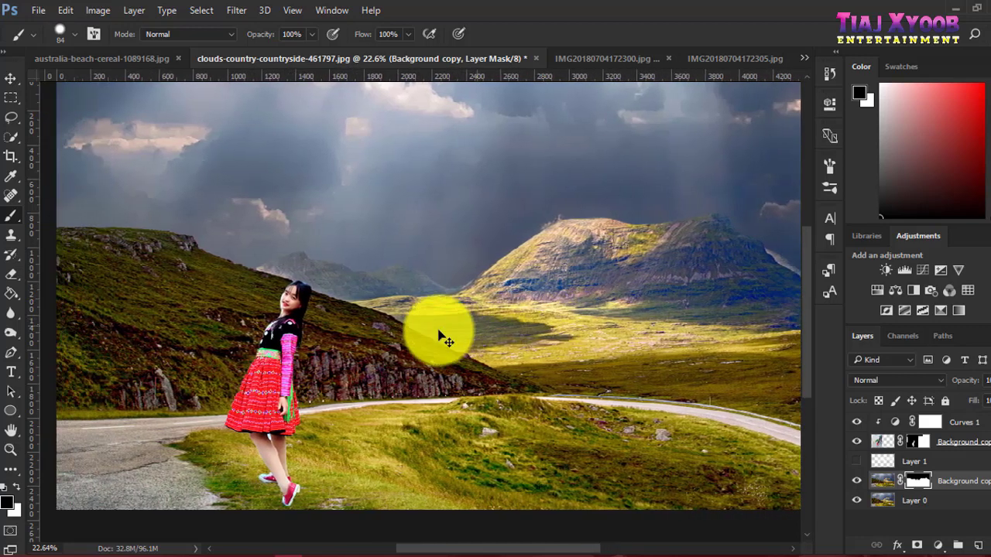
{"action": "scroll", "coordinate": [487, 325], "scroll_direction": "left", "scroll_amount": 1}
{"action": "scroll", "coordinate": [565, 309], "scroll_direction": "right", "scroll_amount": 1}
{"action": "scroll", "coordinate": [635, 155], "scroll_direction": "up", "scroll_amount": 2}
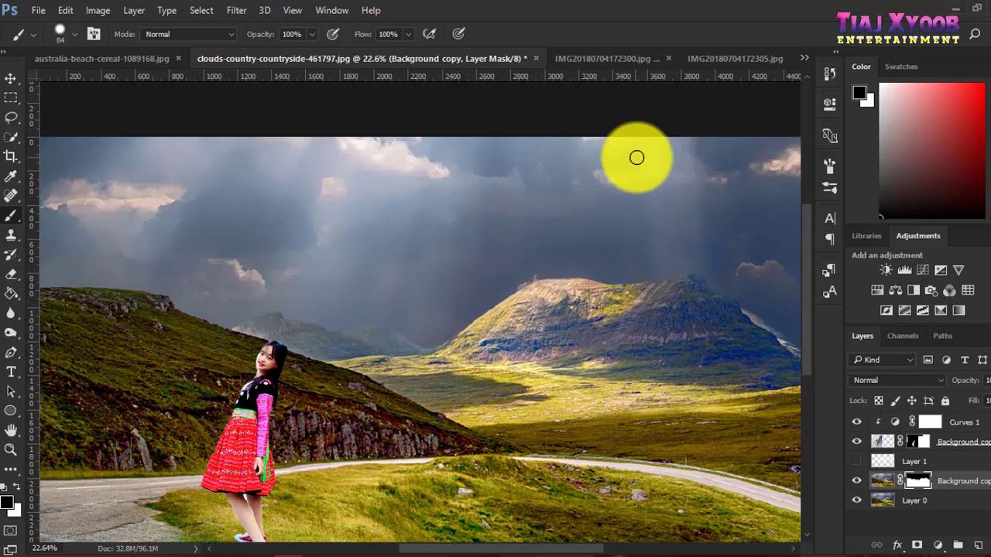
{"action": "scroll", "coordinate": [697, 232], "scroll_direction": "up", "scroll_amount": 1}
{"action": "left_click", "coordinate": [856, 461]}
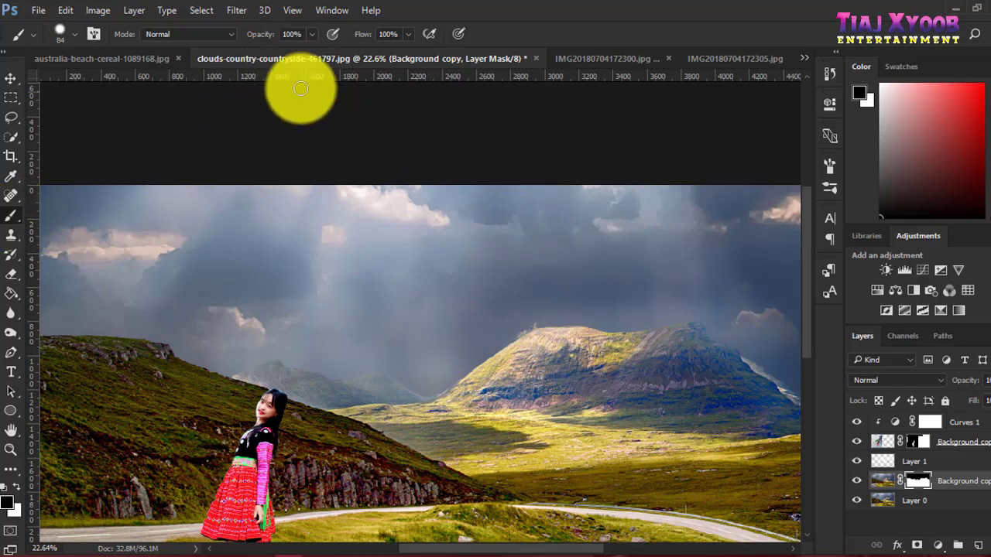
Set the brush to 31% opacity, 0% hardness and 275 px, then select Layer 0
{"action": "left_click_drag", "start_coordinate": [317, 35], "coordinate": [292, 58]}
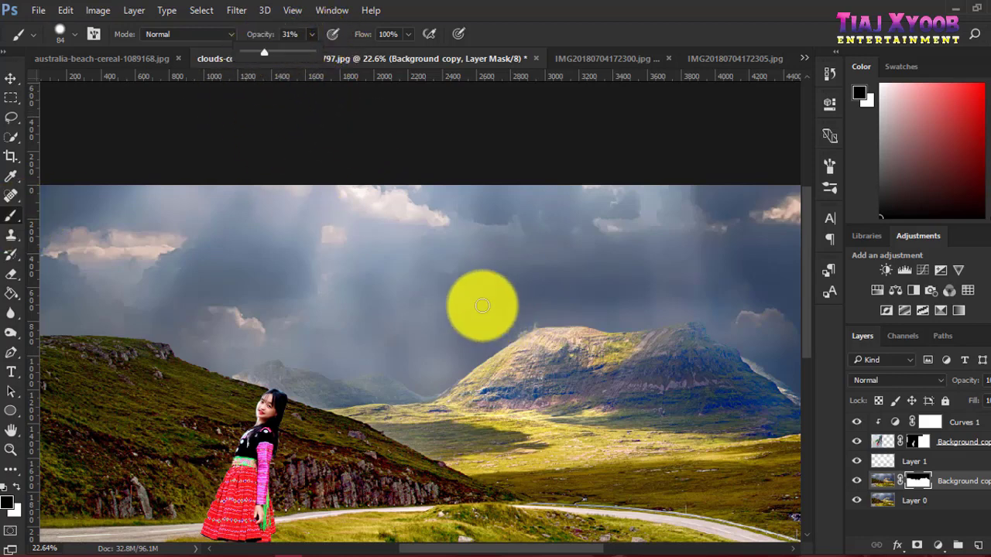
{"action": "right_click", "coordinate": [374, 259]}
{"action": "left_click_drag", "start_coordinate": [512, 330], "coordinate": [442, 321]}
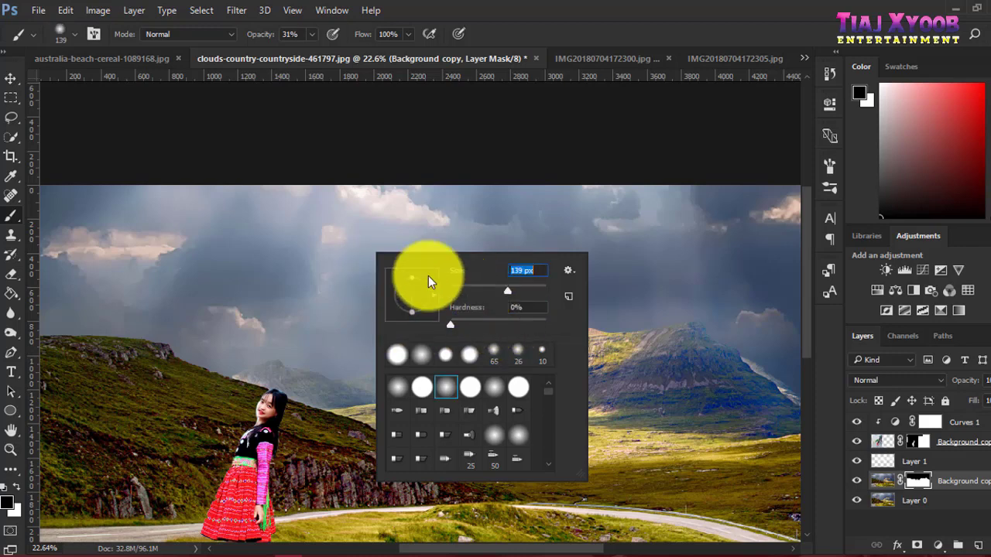
{"action": "left_click_drag", "start_coordinate": [508, 286], "coordinate": [524, 288]}
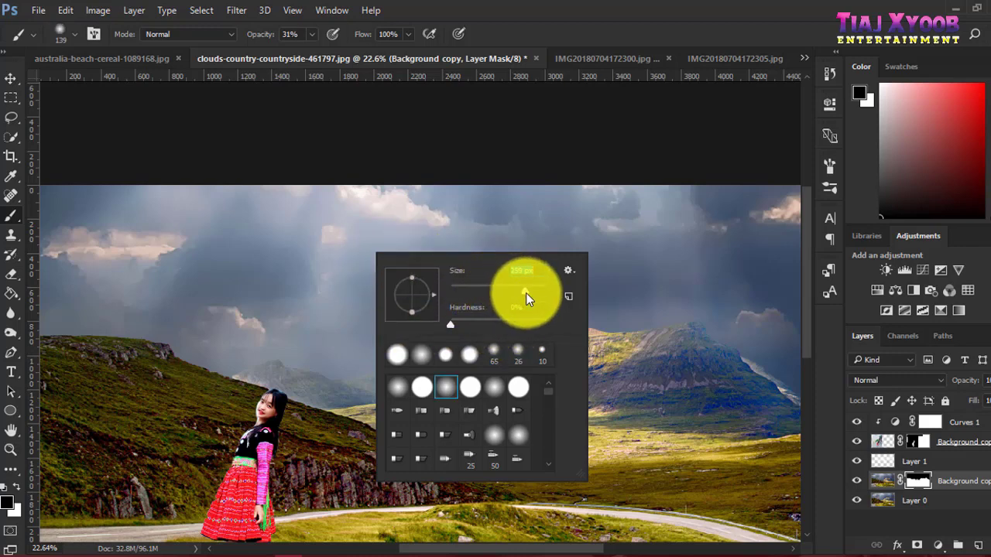
{"action": "left_click", "coordinate": [328, 239]}
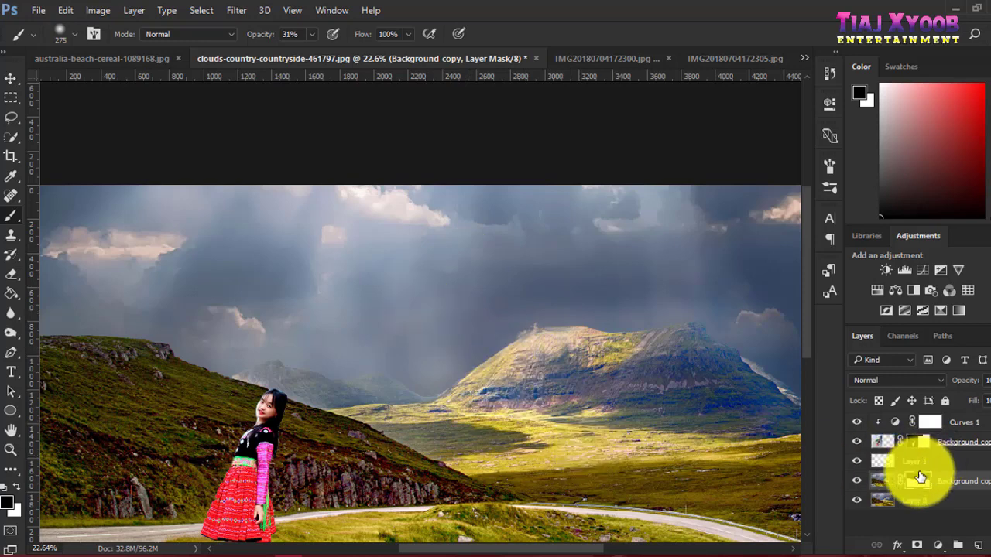
{"action": "left_click", "coordinate": [914, 499]}
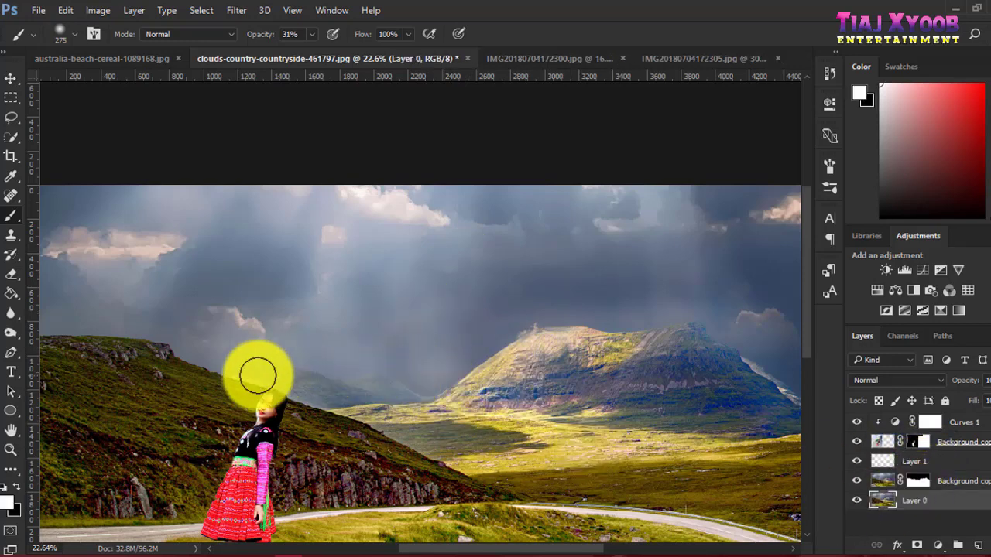
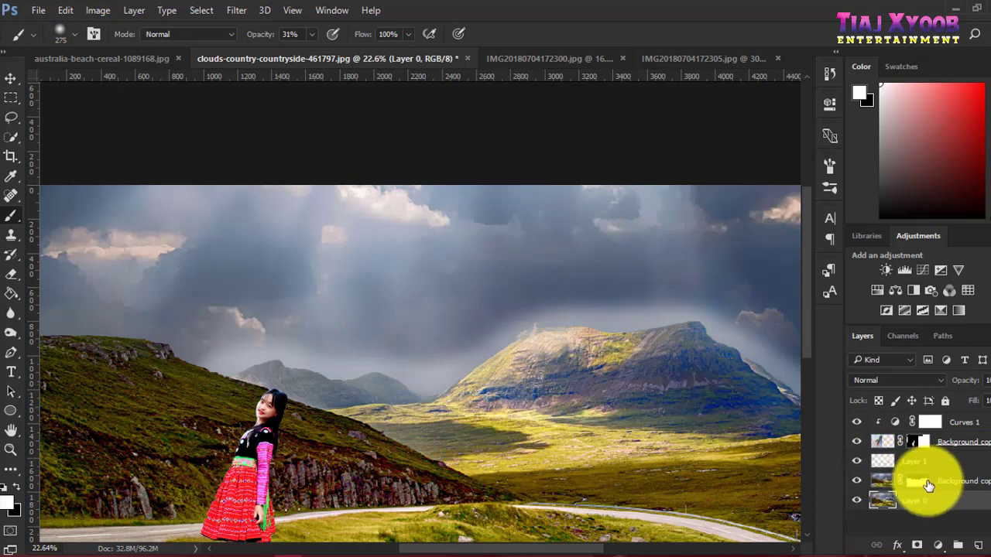
Undo the last stroke, then paint light haze along the mountain top on a new layer
{"action": "key", "text": "ctrl+z"}
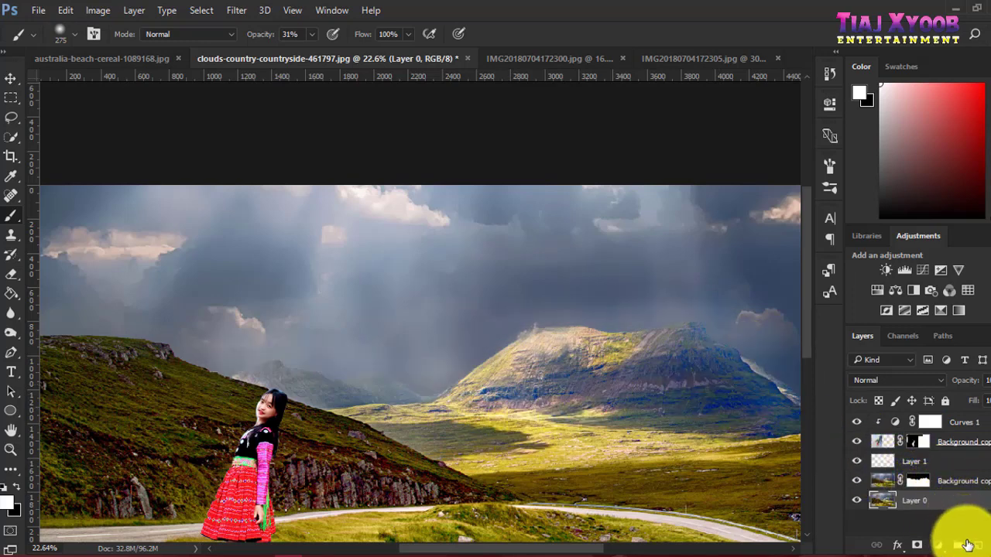
{"action": "left_click", "coordinate": [975, 547]}
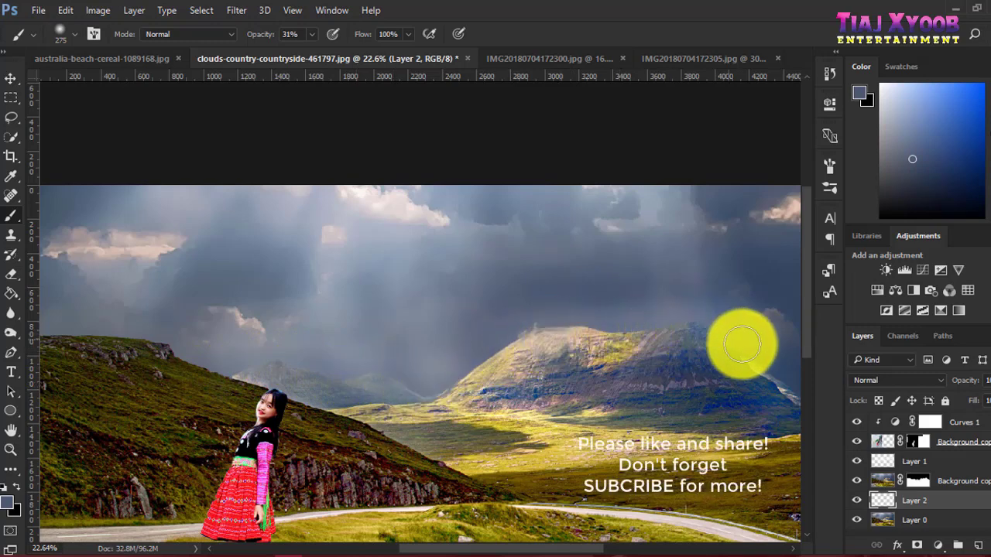
{"action": "left_click_drag", "start_coordinate": [531, 343], "coordinate": [802, 413]}
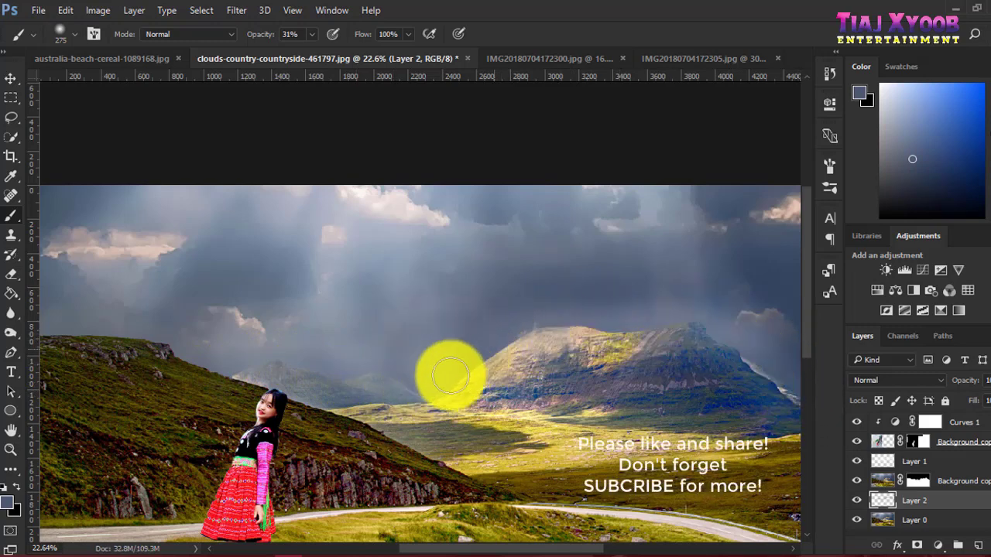
Paint a soft-light brush stroke across the valley on Soft Light Layer 1
{"action": "left_click", "coordinate": [914, 463]}
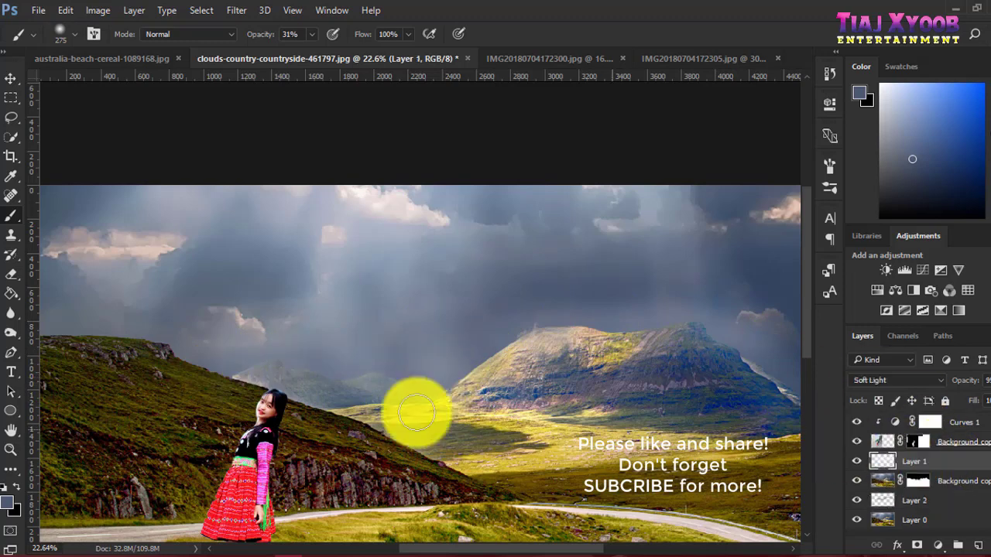
{"action": "mouse_move", "coordinate": [321, 365]}
{"action": "left_mouse_down"}
{"action": "mouse_move", "coordinate": [455, 382]}
{"action": "mouse_move", "coordinate": [666, 324]}
{"action": "left_mouse_up"}
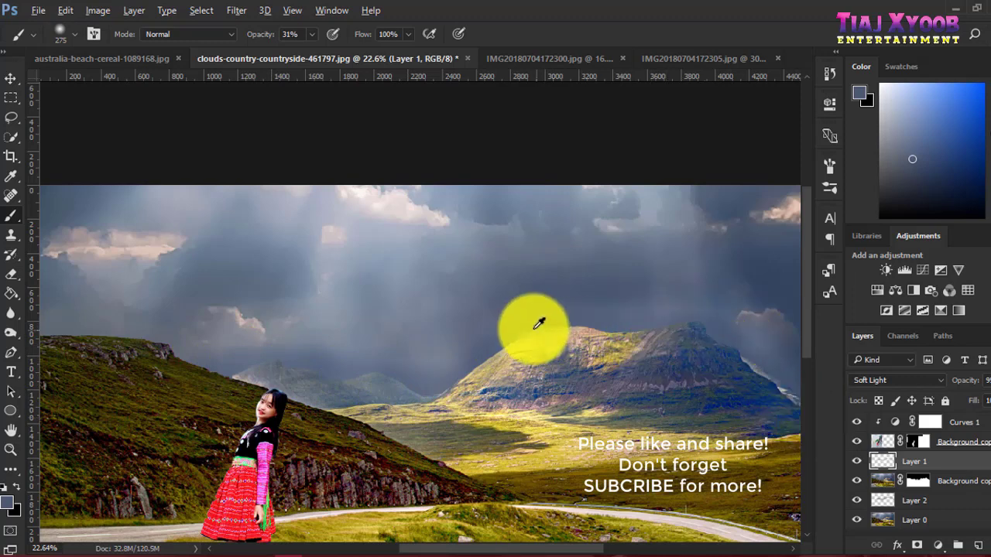
{"action": "scroll", "coordinate": [531, 327], "scroll_direction": "down", "scroll_amount": 1}
{"action": "scroll", "coordinate": [557, 326], "scroll_direction": "down", "scroll_amount": 2}
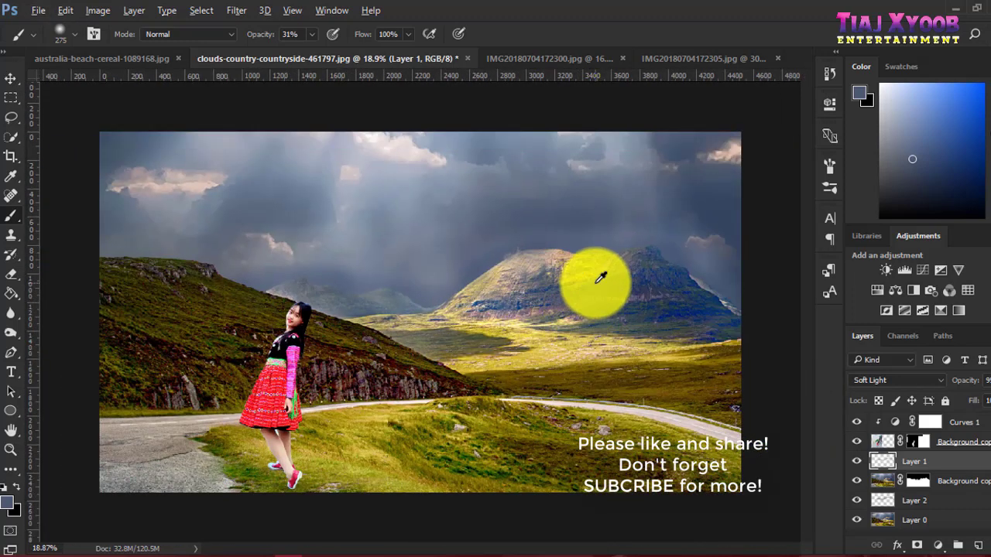
{"action": "scroll", "coordinate": [601, 277], "scroll_direction": "down", "scroll_amount": 1}
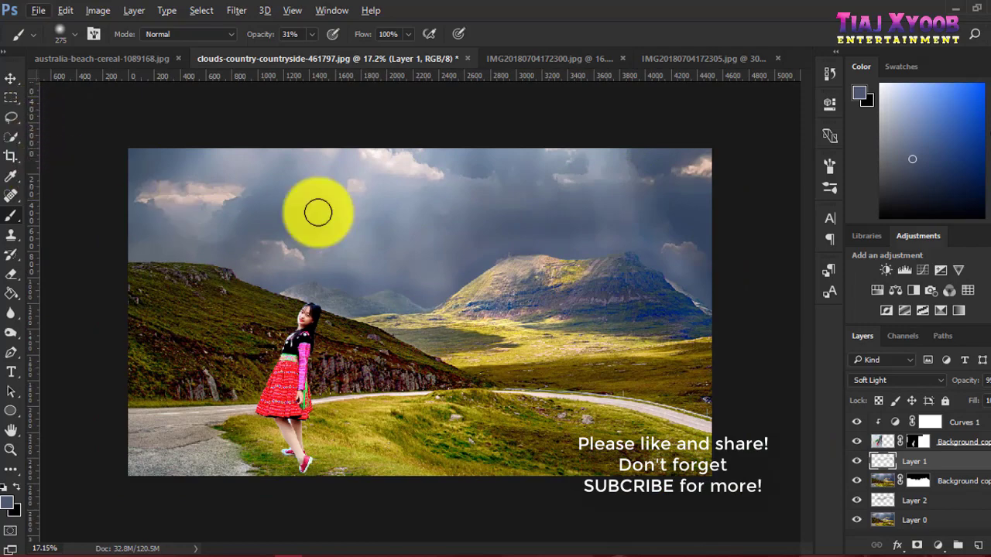
{"action": "scroll", "coordinate": [464, 247], "scroll_direction": "down", "scroll_amount": 1}
{"action": "scroll", "coordinate": [503, 286], "scroll_direction": "down", "scroll_amount": 1}
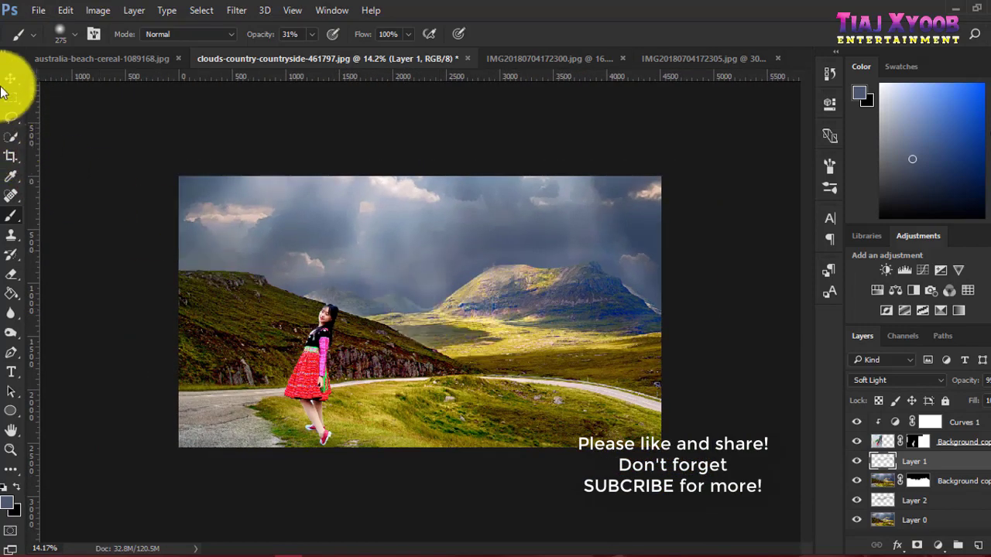
{"action": "left_click", "coordinate": [11, 78]}
{"action": "scroll", "coordinate": [287, 376], "scroll_direction": "up", "scroll_amount": 2}
{"action": "scroll", "coordinate": [227, 415], "scroll_direction": "up", "scroll_amount": 2}
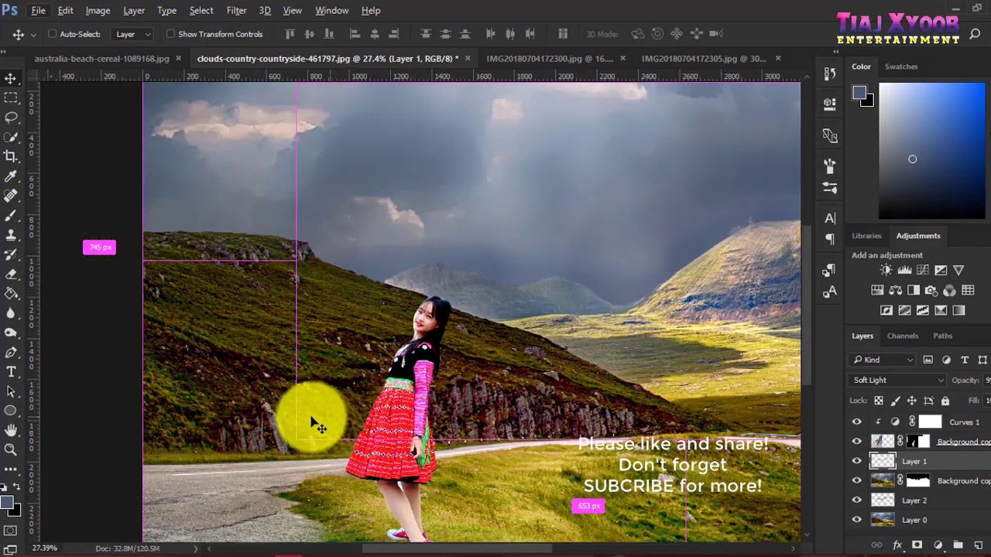
{"action": "scroll", "coordinate": [317, 424], "scroll_direction": "down", "scroll_amount": 2}
{"action": "left_click", "coordinate": [856, 441]}
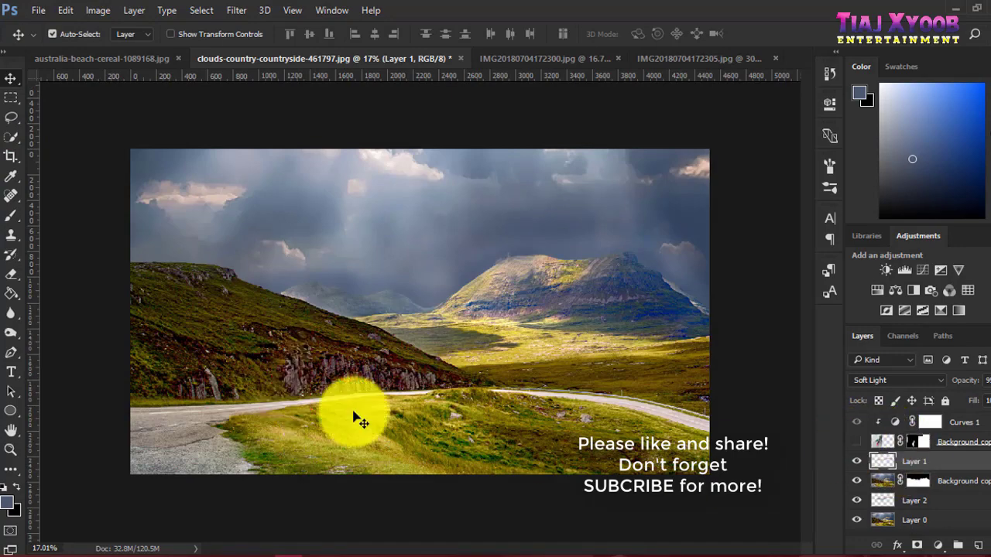
{"action": "scroll", "coordinate": [482, 274], "scroll_direction": "up", "scroll_amount": 2}
{"action": "scroll", "coordinate": [518, 257], "scroll_direction": "up", "scroll_amount": 1}
{"action": "scroll", "coordinate": [363, 318], "scroll_direction": "down", "scroll_amount": 3}
{"action": "scroll", "coordinate": [284, 326], "scroll_direction": "up", "scroll_amount": 1}
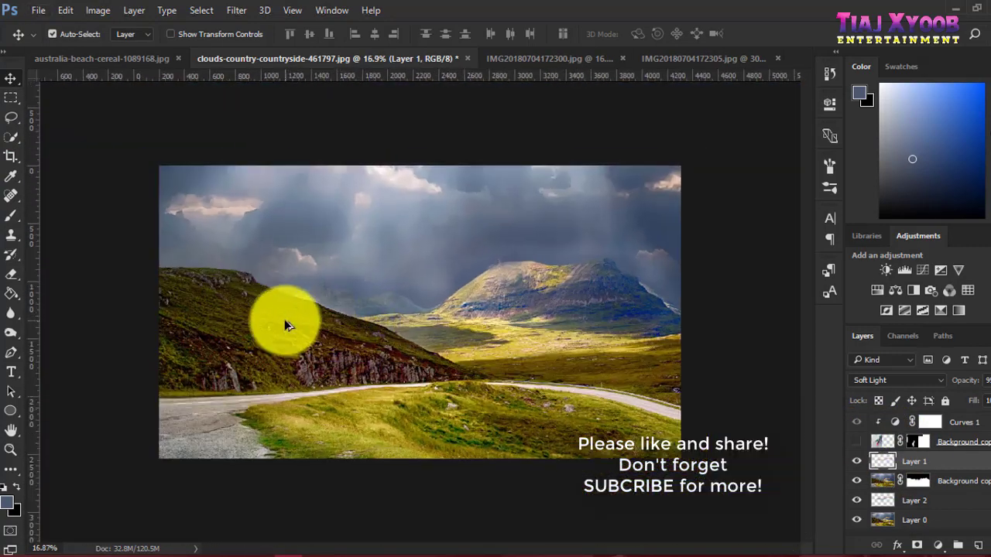
{"action": "scroll", "coordinate": [284, 326], "scroll_direction": "up", "scroll_amount": 1}
{"action": "left_click", "coordinate": [856, 441]}
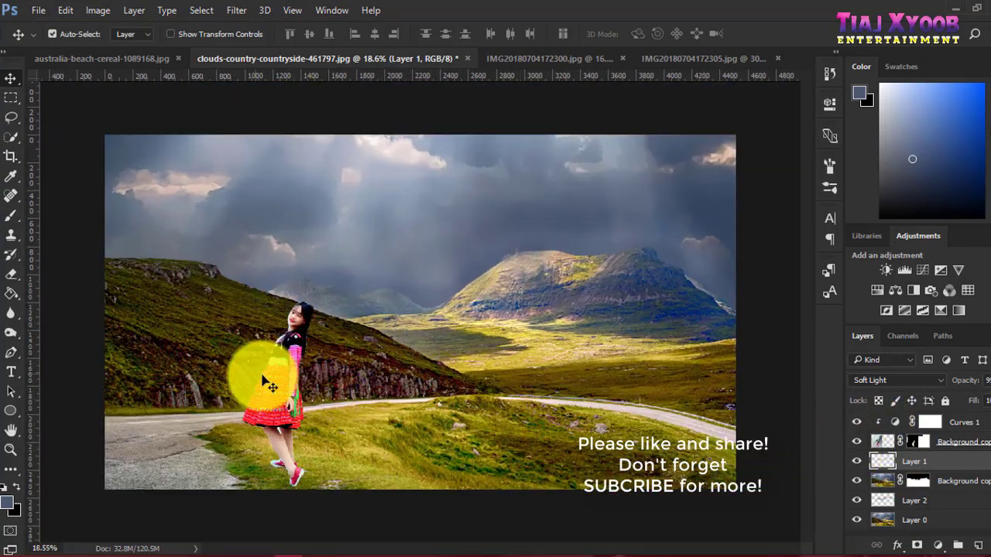
{"action": "scroll", "coordinate": [240, 333], "scroll_direction": "up", "scroll_amount": 2}
{"action": "scroll", "coordinate": [259, 325], "scroll_direction": "up", "scroll_amount": 2}
{"action": "scroll", "coordinate": [260, 319], "scroll_direction": "up", "scroll_amount": 1}
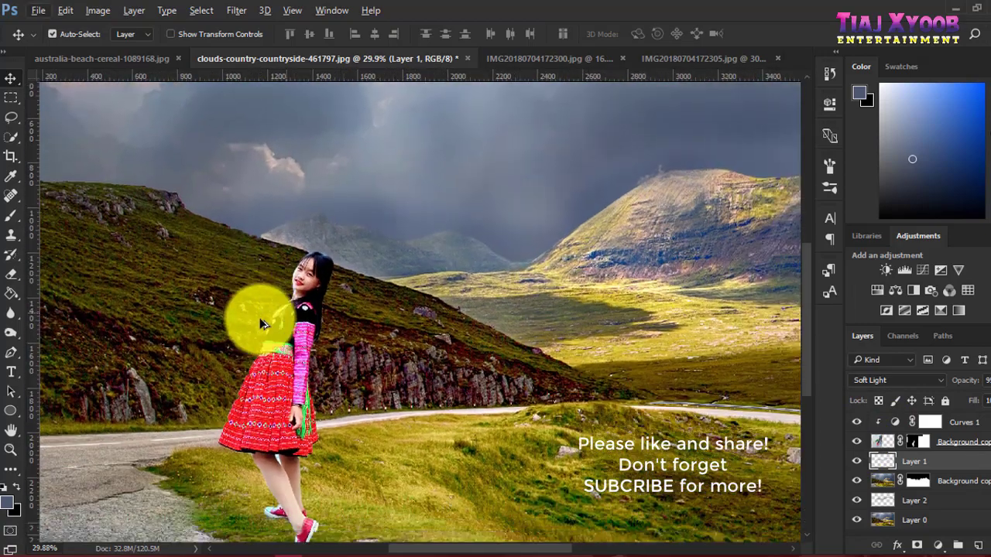
{"action": "scroll", "coordinate": [260, 322], "scroll_direction": "down", "scroll_amount": 1}
{"action": "scroll", "coordinate": [252, 315], "scroll_direction": "down", "scroll_amount": 2}
{"action": "scroll", "coordinate": [269, 377], "scroll_direction": "down", "scroll_amount": 1}
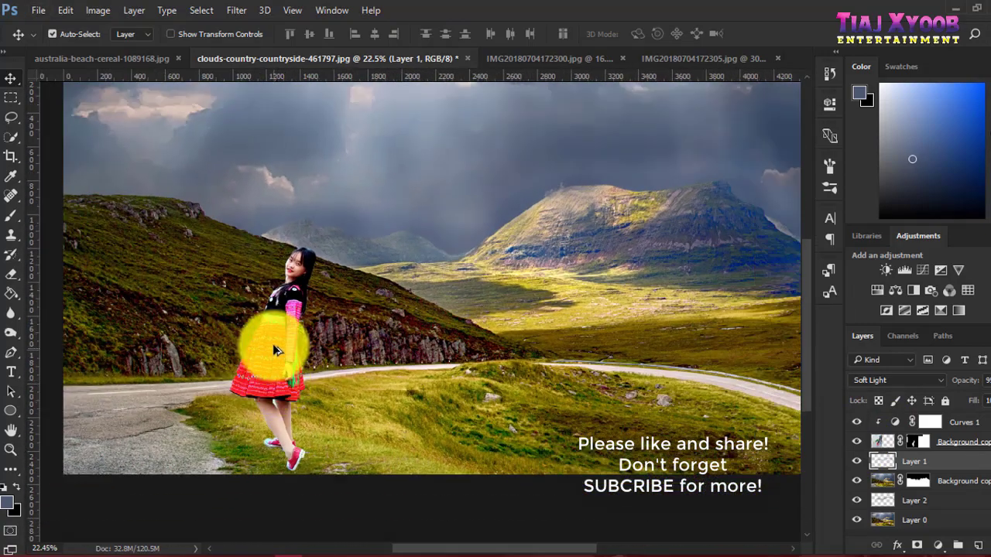
{"action": "scroll", "coordinate": [233, 332], "scroll_direction": "up", "scroll_amount": 1}
{"action": "scroll", "coordinate": [202, 321], "scroll_direction": "down", "scroll_amount": 1}
{"action": "scroll", "coordinate": [236, 331], "scroll_direction": "up", "scroll_amount": 1}
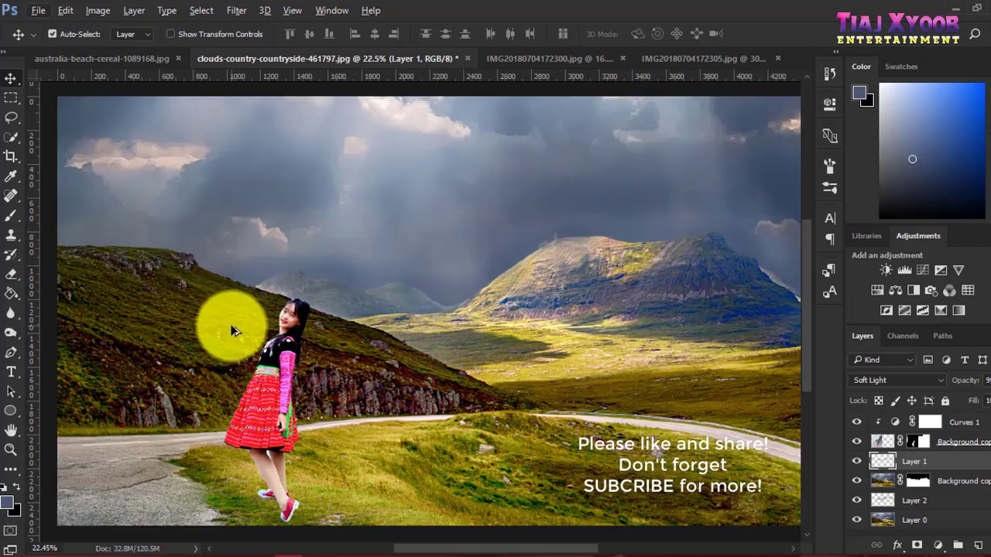
{"action": "scroll", "coordinate": [265, 416], "scroll_direction": "up", "scroll_amount": 1}
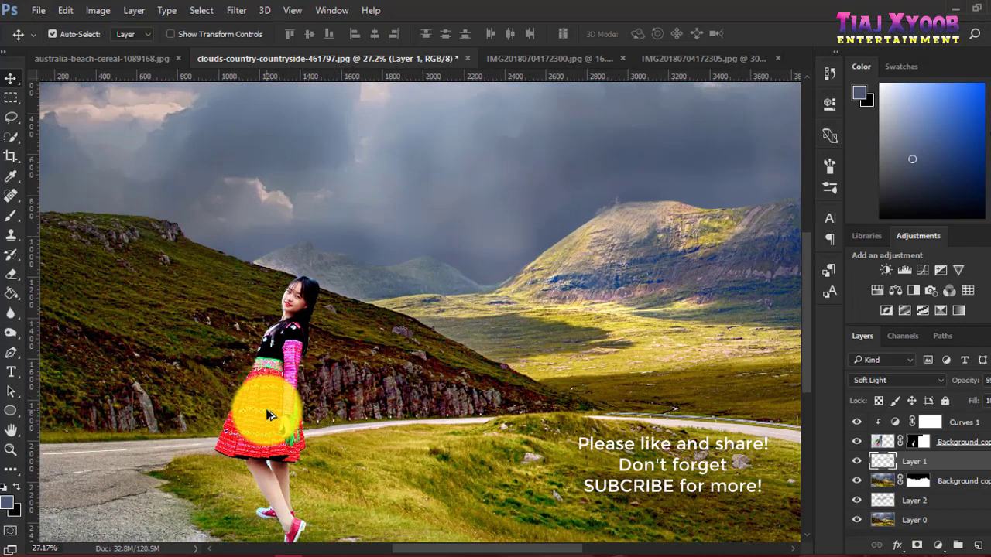
{"action": "scroll", "coordinate": [266, 415], "scroll_direction": "down", "scroll_amount": 1}
{"action": "left_click", "coordinate": [964, 424]}
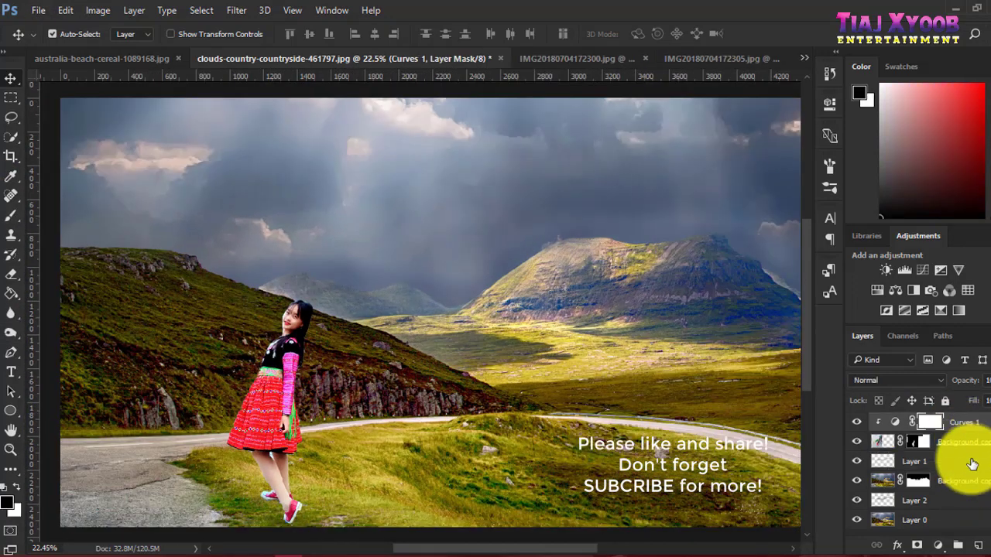
Group the selected layers down to Layer 0 and add an empty layer above the group
{"action": "left_click", "coordinate": [958, 524]}
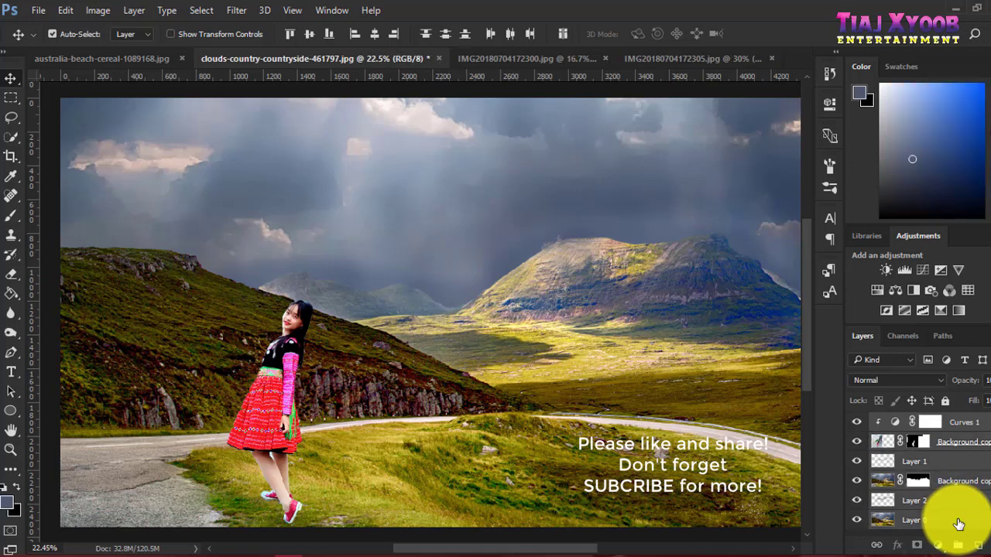
{"action": "key", "text": "ctrl+alt+a"}
{"action": "key", "text": "ctrl+g"}
{"action": "left_click", "coordinate": [980, 546]}
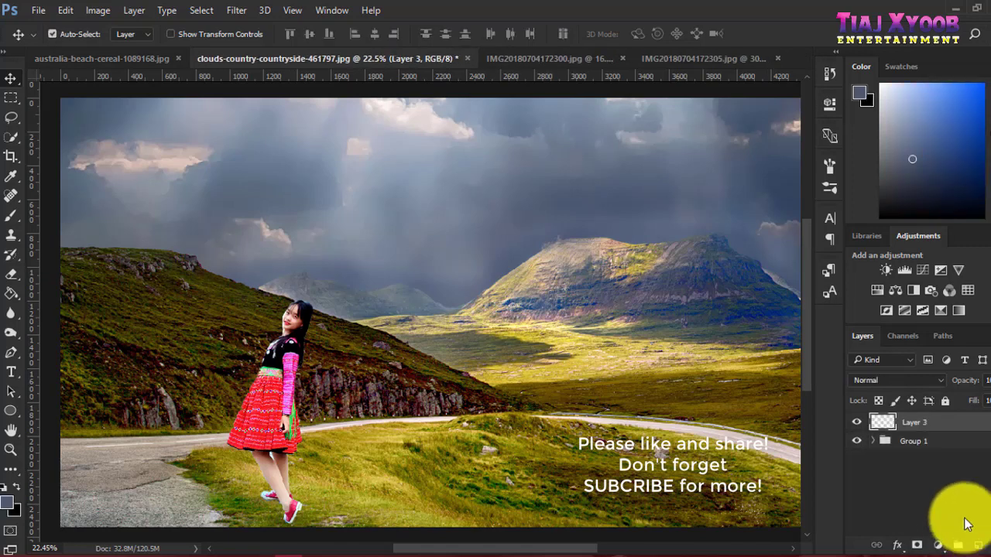
Add a Selective Color layer setting Yellows to Cyan +17, Magenta -15, Yellow -22
{"action": "left_click", "coordinate": [938, 546]}
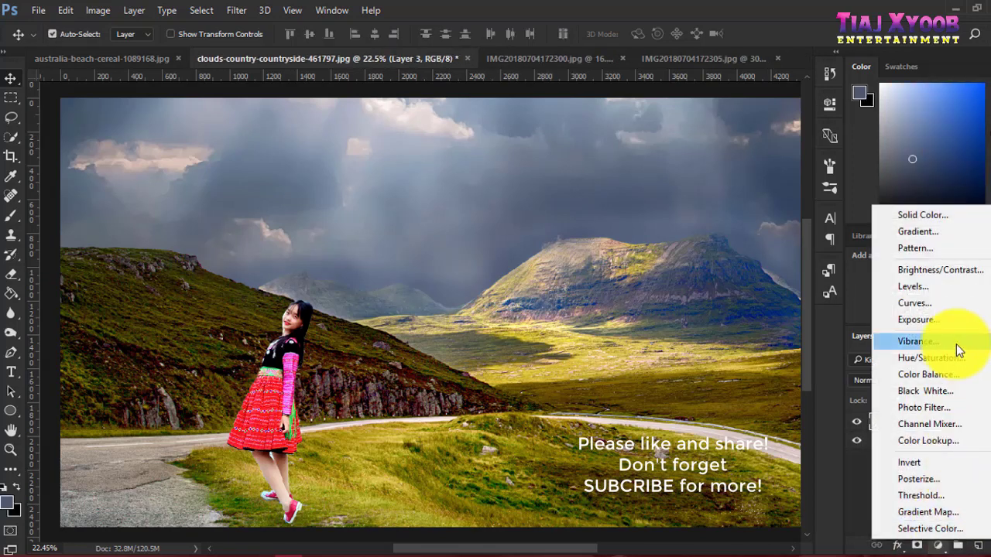
{"action": "left_click", "coordinate": [952, 529]}
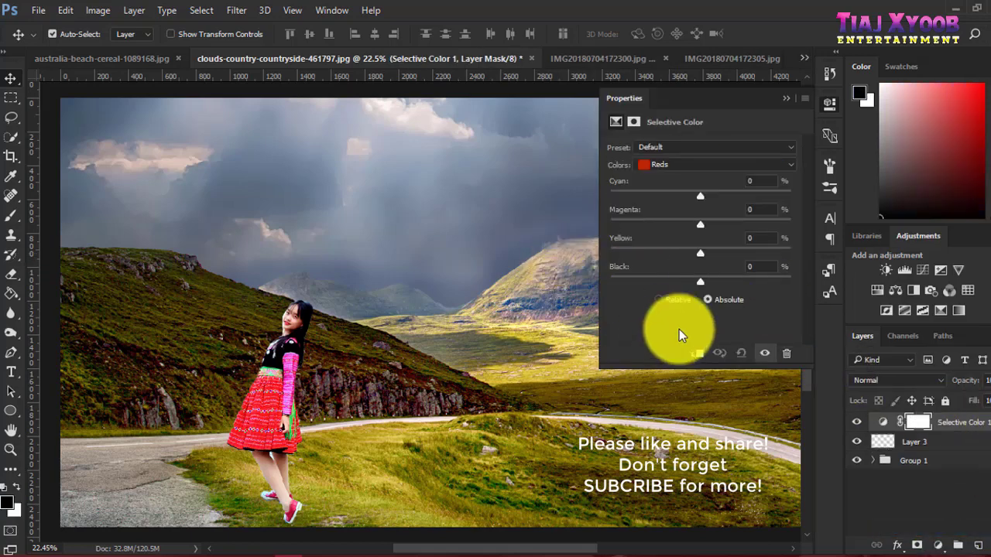
{"action": "left_click", "coordinate": [726, 163]}
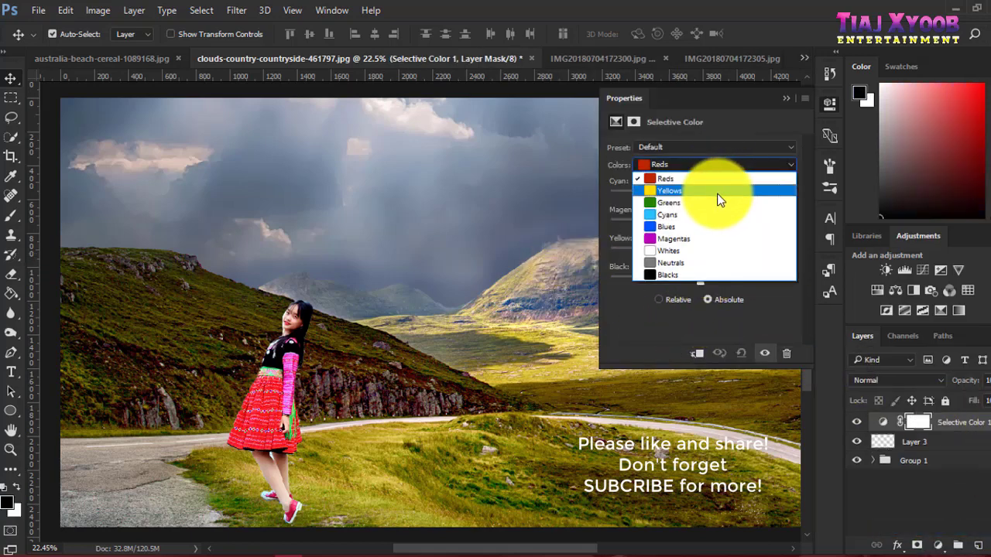
{"action": "left_click", "coordinate": [719, 192]}
{"action": "left_click_drag", "start_coordinate": [700, 196], "coordinate": [704, 195]}
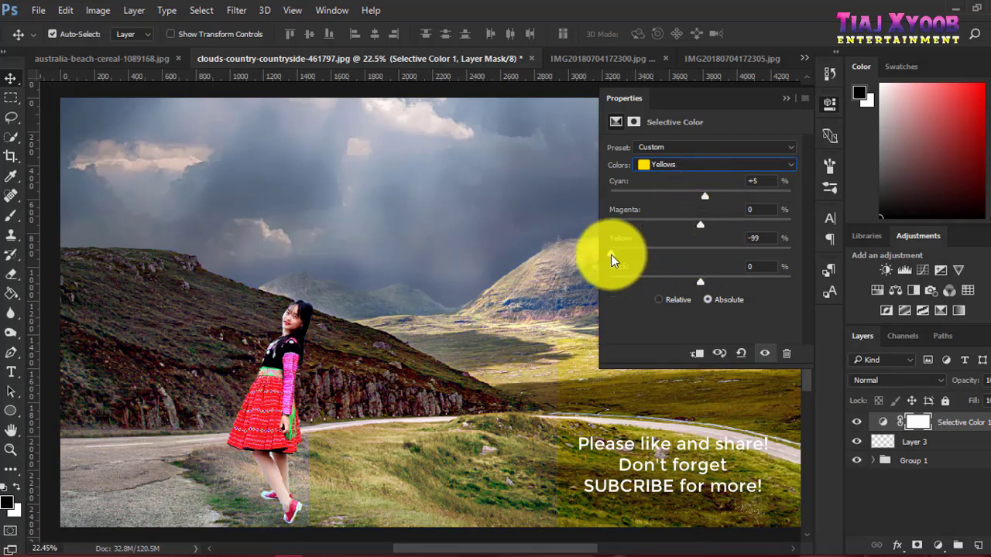
{"action": "left_click_drag", "start_coordinate": [611, 254], "coordinate": [657, 258]}
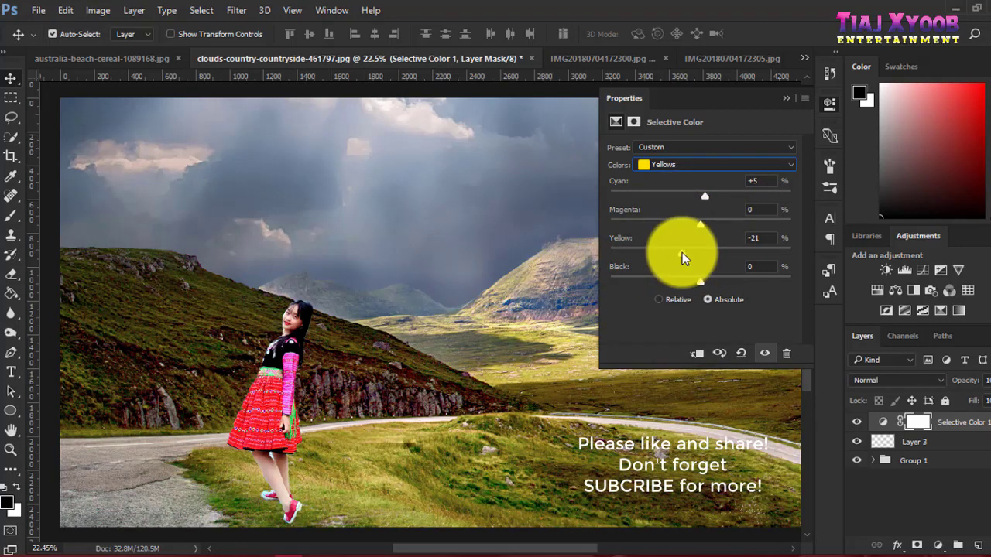
{"action": "mouse_move", "coordinate": [709, 194]}
{"action": "left_mouse_down"}
{"action": "mouse_move", "coordinate": [723, 194]}
{"action": "mouse_move", "coordinate": [692, 192]}
{"action": "mouse_move", "coordinate": [712, 195]}
{"action": "mouse_move", "coordinate": [703, 226]}
{"action": "mouse_move", "coordinate": [689, 227]}
{"action": "mouse_move", "coordinate": [718, 223]}
{"action": "mouse_move", "coordinate": [676, 224]}
{"action": "mouse_move", "coordinate": [716, 196]}
{"action": "left_mouse_up"}
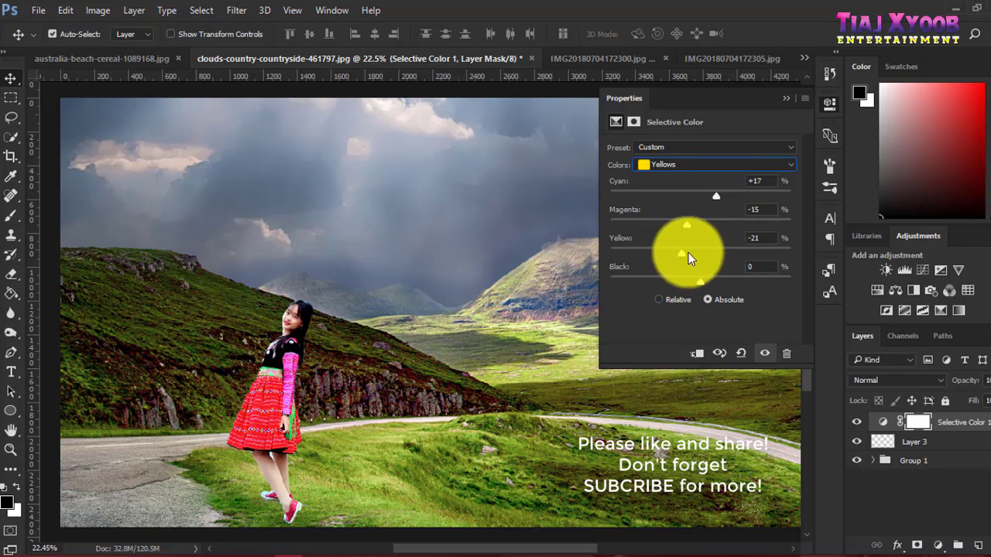
{"action": "mouse_move", "coordinate": [685, 253]}
{"action": "left_mouse_down"}
{"action": "mouse_move", "coordinate": [698, 251]}
{"action": "mouse_move", "coordinate": [682, 250]}
{"action": "left_mouse_up"}
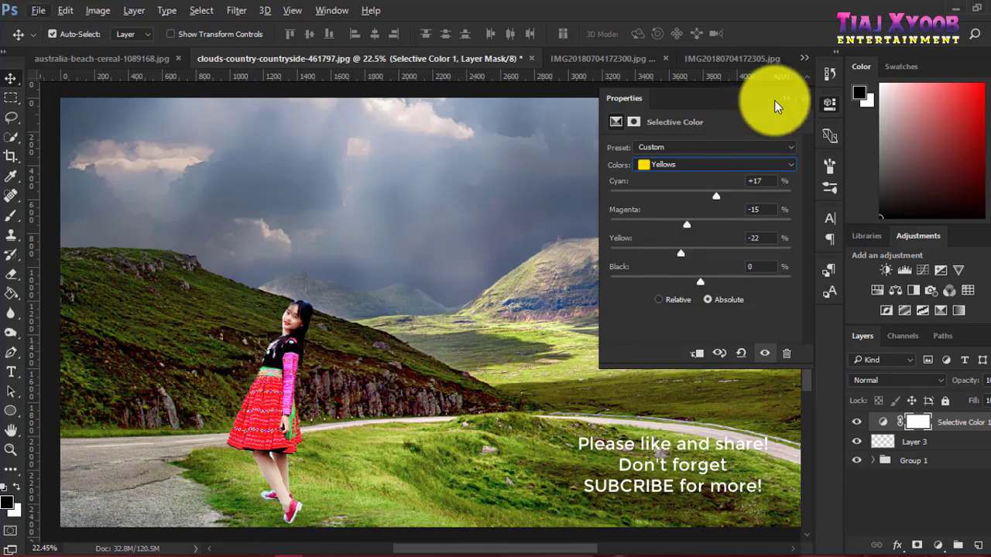
Close the Selective Color properties and move Layer 3 below Group 1
{"action": "left_click", "coordinate": [786, 98]}
{"action": "scroll", "coordinate": [293, 358], "scroll_direction": "up", "scroll_amount": 3}
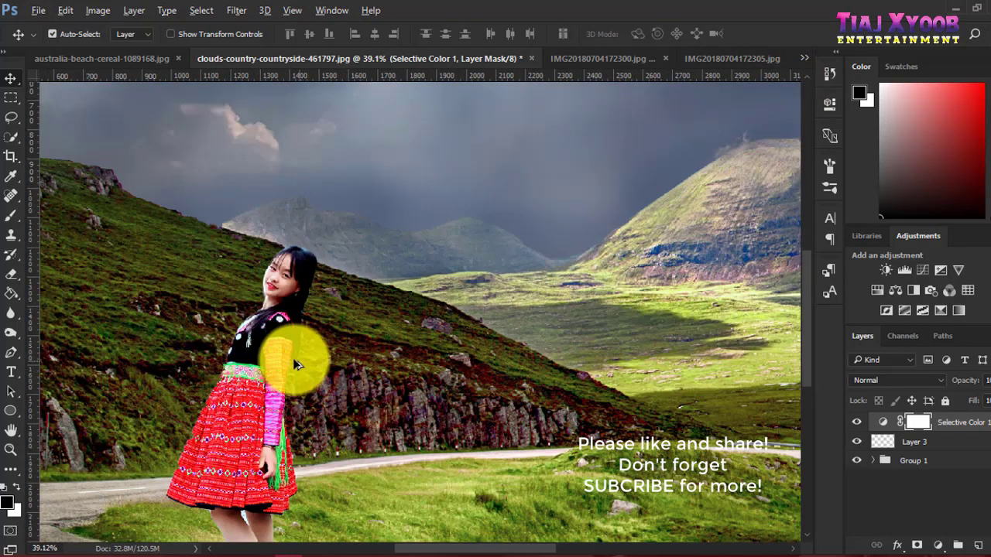
{"action": "scroll", "coordinate": [293, 357], "scroll_direction": "down", "scroll_amount": 5}
{"action": "scroll", "coordinate": [307, 363], "scroll_direction": "down", "scroll_amount": 1}
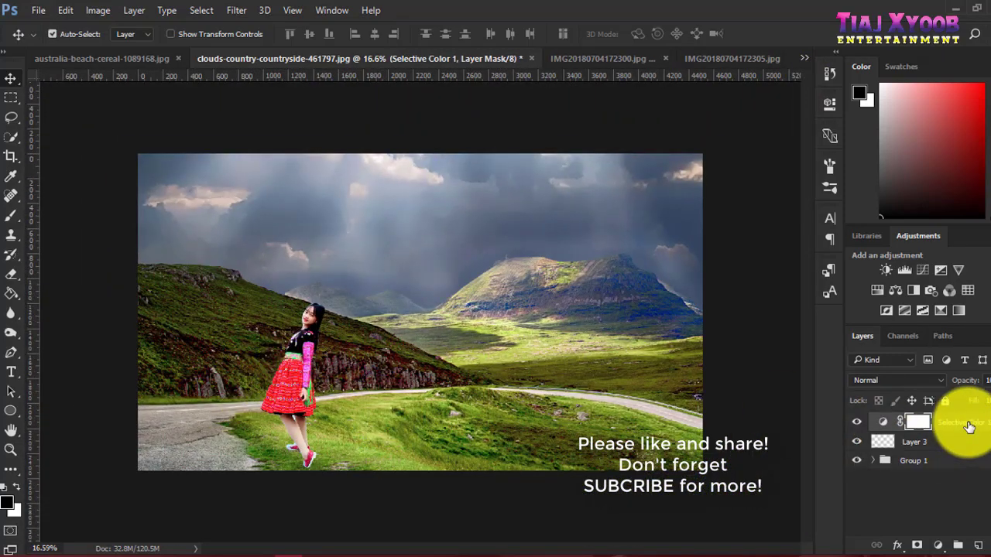
{"action": "left_click", "coordinate": [969, 427]}
{"action": "scroll", "coordinate": [376, 387], "scroll_direction": "up", "scroll_amount": 2}
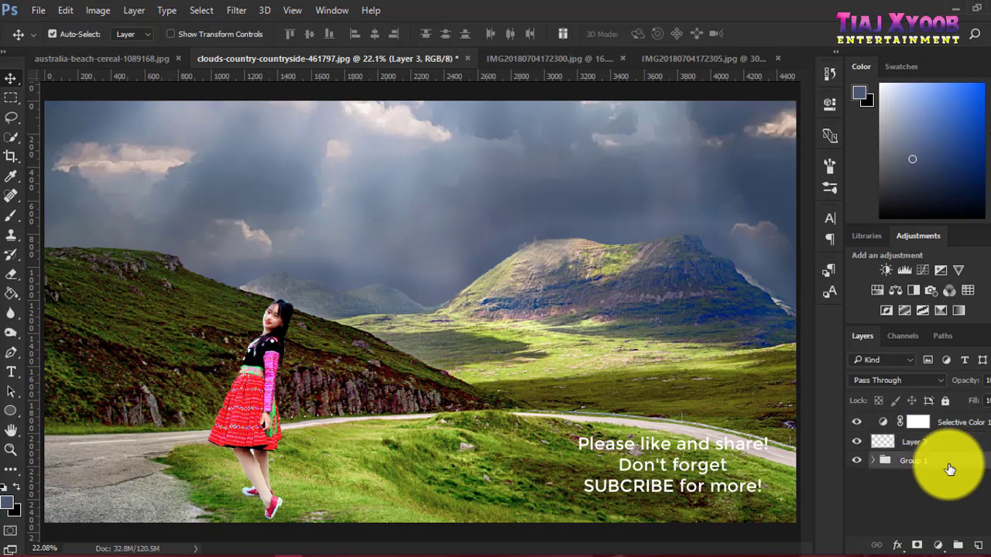
{"action": "left_click_drag", "start_coordinate": [946, 447], "coordinate": [948, 477]}
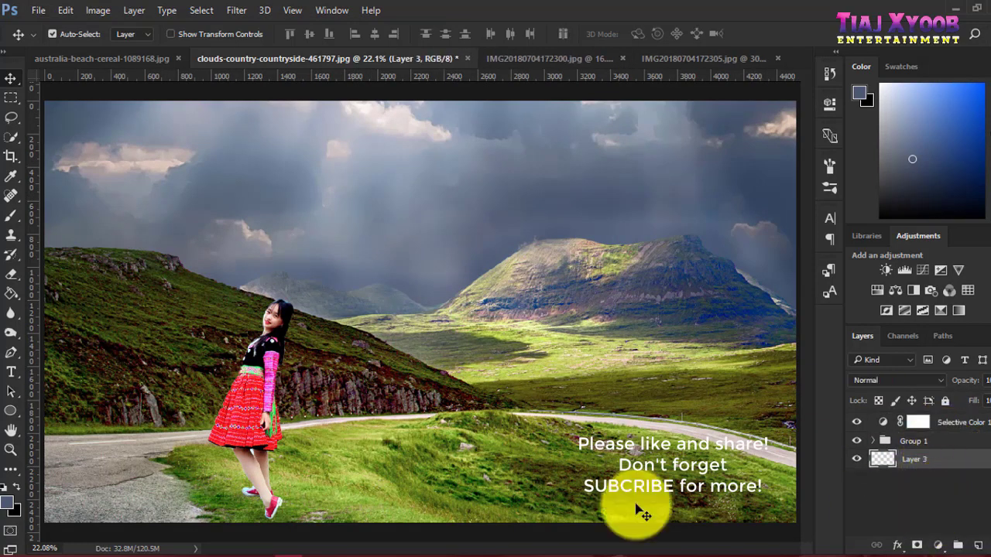
Brush a dark shadow under the girl's feet and raise brush opacity to 90%
{"action": "key", "text": "b"}
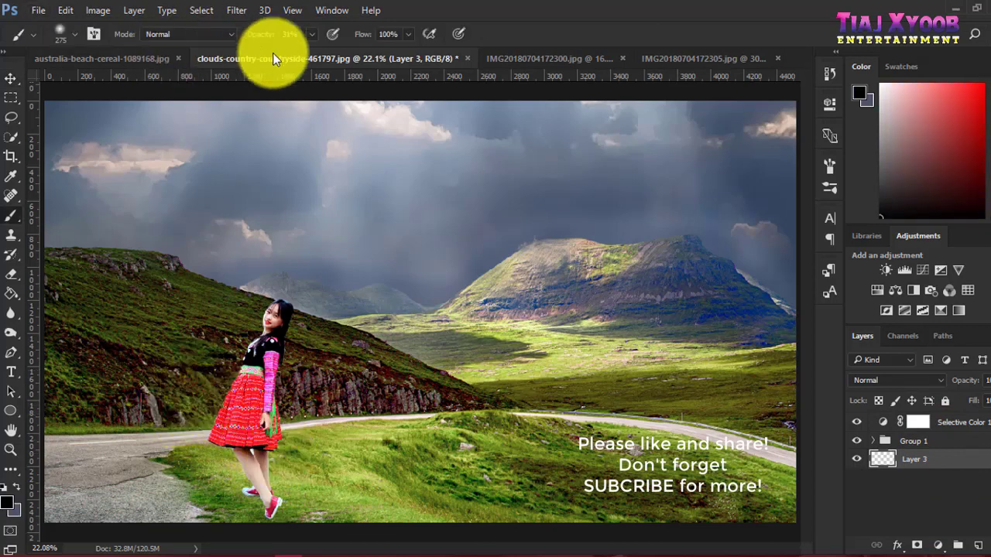
{"action": "left_click_drag", "start_coordinate": [304, 488], "coordinate": [283, 504]}
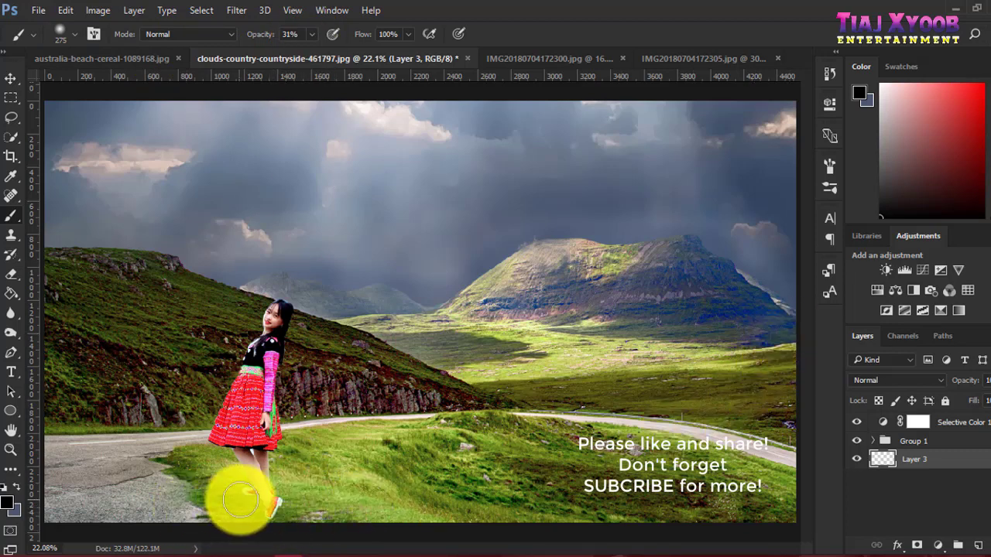
{"action": "mouse_move", "coordinate": [361, 520]}
{"action": "left_mouse_down"}
{"action": "mouse_move", "coordinate": [321, 491]}
{"action": "mouse_move", "coordinate": [261, 491]}
{"action": "mouse_move", "coordinate": [287, 498]}
{"action": "left_mouse_up"}
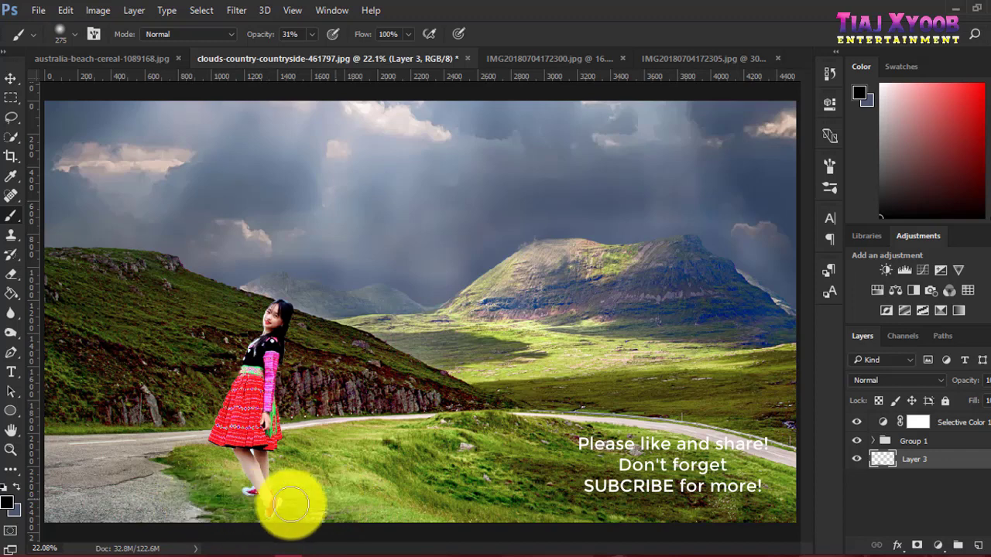
{"action": "mouse_move", "coordinate": [313, 35]}
{"action": "left_mouse_down"}
{"action": "mouse_move", "coordinate": [328, 53]}
{"action": "mouse_move", "coordinate": [354, 55]}
{"action": "left_mouse_up"}
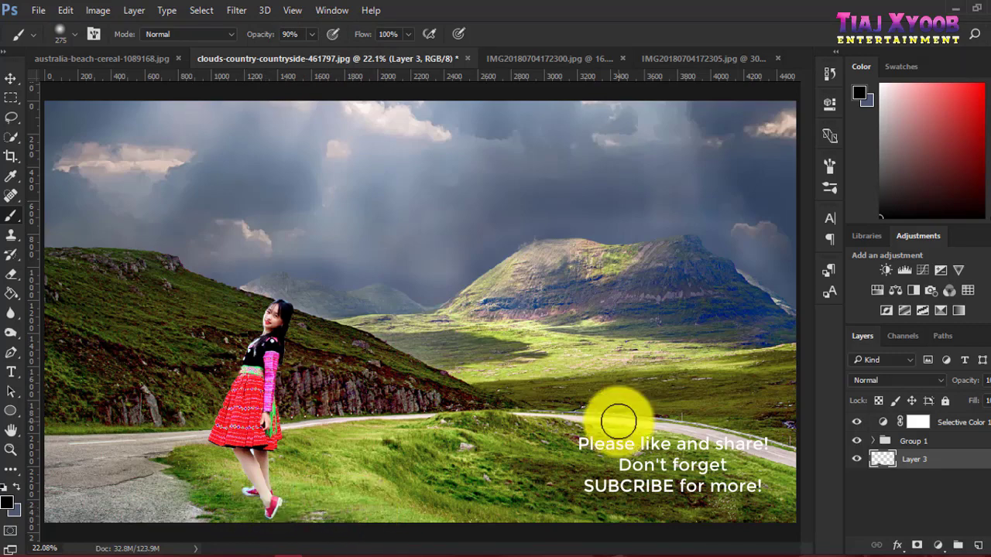
Toggle Group 1's visibility, then add a new Layer 4 above Layer 1
{"action": "left_click", "coordinate": [949, 430]}
{"action": "left_click", "coordinate": [856, 441]}
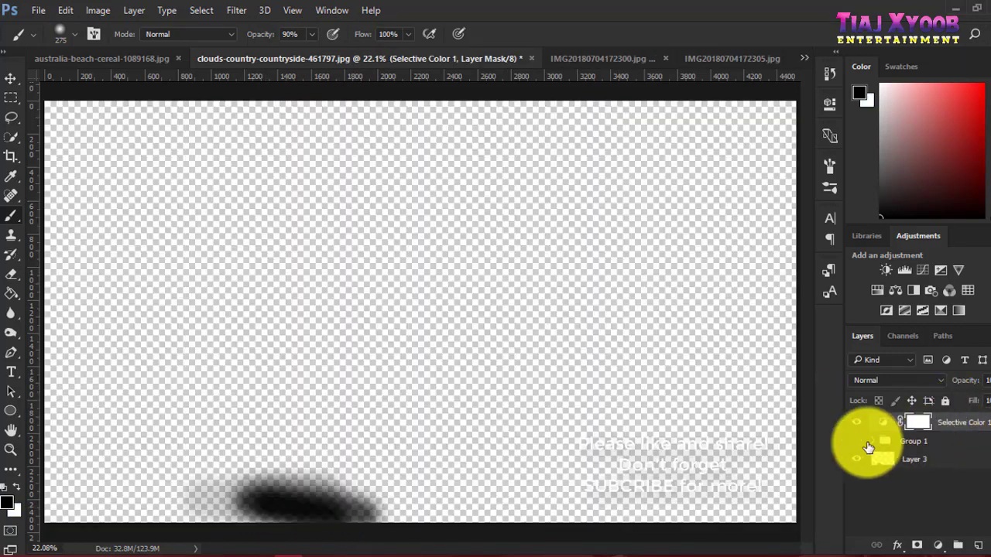
{"action": "left_click", "coordinate": [857, 441]}
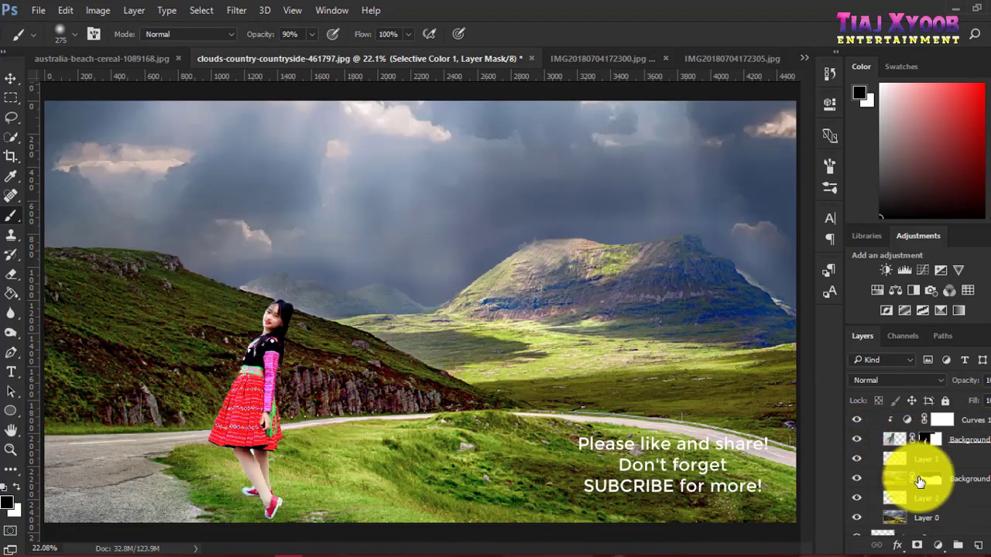
{"action": "left_click", "coordinate": [944, 464]}
{"action": "left_click", "coordinate": [978, 545]}
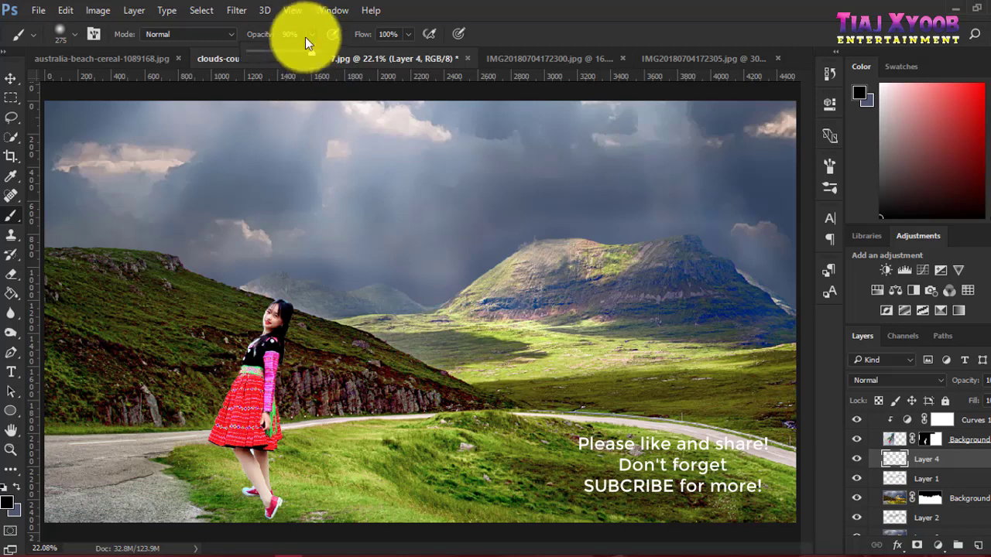
Paint a black shadow at 47% opacity across the ground beneath her feet
{"action": "left_click_drag", "start_coordinate": [312, 34], "coordinate": [282, 52]}
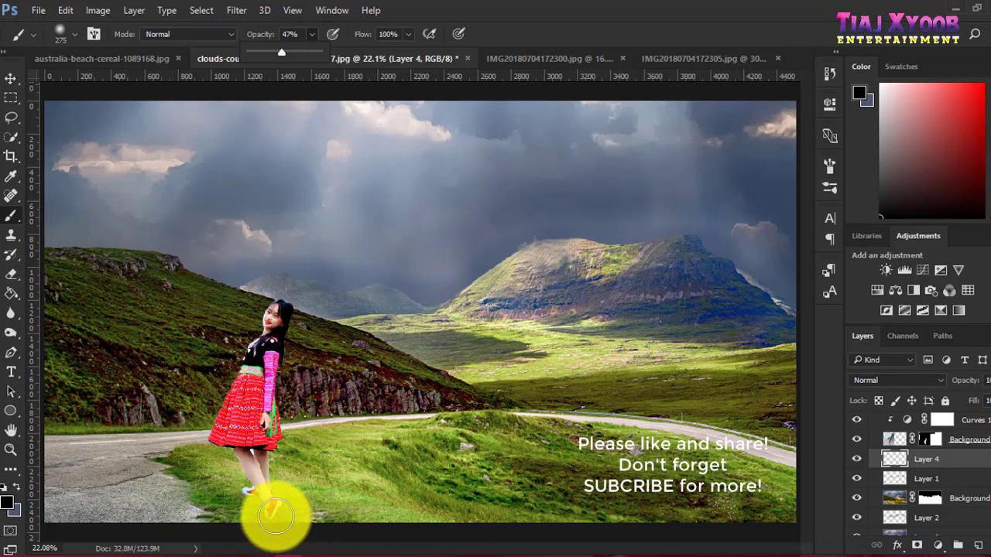
{"action": "left_click_drag", "start_coordinate": [276, 517], "coordinate": [263, 497]}
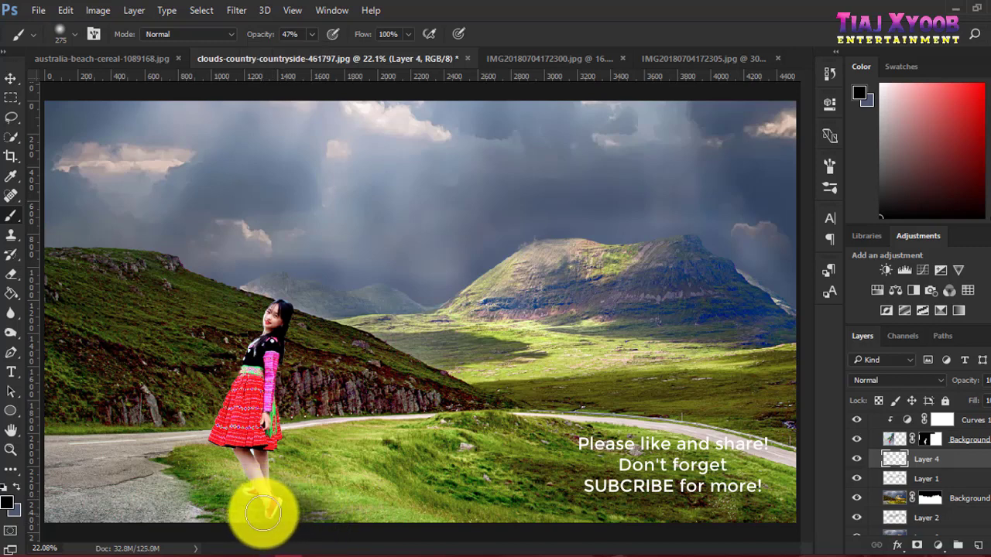
{"action": "left_click_drag", "start_coordinate": [246, 497], "coordinate": [277, 511]}
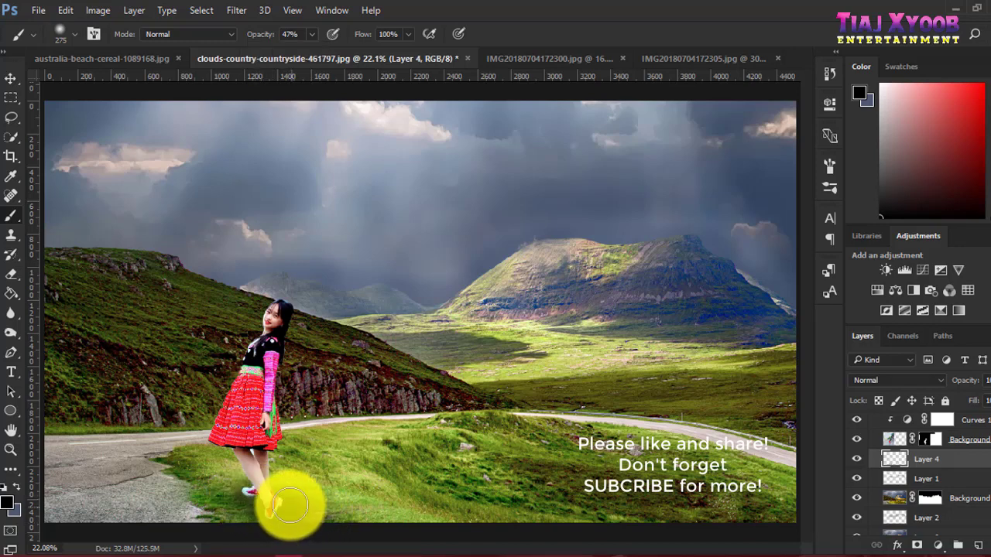
{"action": "scroll", "coordinate": [302, 506], "scroll_direction": "down", "scroll_amount": 2}
{"action": "scroll", "coordinate": [338, 508], "scroll_direction": "down", "scroll_amount": 1}
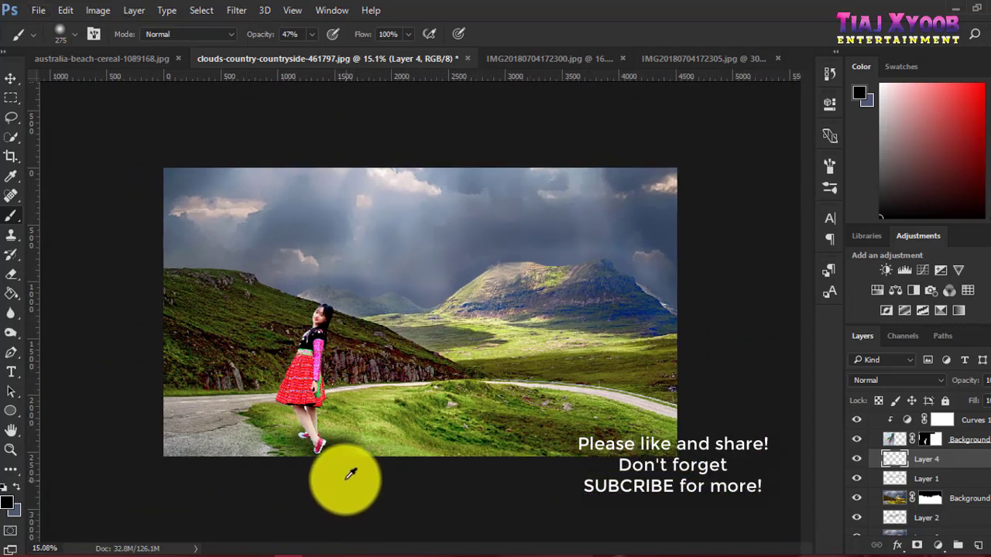
{"action": "scroll", "coordinate": [349, 469], "scroll_direction": "up", "scroll_amount": 1}
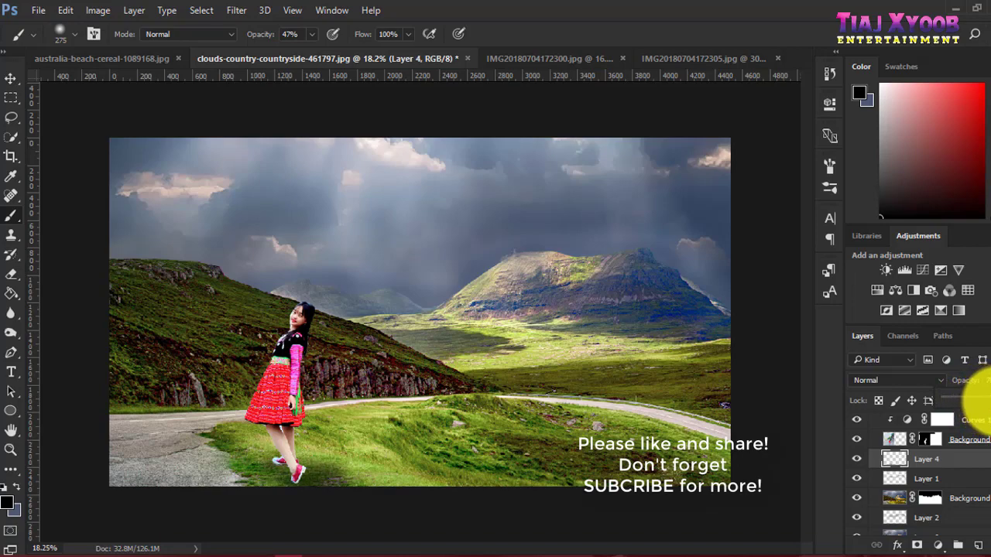
{"action": "scroll", "coordinate": [294, 415], "scroll_direction": "up", "scroll_amount": 1}
{"action": "scroll", "coordinate": [261, 420], "scroll_direction": "up", "scroll_amount": 1}
{"action": "scroll", "coordinate": [232, 447], "scroll_direction": "up", "scroll_amount": 1}
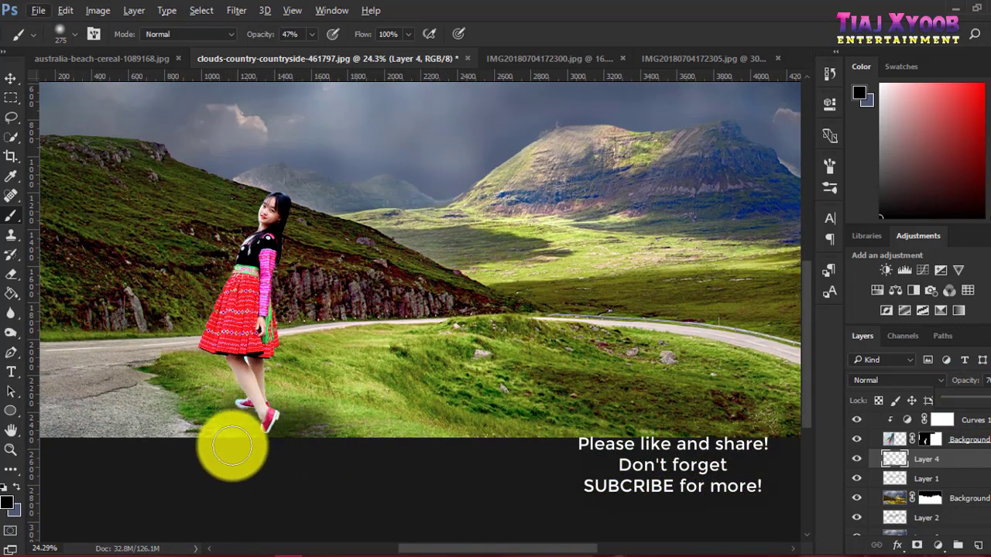
{"action": "scroll", "coordinate": [233, 447], "scroll_direction": "down", "scroll_amount": 1}
{"action": "scroll", "coordinate": [221, 436], "scroll_direction": "up", "scroll_amount": 1}
{"action": "scroll", "coordinate": [270, 413], "scroll_direction": "down", "scroll_amount": 1}
{"action": "scroll", "coordinate": [270, 409], "scroll_direction": "up", "scroll_amount": 1}
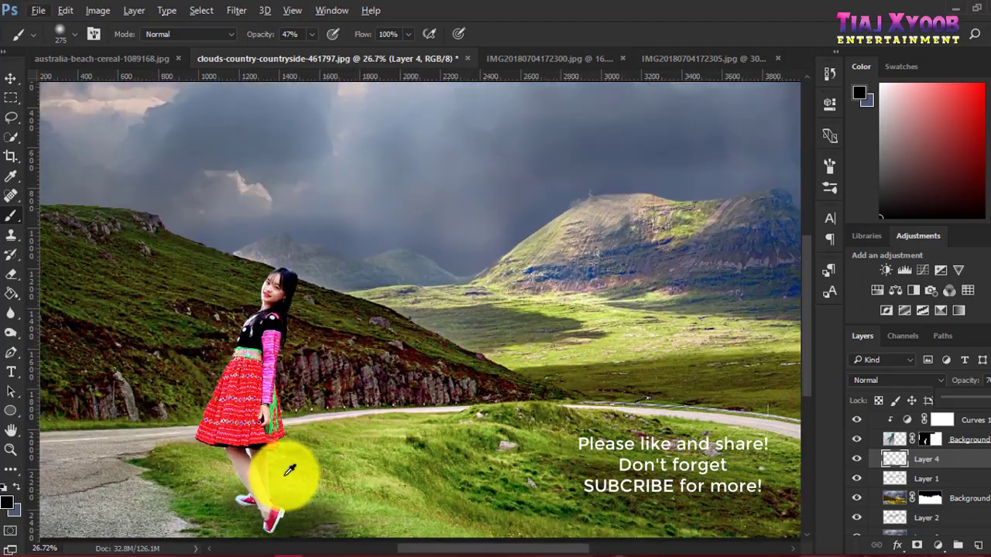
{"action": "scroll", "coordinate": [288, 470], "scroll_direction": "down", "scroll_amount": 1}
{"action": "scroll", "coordinate": [261, 442], "scroll_direction": "up", "scroll_amount": 2}
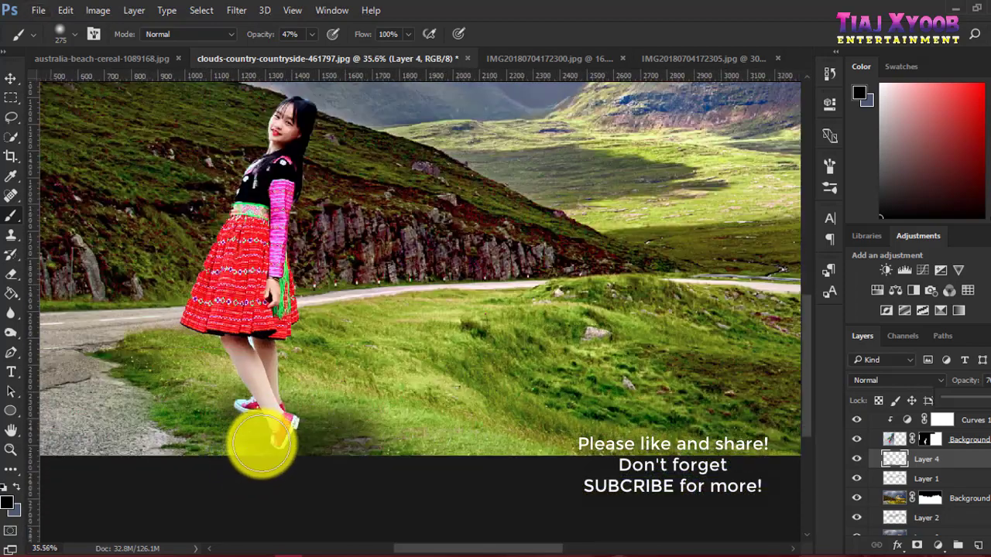
Select the Background copy 2 layer
{"action": "left_click", "coordinate": [960, 449]}
{"action": "scroll", "coordinate": [973, 445], "scroll_direction": "up", "scroll_amount": 1}
{"action": "scroll", "coordinate": [983, 465], "scroll_direction": "up", "scroll_amount": 1}
Reselect Background copy 2, then open and cancel the adjustment list and Fill dialog
{"action": "left_click", "coordinate": [977, 459]}
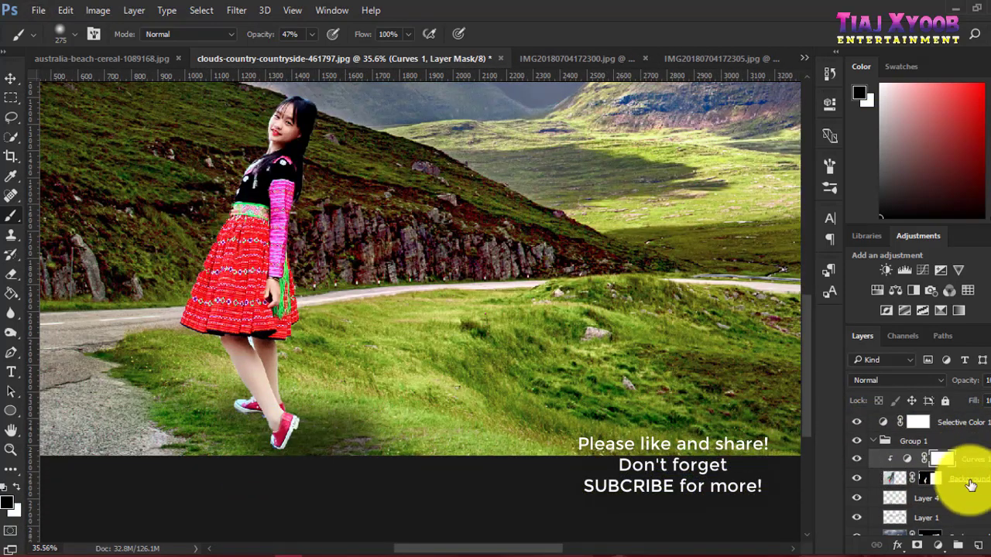
{"action": "left_click", "coordinate": [967, 478]}
{"action": "left_click", "coordinate": [938, 546]}
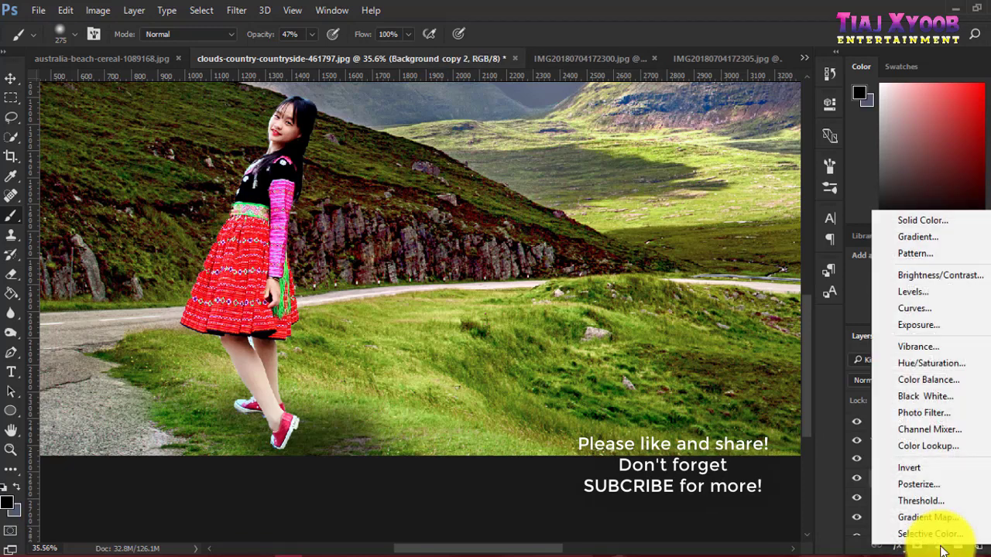
{"action": "key", "text": "Escape"}
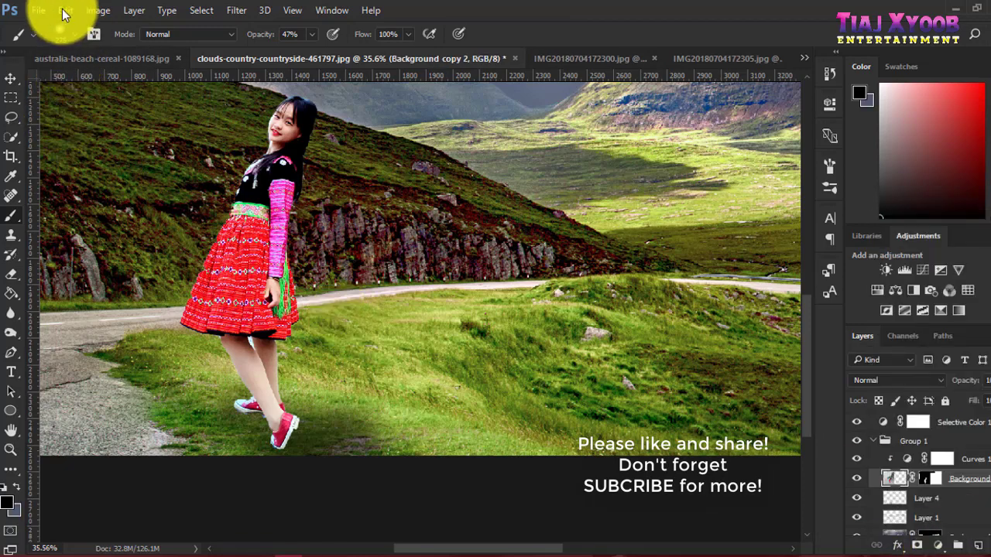
{"action": "left_click", "coordinate": [65, 11]}
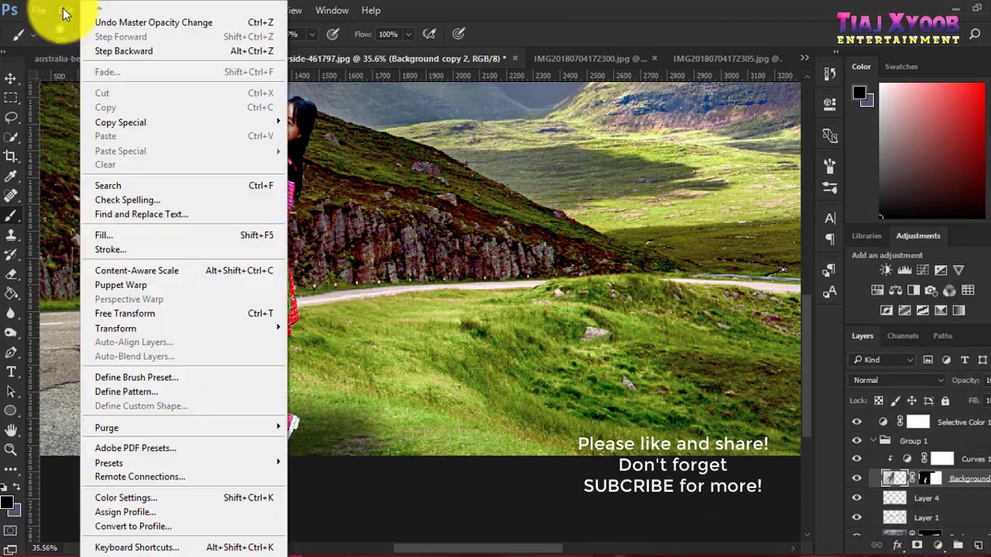
{"action": "left_click", "coordinate": [141, 237]}
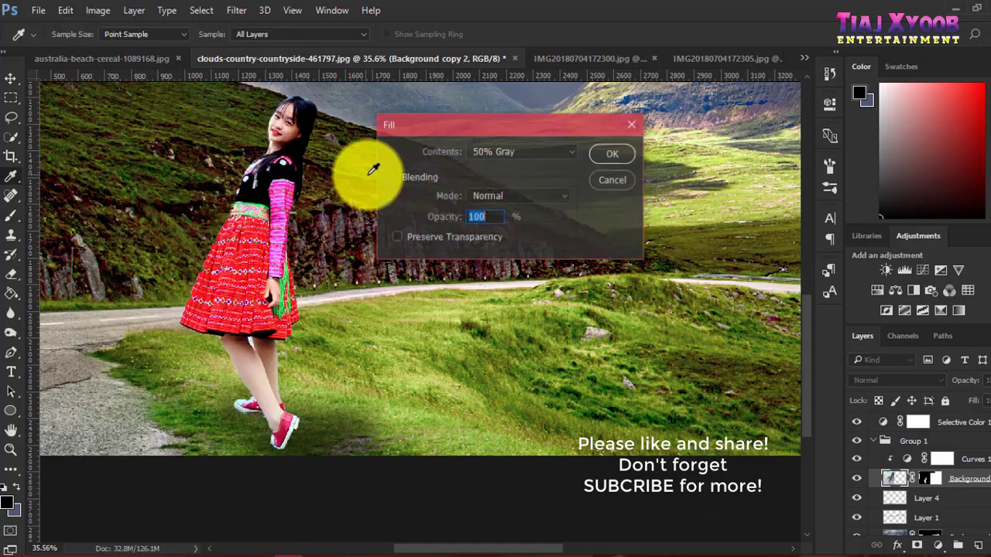
{"action": "left_click", "coordinate": [600, 179]}
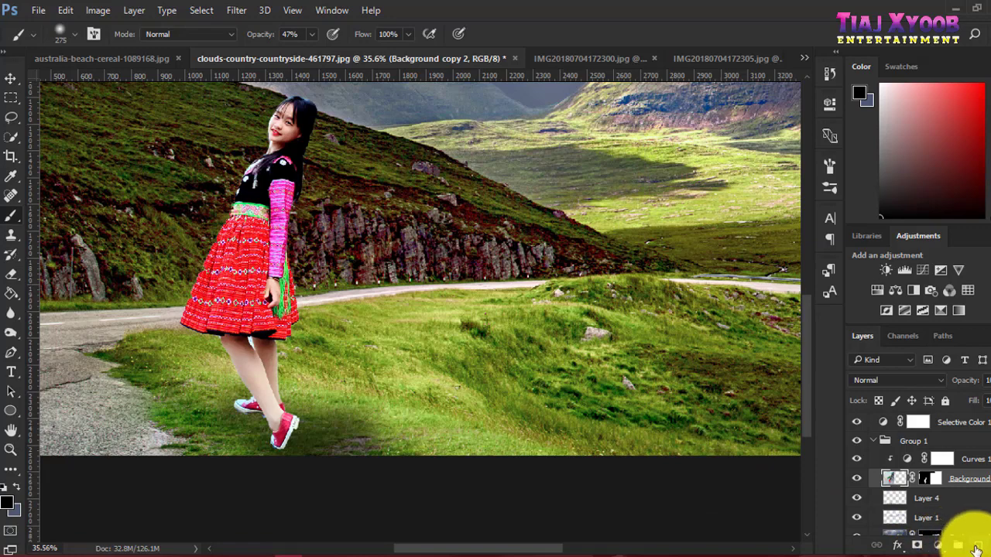
Add Layer 5 above Background copy 2, fill it with 50% gray, and set Soft Light
{"action": "left_click", "coordinate": [977, 548]}
{"action": "left_click", "coordinate": [65, 10]}
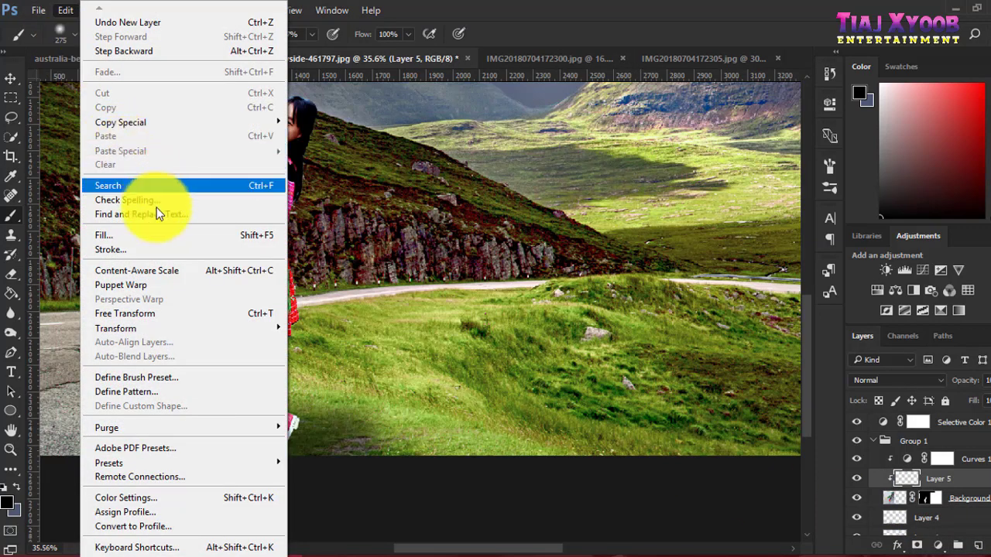
{"action": "left_click", "coordinate": [166, 235]}
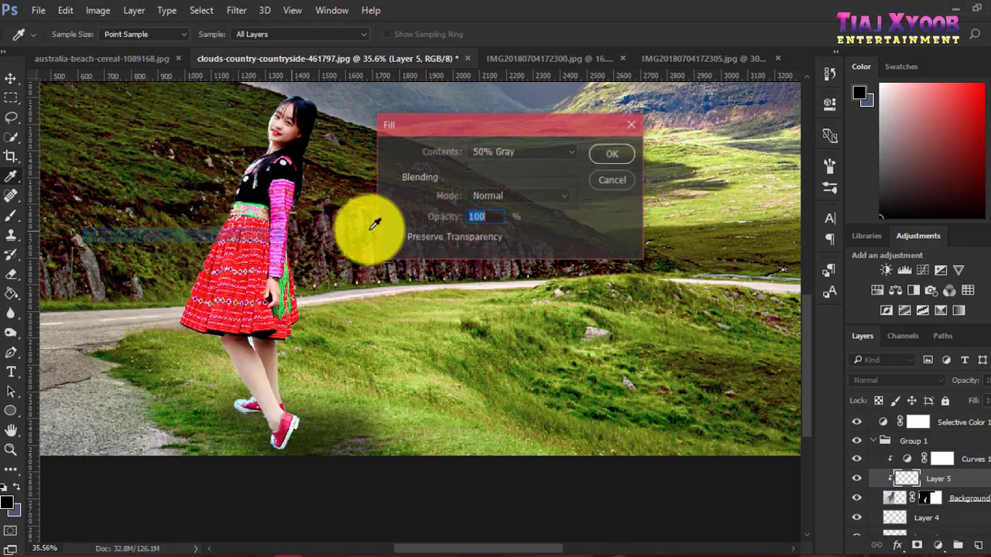
{"action": "left_click", "coordinate": [604, 155]}
{"action": "key", "text": "b"}
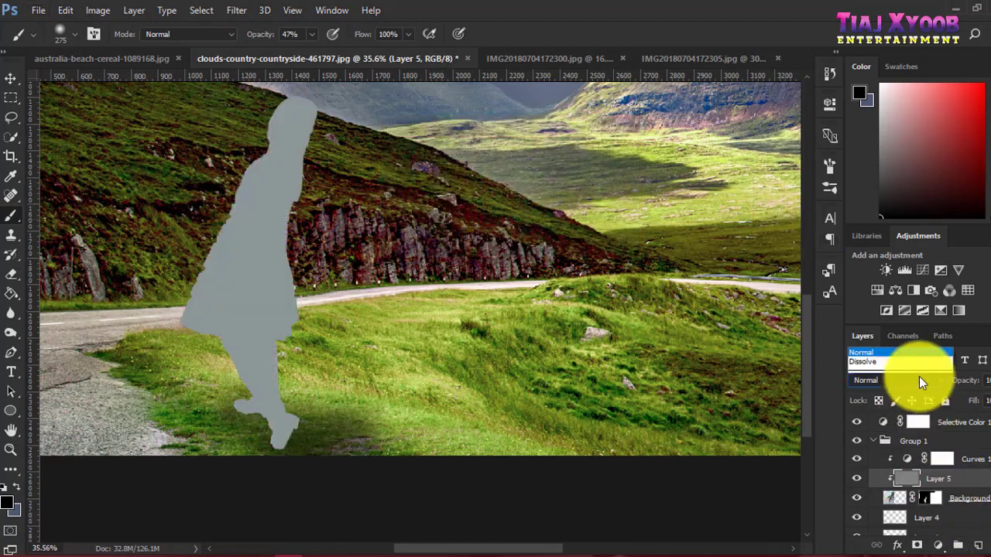
{"action": "left_click", "coordinate": [919, 376]}
{"action": "left_click", "coordinate": [873, 232]}
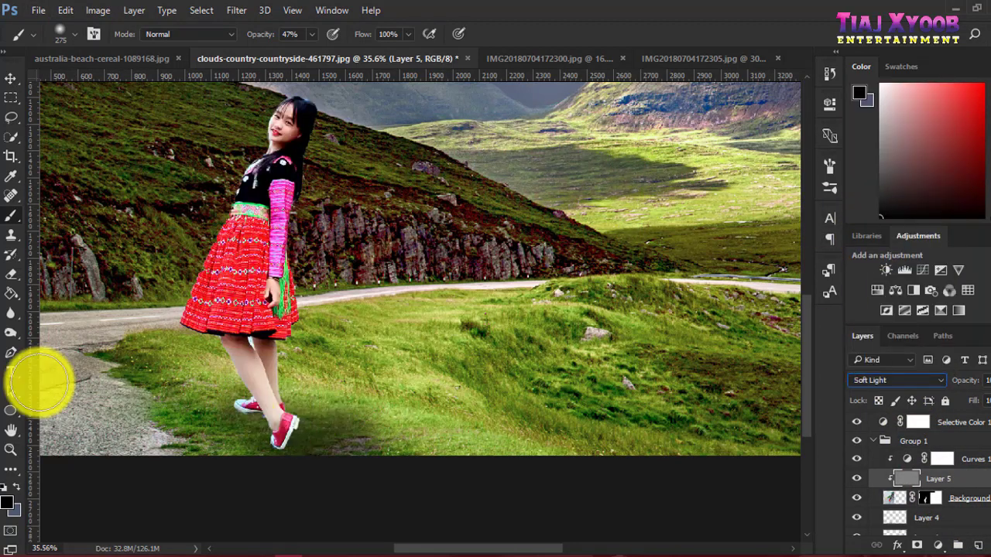
Dodge the girl's legs and red skirt down to her shoe on Layer 5
{"action": "left_click", "coordinate": [11, 332]}
{"action": "scroll", "coordinate": [258, 389], "scroll_direction": "up", "scroll_amount": 2}
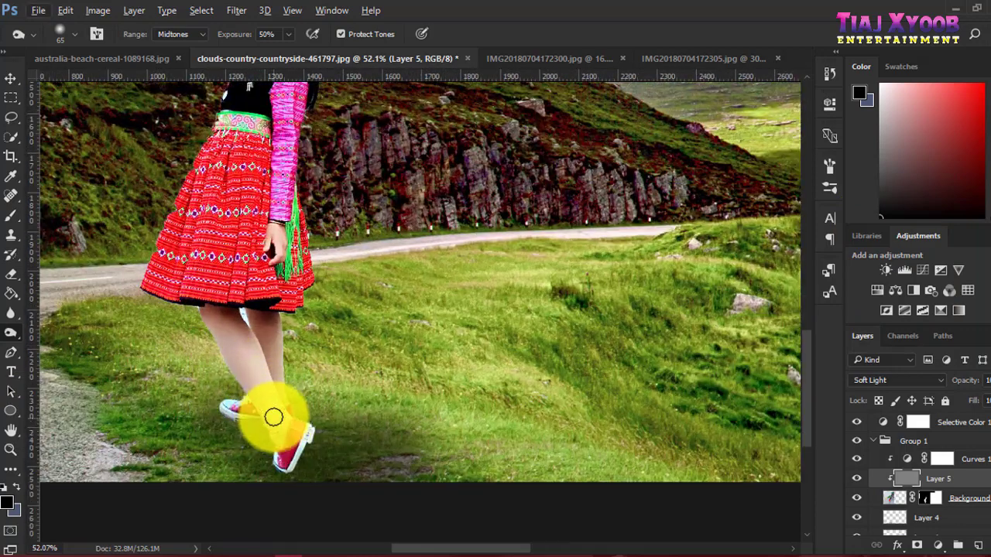
{"action": "mouse_move", "coordinate": [258, 377]}
{"action": "left_mouse_down"}
{"action": "mouse_move", "coordinate": [301, 470]}
{"action": "mouse_move", "coordinate": [232, 391]}
{"action": "mouse_move", "coordinate": [287, 420]}
{"action": "mouse_move", "coordinate": [248, 405]}
{"action": "mouse_move", "coordinate": [289, 391]}
{"action": "mouse_move", "coordinate": [259, 442]}
{"action": "mouse_move", "coordinate": [305, 454]}
{"action": "mouse_move", "coordinate": [274, 331]}
{"action": "mouse_move", "coordinate": [281, 435]}
{"action": "mouse_move", "coordinate": [281, 320]}
{"action": "mouse_move", "coordinate": [228, 323]}
{"action": "mouse_move", "coordinate": [277, 456]}
{"action": "mouse_move", "coordinate": [239, 347]}
{"action": "mouse_move", "coordinate": [294, 318]}
{"action": "mouse_move", "coordinate": [270, 247]}
{"action": "mouse_move", "coordinate": [275, 353]}
{"action": "mouse_move", "coordinate": [280, 170]}
{"action": "mouse_move", "coordinate": [339, 154]}
{"action": "left_mouse_up"}
{"action": "scroll", "coordinate": [294, 318], "scroll_direction": "up", "scroll_amount": 2}
{"action": "scroll", "coordinate": [271, 347], "scroll_direction": "up", "scroll_amount": 3}
{"action": "scroll", "coordinate": [281, 170], "scroll_direction": "up", "scroll_amount": 2}
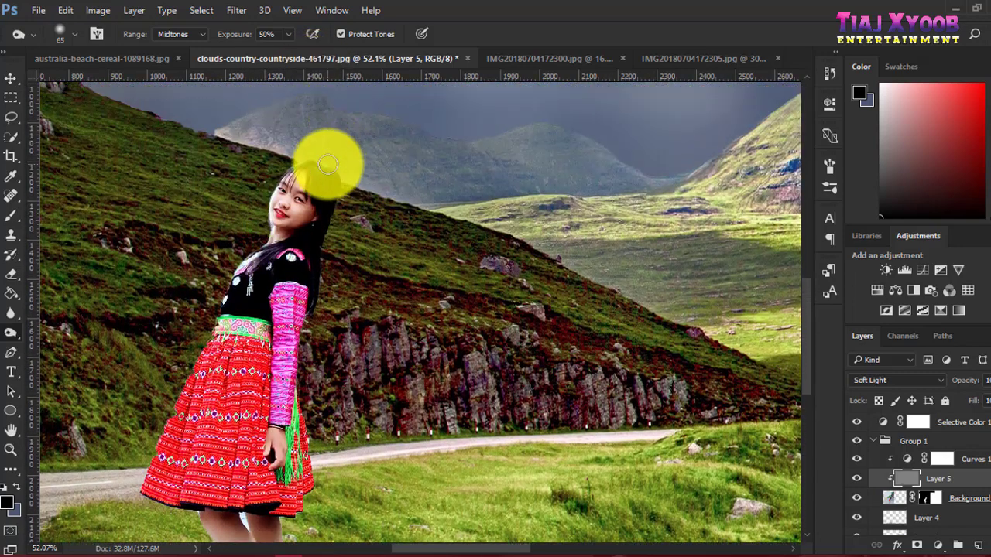
{"action": "scroll", "coordinate": [327, 164], "scroll_direction": "up", "scroll_amount": 3}
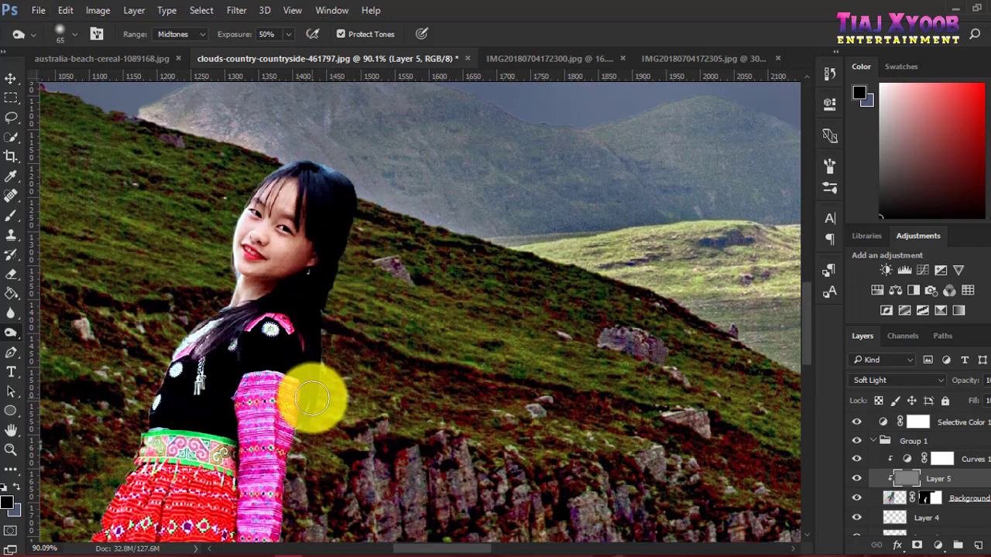
{"action": "scroll", "coordinate": [312, 399], "scroll_direction": "down", "scroll_amount": 2}
{"action": "scroll", "coordinate": [265, 497], "scroll_direction": "down", "scroll_amount": 2}
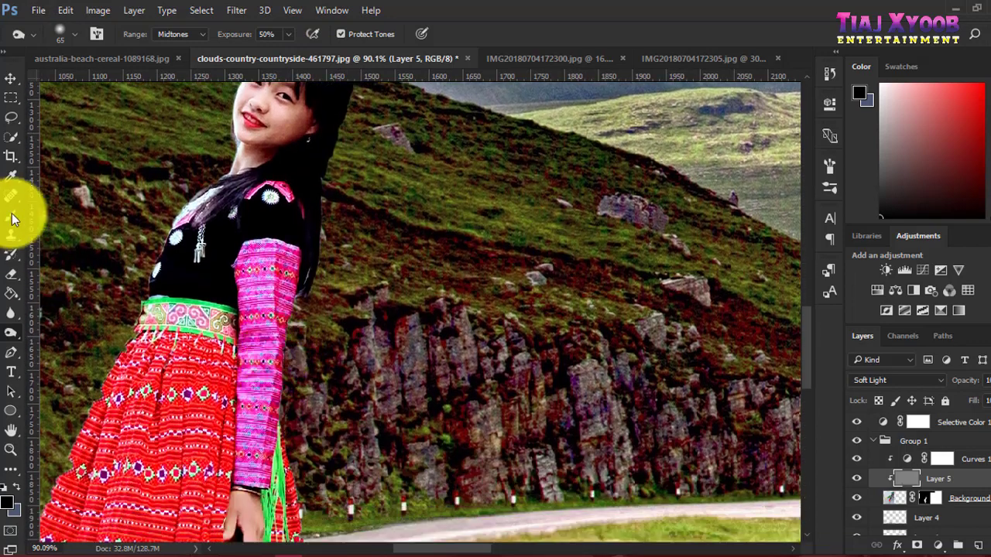
Burn along the top of the girl's hair to darken it slightly
{"action": "right_click", "coordinate": [11, 331]}
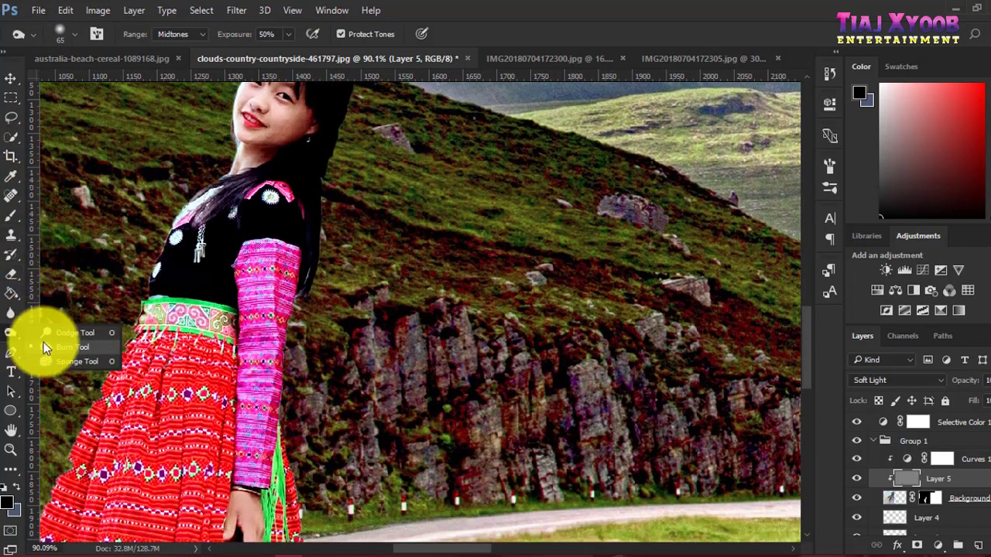
{"action": "left_click", "coordinate": [44, 348]}
{"action": "scroll", "coordinate": [254, 144], "scroll_direction": "up", "scroll_amount": 2}
{"action": "scroll", "coordinate": [323, 150], "scroll_direction": "up", "scroll_amount": 2}
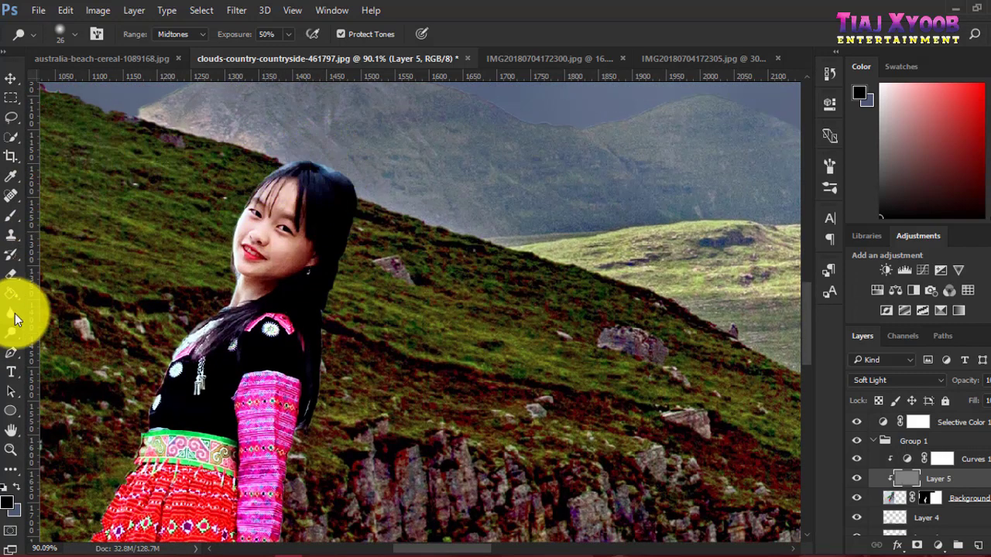
{"action": "left_click", "coordinate": [43, 346]}
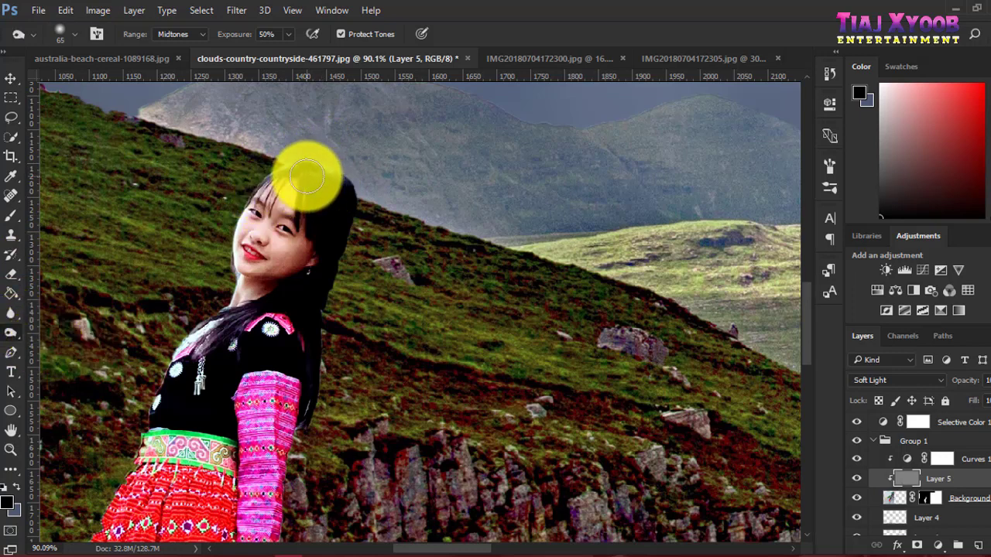
{"action": "left_click_drag", "start_coordinate": [298, 177], "coordinate": [271, 174]}
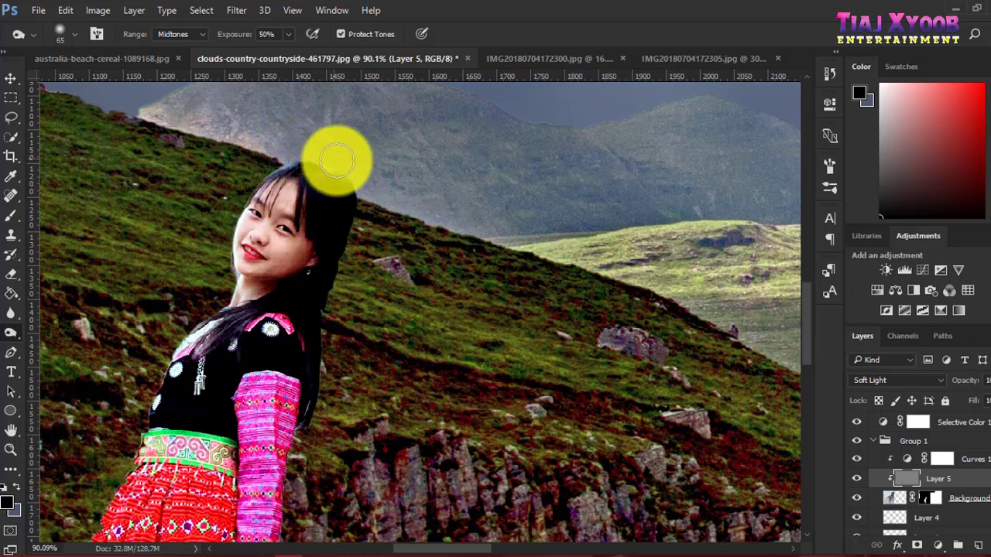
{"action": "scroll", "coordinate": [392, 221], "scroll_direction": "down", "scroll_amount": 5}
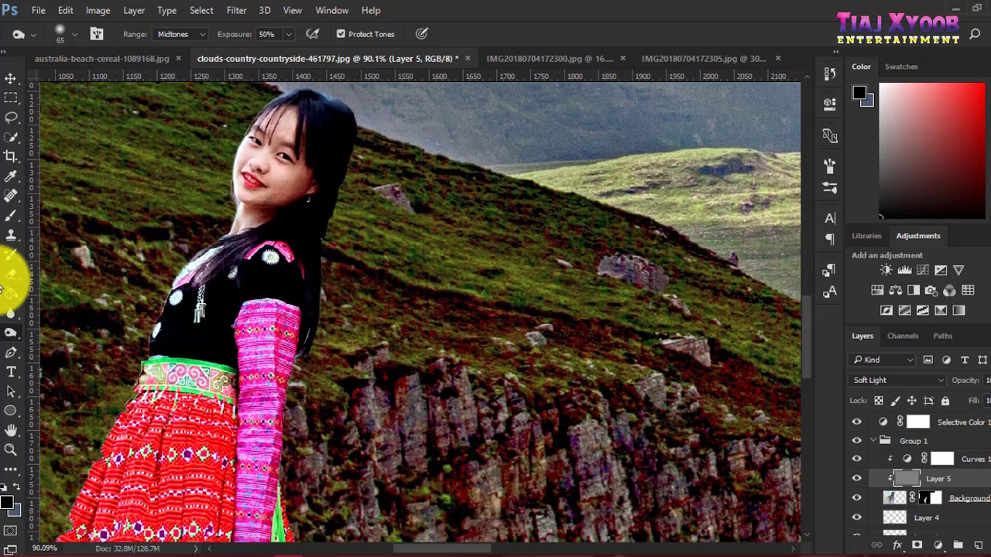
{"action": "scroll", "coordinate": [116, 298], "scroll_direction": "down", "scroll_amount": 2}
{"action": "scroll", "coordinate": [120, 274], "scroll_direction": "down", "scroll_amount": 2}
{"action": "scroll", "coordinate": [117, 294], "scroll_direction": "down", "scroll_amount": 2}
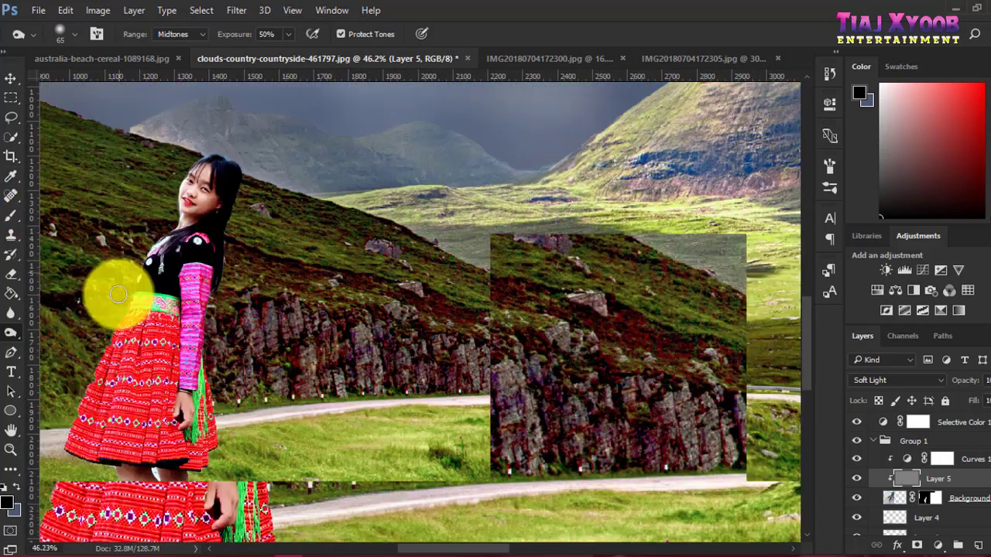
{"action": "scroll", "coordinate": [117, 294], "scroll_direction": "down", "scroll_amount": 2}
{"action": "scroll", "coordinate": [122, 287], "scroll_direction": "down", "scroll_amount": 2}
{"action": "scroll", "coordinate": [147, 298], "scroll_direction": "down", "scroll_amount": 2}
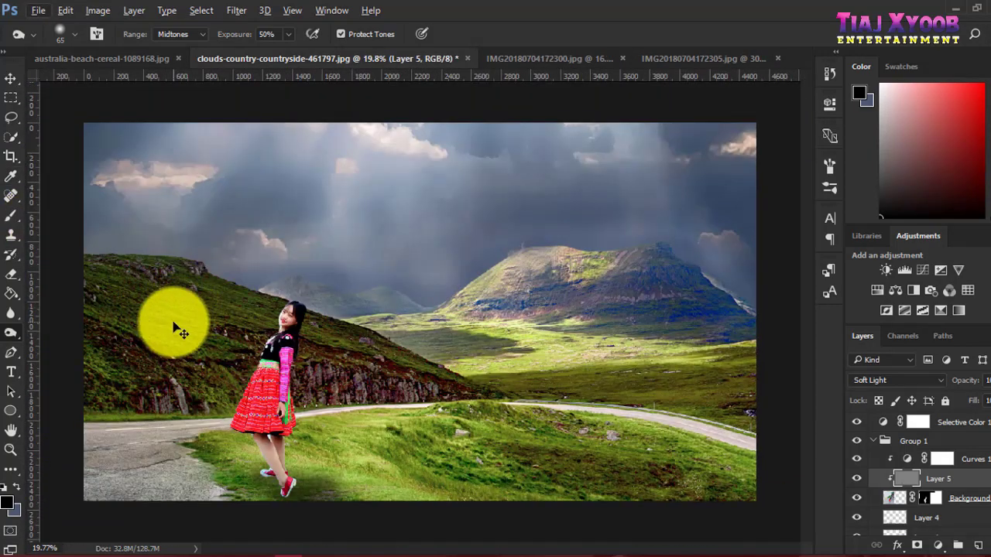
{"action": "scroll", "coordinate": [194, 323], "scroll_direction": "down", "scroll_amount": 1}
{"action": "scroll", "coordinate": [265, 328], "scroll_direction": "up", "scroll_amount": 1}
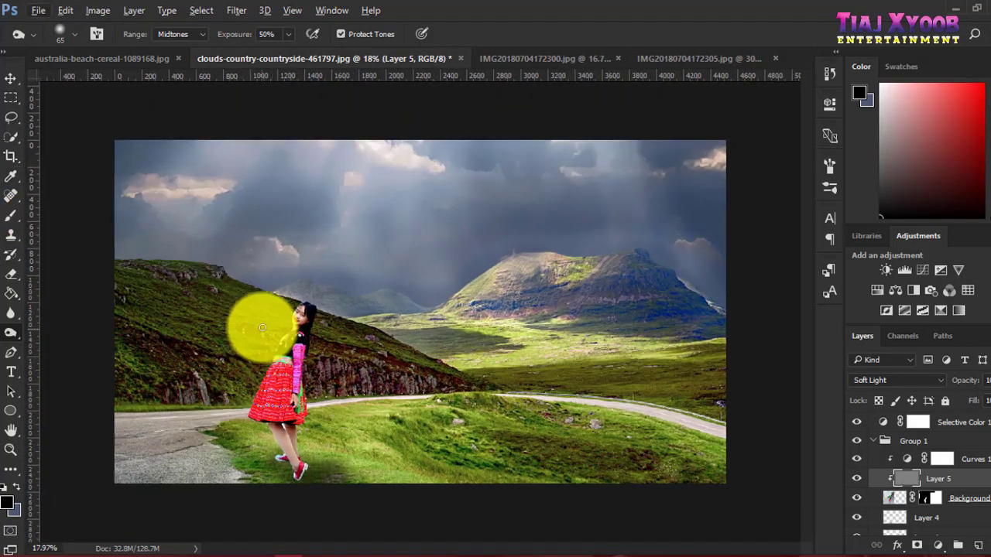
{"action": "scroll", "coordinate": [258, 325], "scroll_direction": "down", "scroll_amount": 1}
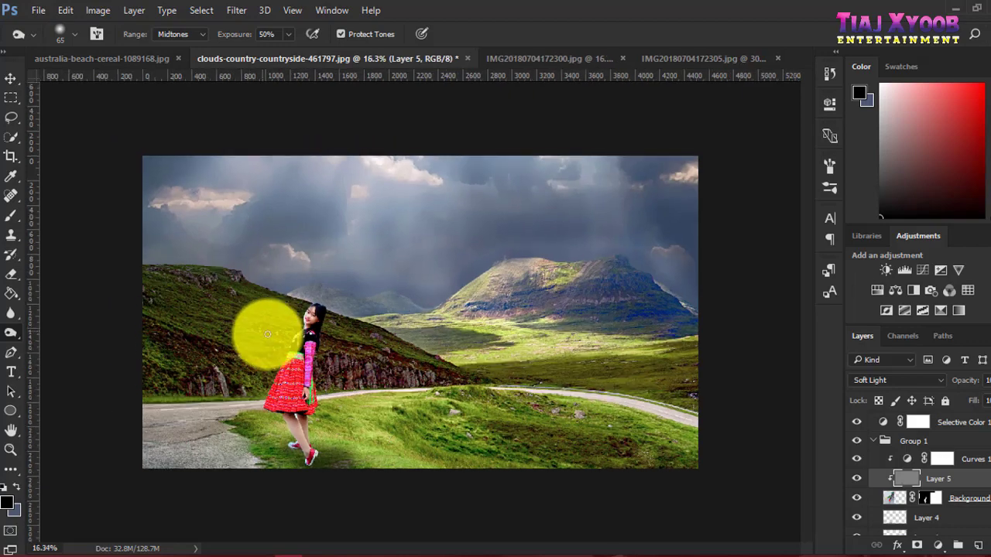
{"action": "left_click", "coordinate": [11, 78]}
{"action": "scroll", "coordinate": [354, 310], "scroll_direction": "up", "scroll_amount": 1}
{"action": "scroll", "coordinate": [287, 348], "scroll_direction": "up", "scroll_amount": 1}
{"action": "scroll", "coordinate": [314, 349], "scroll_direction": "up", "scroll_amount": 1}
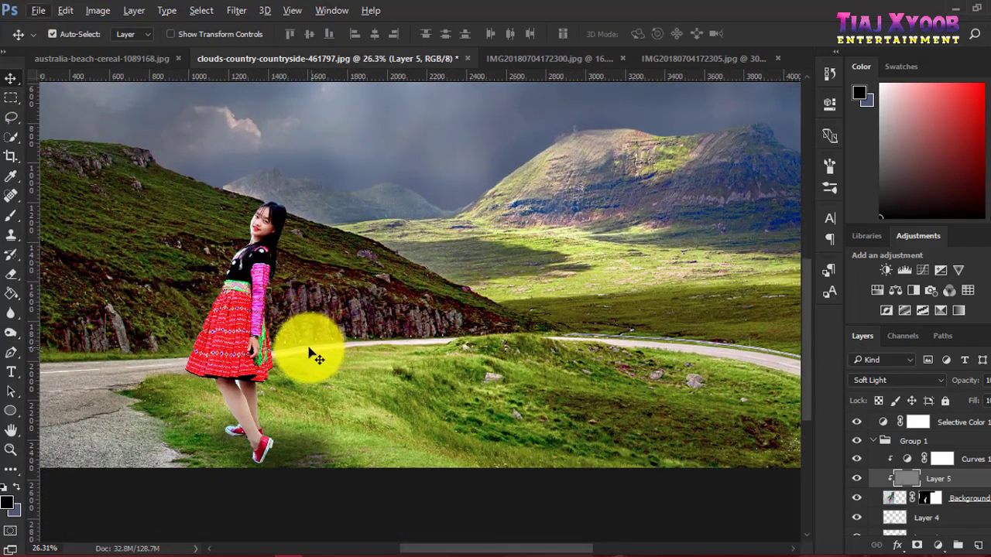
Add a new Layer 6 and place it between Layer 4 and Layer 1
{"action": "left_click", "coordinate": [946, 520]}
{"action": "left_click", "coordinate": [978, 547]}
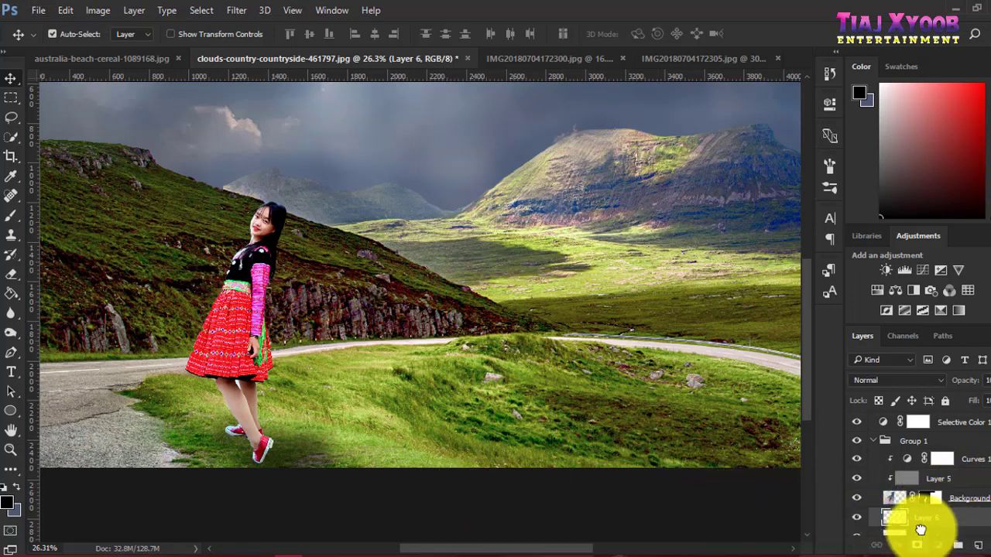
{"action": "left_click_drag", "start_coordinate": [920, 529], "coordinate": [940, 480]}
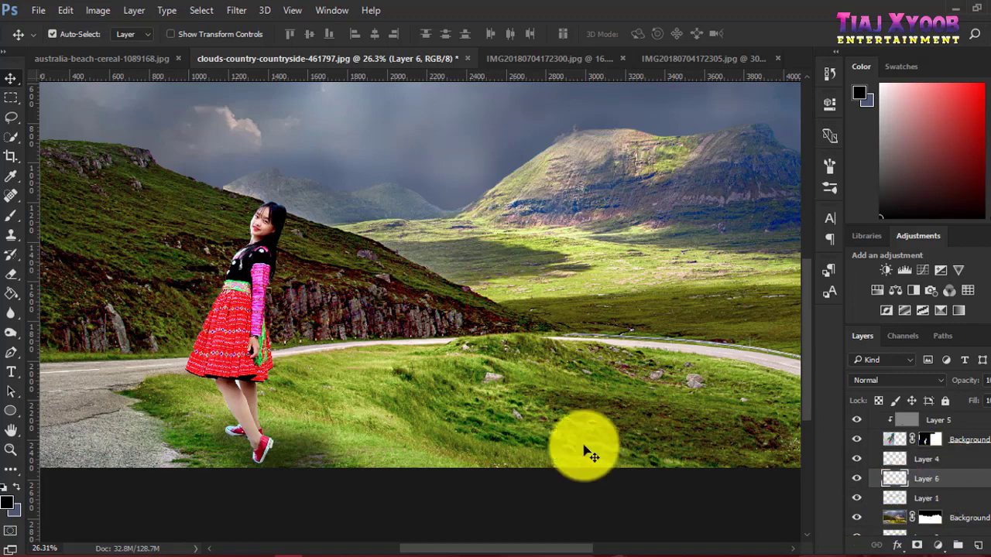
Set the Brush Tool to a soft 48 px tip
{"action": "left_click", "coordinate": [11, 220]}
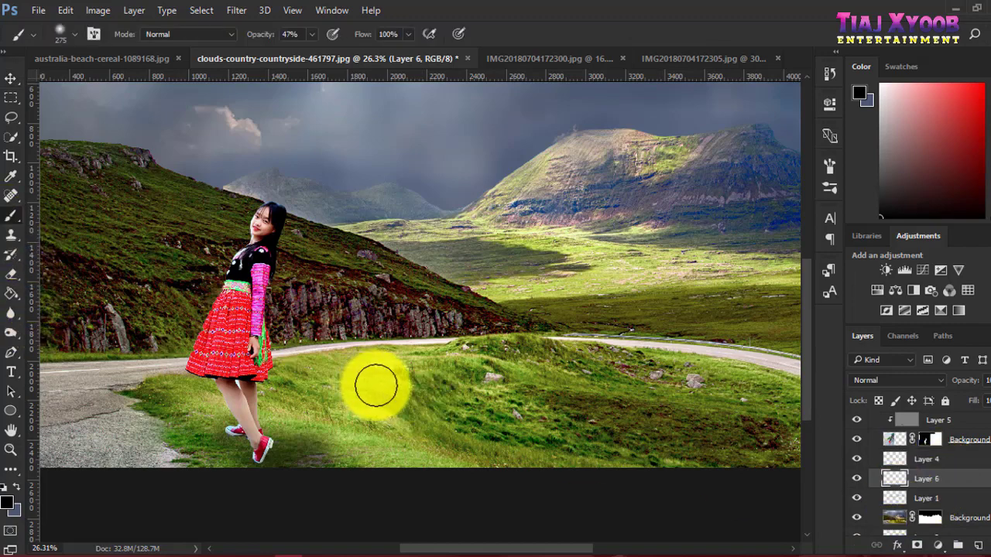
{"action": "scroll", "coordinate": [261, 449], "scroll_direction": "up", "scroll_amount": 1}
{"action": "scroll", "coordinate": [260, 449], "scroll_direction": "up", "scroll_amount": 2}
{"action": "scroll", "coordinate": [261, 449], "scroll_direction": "up", "scroll_amount": 2}
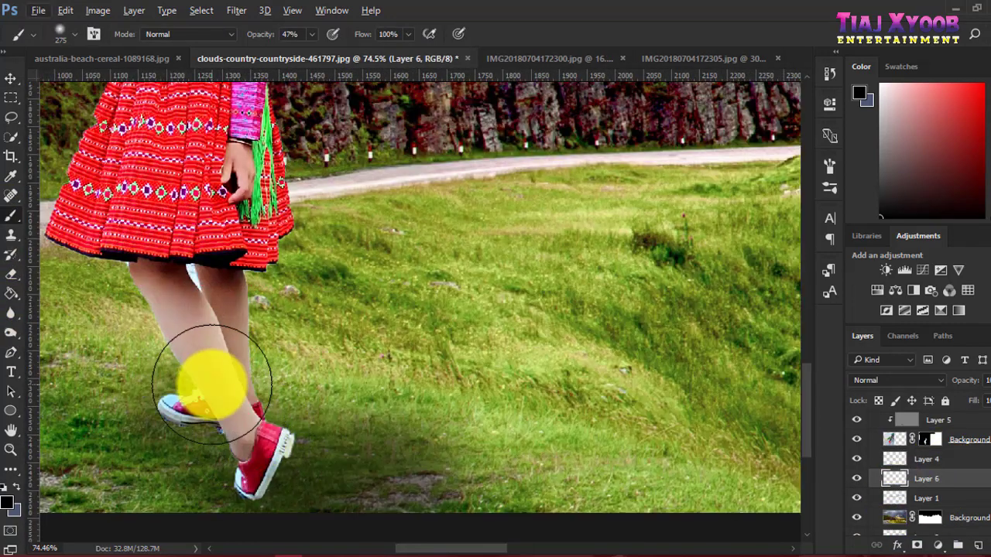
{"action": "right_click", "coordinate": [292, 387]}
{"action": "left_click_drag", "start_coordinate": [367, 364], "coordinate": [348, 365]}
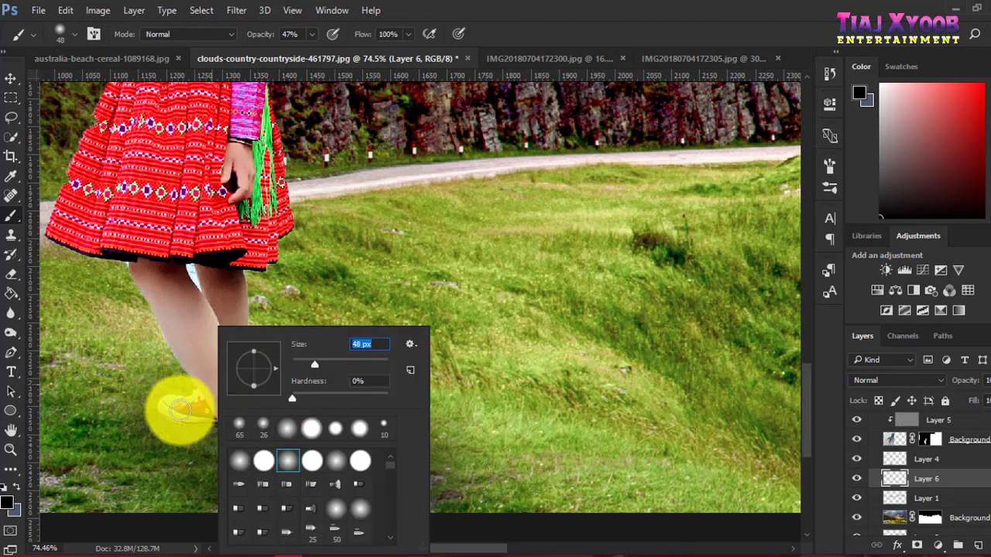
{"action": "key", "text": "Return"}
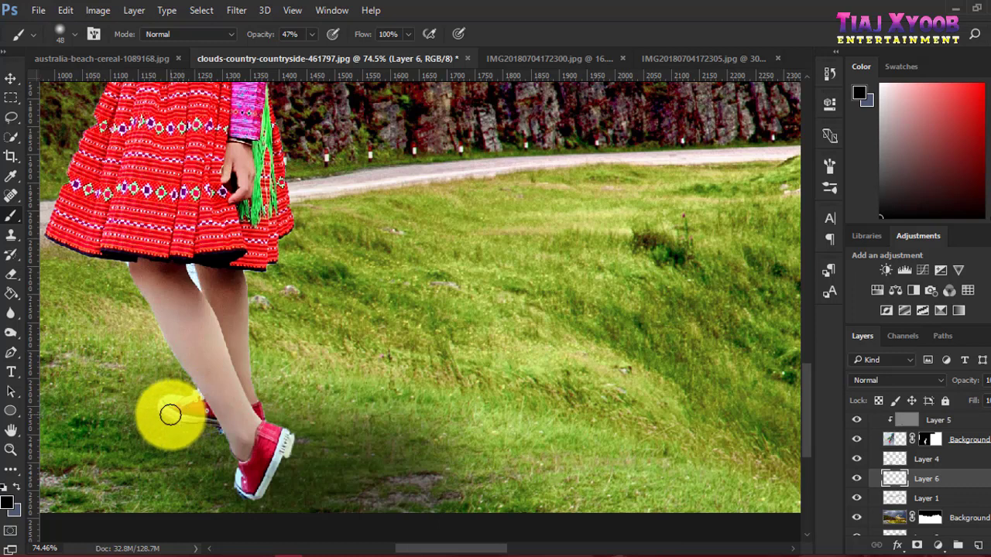
{"action": "key", "text": "ctrl+z"}
{"action": "key", "text": "ctrl+z"}
{"action": "key", "text": "ctrl+z"}
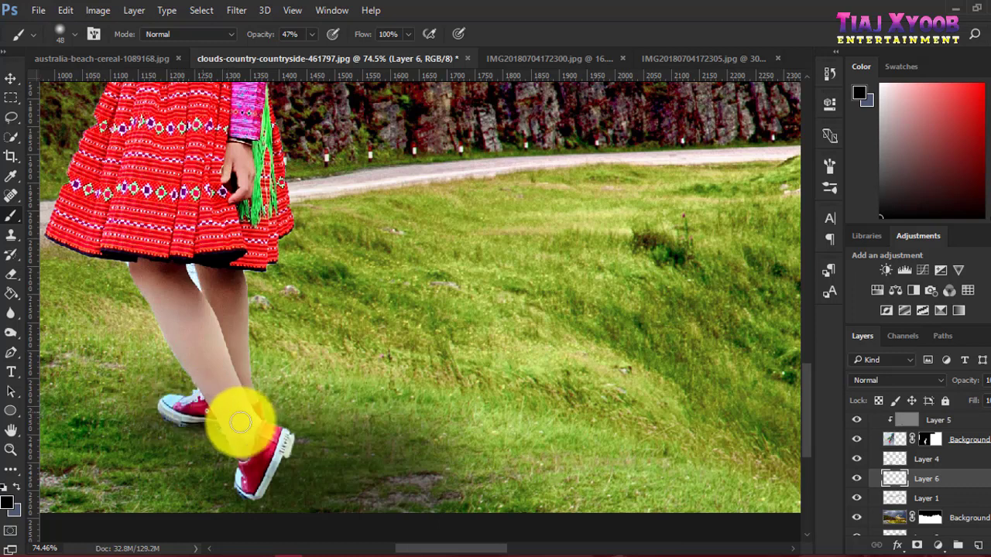
Paint a soft dark shadow beneath the girl's red shoes on Layer 6
{"action": "mouse_move", "coordinate": [240, 422]}
{"action": "left_mouse_down"}
{"action": "mouse_move", "coordinate": [256, 482]}
{"action": "mouse_move", "coordinate": [275, 496]}
{"action": "mouse_move", "coordinate": [243, 491]}
{"action": "left_mouse_up"}
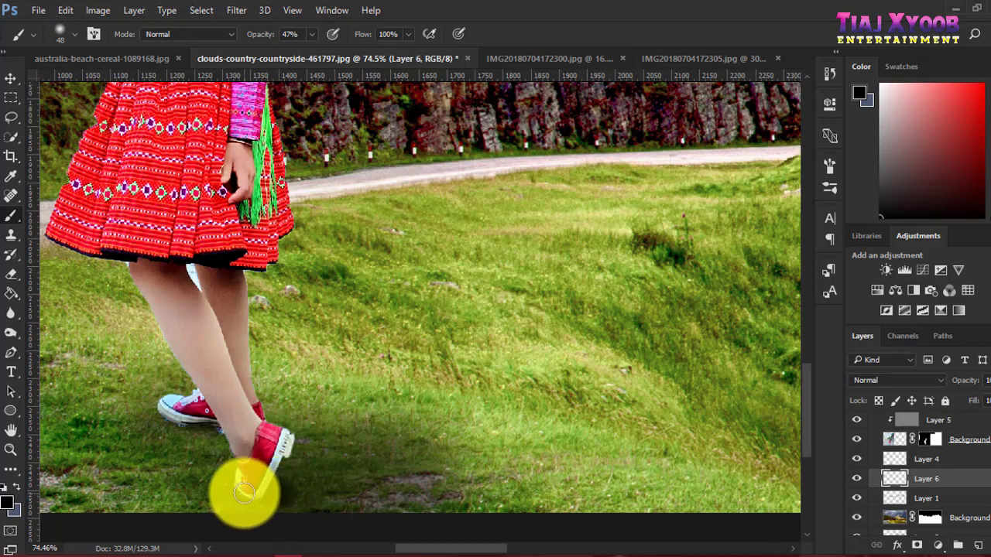
{"action": "left_click", "coordinate": [197, 422]}
{"action": "left_click", "coordinate": [234, 435]}
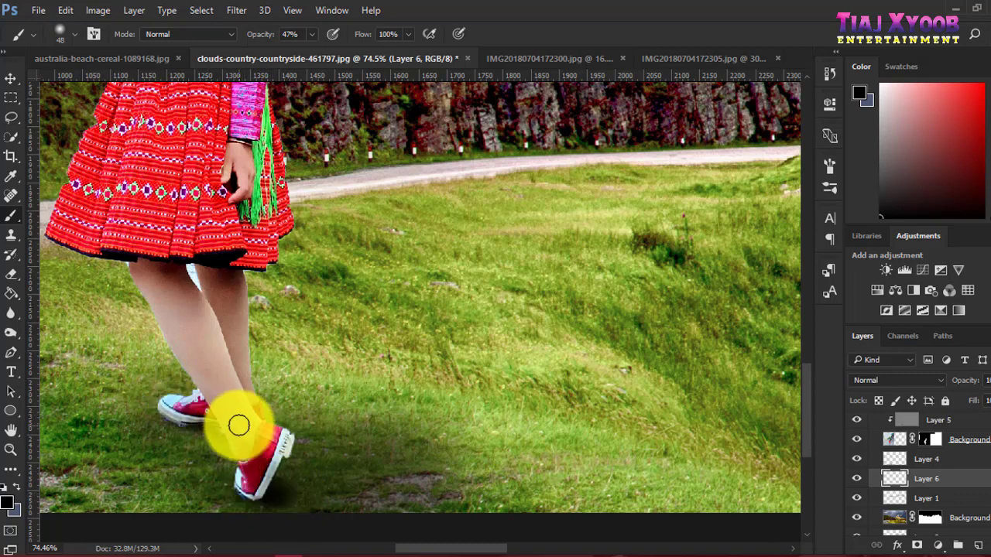
{"action": "left_click_drag", "start_coordinate": [271, 448], "coordinate": [283, 482]}
{"action": "scroll", "coordinate": [283, 490], "scroll_direction": "down", "scroll_amount": 2}
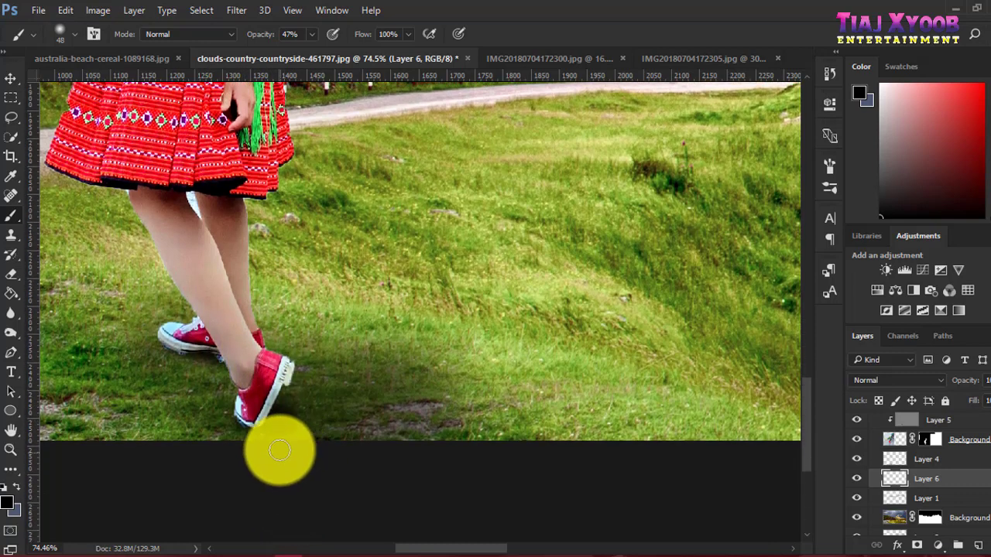
{"action": "left_click_drag", "start_coordinate": [276, 427], "coordinate": [293, 442]}
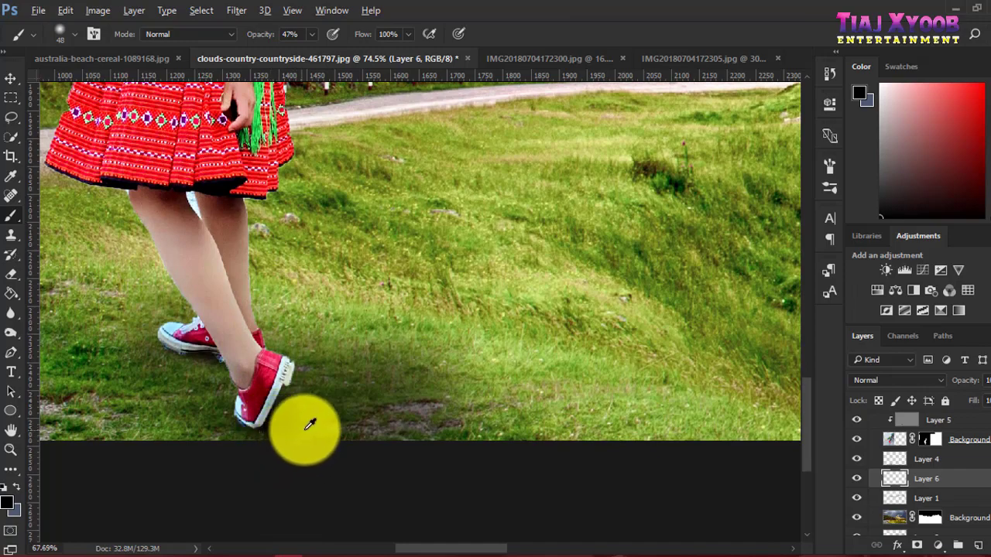
{"action": "scroll", "coordinate": [309, 424], "scroll_direction": "down", "scroll_amount": 2}
{"action": "scroll", "coordinate": [354, 421], "scroll_direction": "down", "scroll_amount": 2}
{"action": "scroll", "coordinate": [402, 415], "scroll_direction": "down", "scroll_amount": 1}
{"action": "scroll", "coordinate": [398, 356], "scroll_direction": "down", "scroll_amount": 1}
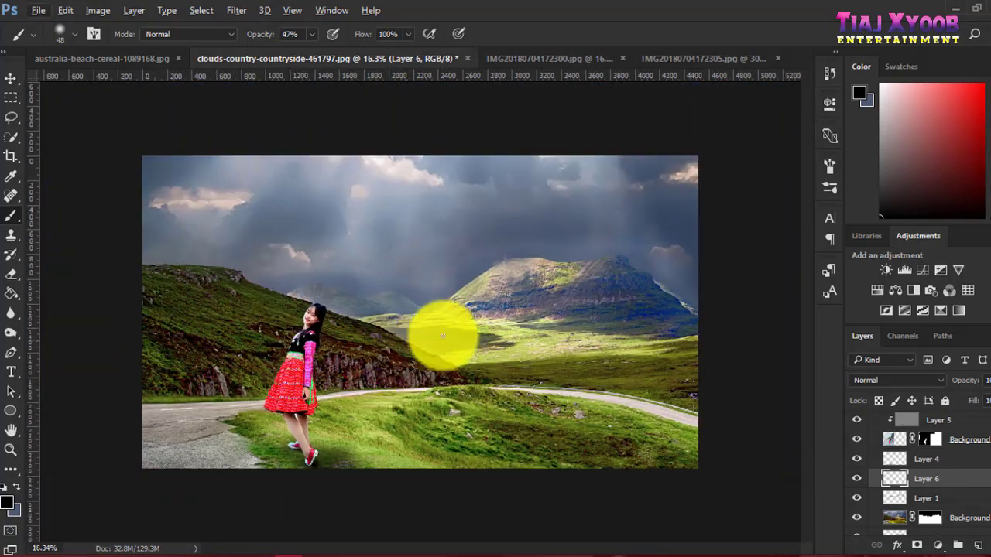
{"action": "scroll", "coordinate": [380, 316], "scroll_direction": "up", "scroll_amount": 1}
{"action": "scroll", "coordinate": [392, 294], "scroll_direction": "down", "scroll_amount": 1}
{"action": "scroll", "coordinate": [460, 268], "scroll_direction": "up", "scroll_amount": 2}
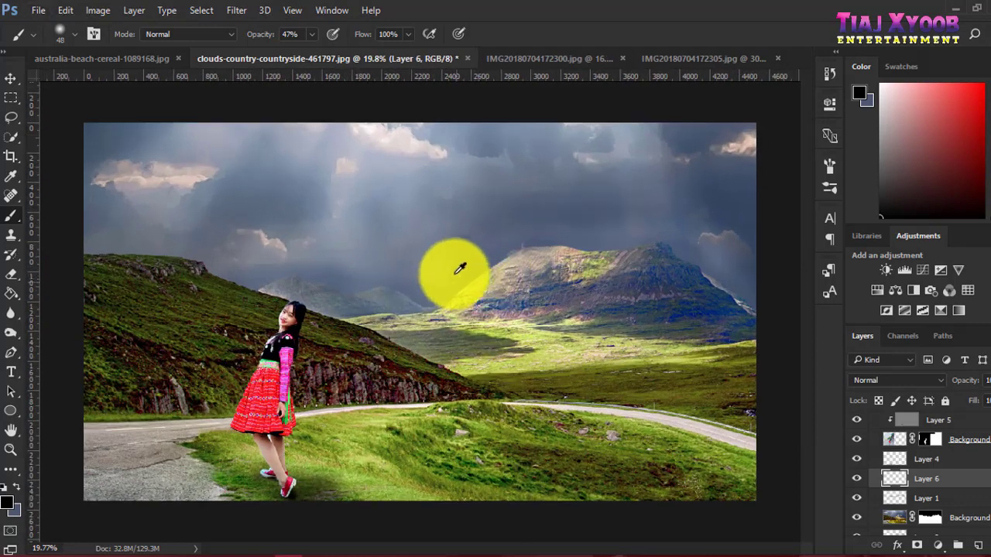
{"action": "scroll", "coordinate": [410, 267], "scroll_direction": "up", "scroll_amount": 1}
{"action": "scroll", "coordinate": [337, 265], "scroll_direction": "down", "scroll_amount": 1}
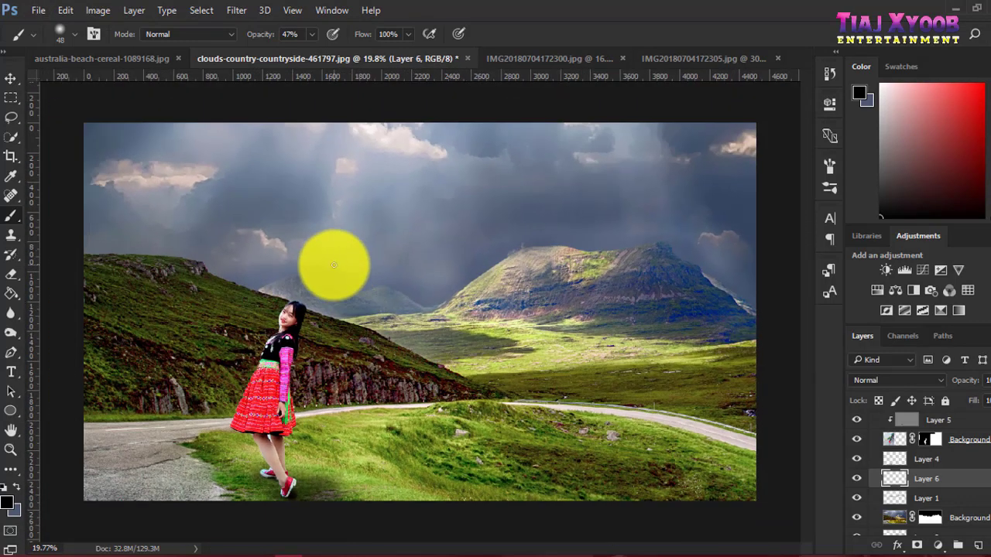
Switch to the Move tool and select Layer 5
{"action": "left_click", "coordinate": [16, 80]}
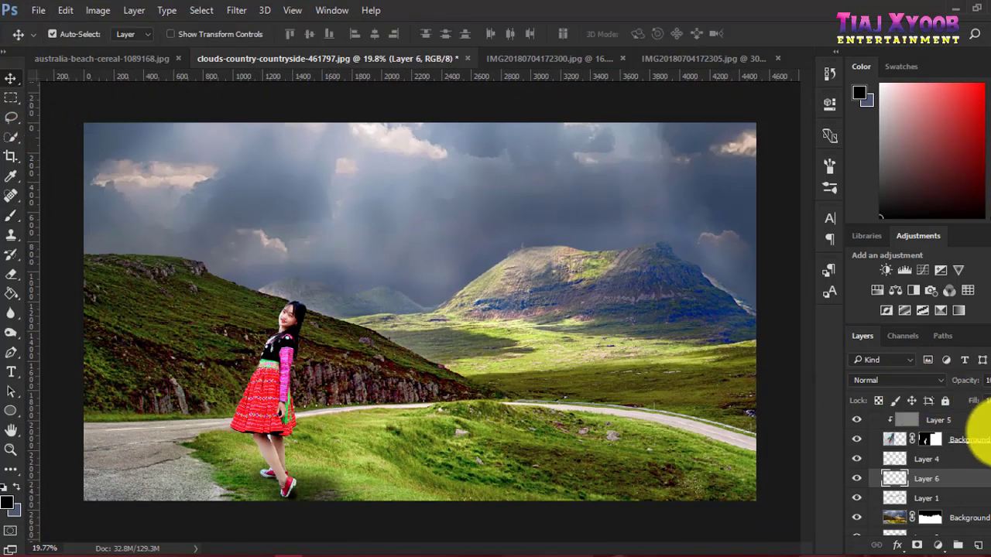
{"action": "left_click", "coordinate": [945, 420]}
{"action": "scroll", "coordinate": [913, 421], "scroll_direction": "up", "scroll_amount": 3}
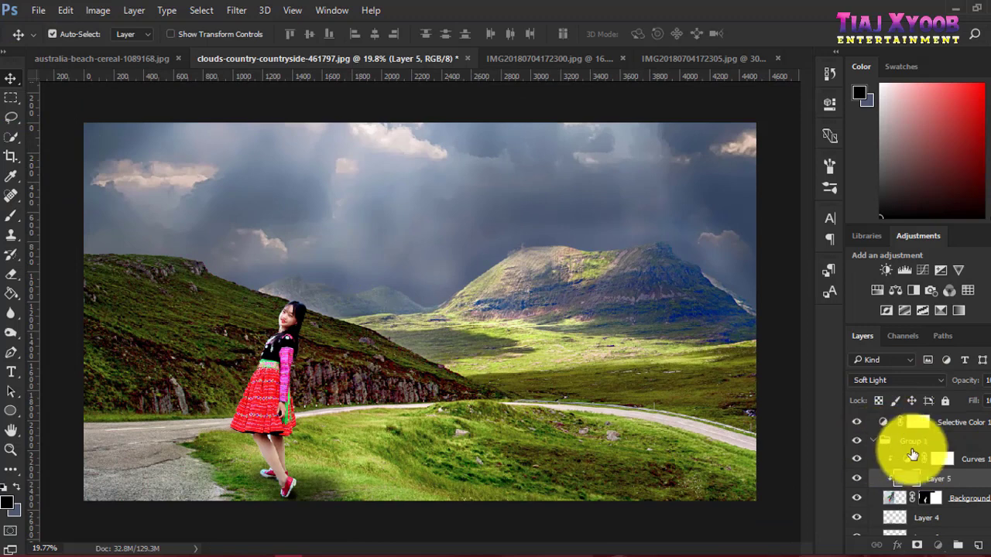
Collapse Group 1, delete empty Layer 3, and group Selective Color 1 with Group 1
{"action": "left_click", "coordinate": [898, 441]}
{"action": "left_click", "coordinate": [872, 442]}
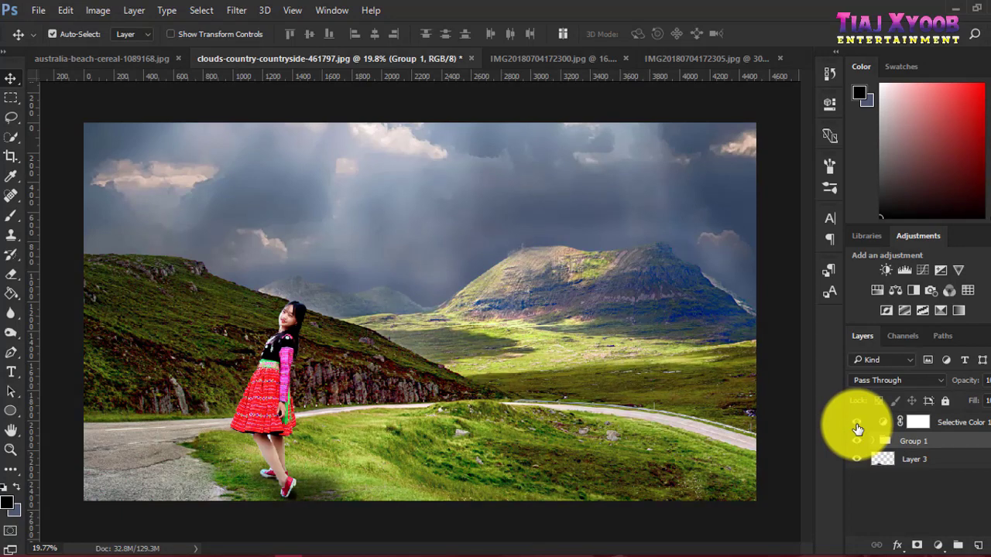
{"action": "mouse_move", "coordinate": [937, 460]}
{"action": "left_mouse_down"}
{"action": "mouse_move", "coordinate": [987, 535]}
{"action": "mouse_move", "coordinate": [976, 546]}
{"action": "left_mouse_up"}
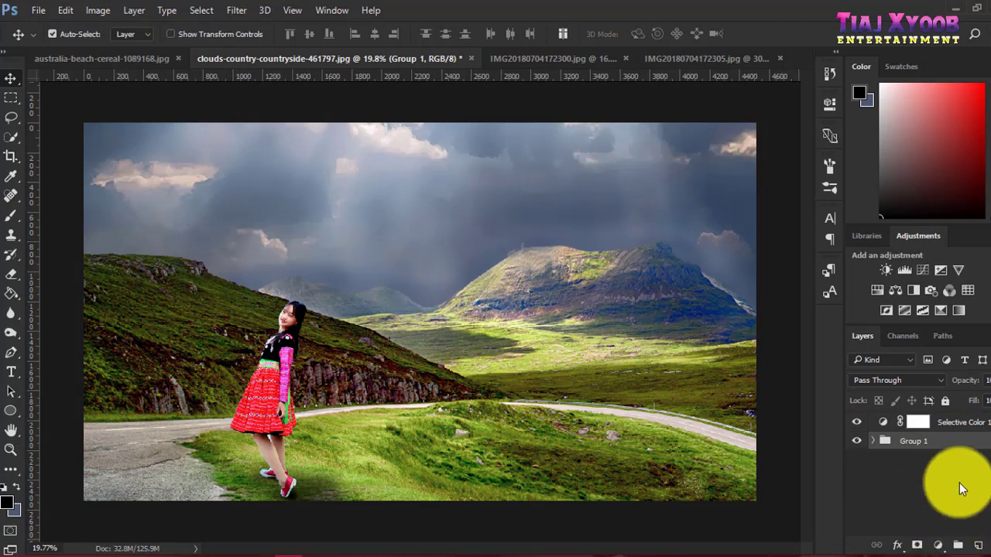
{"action": "left_click", "coordinate": [956, 425]}
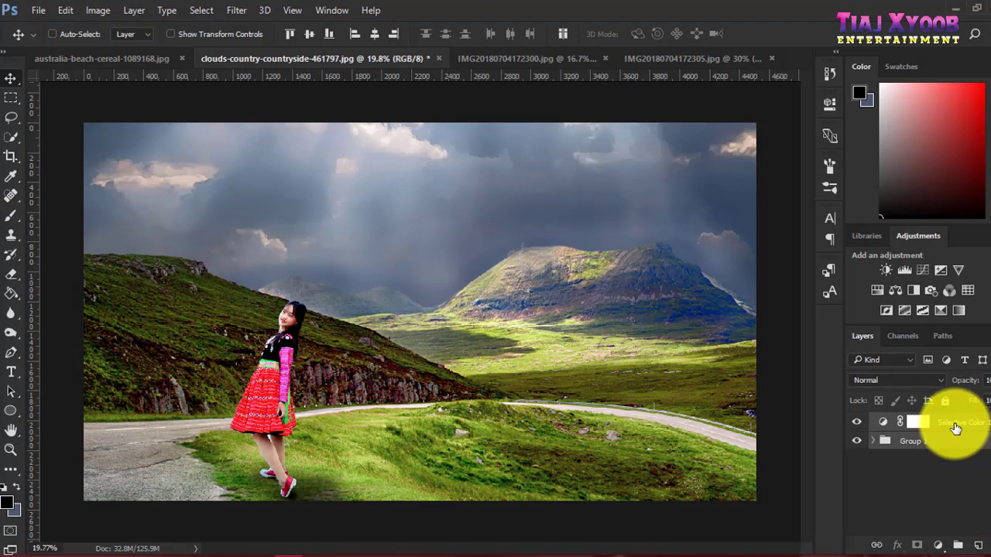
{"action": "key", "text": "ctrl+g"}
Add a Gradient Map adjustment layer using the Violet, Orange preset in Soft Light blend mode
{"action": "left_click", "coordinate": [942, 547]}
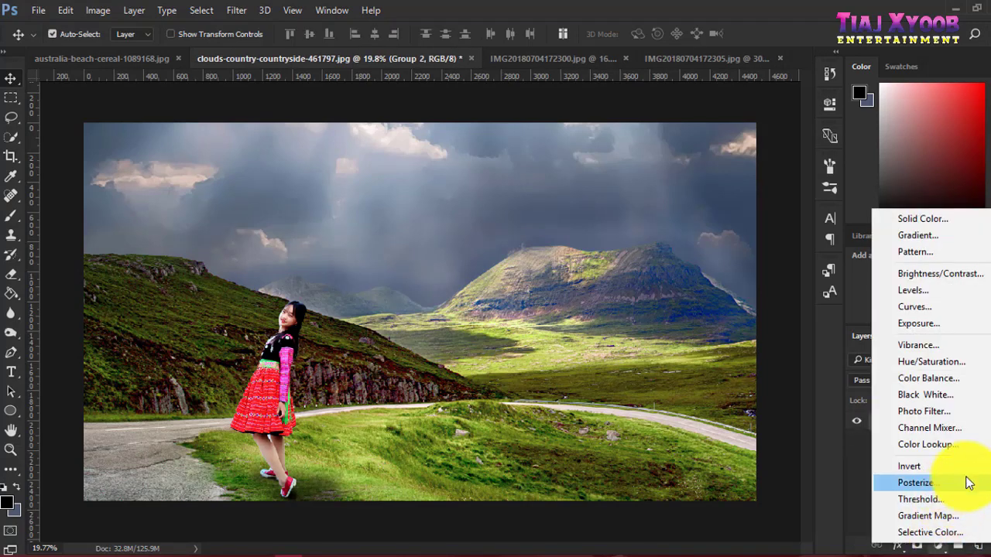
{"action": "left_click", "coordinate": [944, 517]}
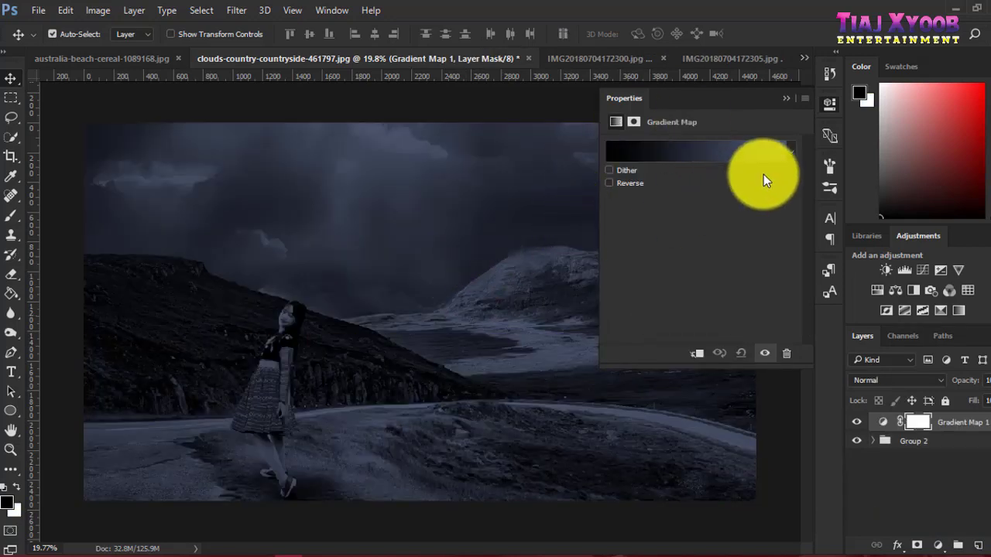
{"action": "left_click", "coordinate": [784, 155]}
{"action": "left_click", "coordinate": [666, 135]}
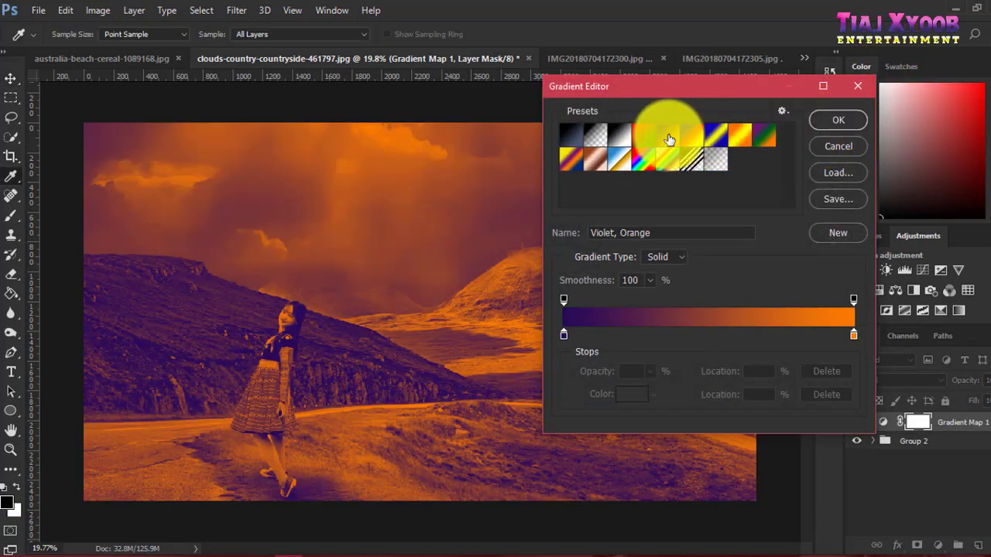
{"action": "left_click", "coordinate": [823, 117]}
{"action": "left_click", "coordinate": [889, 379]}
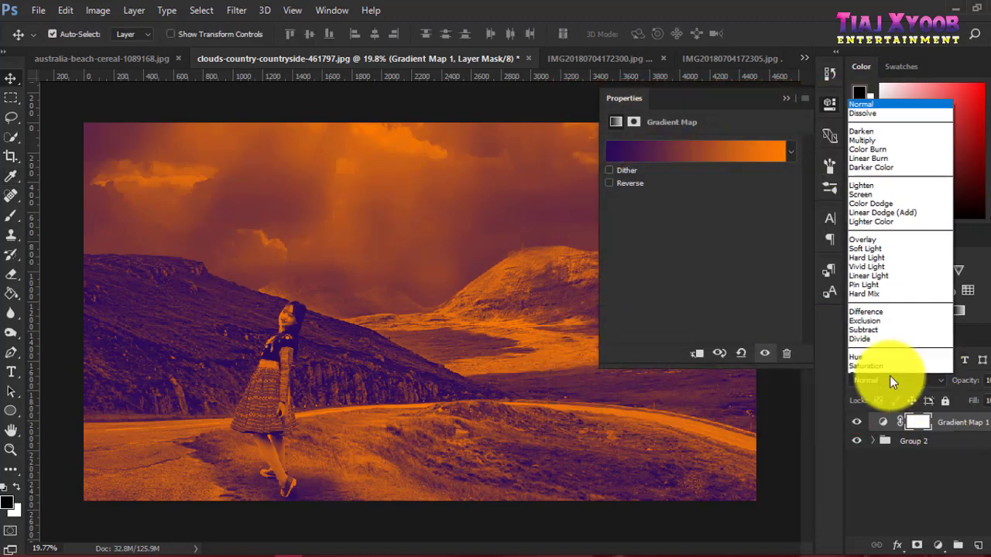
{"action": "left_click", "coordinate": [866, 235]}
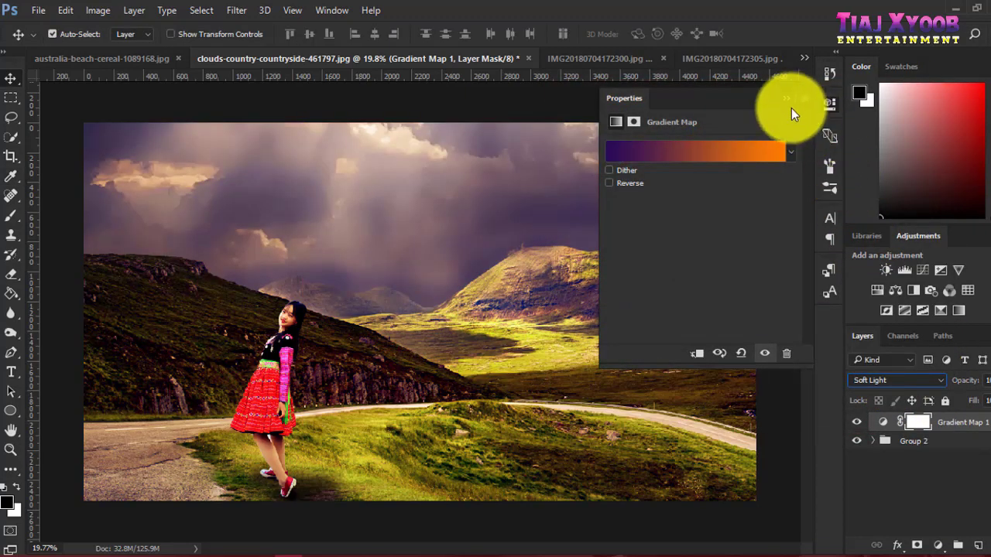
Lower the Gradient Map 1 opacity and toggle its visibility to compare before and after
{"action": "left_click", "coordinate": [917, 422]}
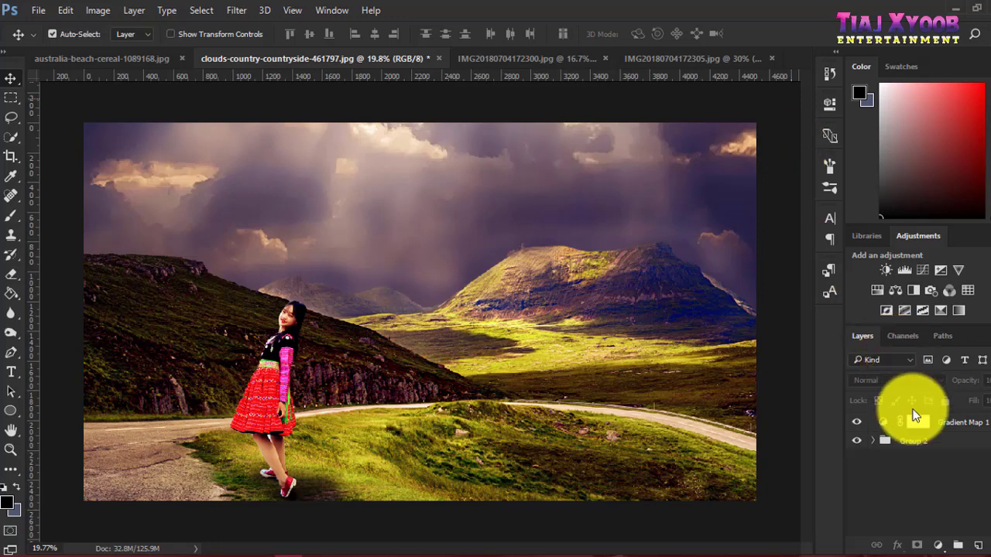
{"action": "mouse_move", "coordinate": [983, 401]}
{"action": "left_mouse_down"}
{"action": "mouse_move", "coordinate": [959, 408]}
{"action": "mouse_move", "coordinate": [977, 408]}
{"action": "left_mouse_up"}
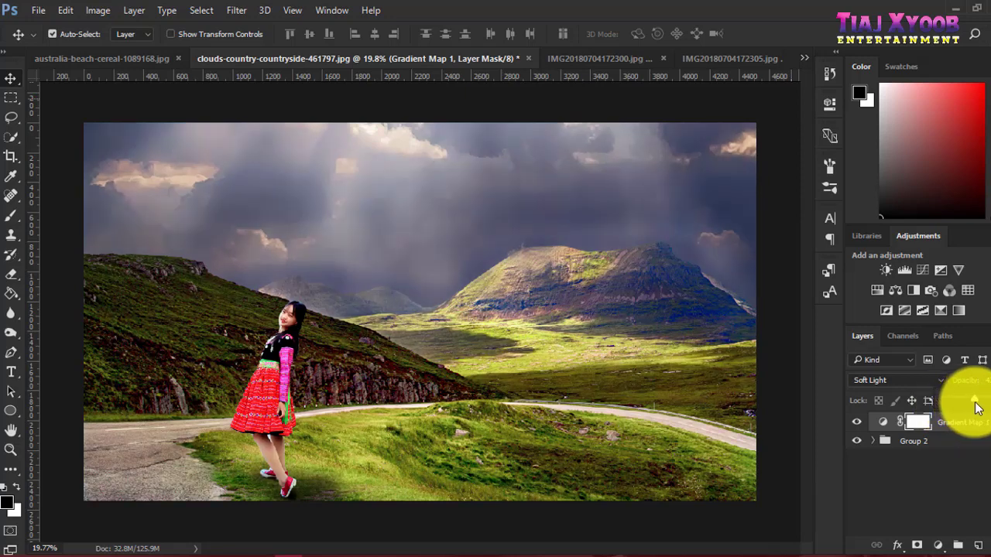
{"action": "left_click", "coordinate": [858, 423]}
{"action": "left_click", "coordinate": [859, 423]}
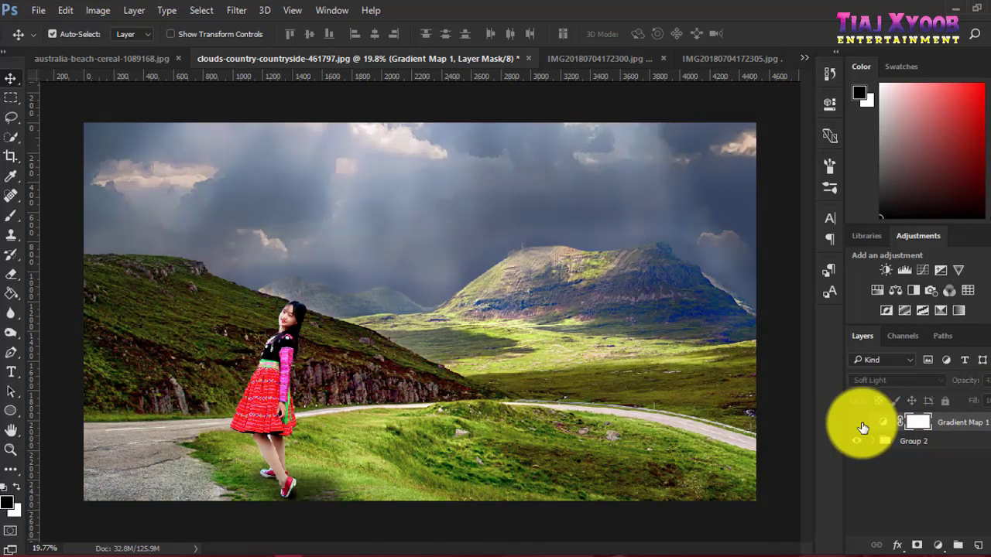
{"action": "left_click", "coordinate": [856, 422]}
Expand Group 2 and the nested Group 1 in the Layers panel
{"action": "scroll", "coordinate": [255, 304], "scroll_direction": "up", "scroll_amount": 5}
{"action": "scroll", "coordinate": [258, 308], "scroll_direction": "down", "scroll_amount": 2}
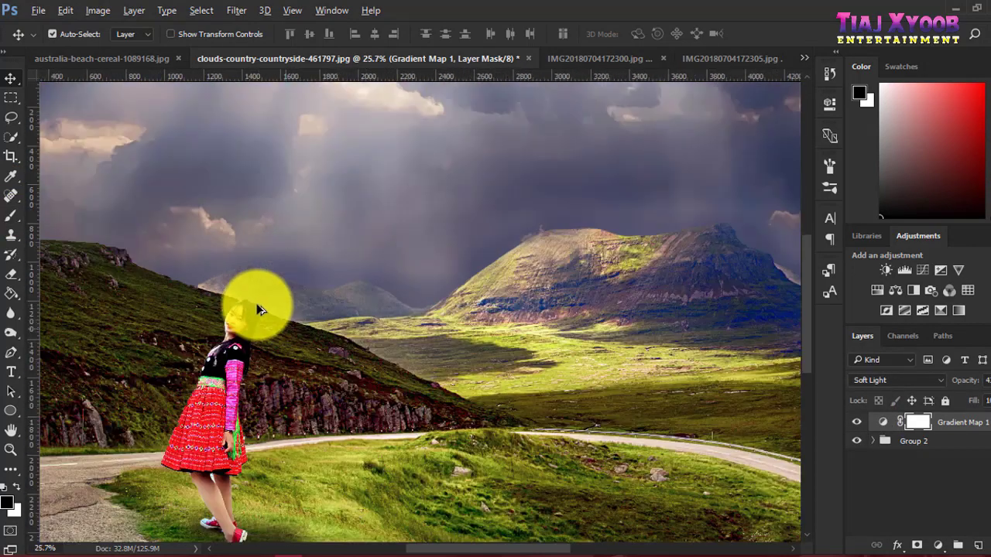
{"action": "scroll", "coordinate": [263, 309], "scroll_direction": "down", "scroll_amount": 1}
{"action": "scroll", "coordinate": [271, 308], "scroll_direction": "down", "scroll_amount": 1}
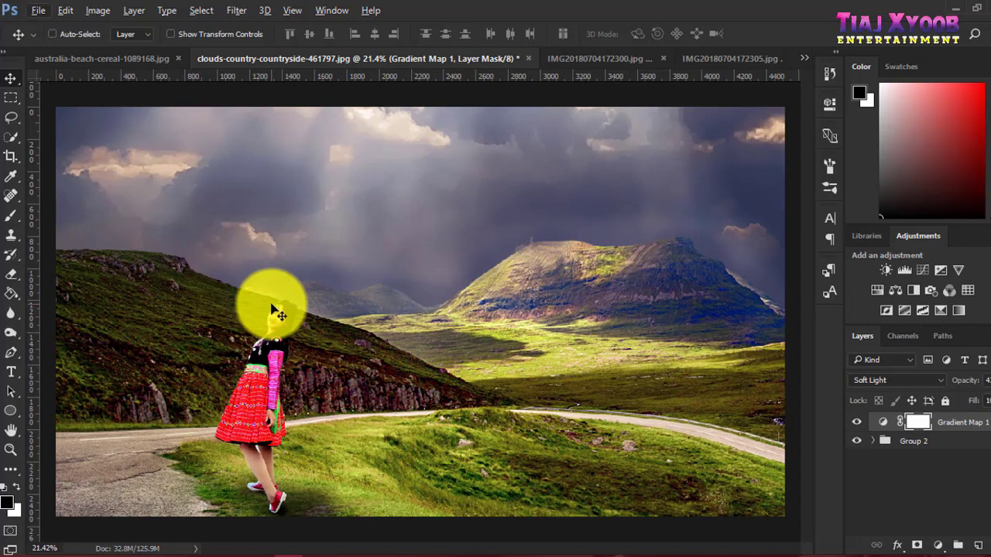
{"action": "scroll", "coordinate": [273, 308], "scroll_direction": "up", "scroll_amount": 2}
{"action": "scroll", "coordinate": [273, 317], "scroll_direction": "down", "scroll_amount": 1}
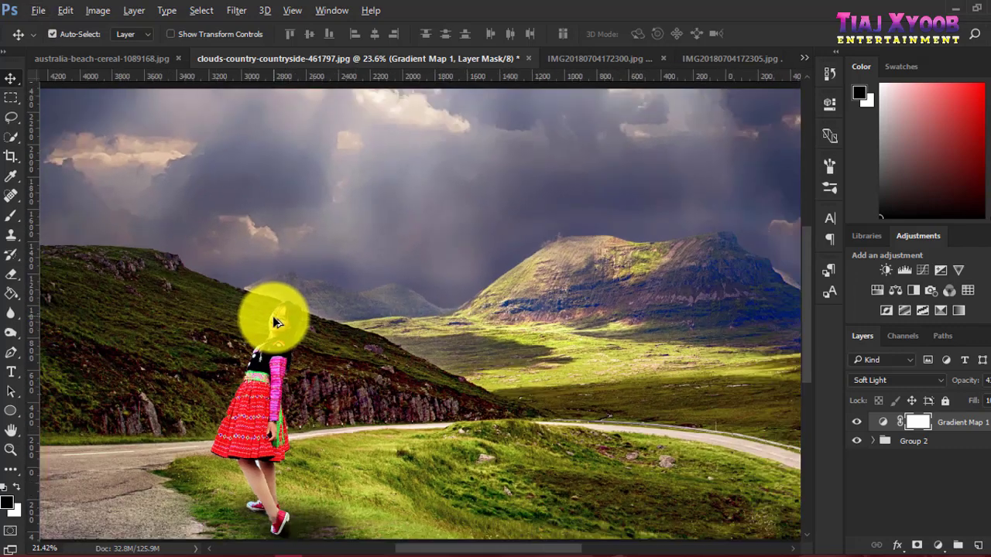
{"action": "scroll", "coordinate": [282, 323], "scroll_direction": "down", "scroll_amount": 2}
{"action": "scroll", "coordinate": [287, 327], "scroll_direction": "up", "scroll_amount": 1}
{"action": "scroll", "coordinate": [289, 322], "scroll_direction": "up", "scroll_amount": 1}
{"action": "scroll", "coordinate": [288, 321], "scroll_direction": "down", "scroll_amount": 1}
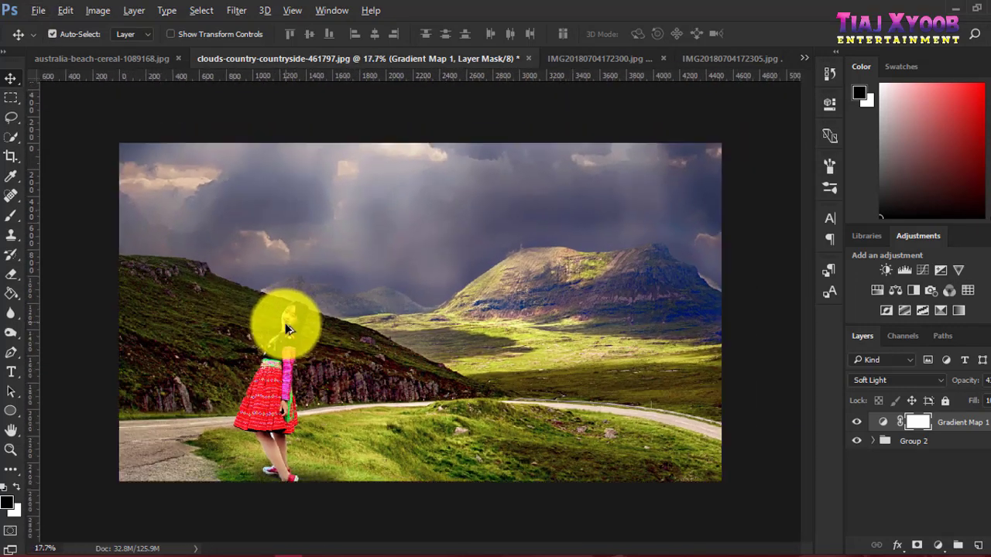
{"action": "scroll", "coordinate": [283, 325], "scroll_direction": "up", "scroll_amount": 1}
{"action": "scroll", "coordinate": [270, 448], "scroll_direction": "up", "scroll_amount": 2}
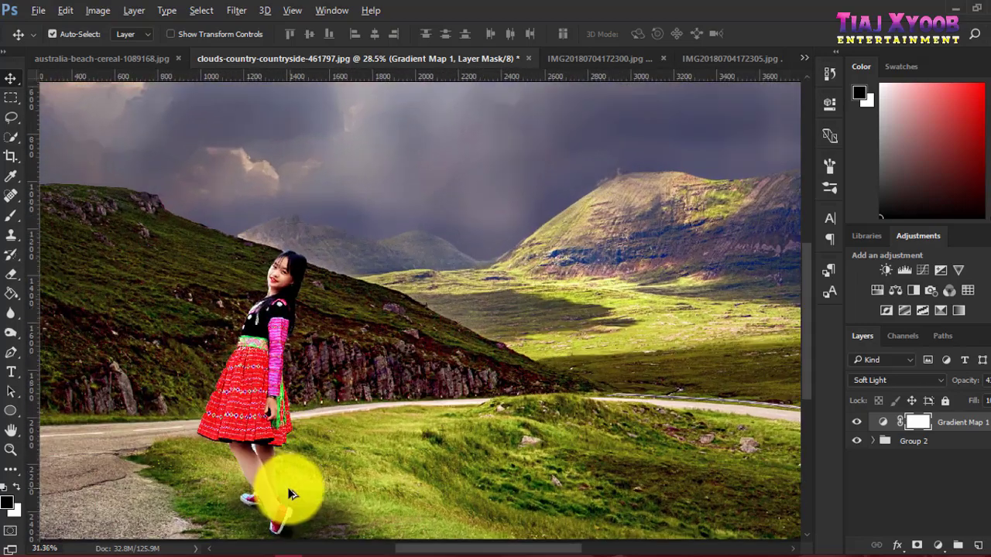
{"action": "scroll", "coordinate": [287, 487], "scroll_direction": "up", "scroll_amount": 3}
{"action": "scroll", "coordinate": [265, 498], "scroll_direction": "up", "scroll_amount": 3}
{"action": "scroll", "coordinate": [204, 454], "scroll_direction": "up", "scroll_amount": 3}
{"action": "scroll", "coordinate": [221, 435], "scroll_direction": "up", "scroll_amount": 3}
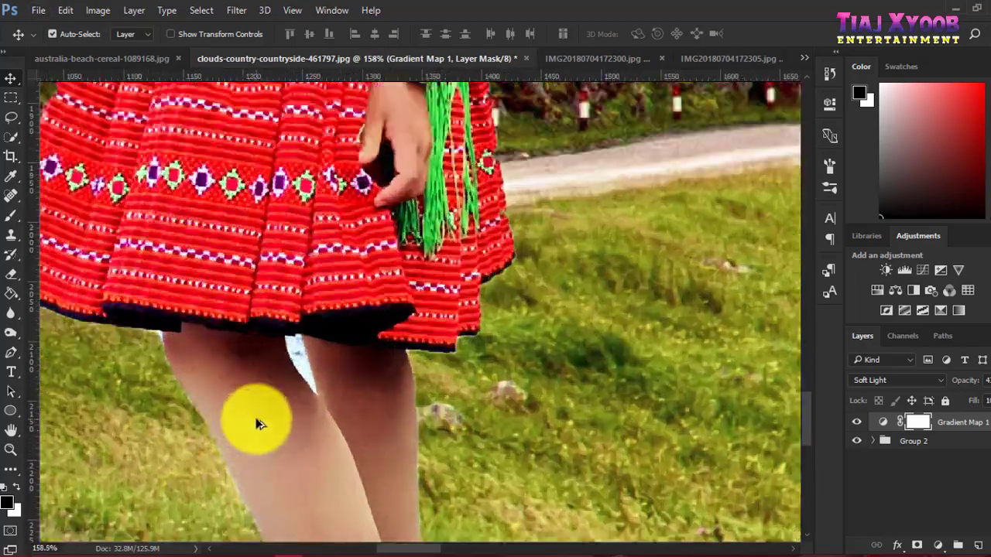
{"action": "left_click", "coordinate": [882, 445]}
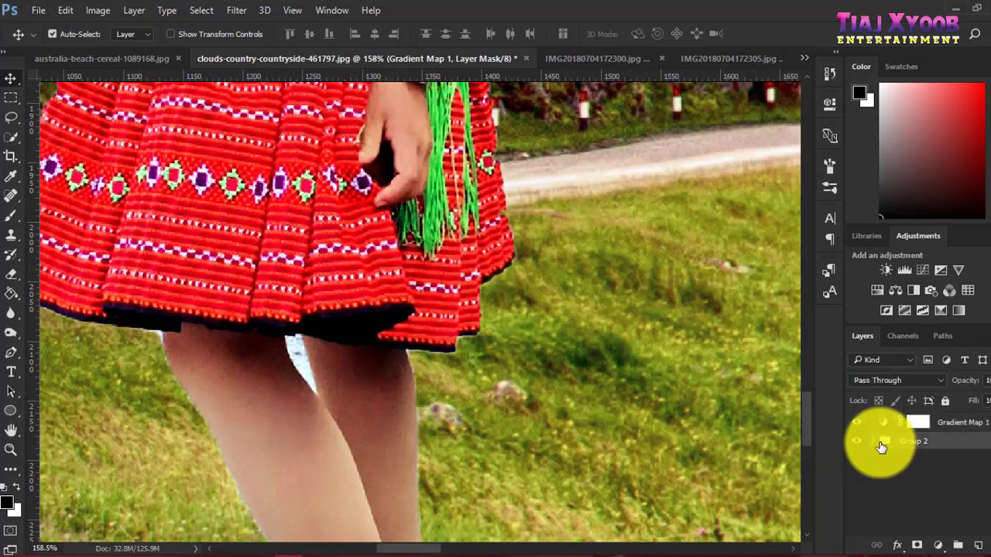
{"action": "left_click", "coordinate": [873, 442]}
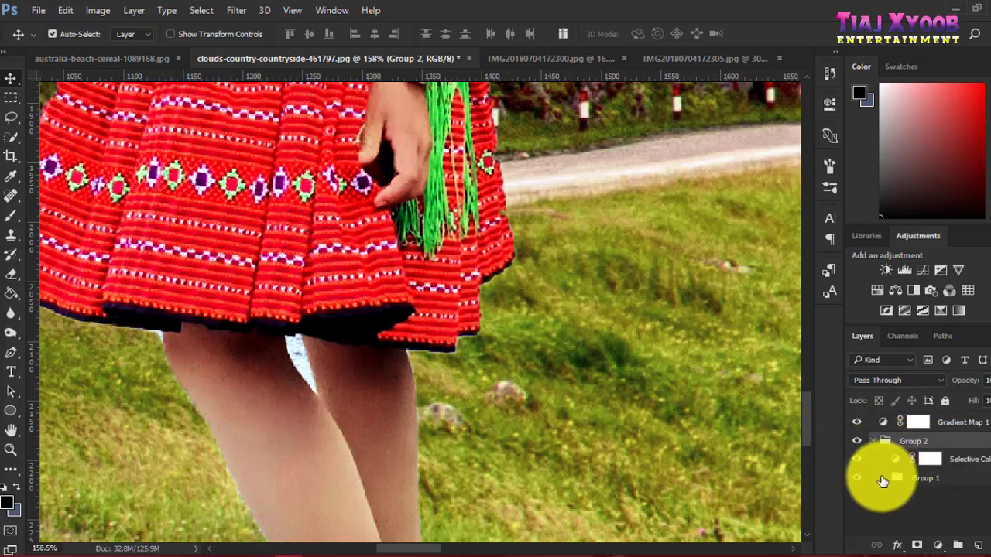
{"action": "left_click", "coordinate": [895, 482]}
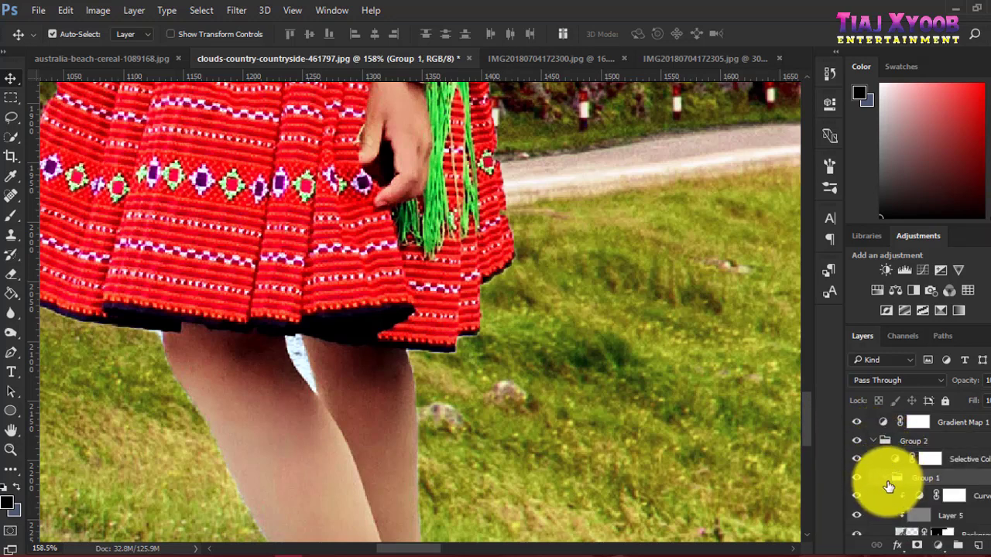
{"action": "left_click", "coordinate": [888, 480]}
Target the Background copy 2 layer mask and zoom in on the skirt hem
{"action": "left_click", "coordinate": [934, 498]}
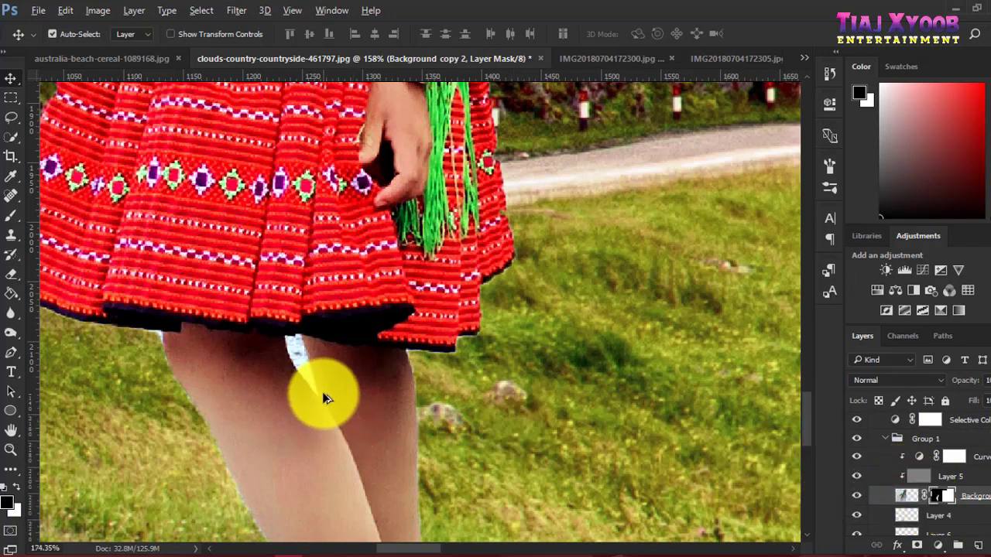
{"action": "scroll", "coordinate": [322, 392], "scroll_direction": "up", "scroll_amount": 2}
{"action": "scroll", "coordinate": [211, 348], "scroll_direction": "up", "scroll_amount": 3}
{"action": "scroll", "coordinate": [239, 339], "scroll_direction": "up", "scroll_amount": 1}
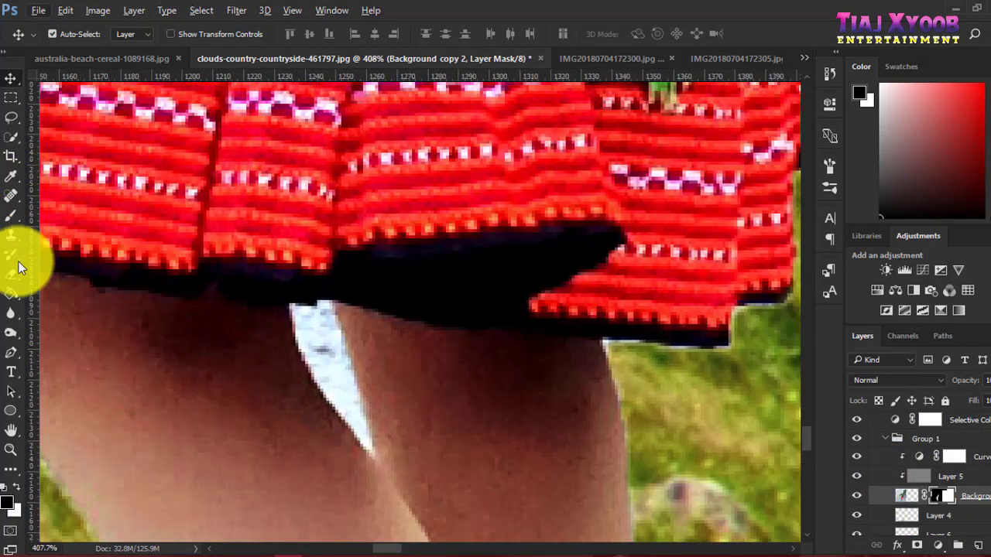
Trace a closed Pen path around the white gap between the girl's legs
{"action": "left_click", "coordinate": [12, 353]}
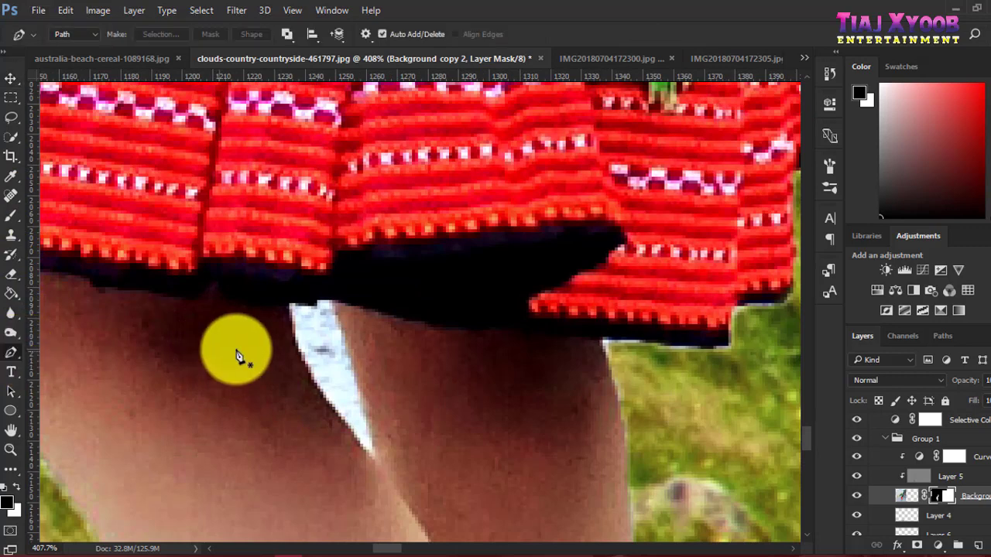
{"action": "left_click", "coordinate": [291, 307]}
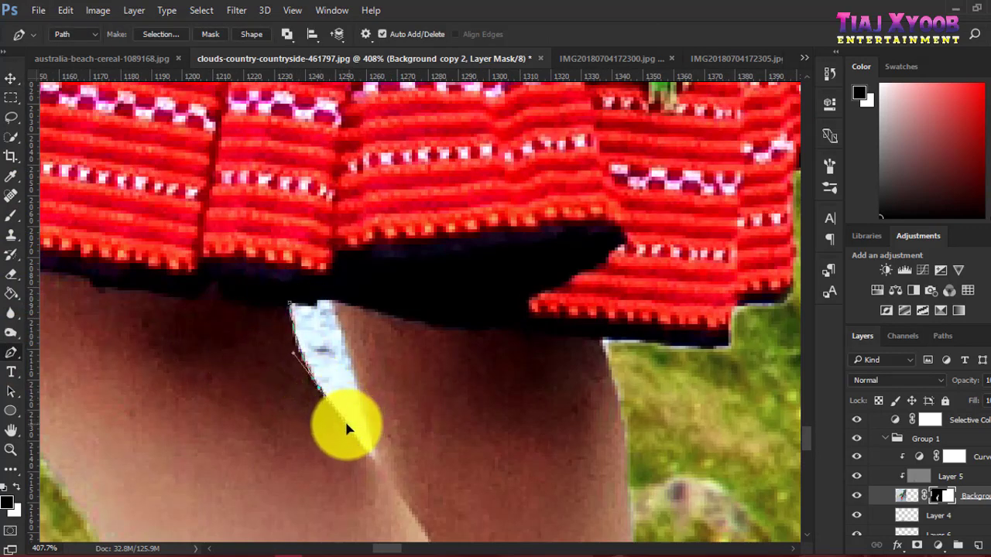
{"action": "left_click", "coordinate": [346, 425]}
{"action": "left_click", "coordinate": [383, 471]}
{"action": "scroll", "coordinate": [387, 473], "scroll_direction": "up", "scroll_amount": 1}
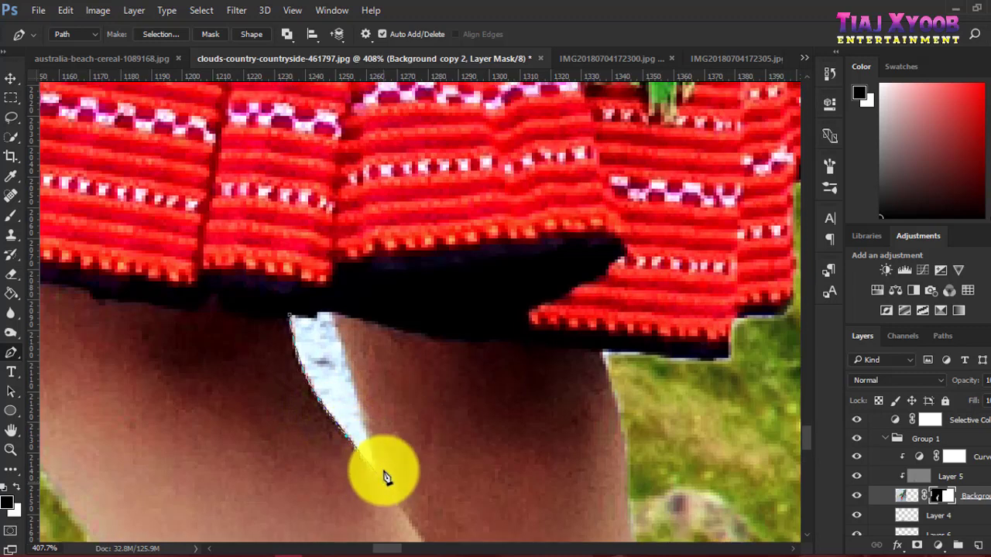
{"action": "left_click", "coordinate": [288, 315]}
Convert the closed path into an active selection on the mask
{"action": "right_click", "coordinate": [330, 336]}
{"action": "left_click", "coordinate": [419, 247]}
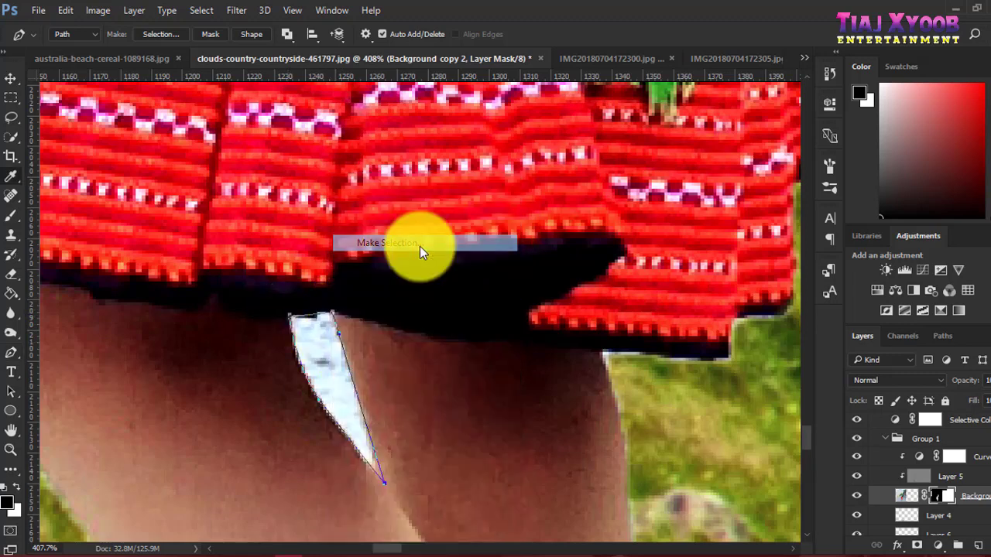
{"action": "left_click", "coordinate": [594, 157]}
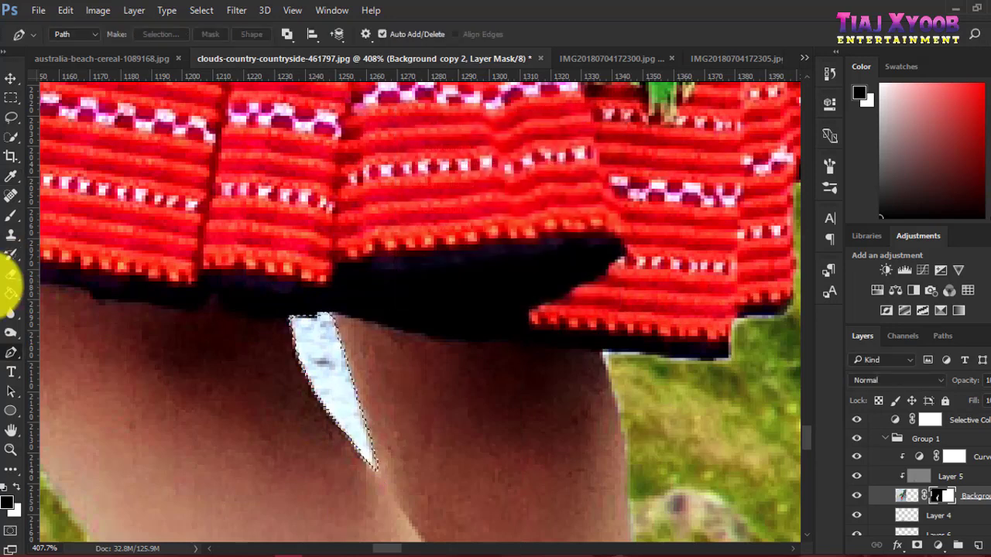
{"action": "left_click", "coordinate": [11, 216]}
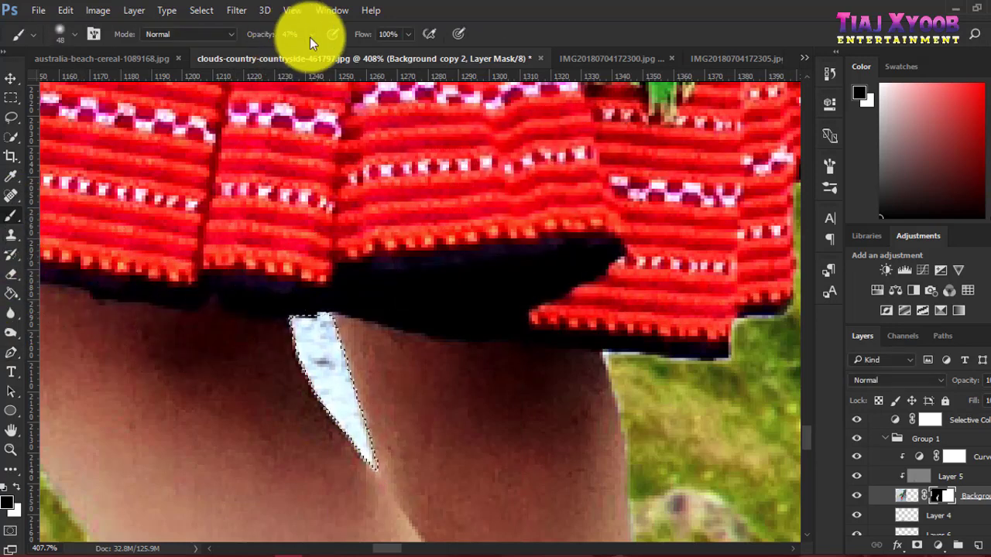
Paint the selection on the mask at 100% opacity to hide the white sliver
{"action": "key", "text": "0"}
{"action": "mouse_move", "coordinate": [376, 314]}
{"action": "left_mouse_down"}
{"action": "mouse_move", "coordinate": [358, 421]}
{"action": "mouse_move", "coordinate": [301, 309]}
{"action": "mouse_move", "coordinate": [374, 468]}
{"action": "left_mouse_up"}
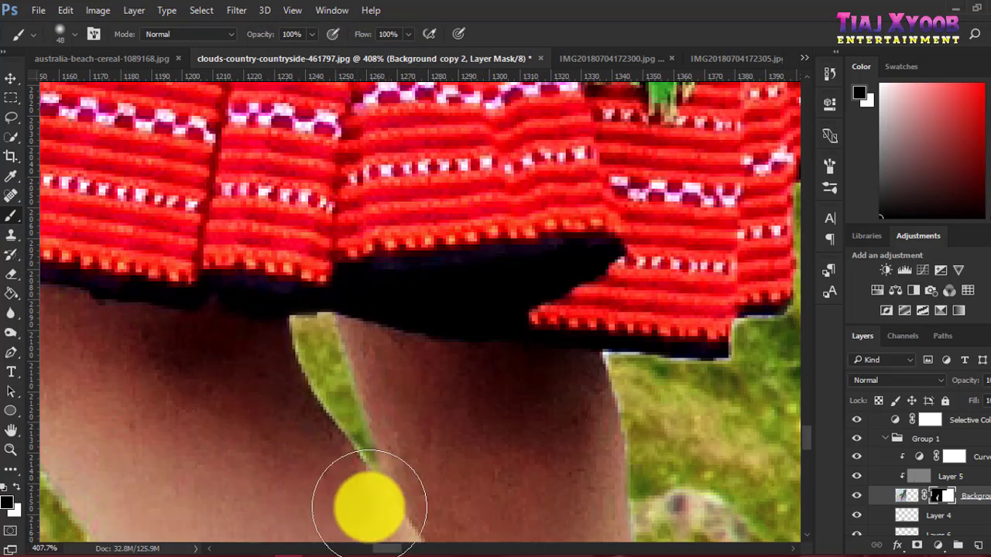
{"action": "left_click_drag", "start_coordinate": [387, 547], "coordinate": [364, 554]}
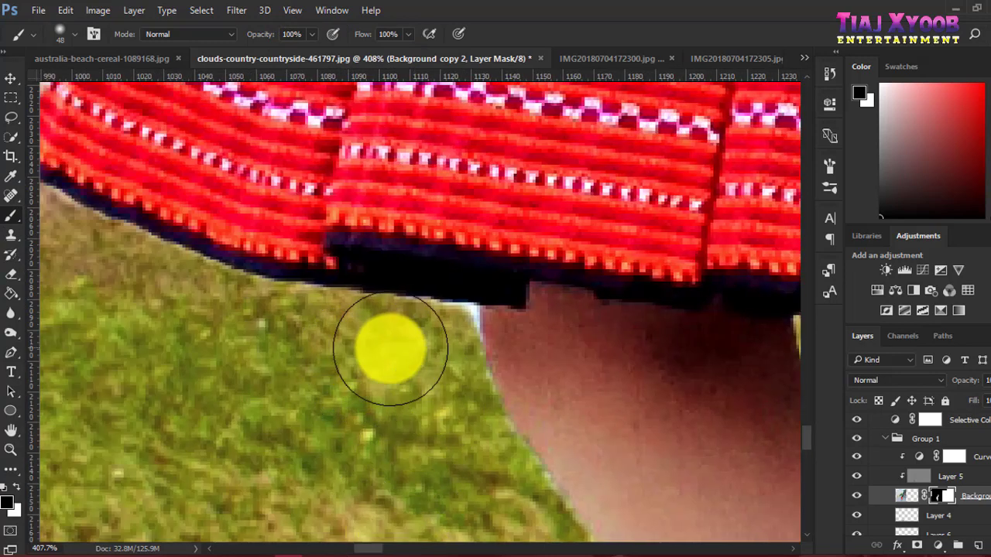
{"action": "scroll", "coordinate": [421, 317], "scroll_direction": "up", "scroll_amount": 2}
Shrink the brush to 12 px and paint away the light fringe along the grass edge
{"action": "right_click", "coordinate": [515, 363]}
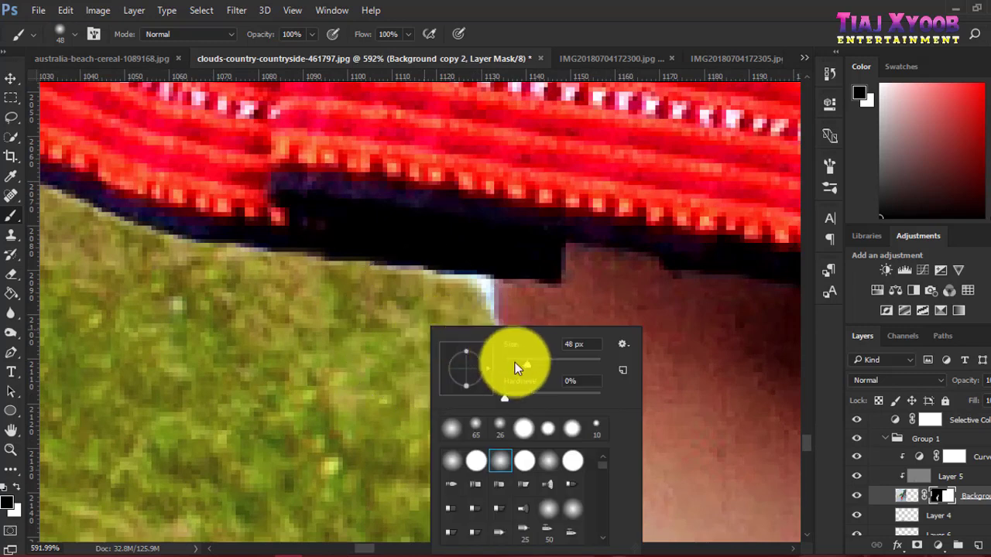
{"action": "left_click", "coordinate": [516, 364]}
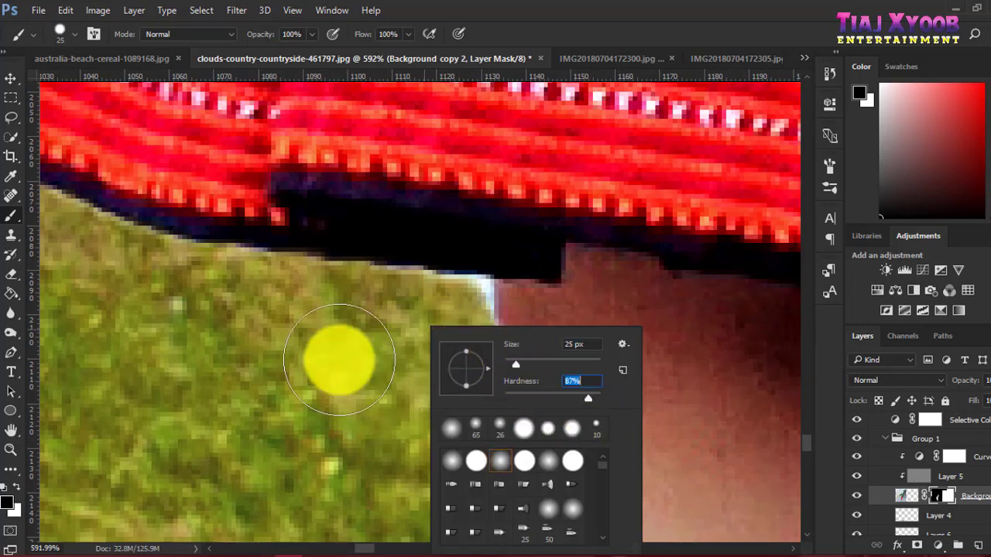
{"action": "left_click", "coordinate": [342, 352]}
{"action": "scroll", "coordinate": [400, 363], "scroll_direction": "up", "scroll_amount": 3}
{"action": "right_click", "coordinate": [404, 354]}
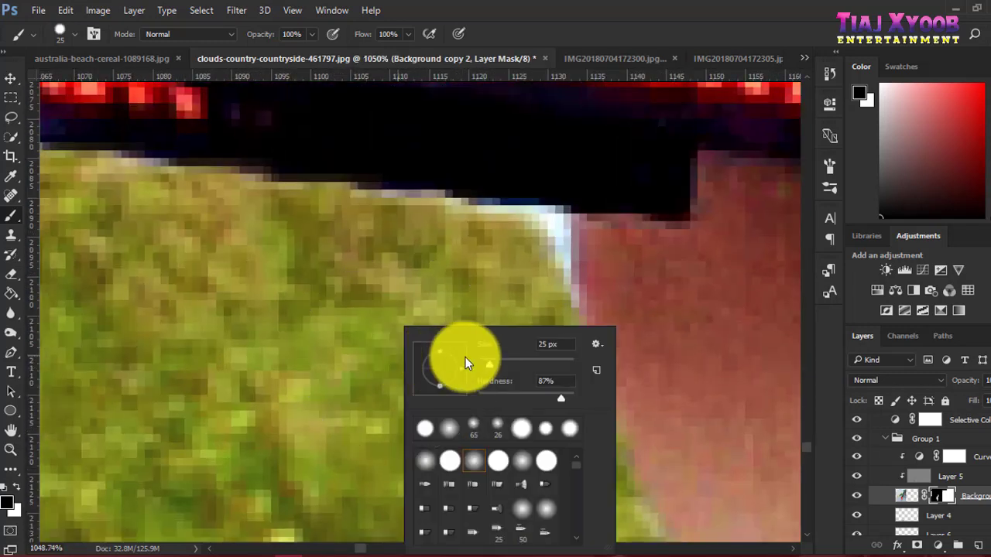
{"action": "key", "text": "Return"}
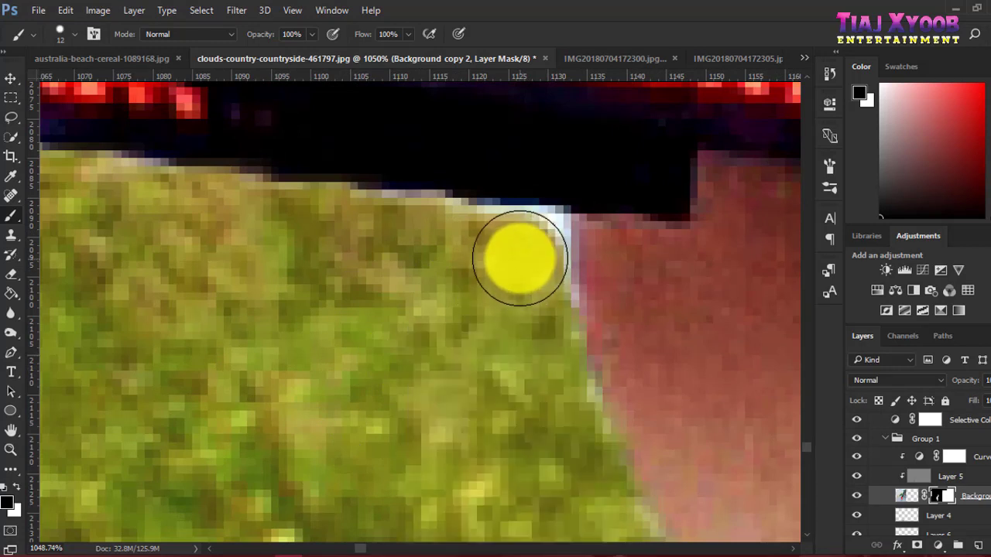
{"action": "mouse_move", "coordinate": [520, 254]}
{"action": "left_mouse_down"}
{"action": "mouse_move", "coordinate": [442, 243]}
{"action": "mouse_move", "coordinate": [423, 230]}
{"action": "mouse_move", "coordinate": [515, 254]}
{"action": "mouse_move", "coordinate": [524, 239]}
{"action": "mouse_move", "coordinate": [529, 301]}
{"action": "mouse_move", "coordinate": [528, 265]}
{"action": "mouse_move", "coordinate": [460, 287]}
{"action": "mouse_move", "coordinate": [281, 248]}
{"action": "mouse_move", "coordinate": [172, 184]}
{"action": "mouse_move", "coordinate": [101, 180]}
{"action": "mouse_move", "coordinate": [128, 177]}
{"action": "mouse_move", "coordinate": [221, 210]}
{"action": "mouse_move", "coordinate": [284, 212]}
{"action": "left_mouse_up"}
Zoom and pan around the canvas to inspect the cleaned mask edges
{"action": "scroll", "coordinate": [371, 267], "scroll_direction": "down", "scroll_amount": 1}
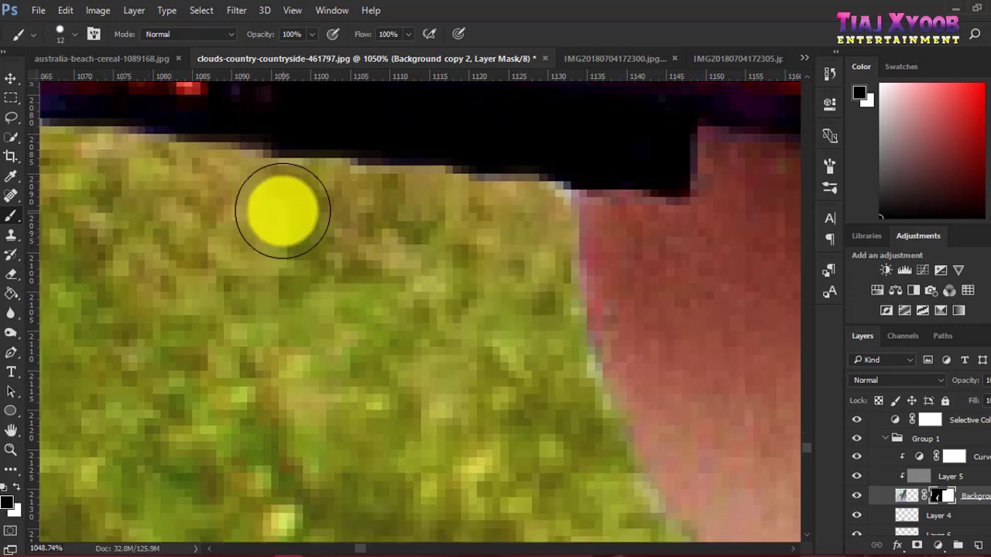
{"action": "scroll", "coordinate": [465, 361], "scroll_direction": "down", "scroll_amount": 2}
{"action": "scroll", "coordinate": [465, 361], "scroll_direction": "down", "scroll_amount": 3}
{"action": "scroll", "coordinate": [756, 410], "scroll_direction": "down", "scroll_amount": 2}
{"action": "scroll", "coordinate": [608, 454], "scroll_direction": "down", "scroll_amount": 1}
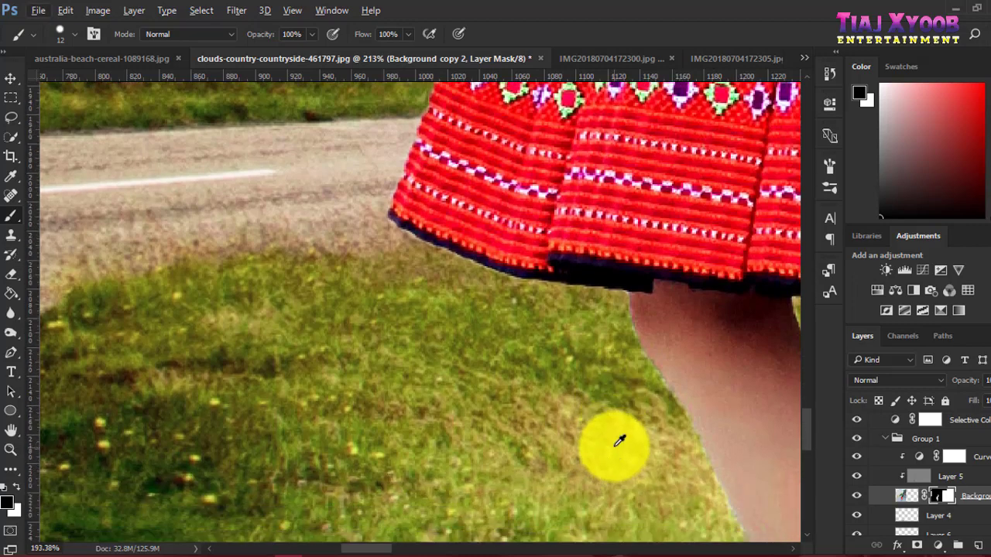
{"action": "scroll", "coordinate": [619, 447], "scroll_direction": "up", "scroll_amount": 1}
{"action": "scroll", "coordinate": [668, 395], "scroll_direction": "up", "scroll_amount": 1}
{"action": "scroll", "coordinate": [653, 353], "scroll_direction": "up", "scroll_amount": 1}
{"action": "scroll", "coordinate": [601, 343], "scroll_direction": "up", "scroll_amount": 1}
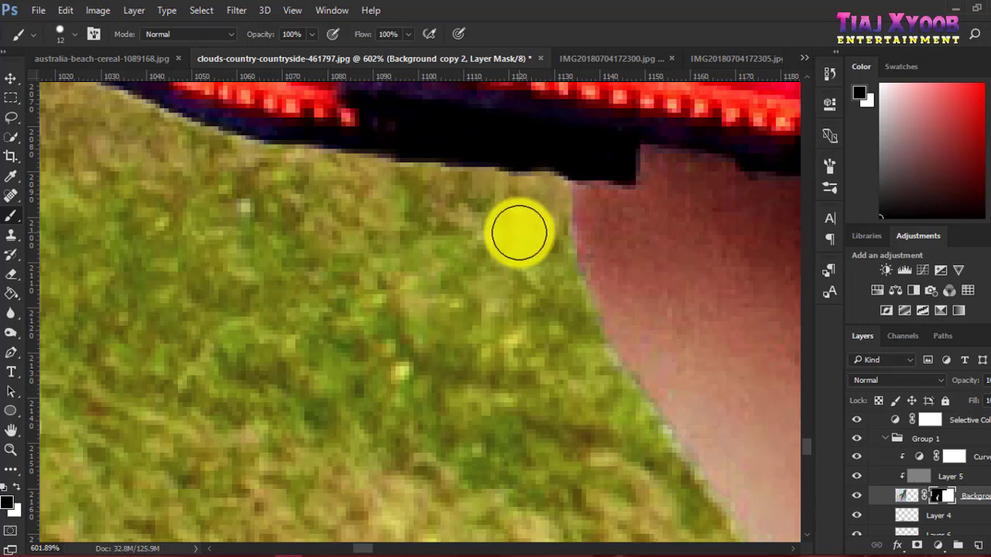
{"action": "scroll", "coordinate": [524, 201], "scroll_direction": "down", "scroll_amount": 2}
{"action": "scroll", "coordinate": [524, 310], "scroll_direction": "down", "scroll_amount": 2}
{"action": "scroll", "coordinate": [628, 361], "scroll_direction": "down", "scroll_amount": 1}
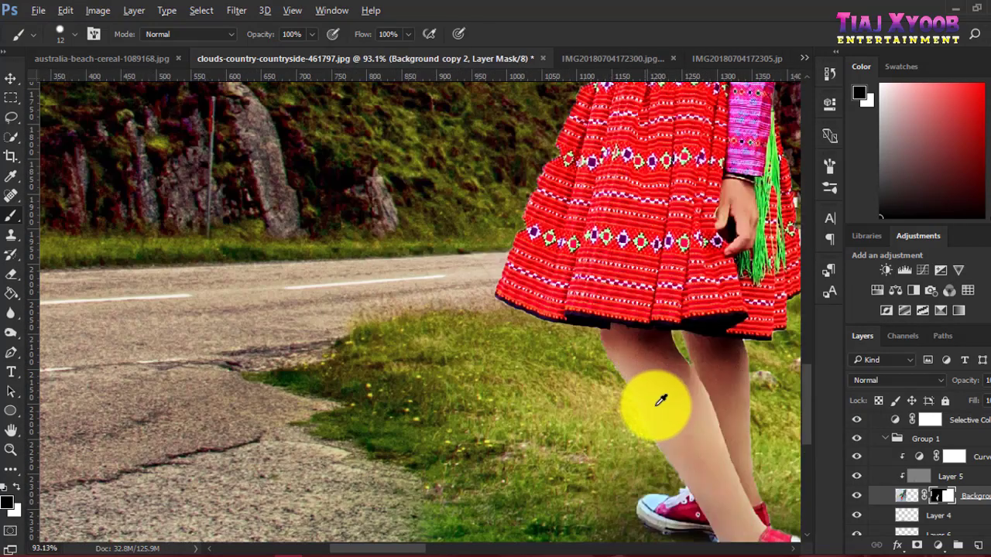
{"action": "scroll", "coordinate": [652, 403], "scroll_direction": "down", "scroll_amount": 1}
{"action": "scroll", "coordinate": [758, 464], "scroll_direction": "down", "scroll_amount": 1}
{"action": "scroll", "coordinate": [743, 414], "scroll_direction": "down", "scroll_amount": 1}
{"action": "scroll", "coordinate": [758, 403], "scroll_direction": "down", "scroll_amount": 1}
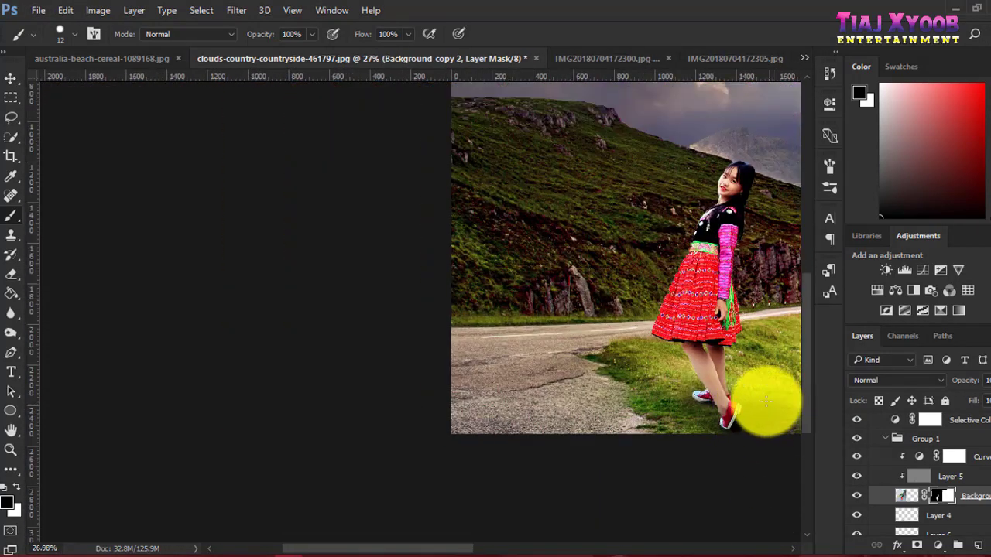
{"action": "scroll", "coordinate": [758, 391], "scroll_direction": "right", "scroll_amount": 3}
{"action": "scroll", "coordinate": [690, 348], "scroll_direction": "right", "scroll_amount": 3}
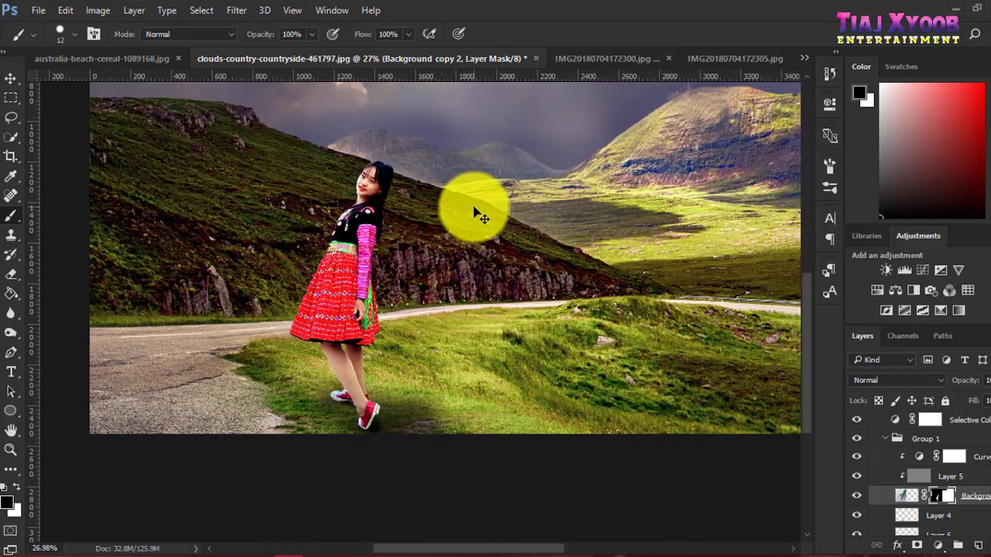
{"action": "scroll", "coordinate": [526, 228], "scroll_direction": "right", "scroll_amount": 2}
{"action": "scroll", "coordinate": [526, 229], "scroll_direction": "up", "scroll_amount": 1}
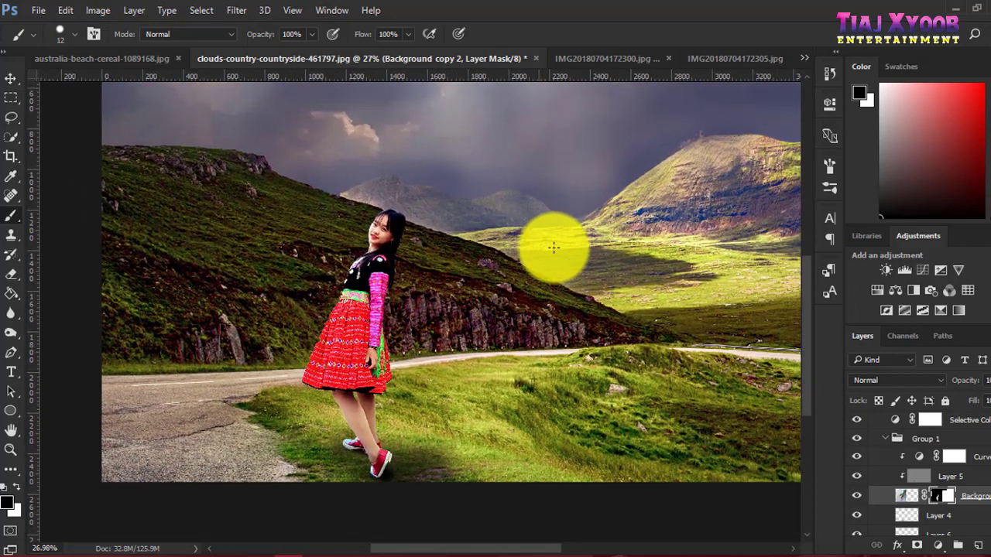
{"action": "scroll", "coordinate": [593, 237], "scroll_direction": "down", "scroll_amount": 1}
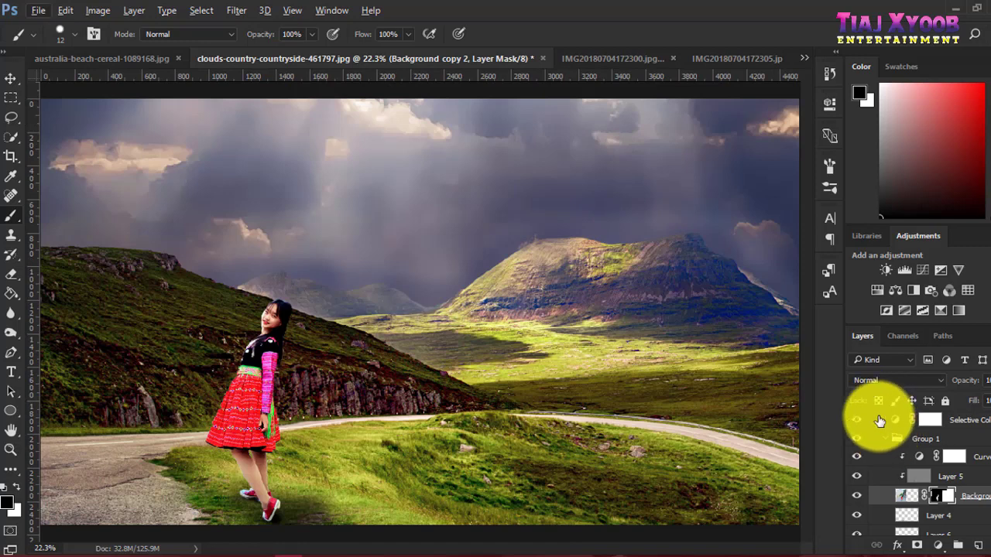
Collapse Group 1 and Group 2 to tidy the Layers panel
{"action": "left_click", "coordinate": [877, 438]}
{"action": "left_click", "coordinate": [884, 439]}
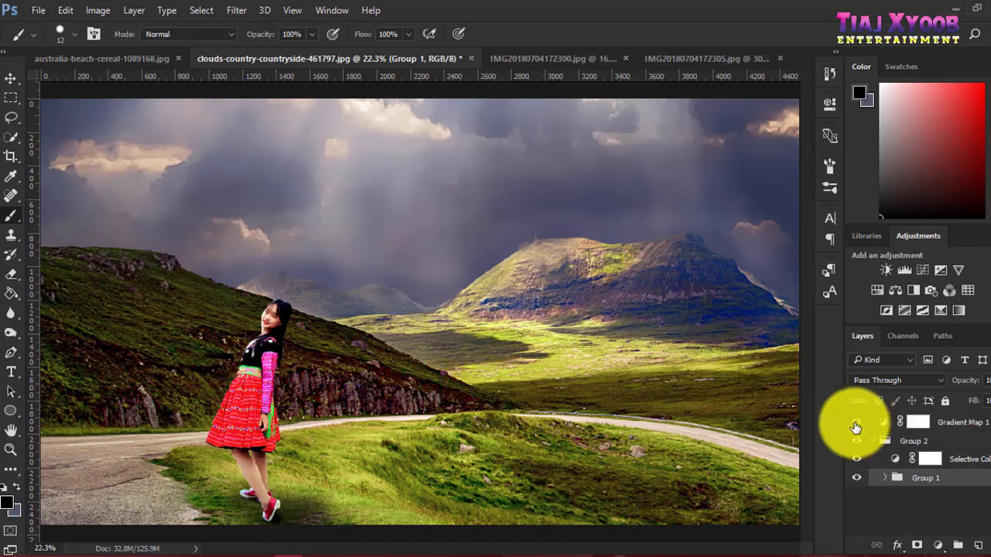
{"action": "left_click", "coordinate": [856, 422]}
{"action": "scroll", "coordinate": [420, 331], "scroll_direction": "down", "scroll_amount": 1}
{"action": "scroll", "coordinate": [354, 347], "scroll_direction": "down", "scroll_amount": 1}
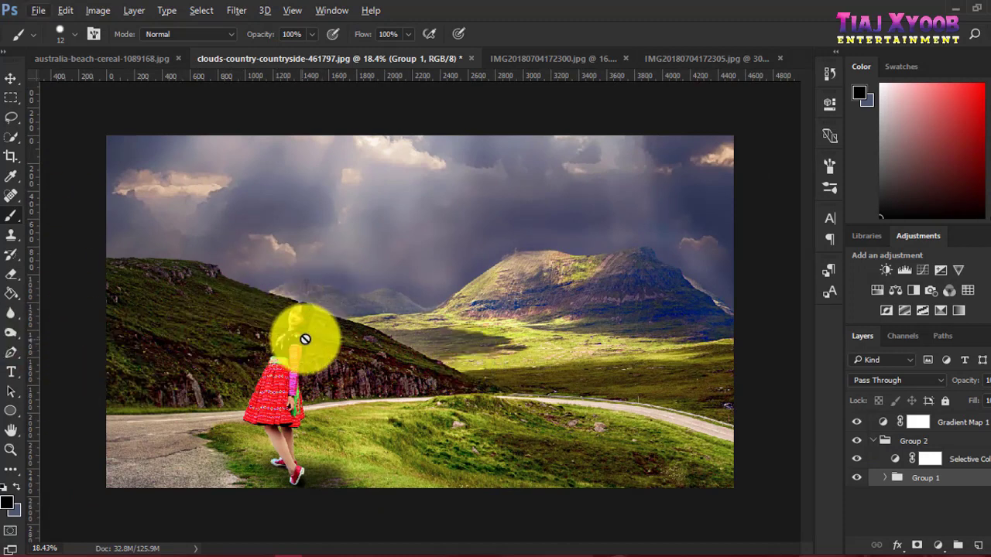
Save a JPEG copy named 'chav 2' in Pictures at maximum quality 12
{"action": "key", "text": "ctrl+shift+s"}
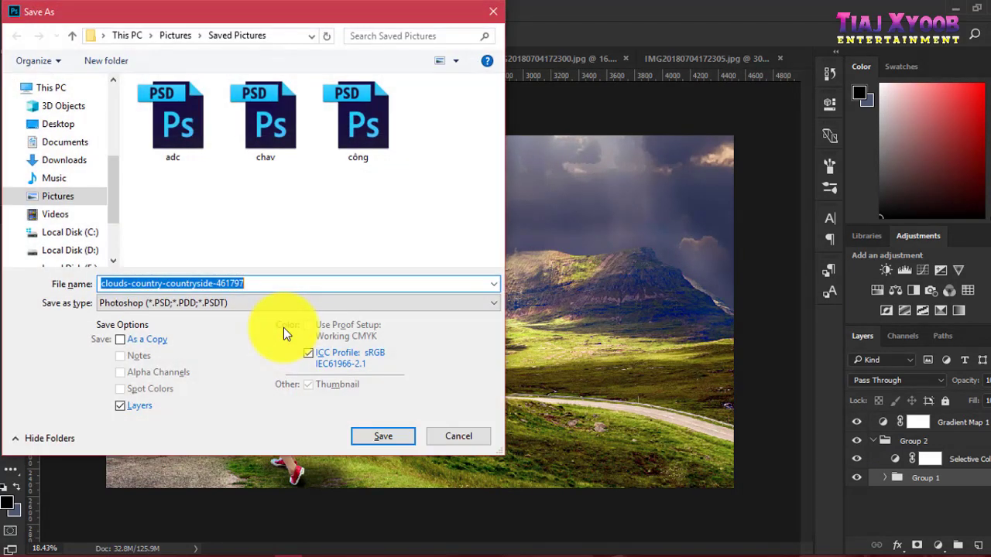
{"action": "left_click", "coordinate": [305, 302]}
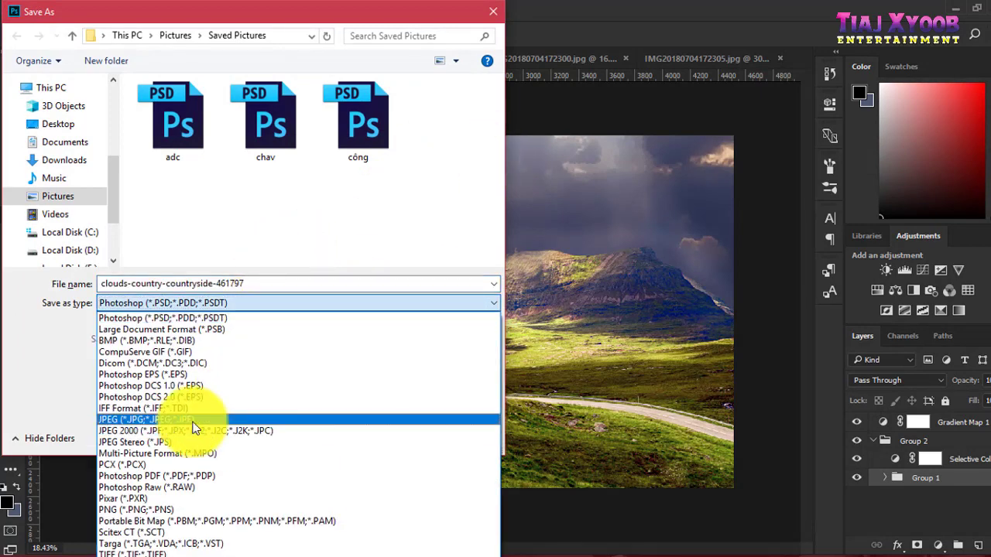
{"action": "left_click", "coordinate": [186, 427]}
{"action": "left_click", "coordinate": [48, 196]}
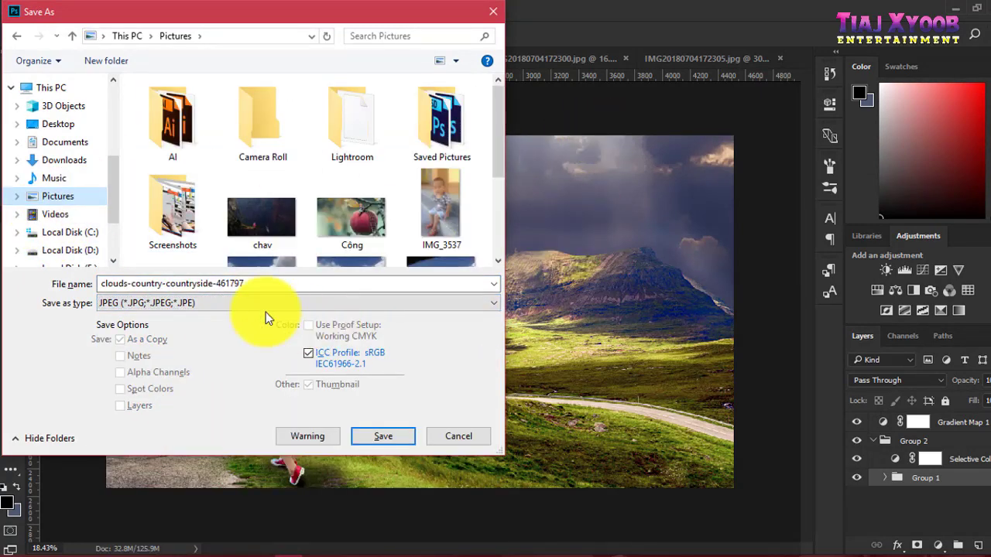
{"action": "double_click", "coordinate": [254, 285]}
{"action": "type", "text": "c"}
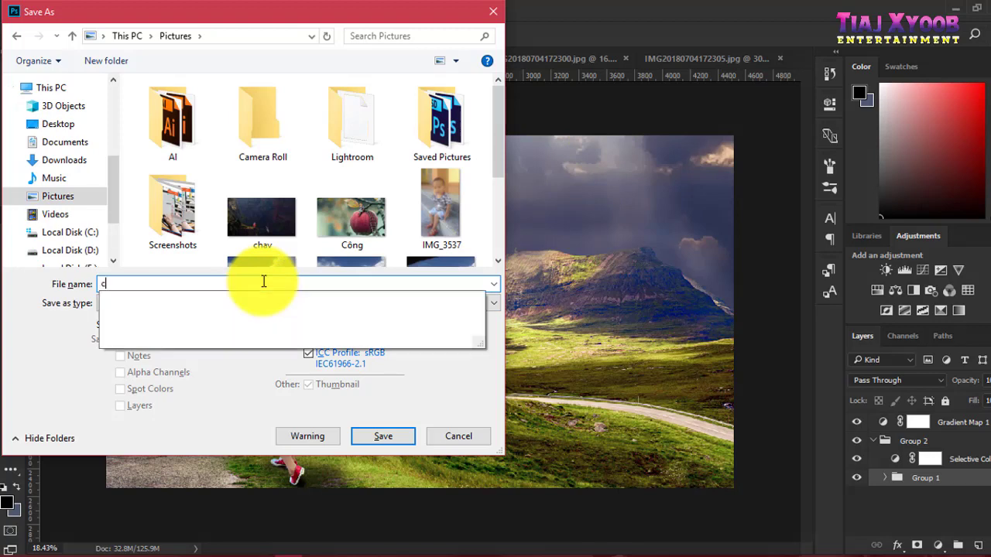
{"action": "type", "text": "hav 2"}
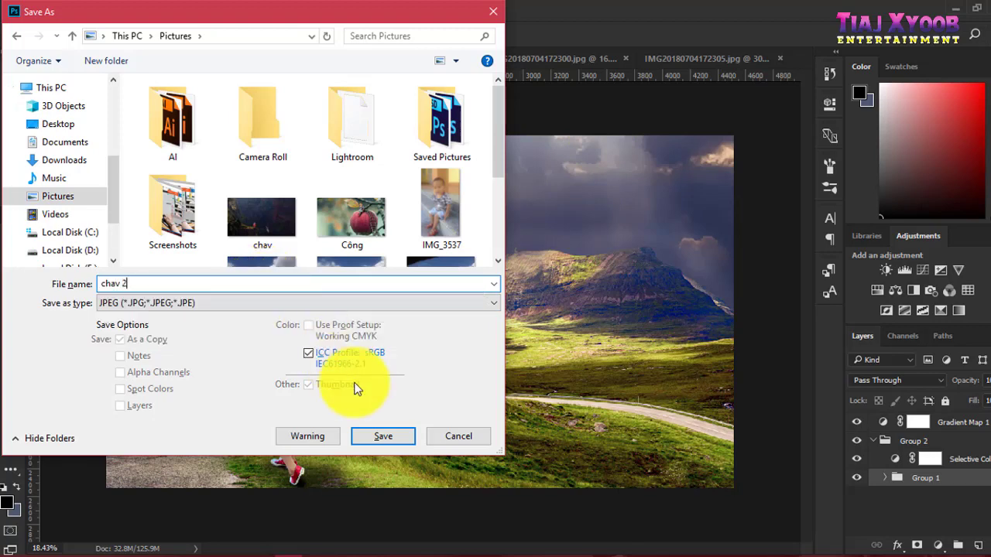
{"action": "left_click", "coordinate": [372, 437]}
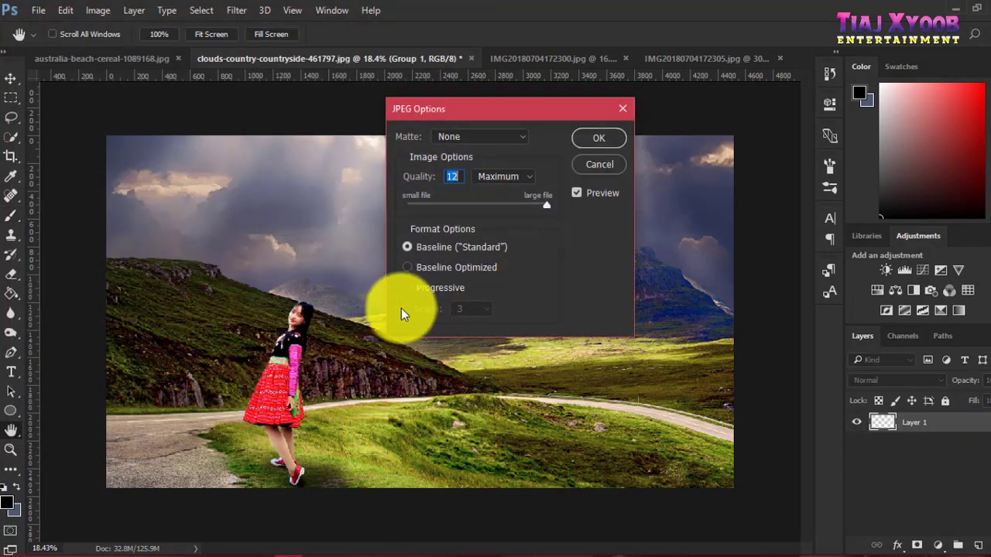
{"action": "left_click", "coordinate": [605, 138]}
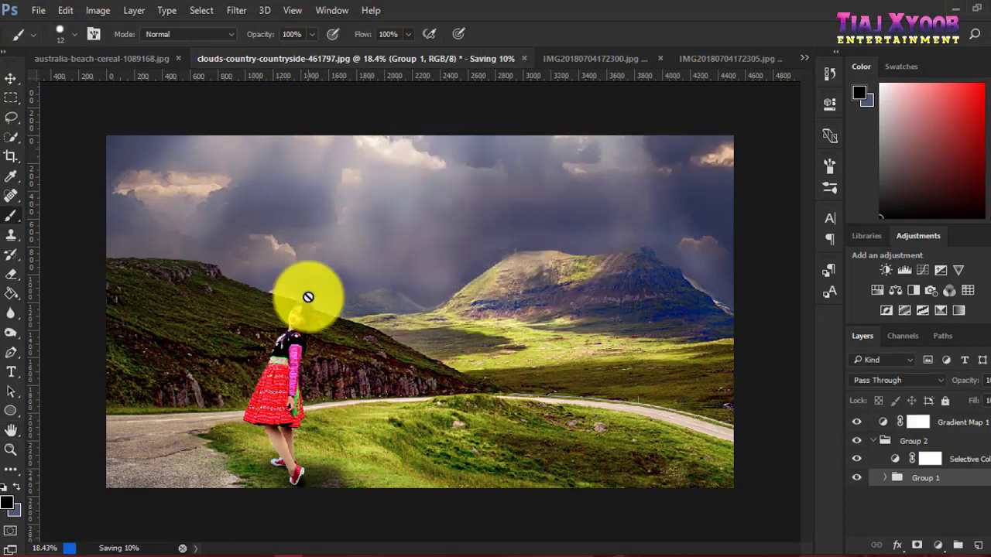